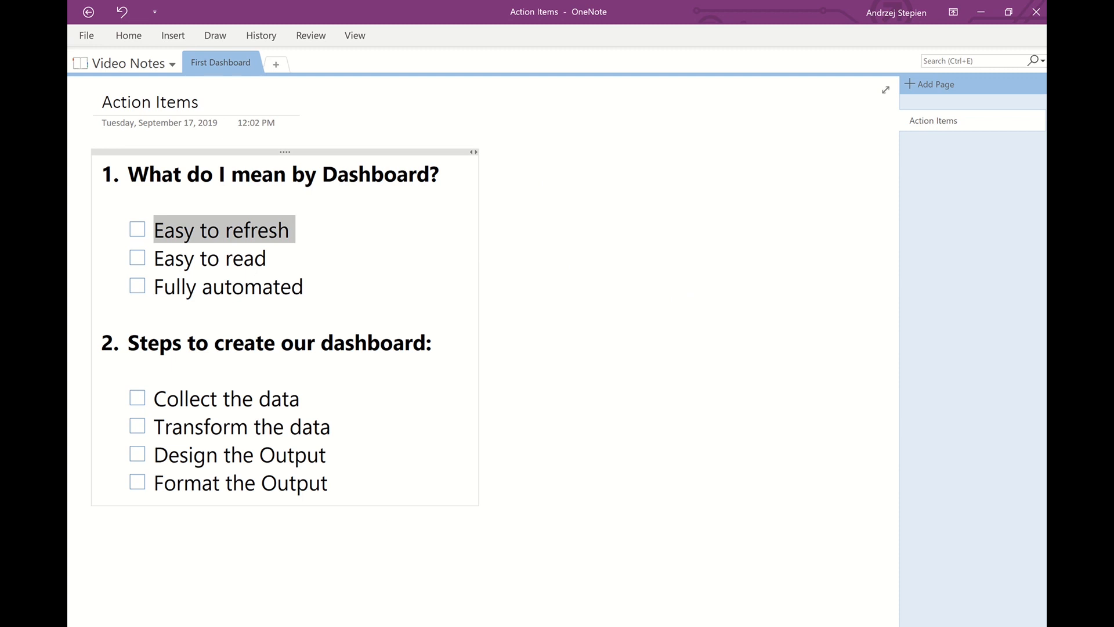
- Switch to the First Dashboard workbook in Excel and examine its Companies query
mouse_move(332, 626)
left_click(337, 595)
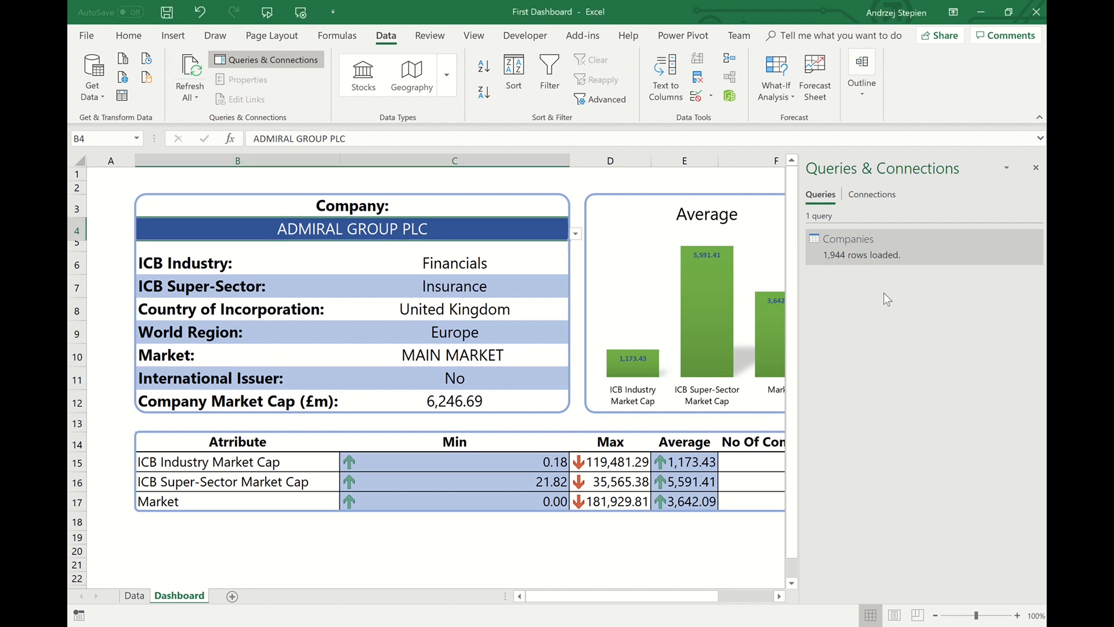
mouse_move(1036, 241)
key("alt+Tab")
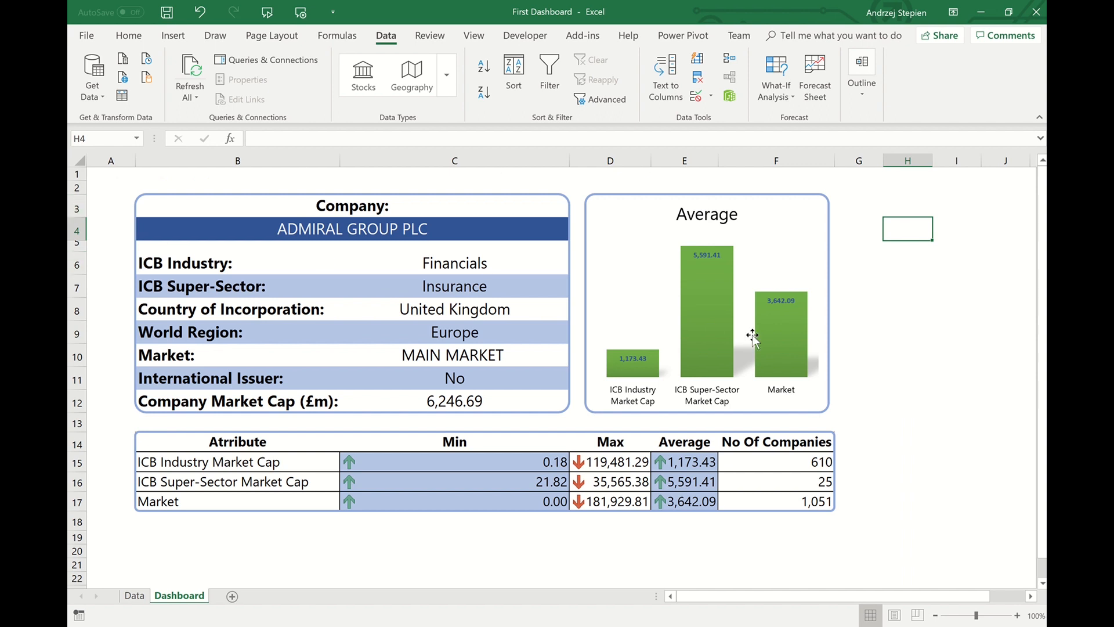
- Choose ADVFN PLC as the company on the Dashboard sheet
left_click(552, 229)
left_click(575, 234)
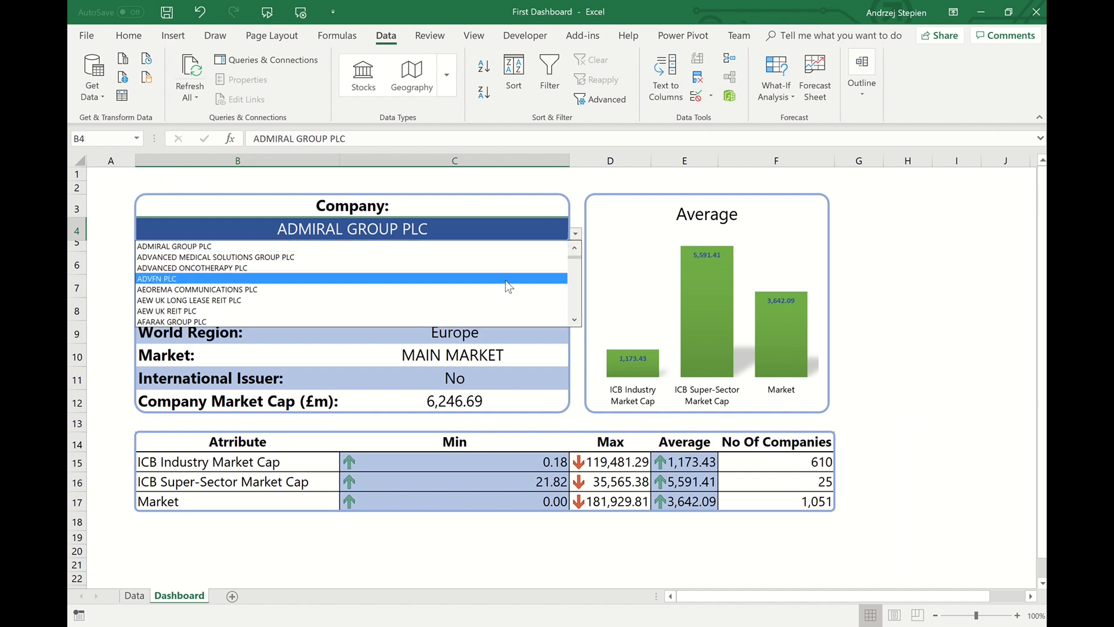
left_click(502, 283)
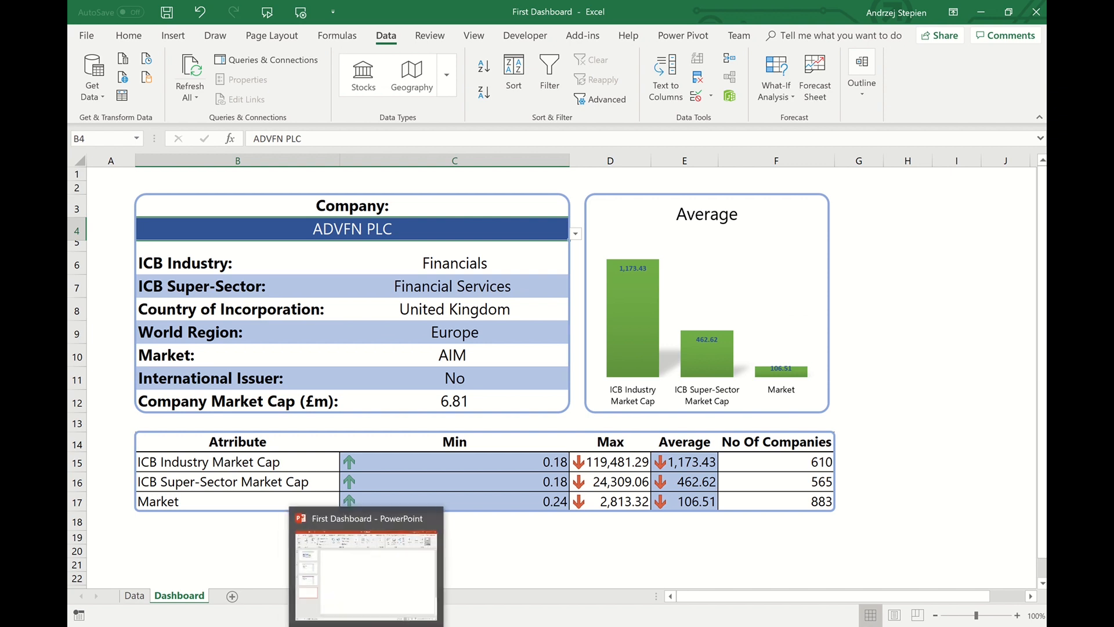
- Switch to the OneNote Action Items page and check off "Easy to read" and "Fully automated"
left_click(342, 625)
left_click(138, 259)
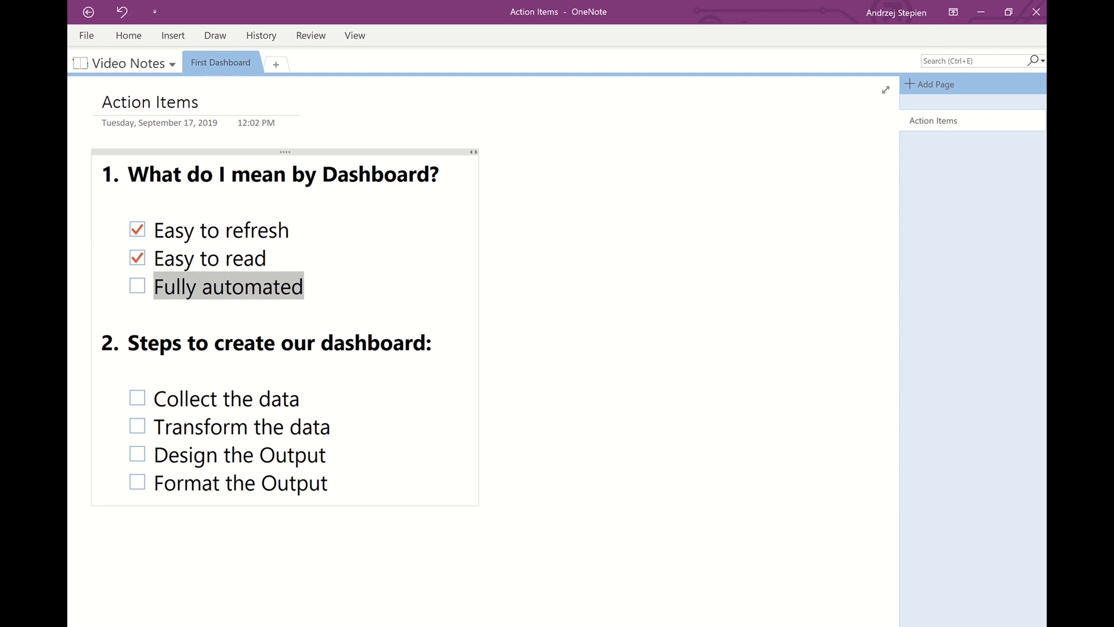
mouse_move(398, 616)
left_click(412, 583)
left_click(138, 286)
- Switch to Excel and create a new blank workbook
left_click(637, 337)
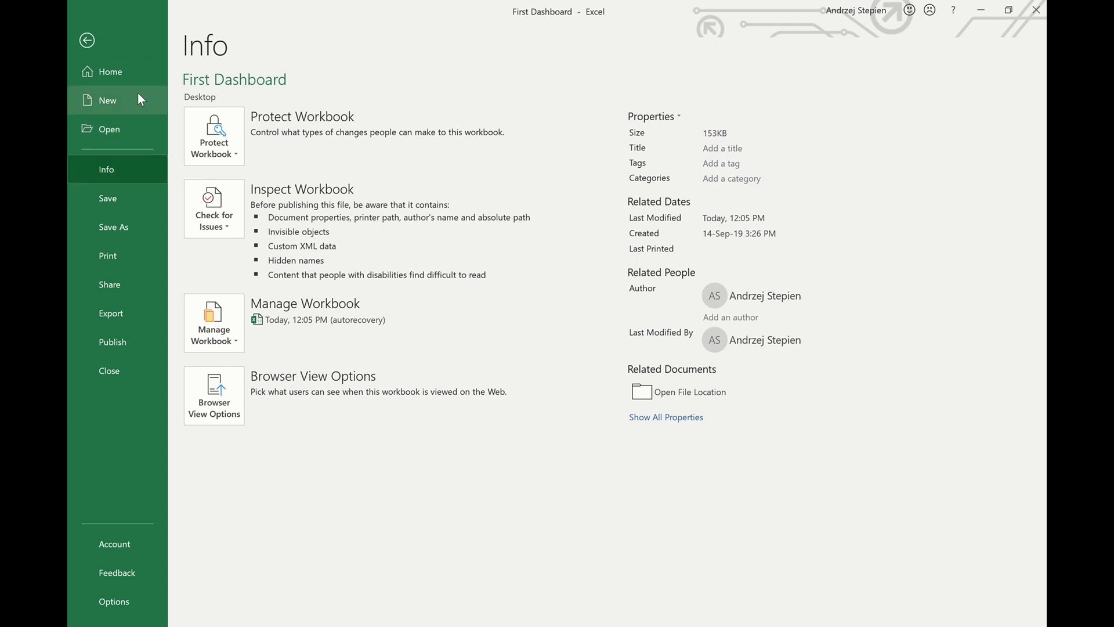
left_click(129, 102)
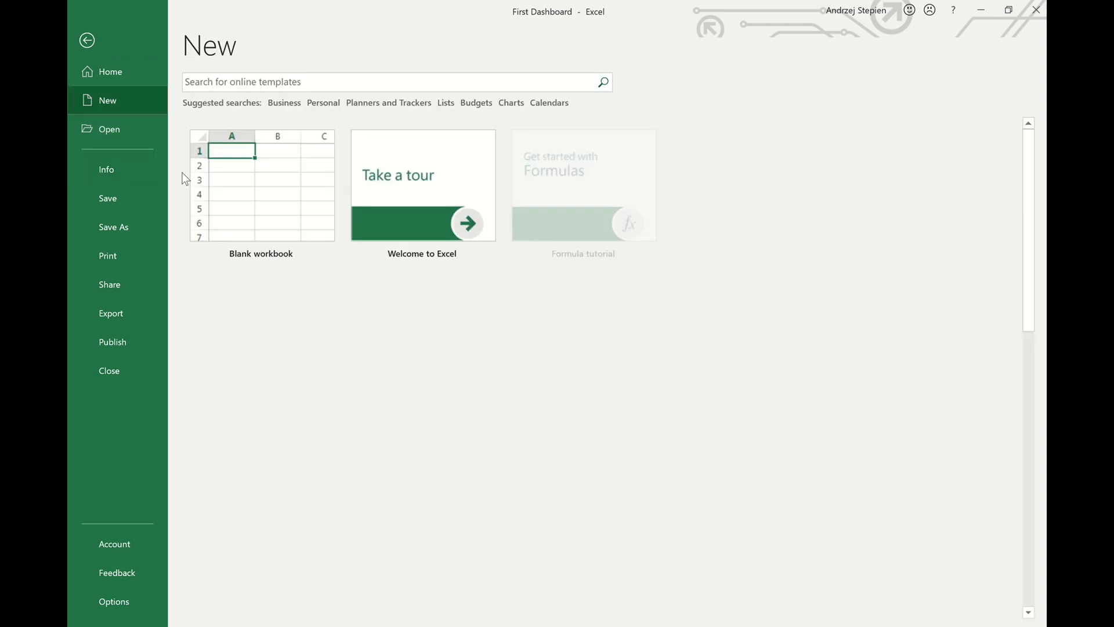
left_click(228, 168)
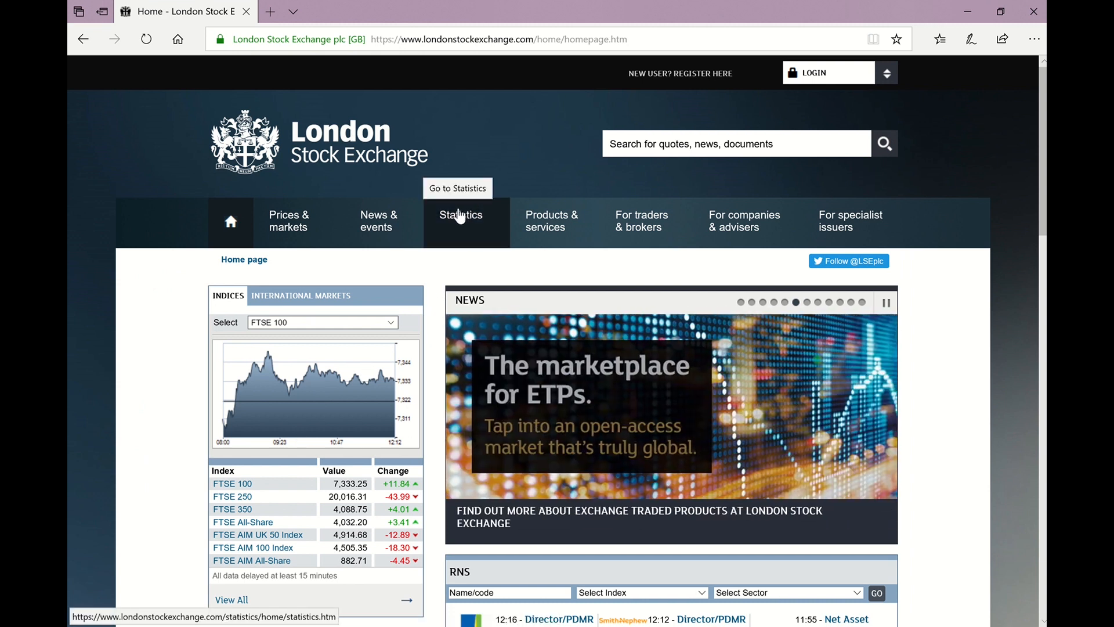
- Open the Companies and Securities page from the statistics home of the London Stock Exchange website
mouse_move(460, 218)
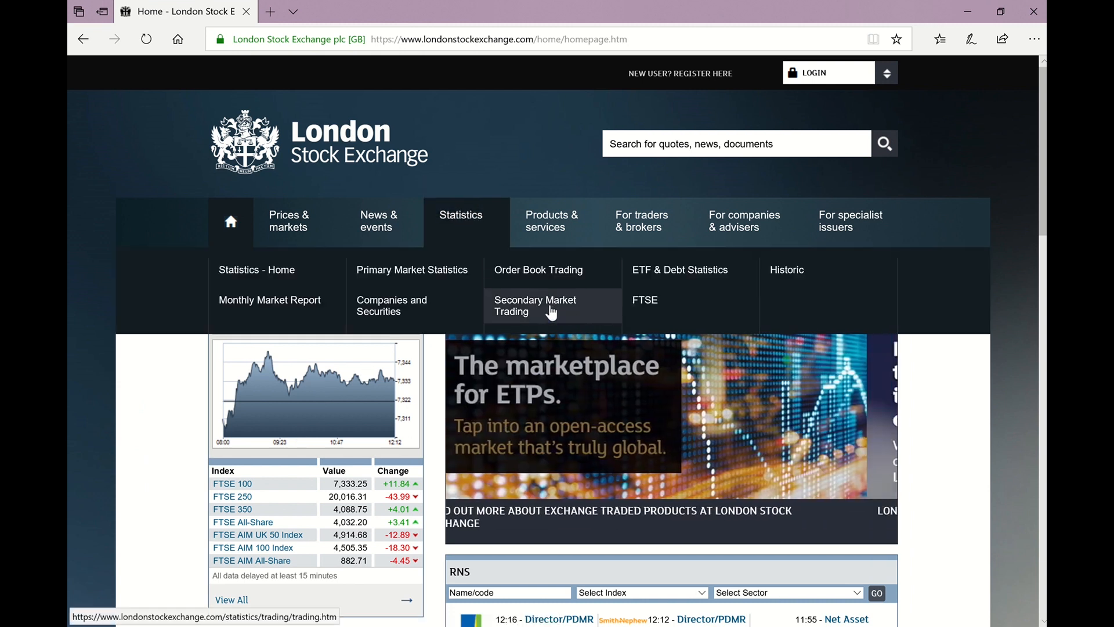
left_click(294, 267)
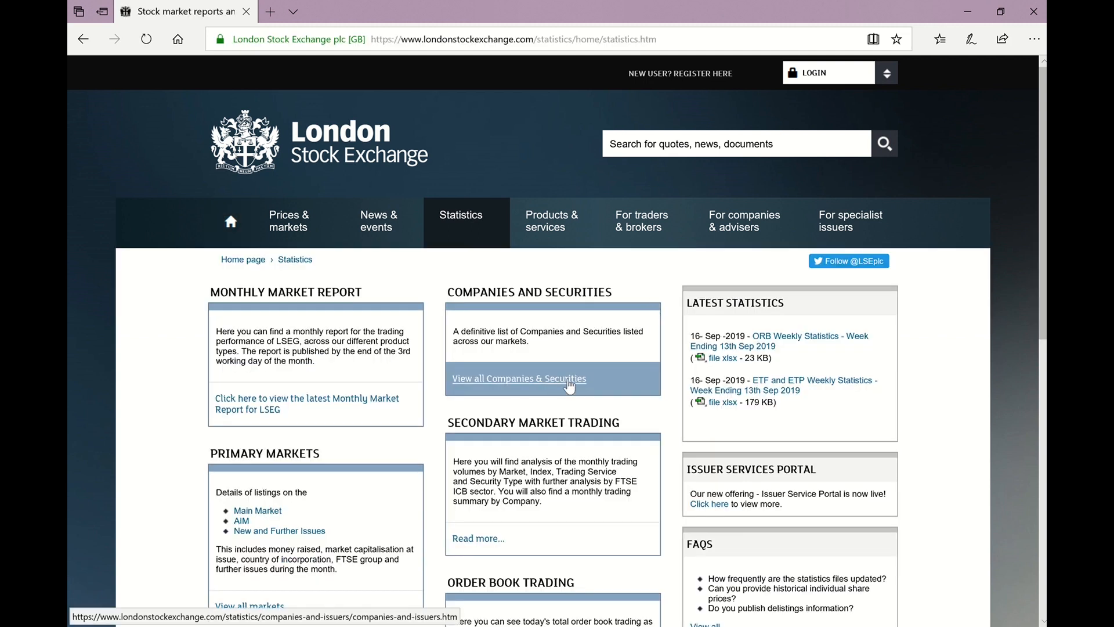
left_click(569, 383)
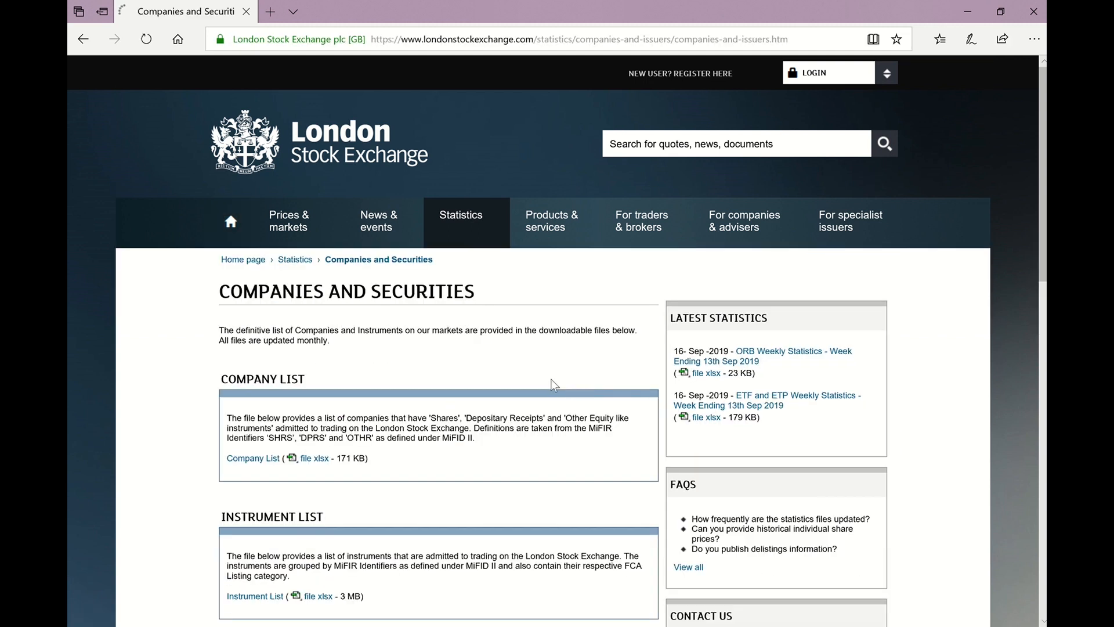
- Copy the link to the Company List xlsx file
scroll(551, 378, "down", 2)
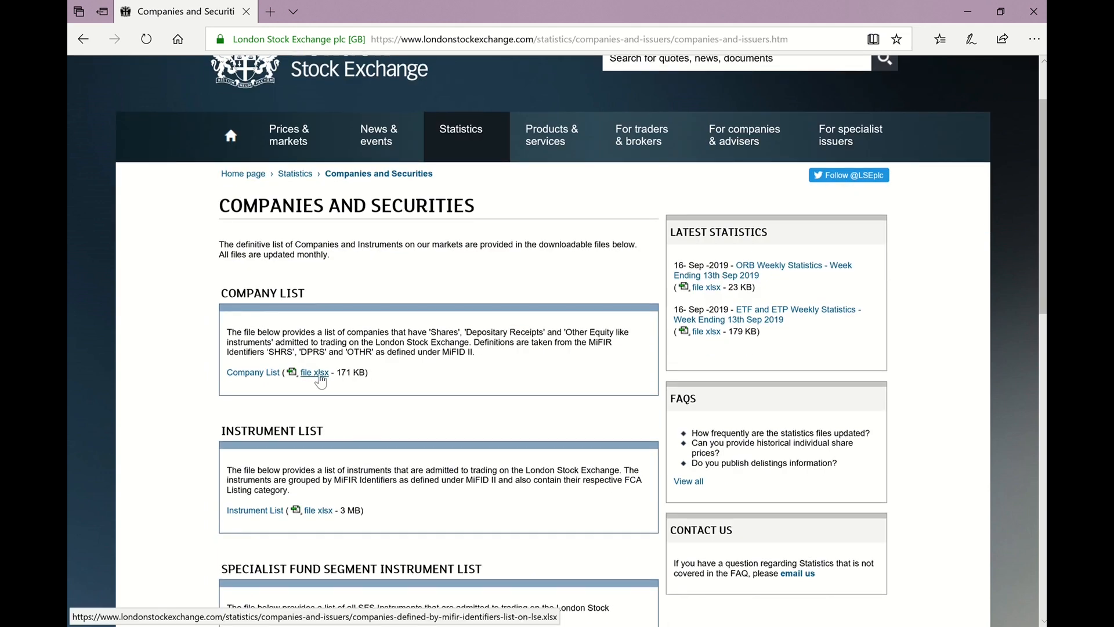
right_click(321, 375)
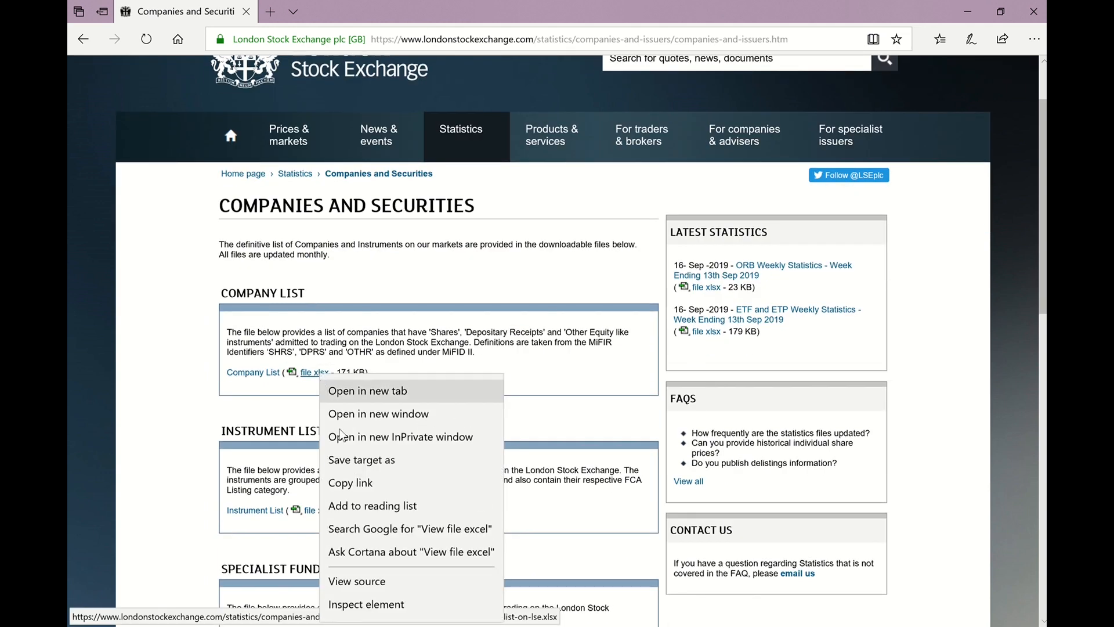
left_click(368, 488)
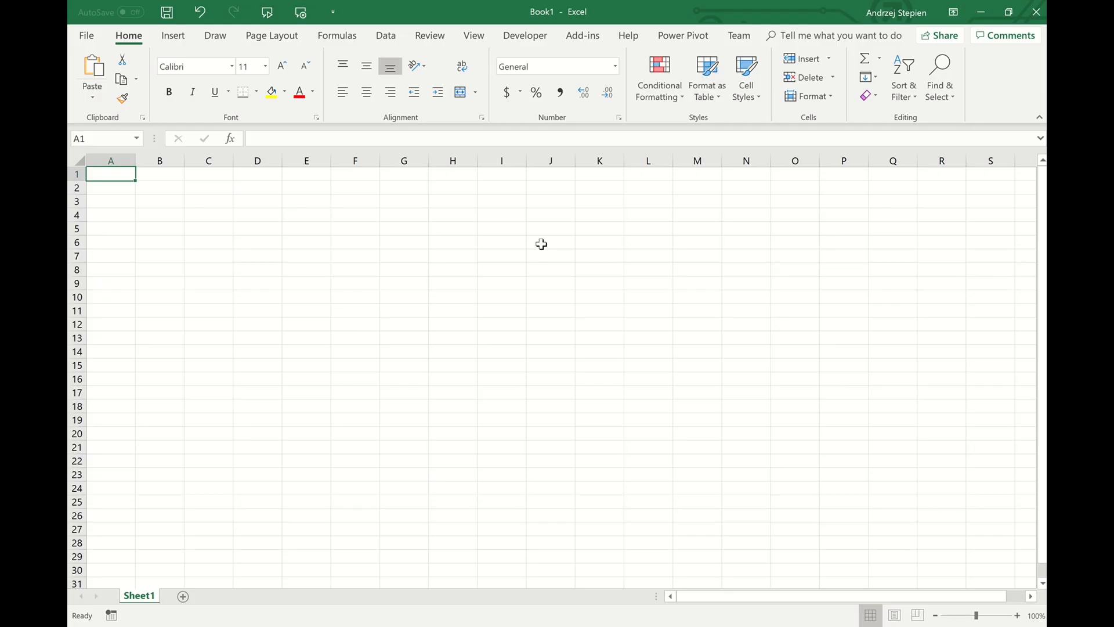
- Switch to the blank workbook, get data from the web with the copied Company List link, and open the Companies table for transformation
left_click(387, 37)
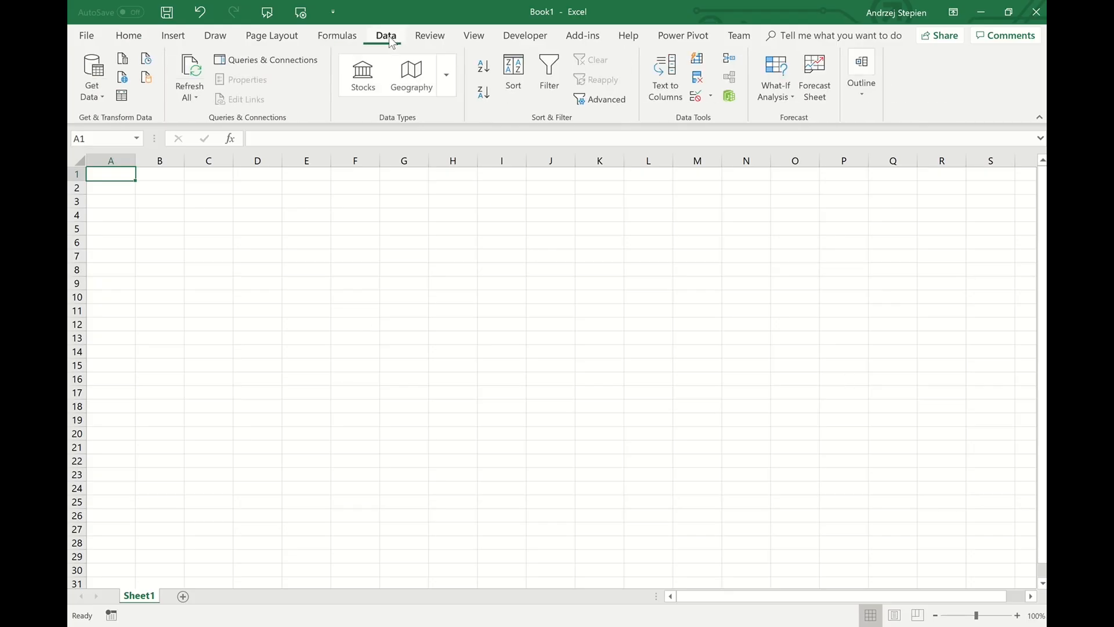
left_click(101, 101)
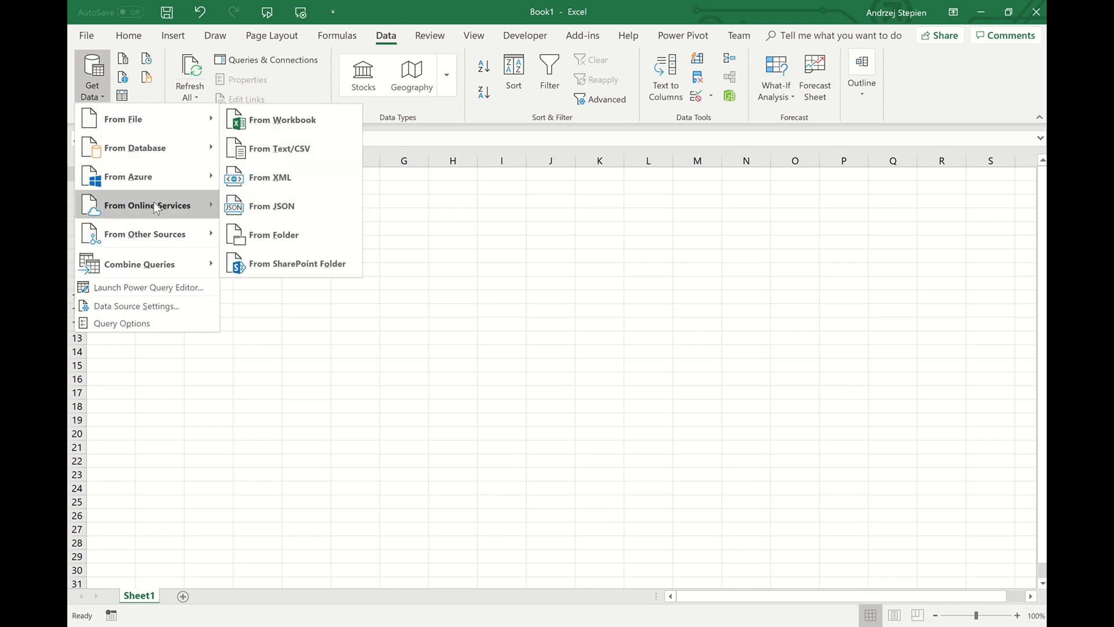
mouse_move(167, 242)
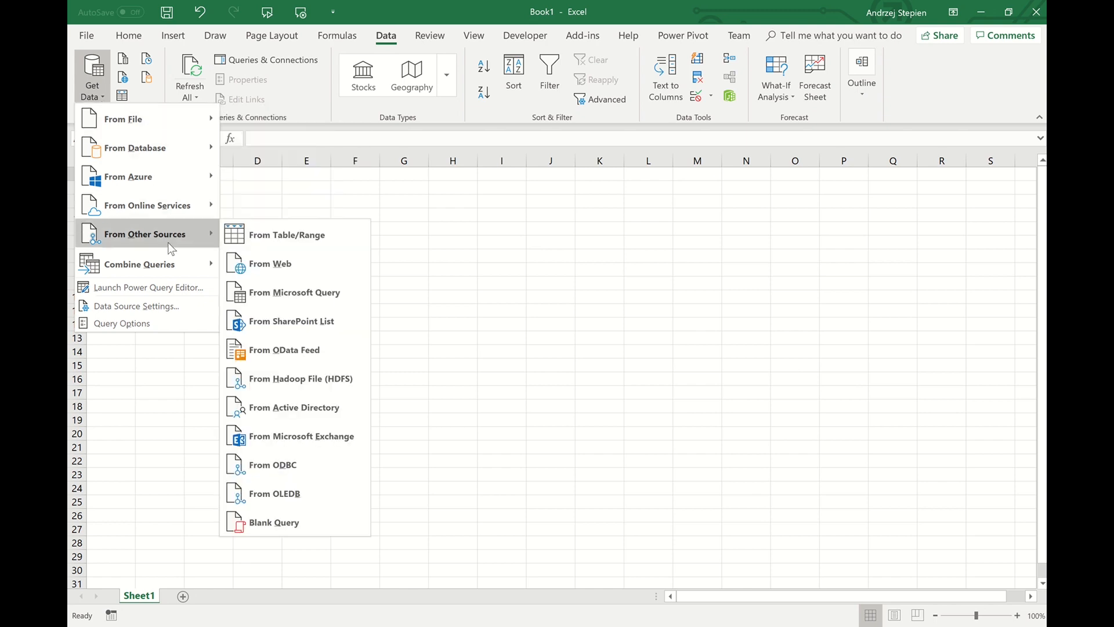
left_click(273, 262)
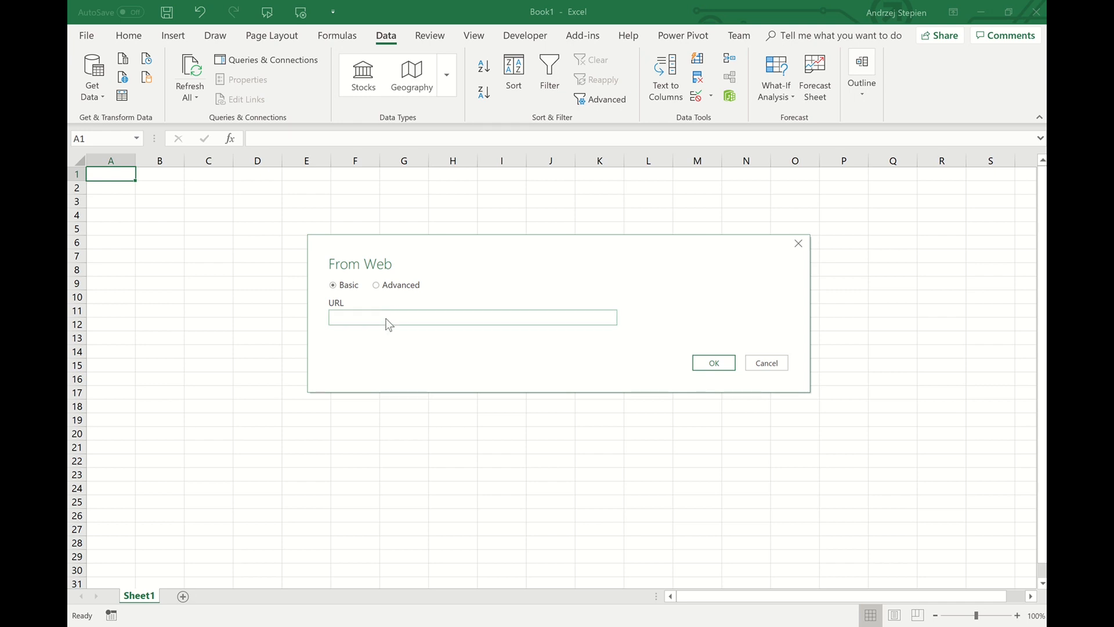
right_click(387, 323)
left_click(331, 370)
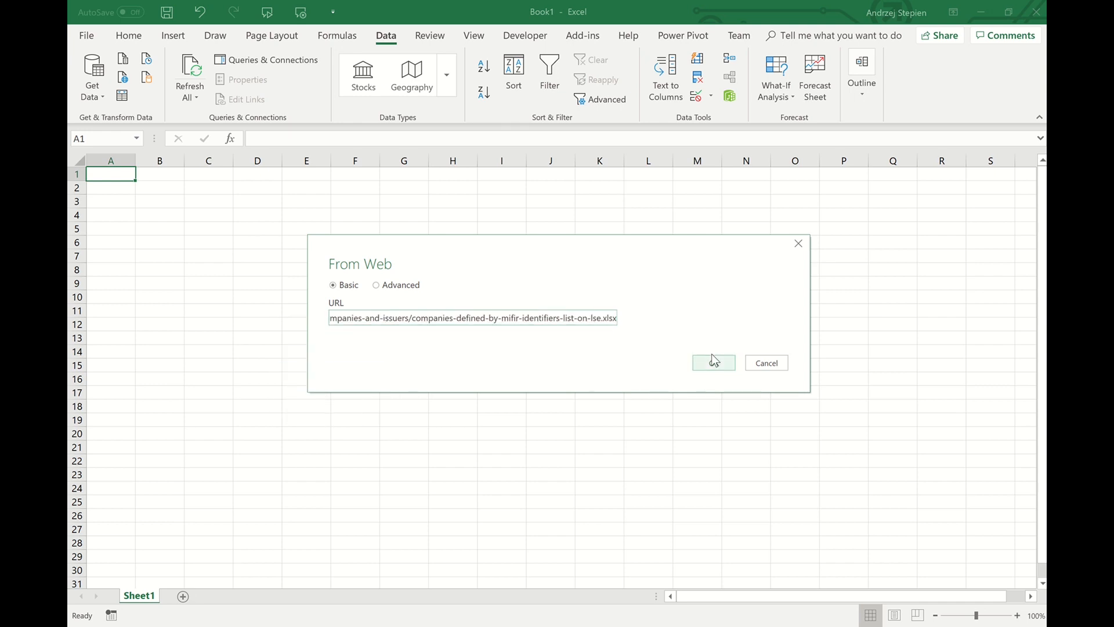
left_click(714, 362)
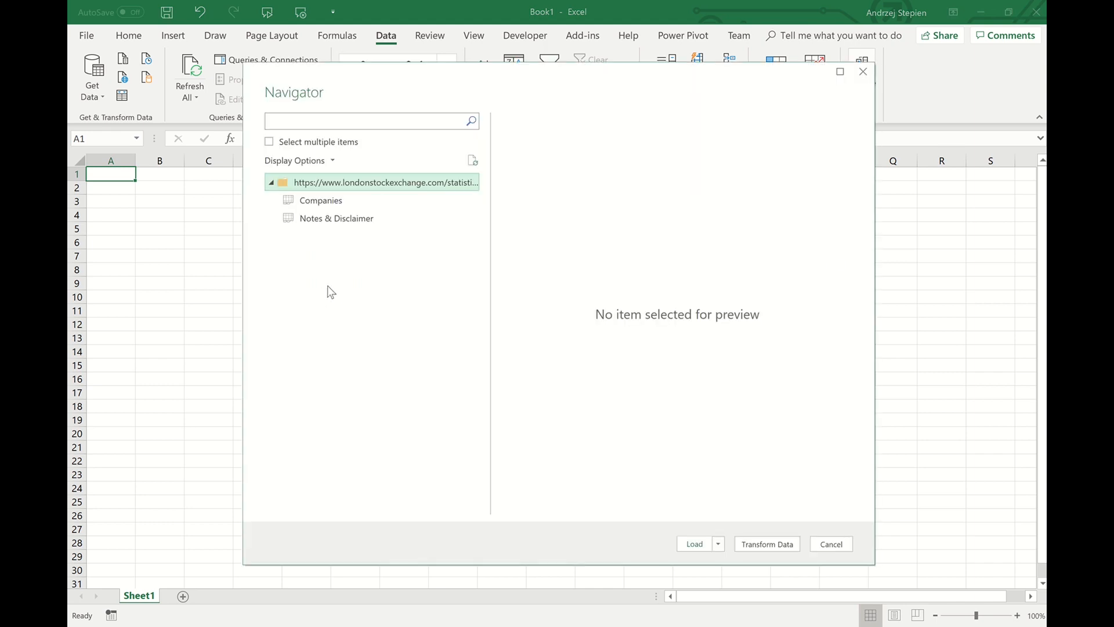
left_click(318, 200)
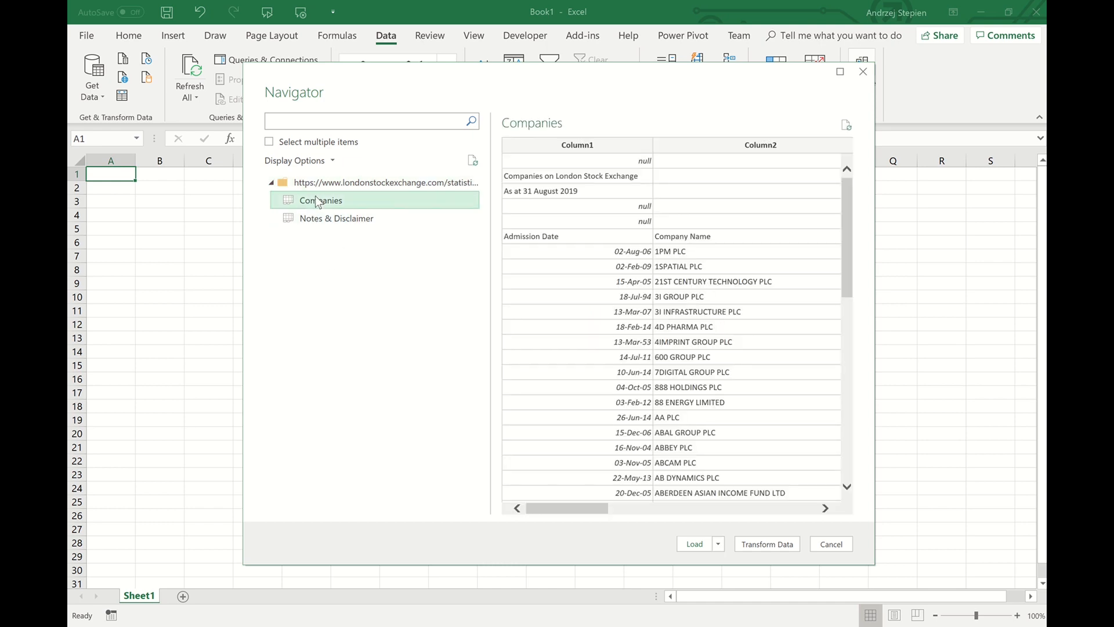
left_click(771, 545)
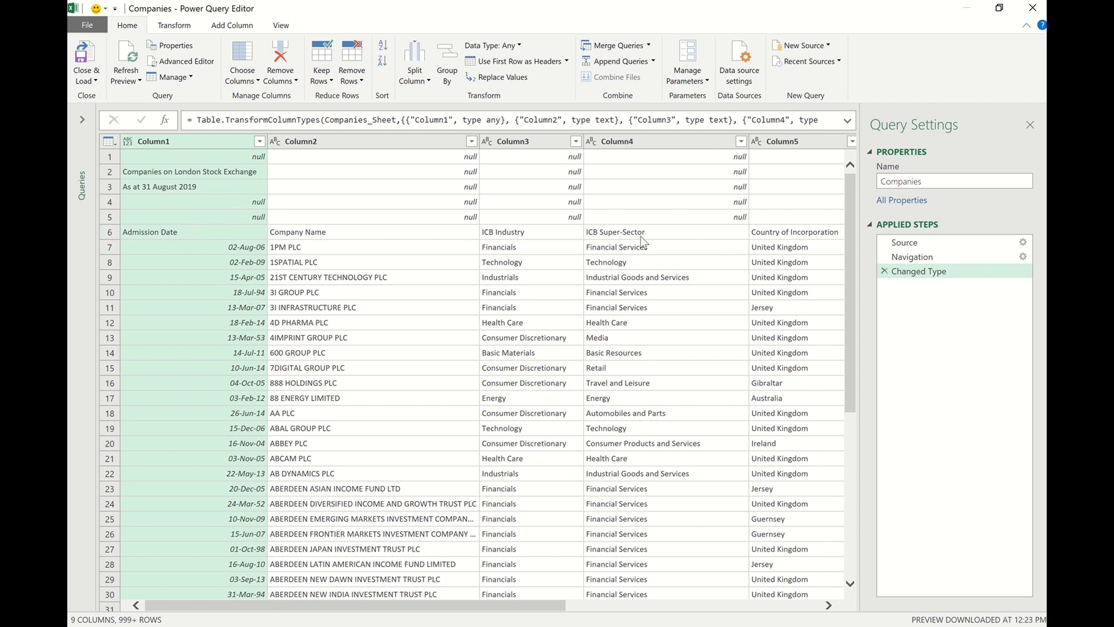
- Examine rows 1 to 5 above the column headings in the downloaded company list workbook
left_click(629, 10)
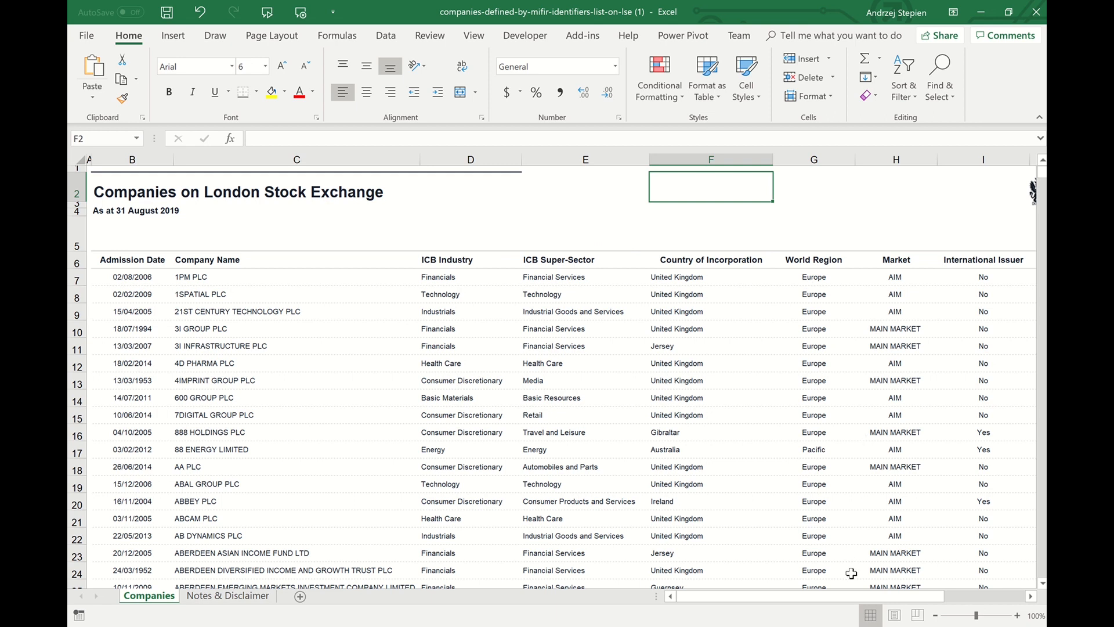
mouse_move(847, 597)
left_mouse_down()
mouse_move(947, 606)
mouse_move(838, 612)
left_mouse_up()
left_click_drag(74, 240, 77, 167)
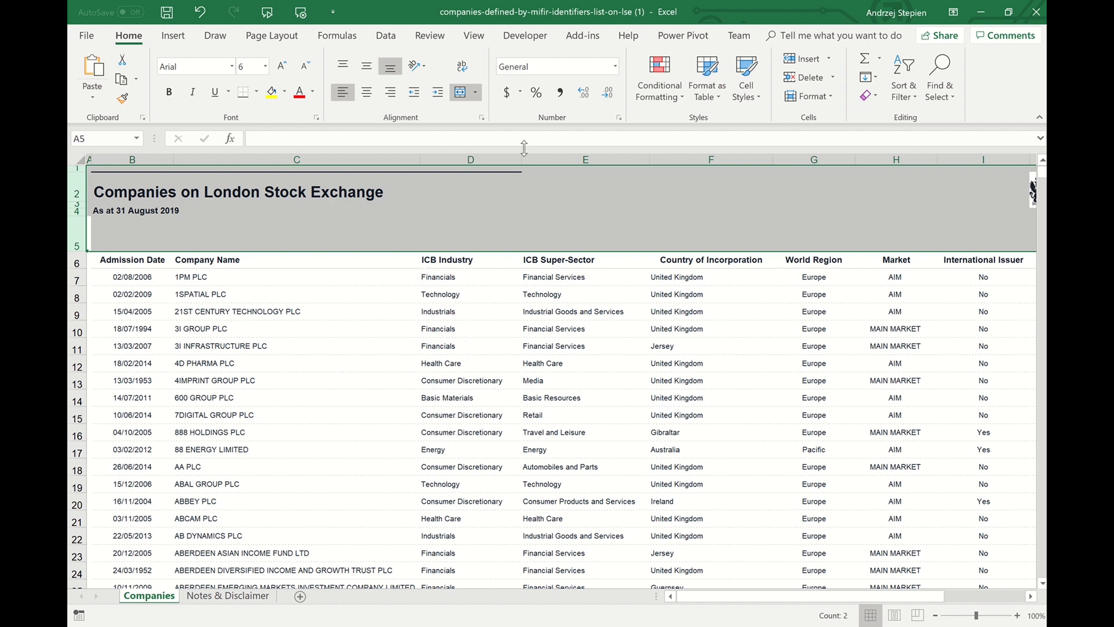
- Remove the top 5 rows from the Companies query and use the first remaining row as headers
mouse_move(571, 7)
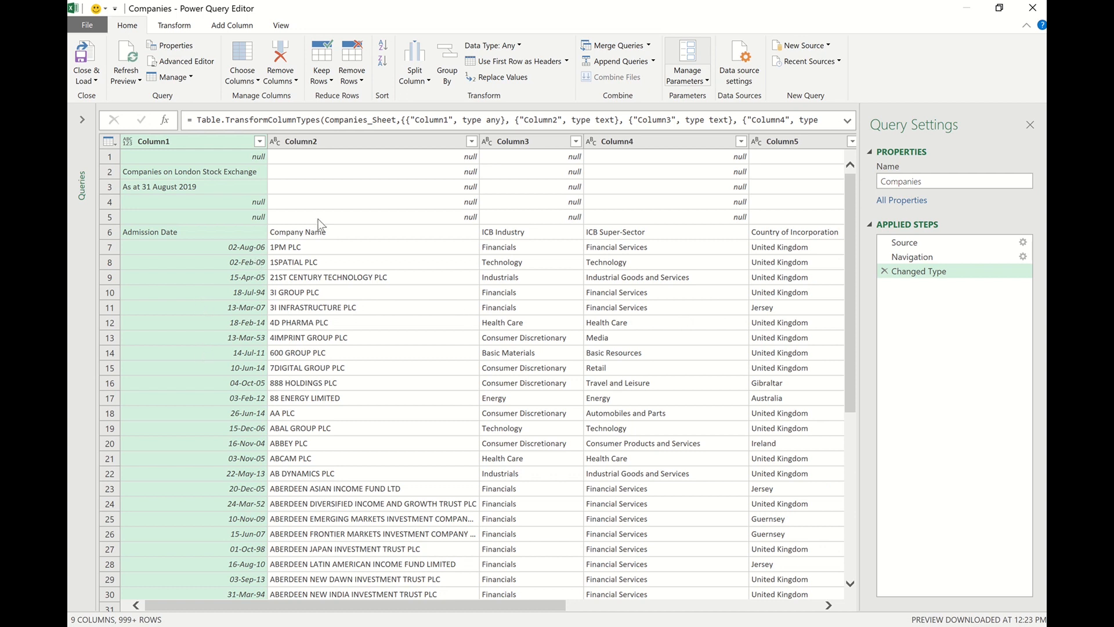
left_click(359, 81)
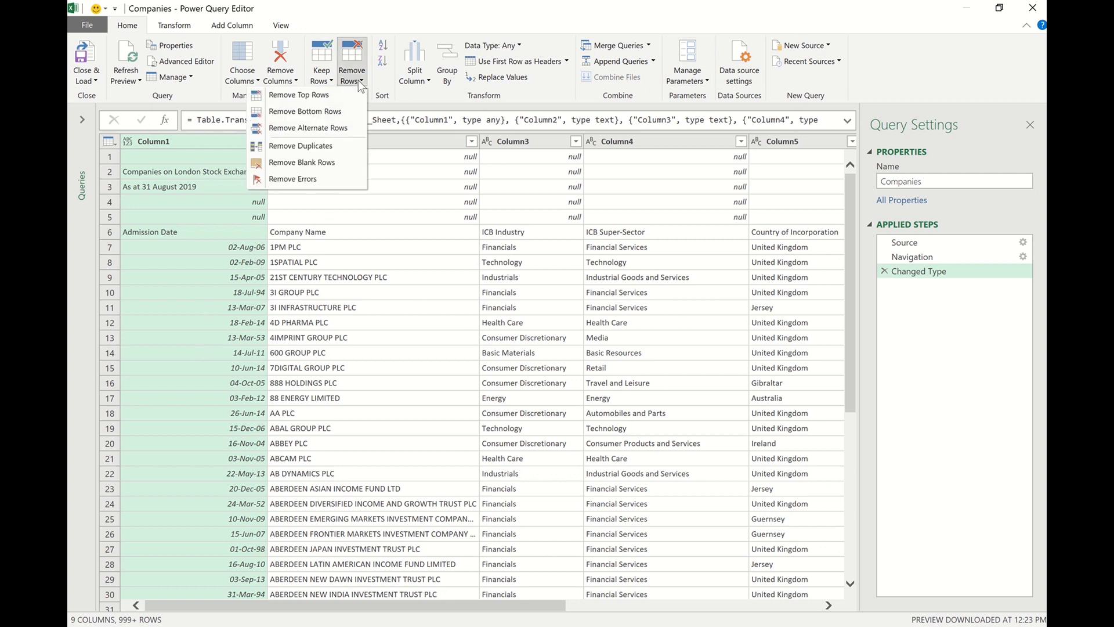
left_click(329, 98)
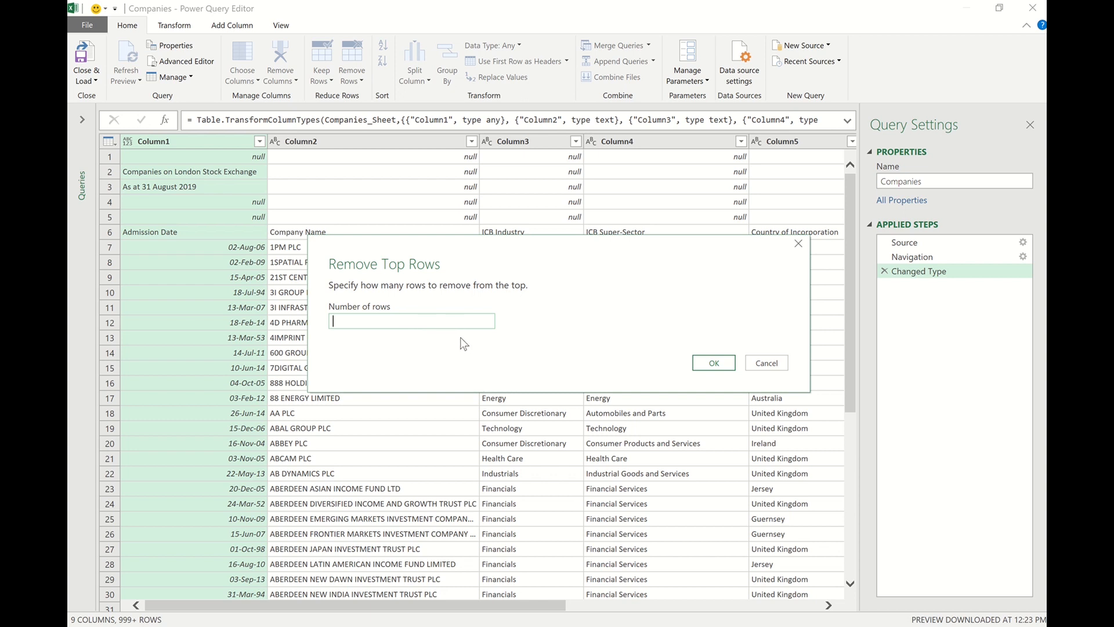
type("5")
left_click(718, 368)
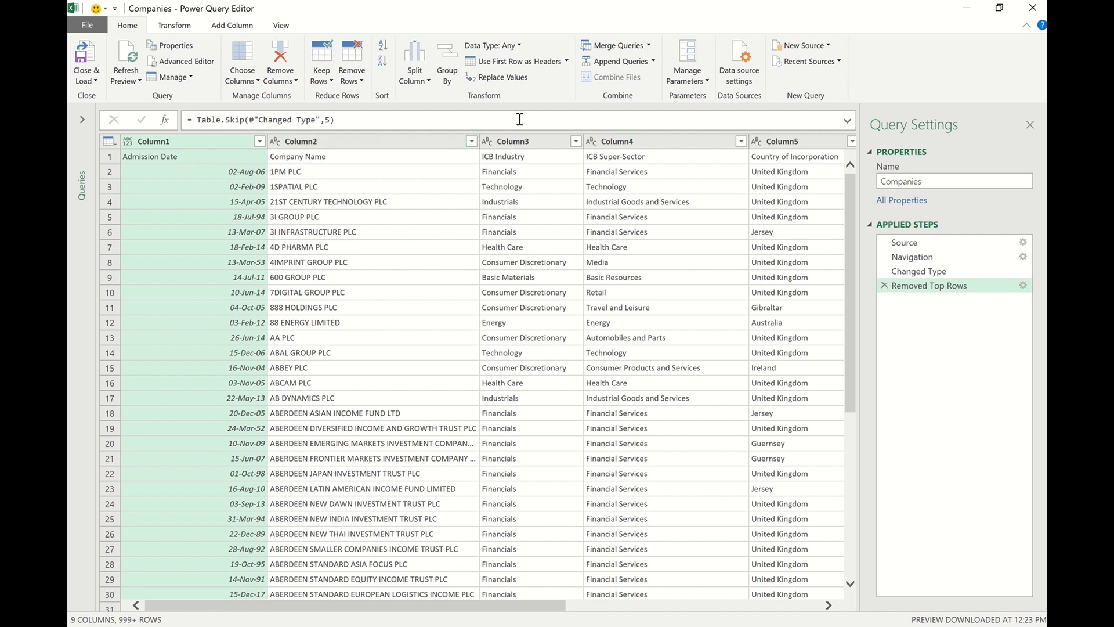
left_click(539, 63)
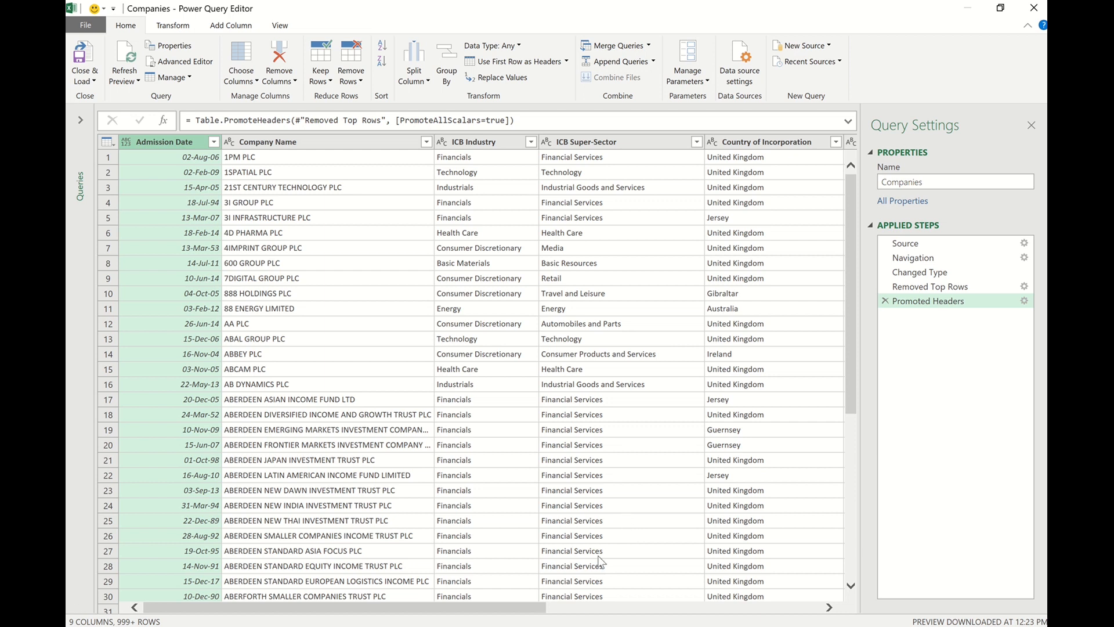
- Set the data type of the Company Market Cap (£m) column to Decimal Number
left_click_drag(490, 611, 789, 608)
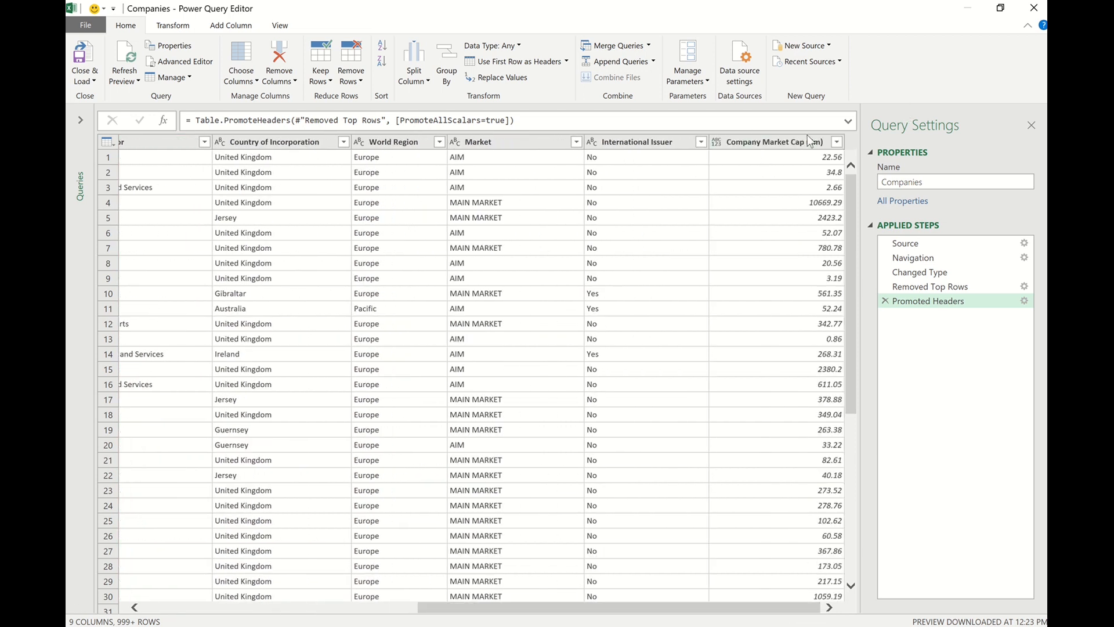
left_click(773, 145)
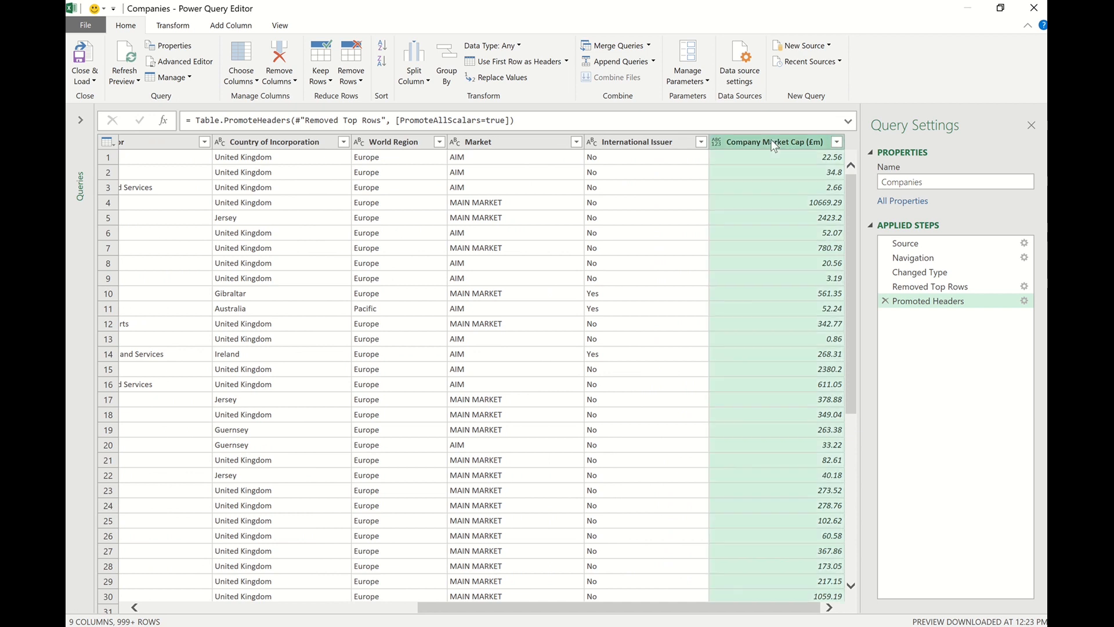
left_click(514, 46)
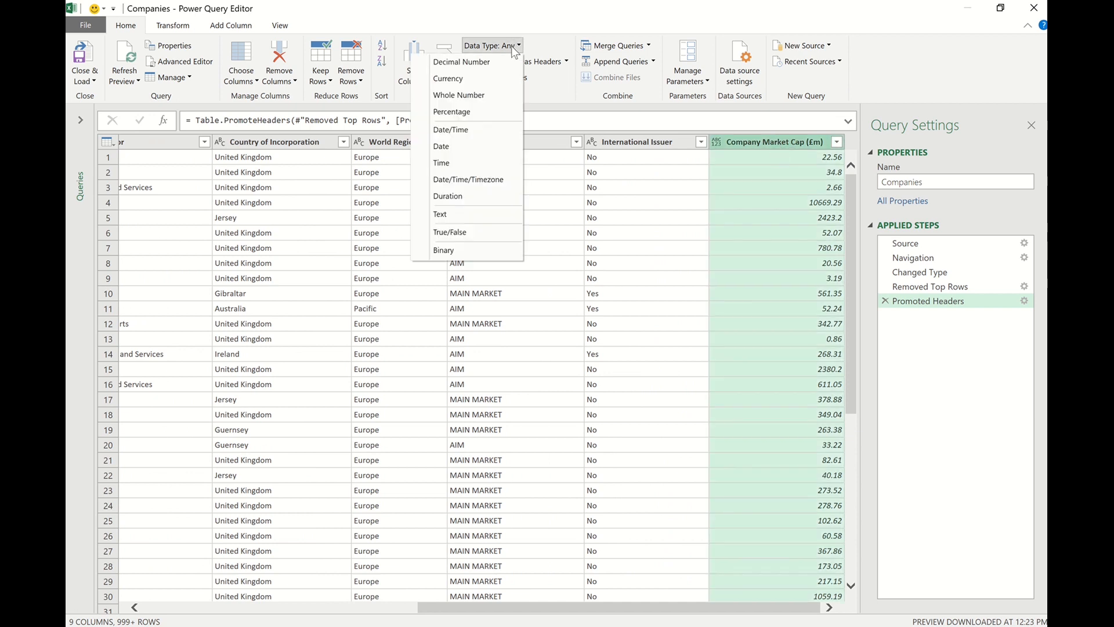
left_click(484, 64)
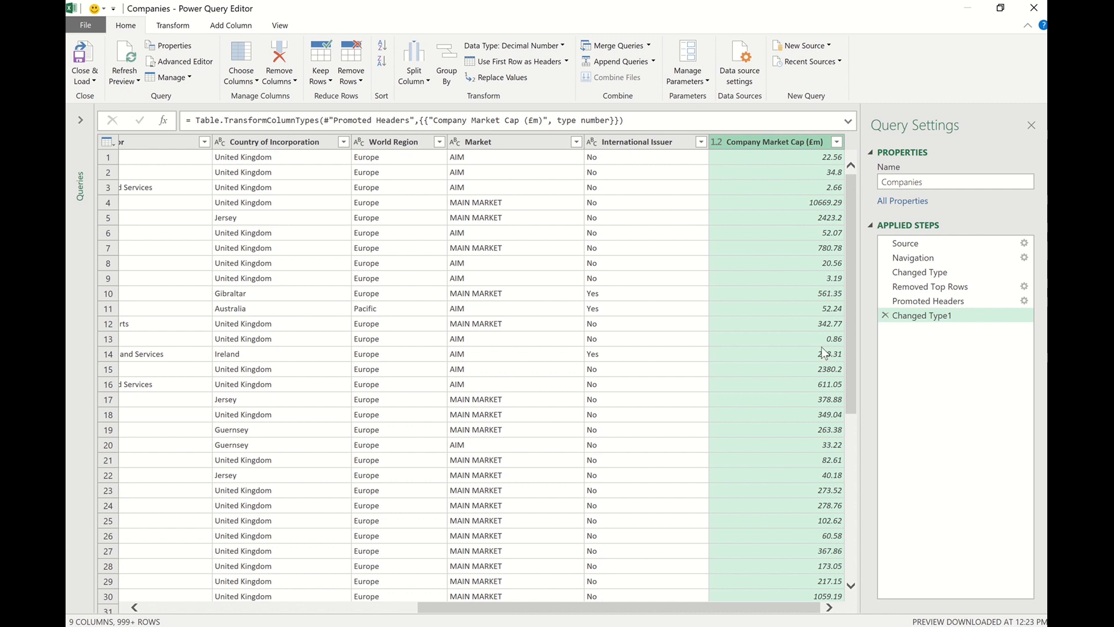
- Remove the rows with errors in the Company Market Cap (£m) column
left_click(355, 85)
left_click(316, 180)
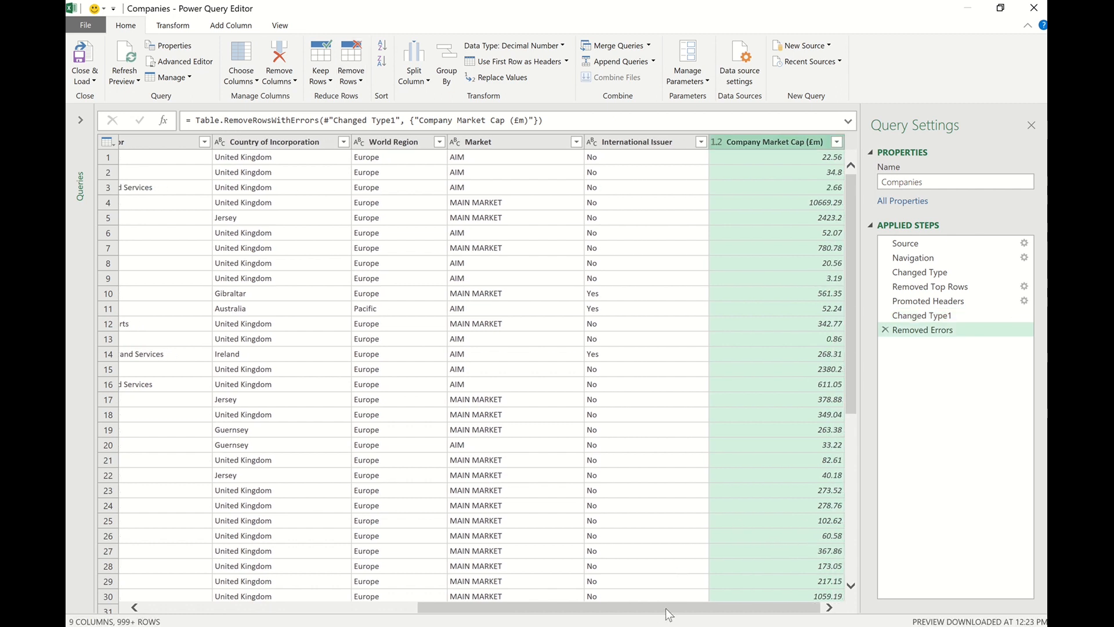
left_click_drag(667, 608, 208, 582)
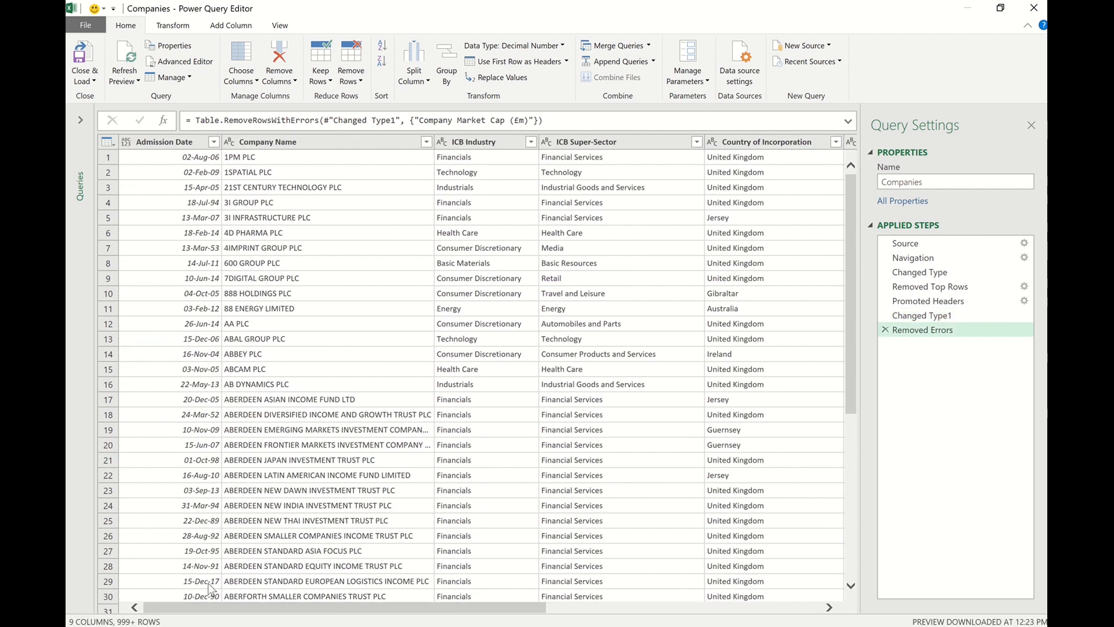
- Load the Companies query into a worksheet and check the rows at the end of the table
left_click(88, 77)
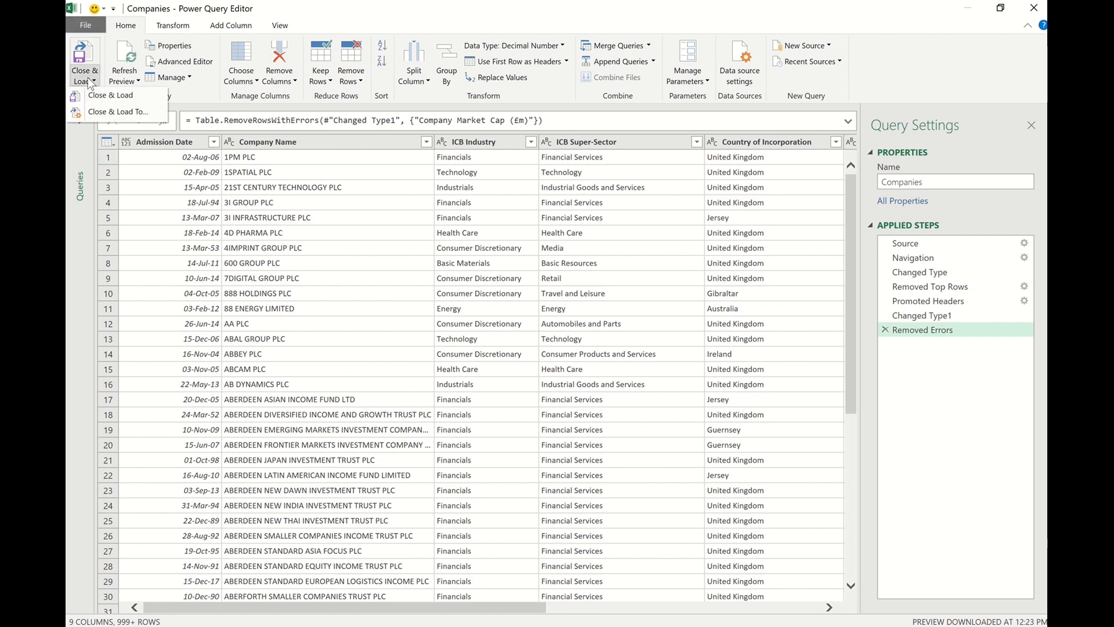
left_click(124, 96)
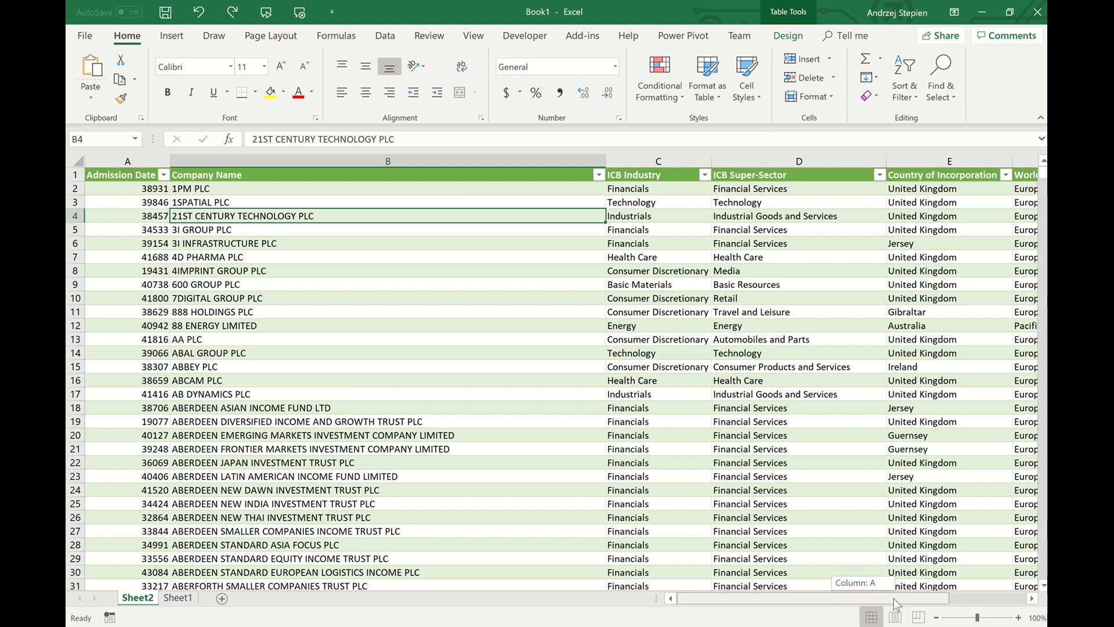
scroll(935, 596, "right", 2)
left_click_drag(934, 594, 713, 598)
key("Down")
key("Down")
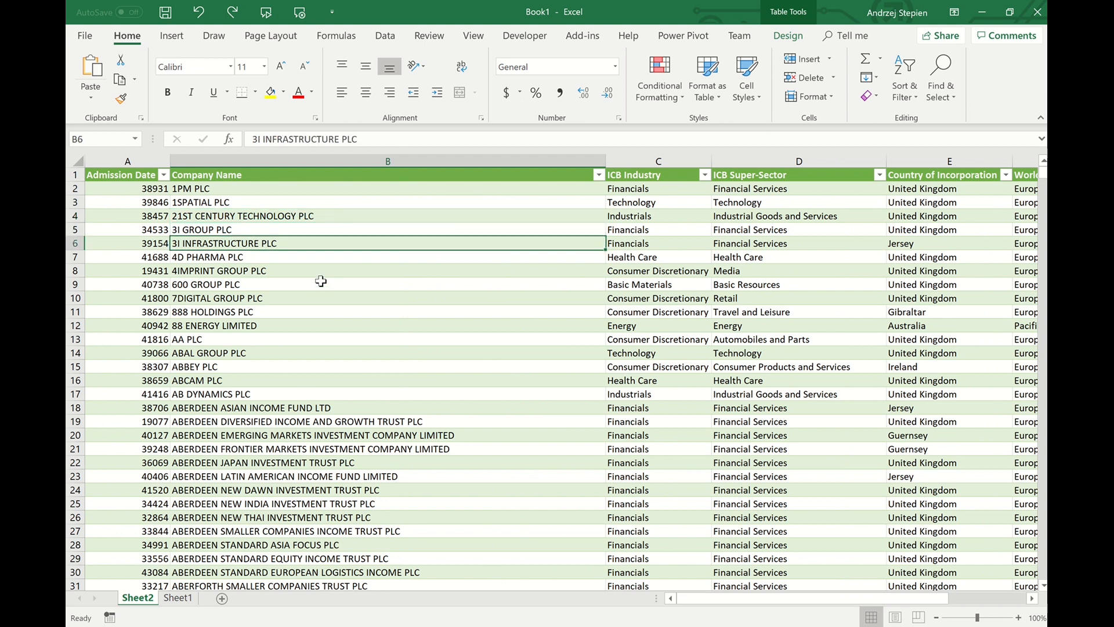
key("ctrl+Down")
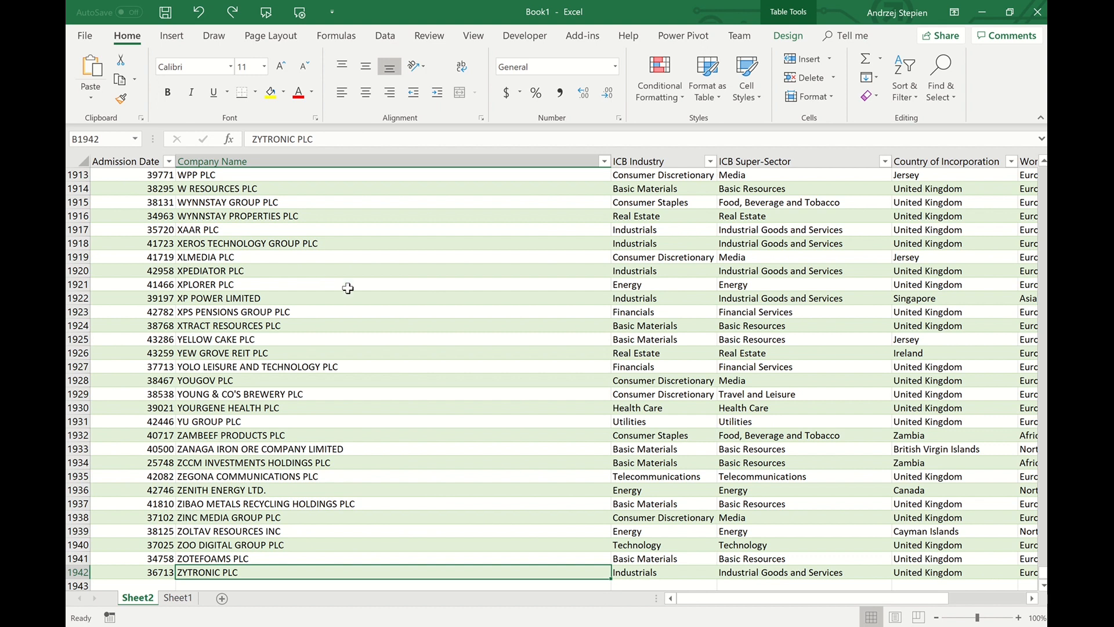
scroll(343, 323, "down", 2)
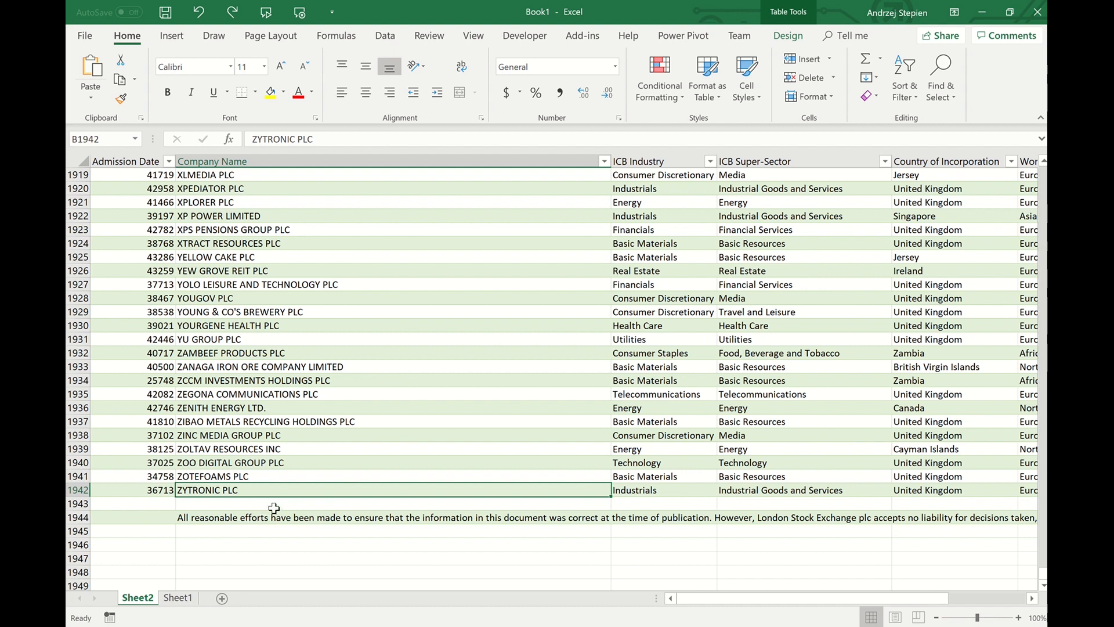
- Reopen the Companies query in the Power Query Editor and remove its bottom 2 rows
left_click(384, 36)
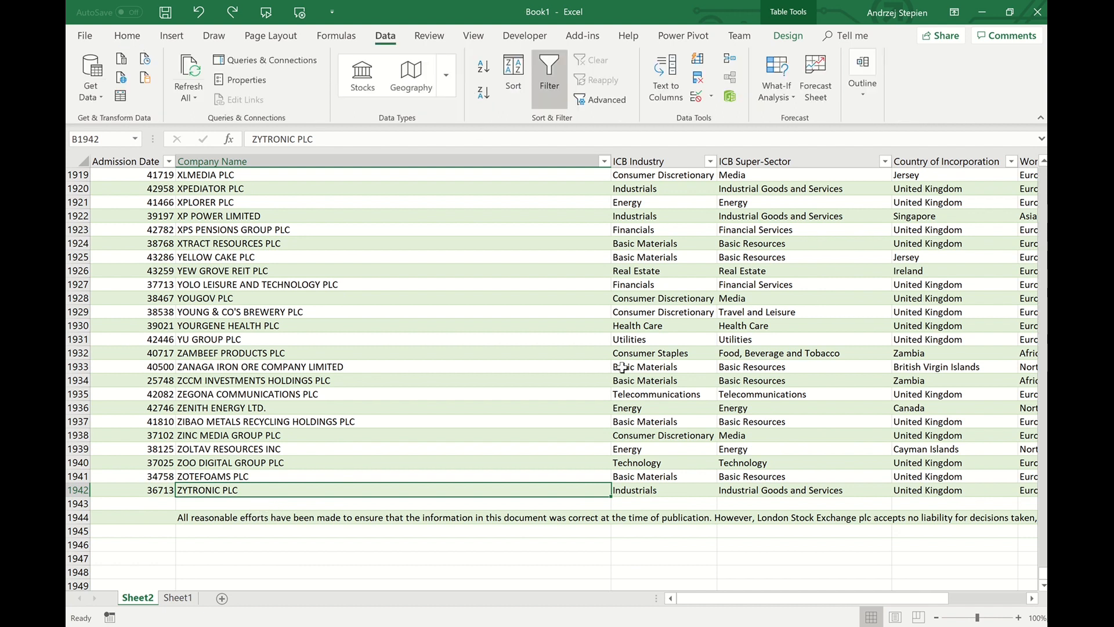
left_click(82, 99)
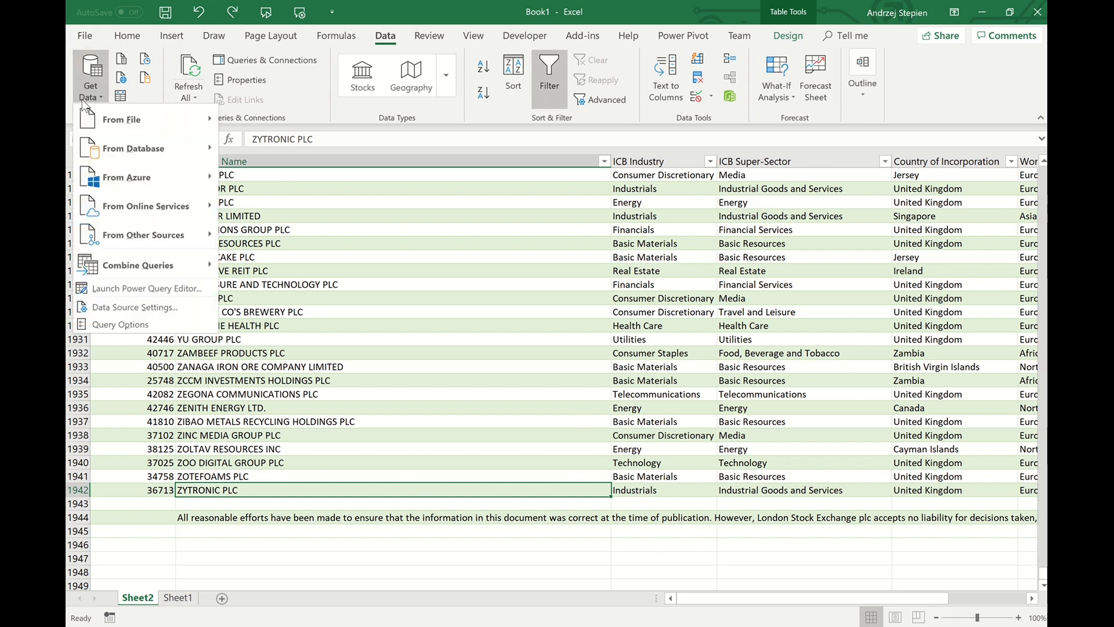
left_click(170, 293)
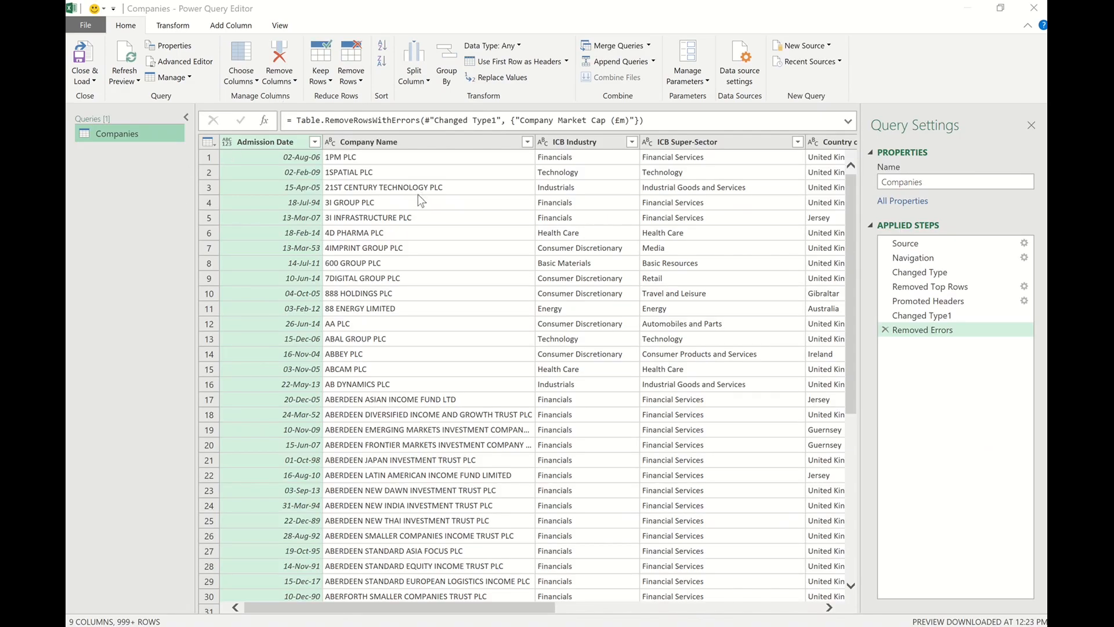
left_click(357, 81)
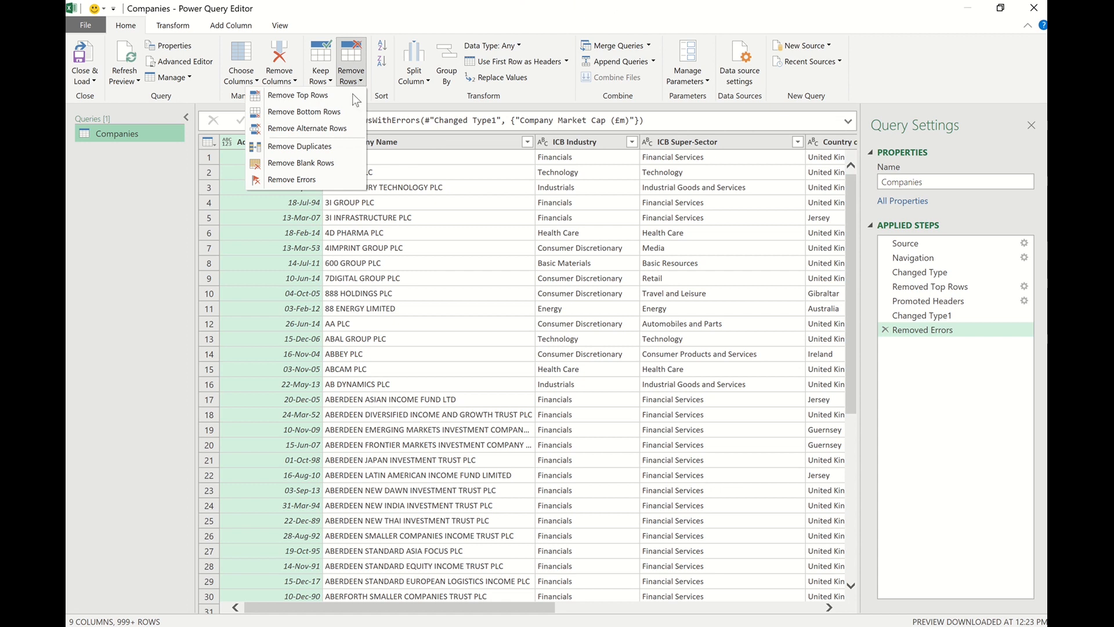
left_click(359, 114)
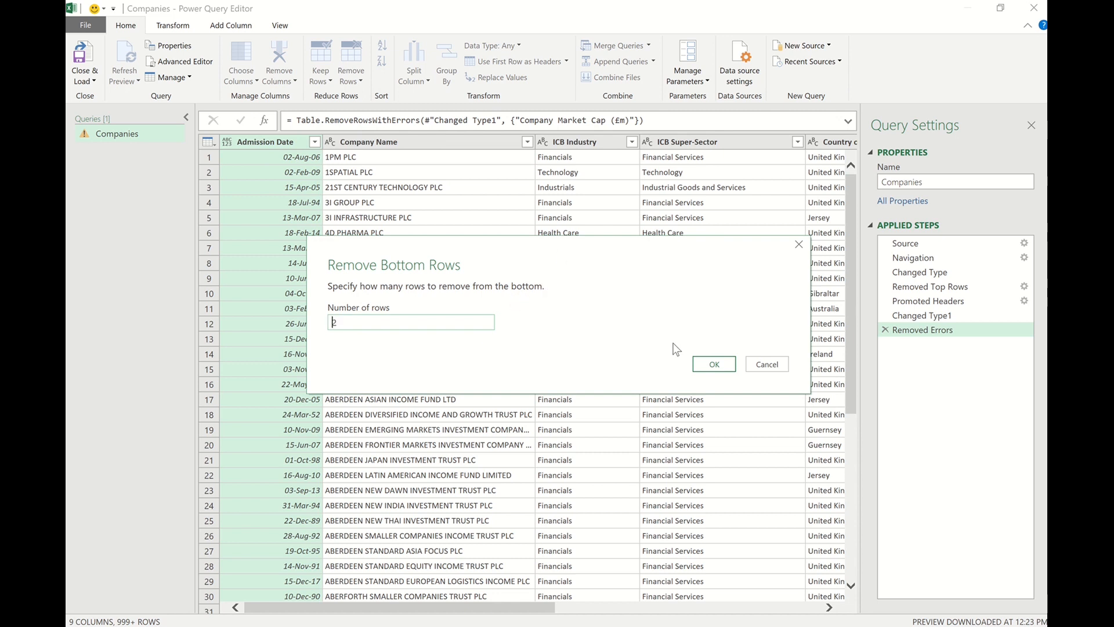
type("2")
left_click(708, 364)
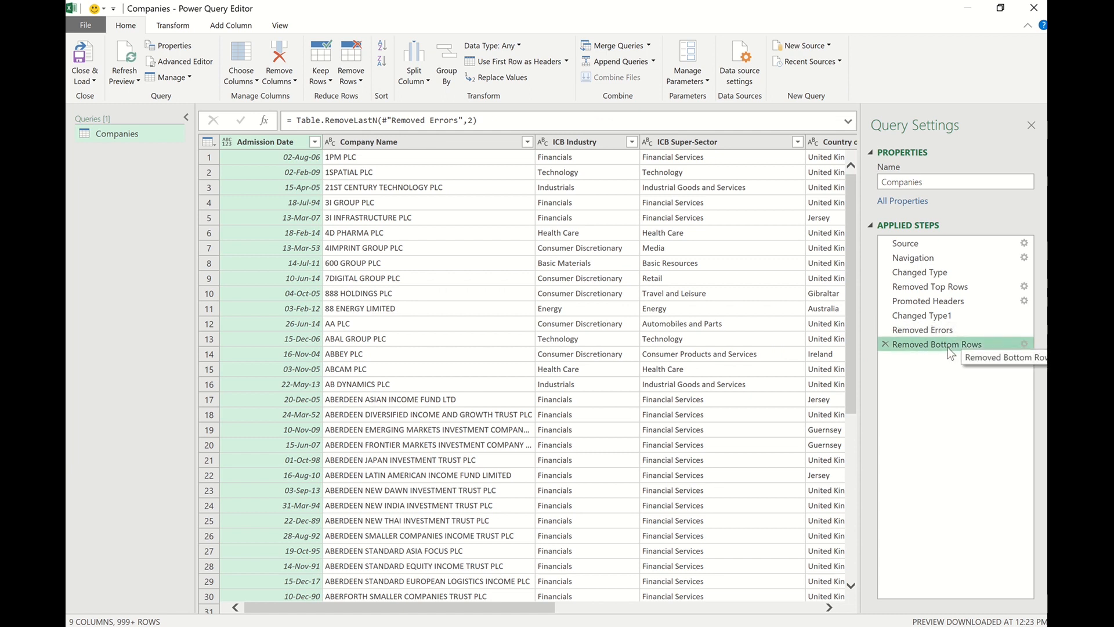
- Move the Removed Bottom Rows step directly after Removed Top Rows and load the updated query into the workbook
left_click_drag(948, 347, 959, 293)
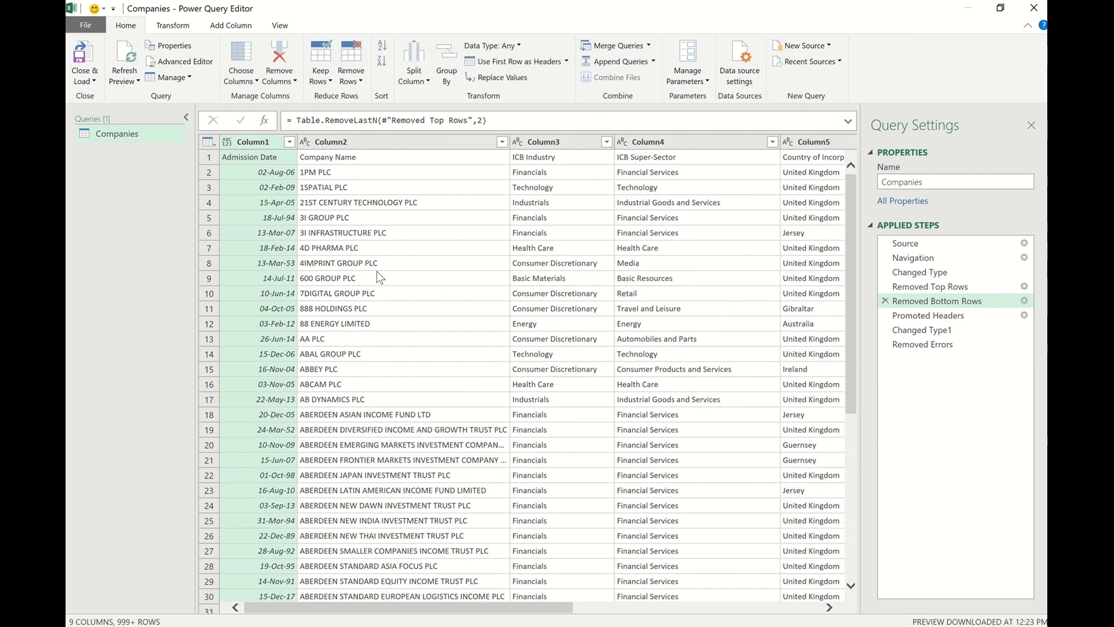
left_click(87, 57)
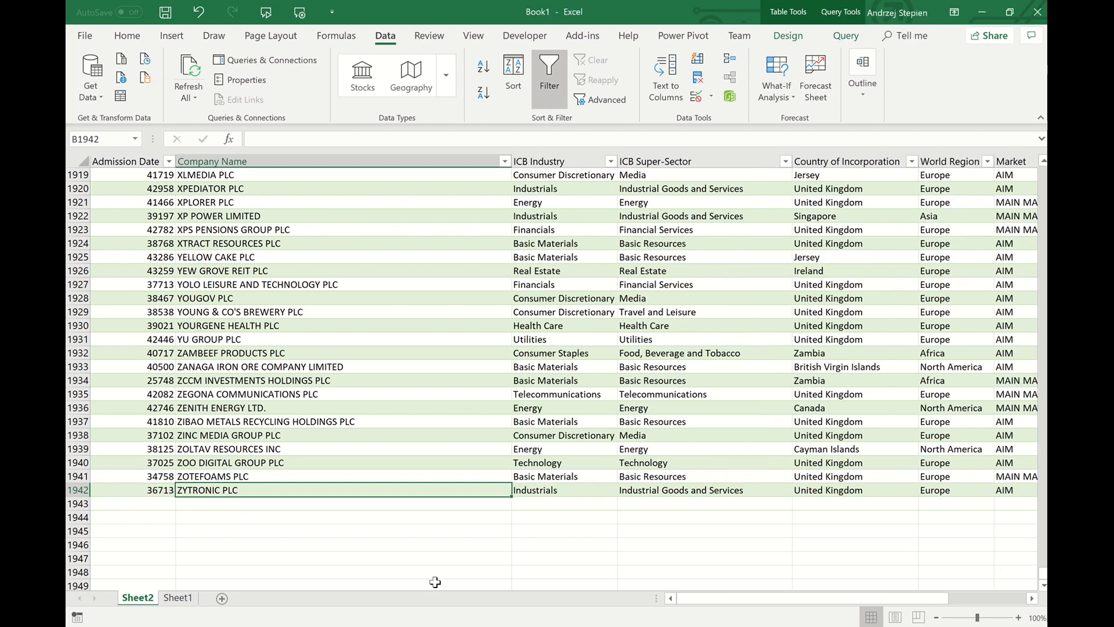
- Rename the worksheet holding the loaded company table as Data
double_click(138, 599)
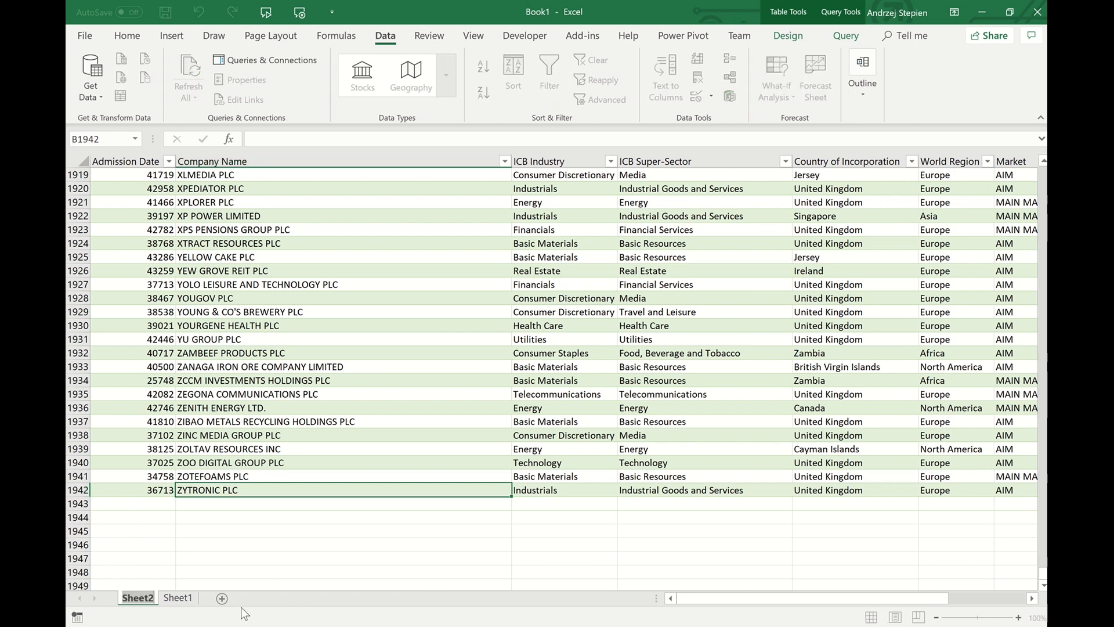
type("Data")
key("Return")
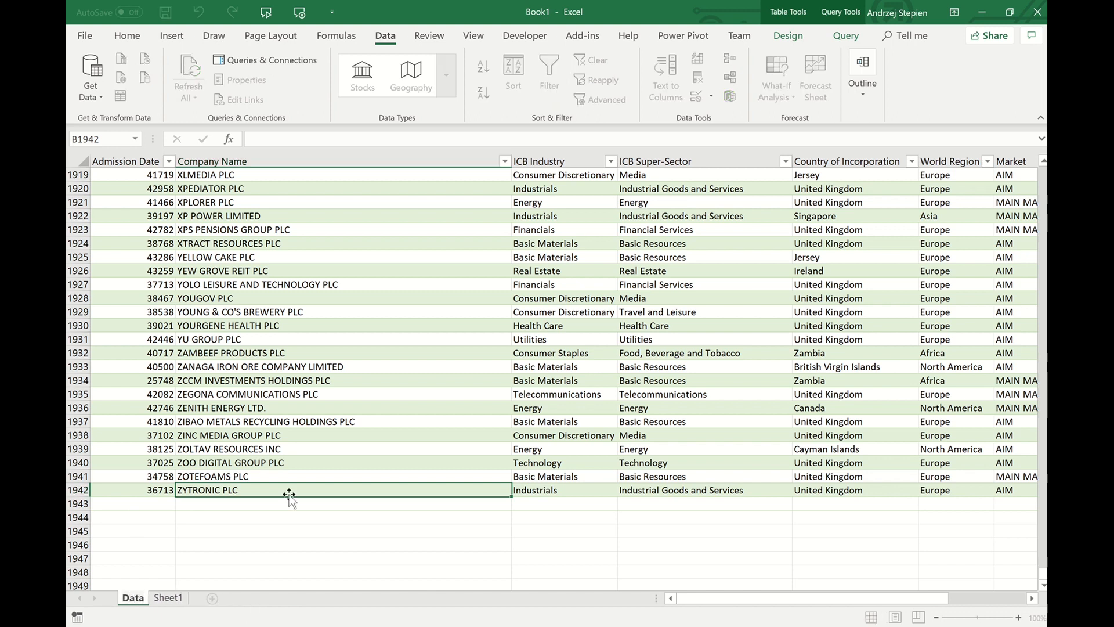
- Format the values in the Admission Date column as Short Date
left_click(130, 159)
left_click(140, 41)
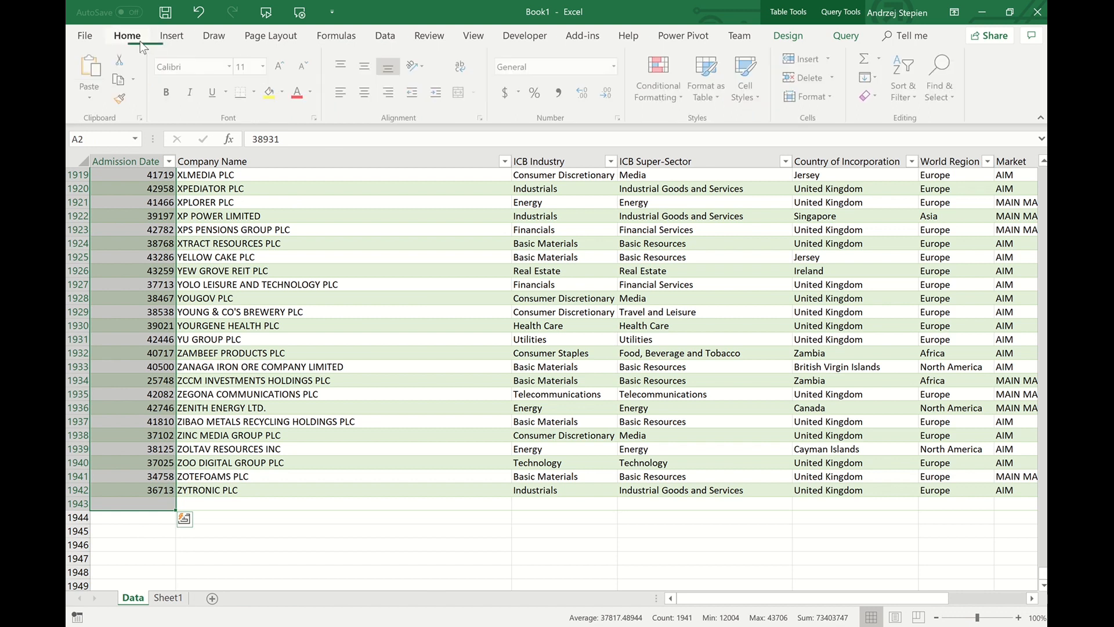
left_click(616, 67)
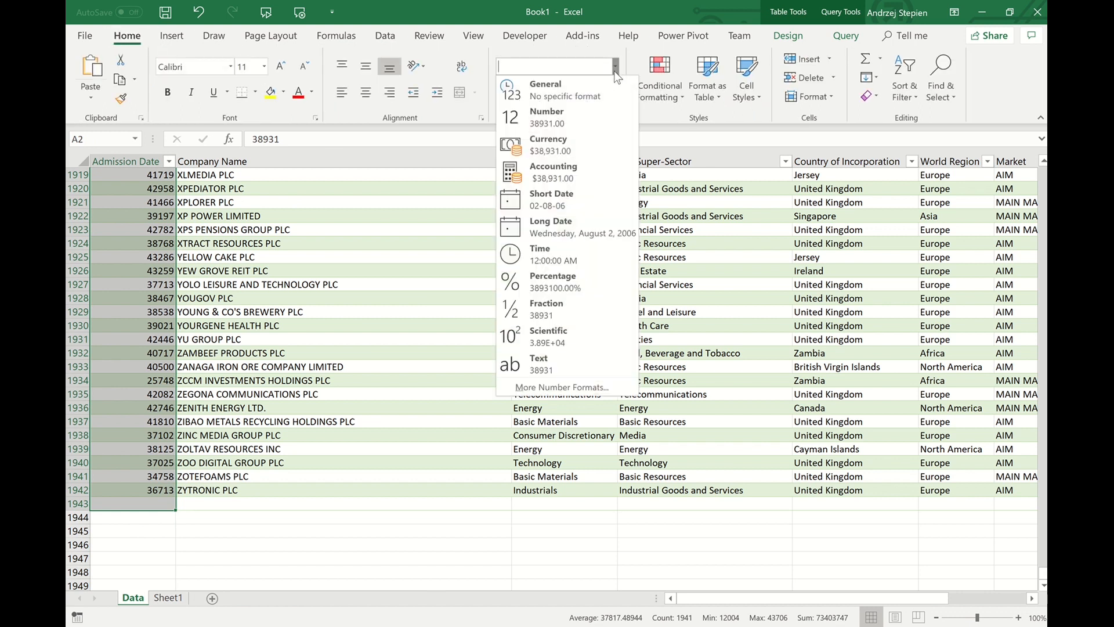
left_click(573, 197)
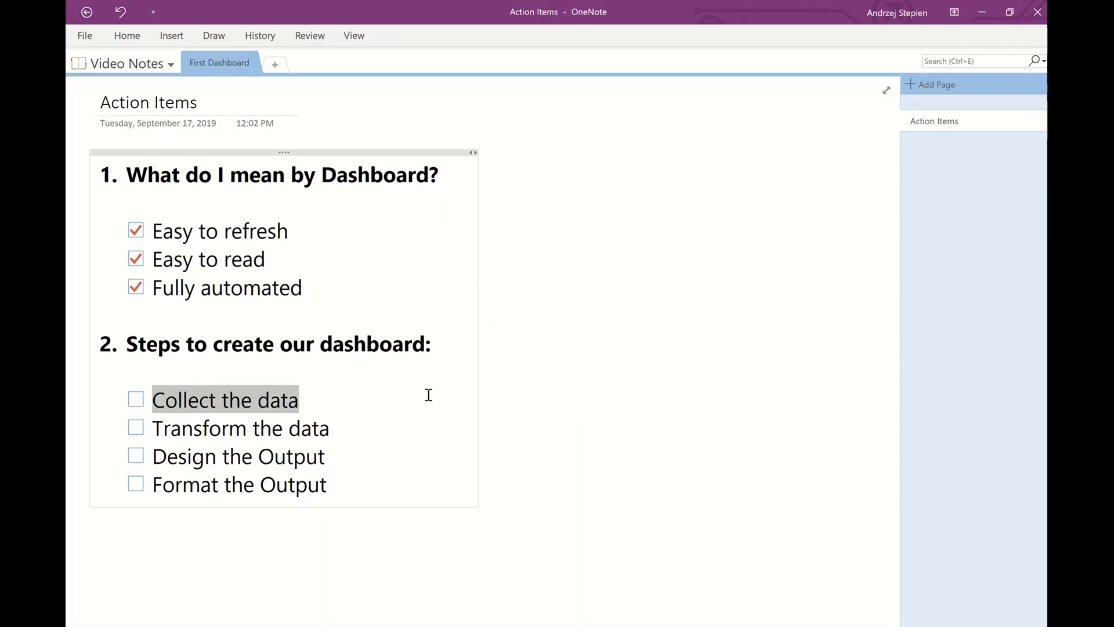
- In the OneNote action items, check off "Collect the data" and "Transform the data", and highlight "Design the Output"
left_click(140, 399)
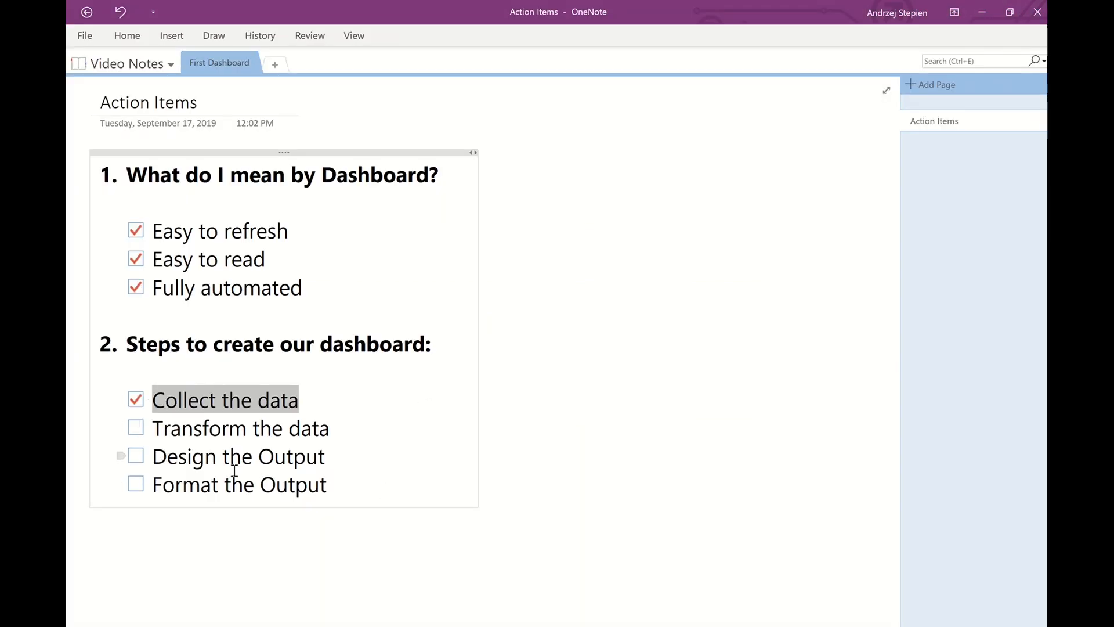
left_click(137, 429)
left_click_drag(155, 458, 327, 458)
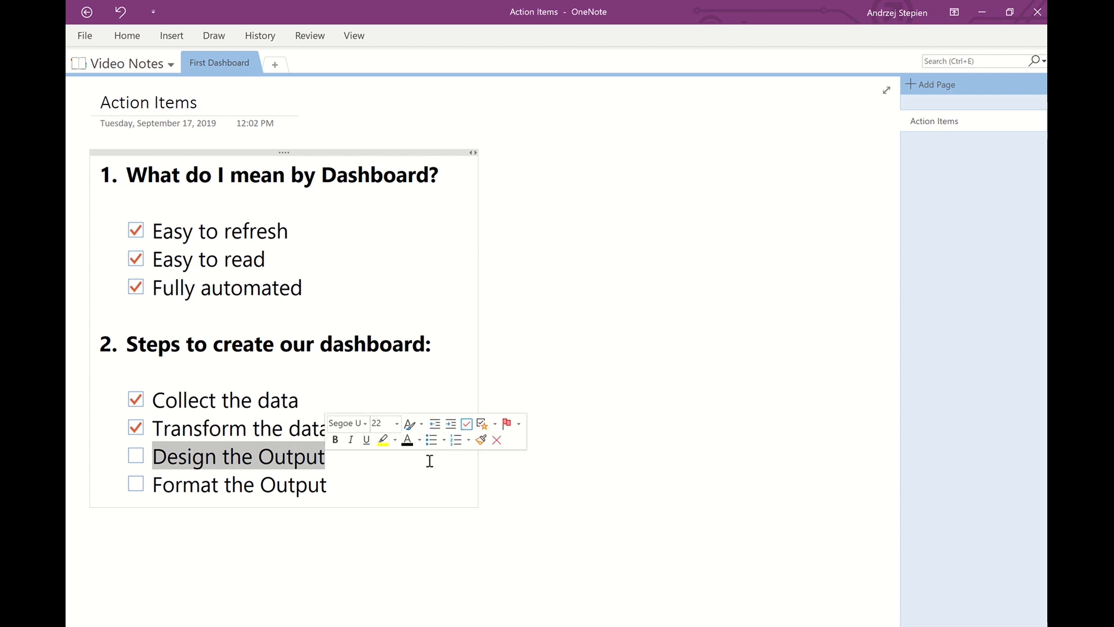
- Switch to the First Dashboard Design workbook in Excel and rename Sheet2 as Dashboard
key("alt+Tab")
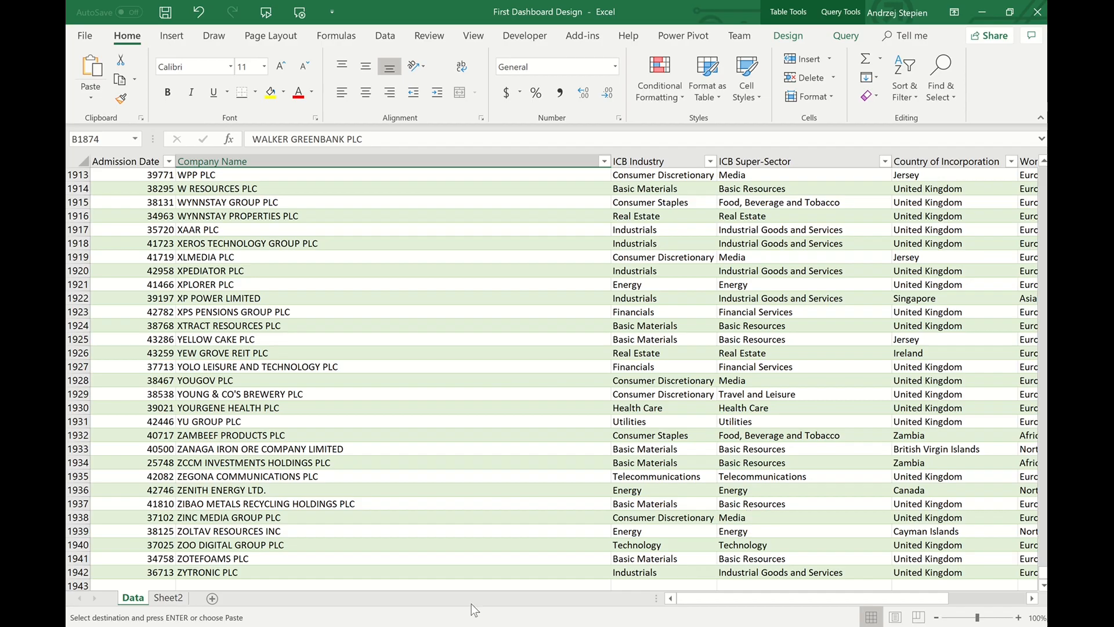
left_click(167, 599)
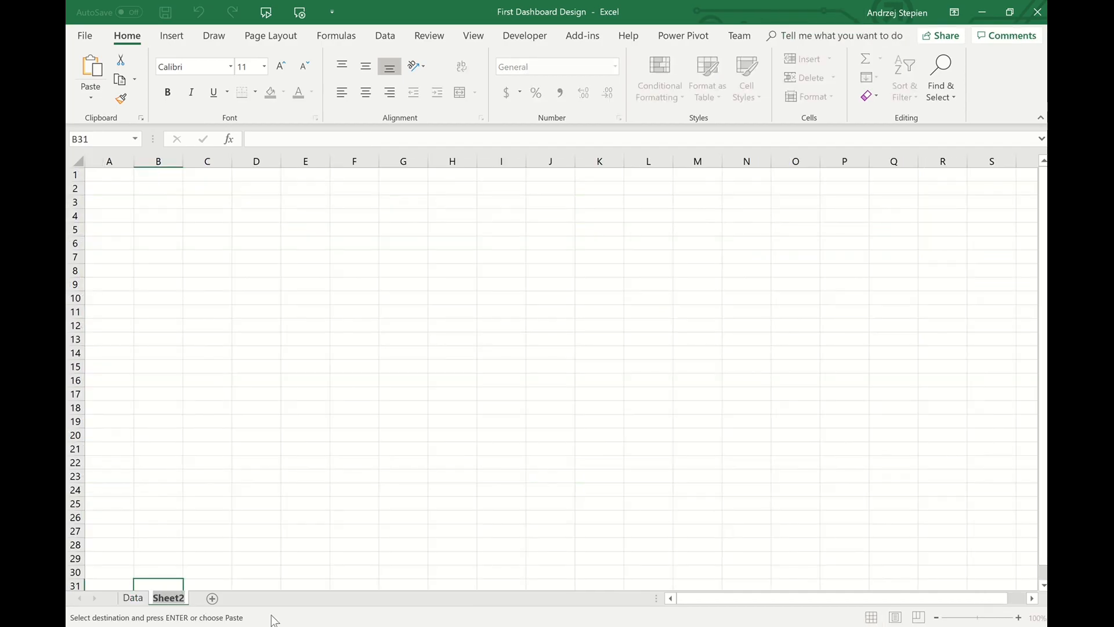
type("Dashboard")
key("Return")
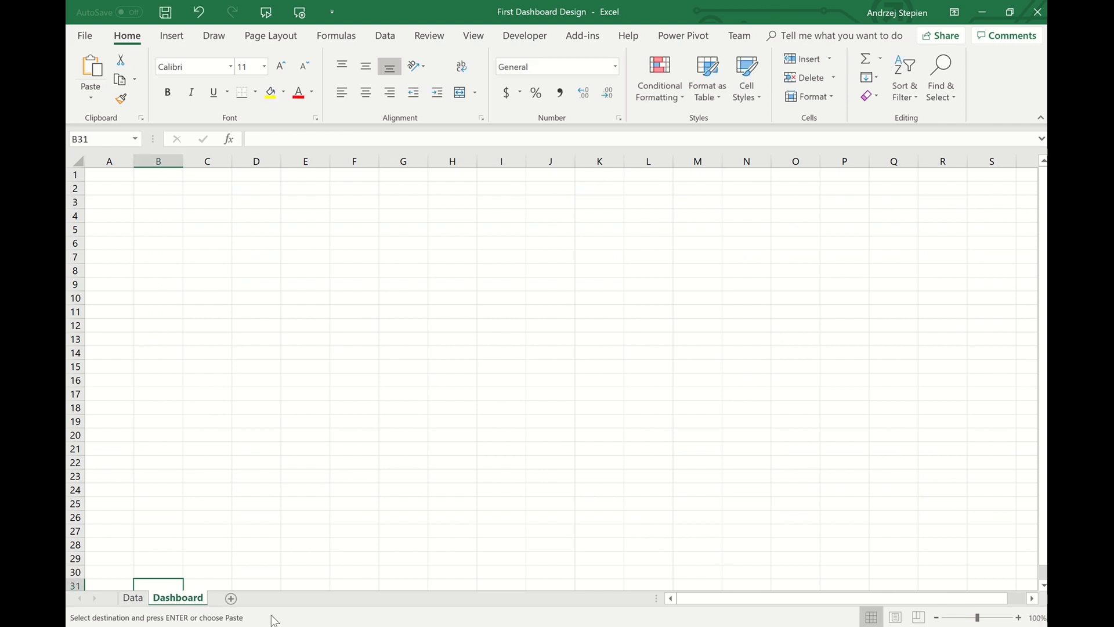
- Copy the header cells from Company Name through Company Market Cap (£m) on the Data sheet
left_click(133, 598)
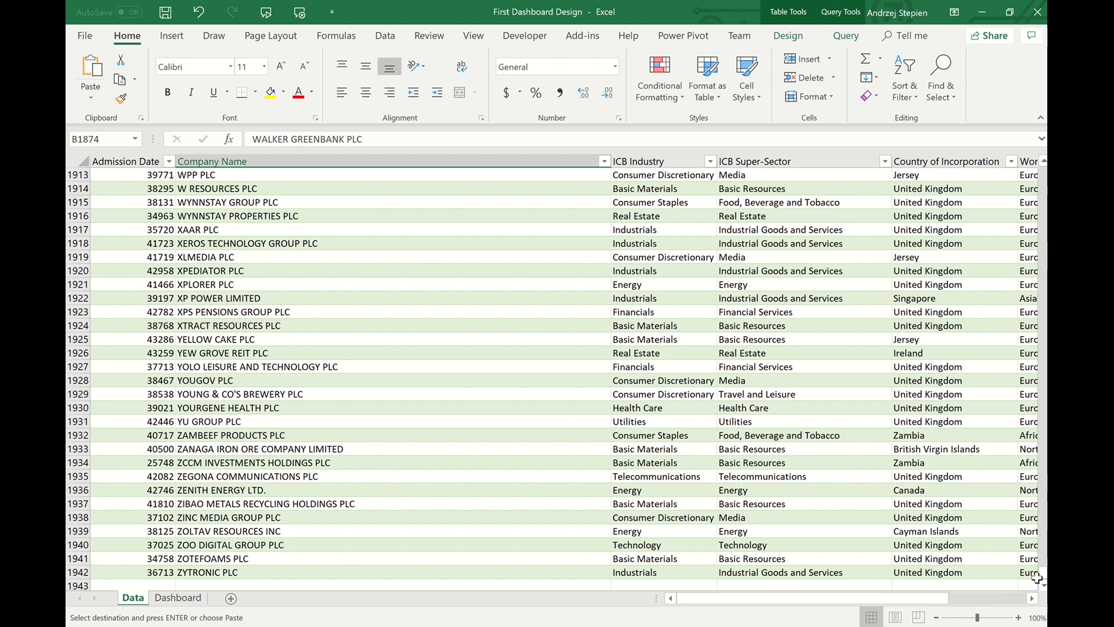
left_click_drag(1042, 575, 1042, 170)
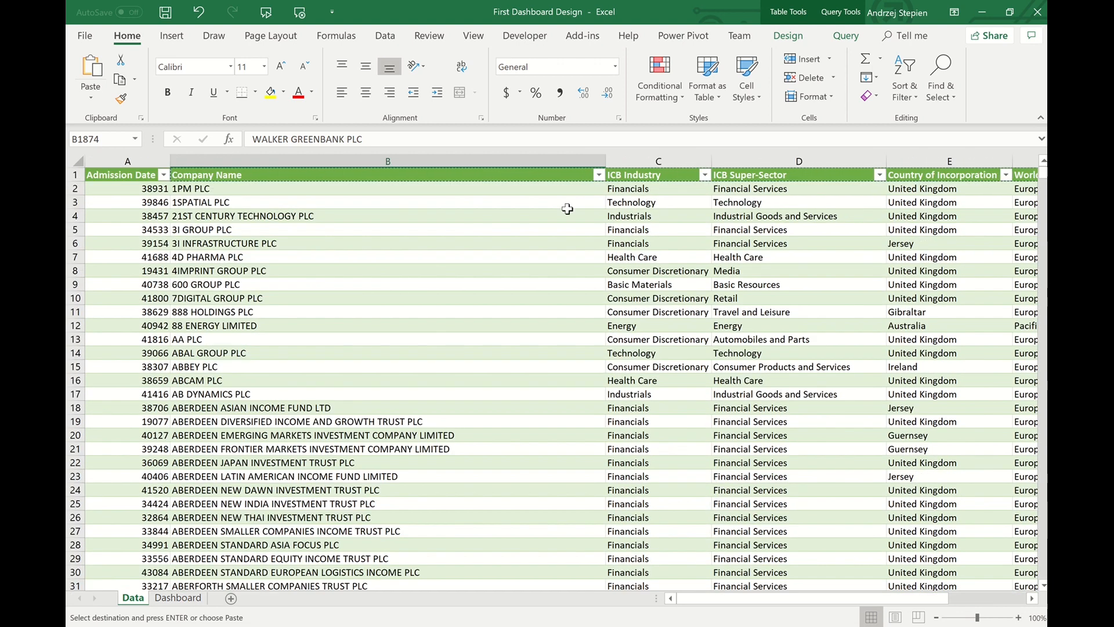
left_click(220, 174)
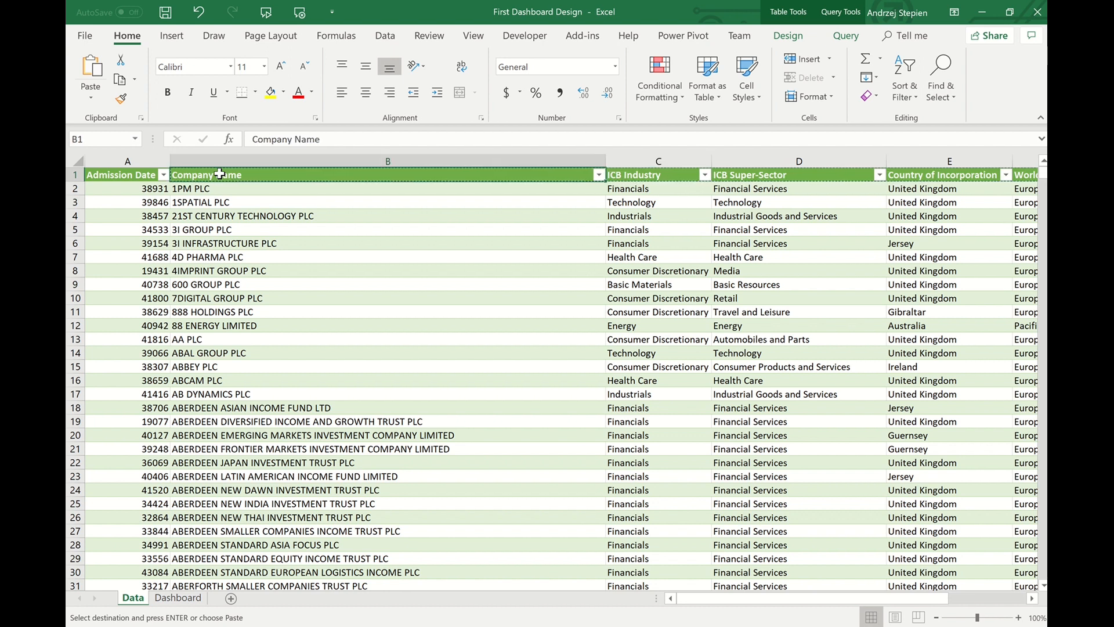
key("ctrl+shift+Right")
key("ctrl+c")
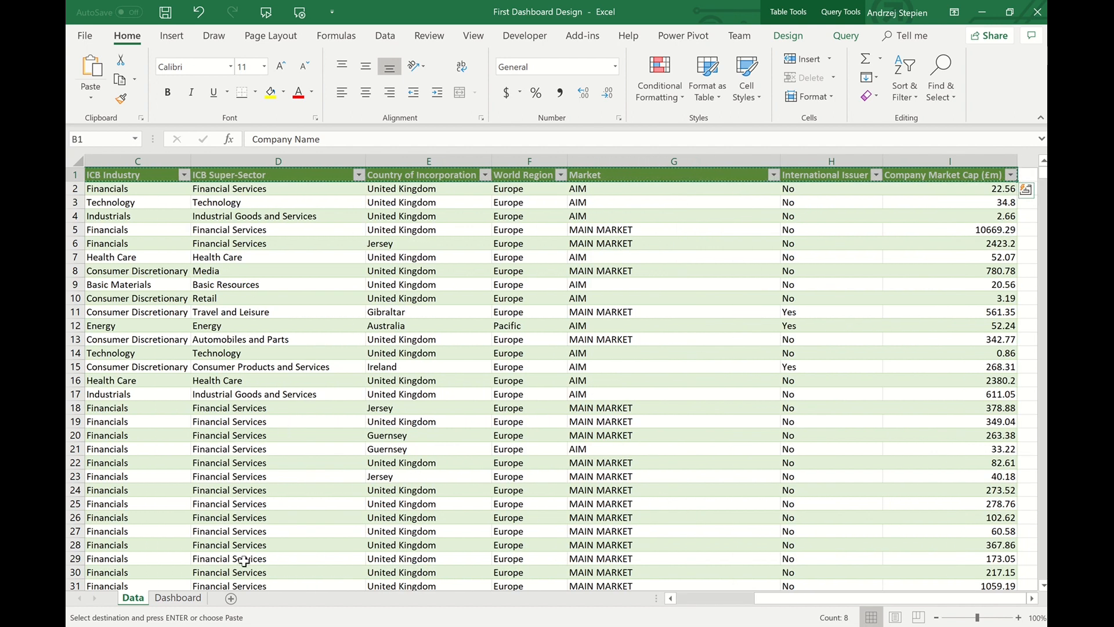
- Paste the copied headers as transposed values on the Dashboard sheet, starting in cell B2
left_click(173, 602)
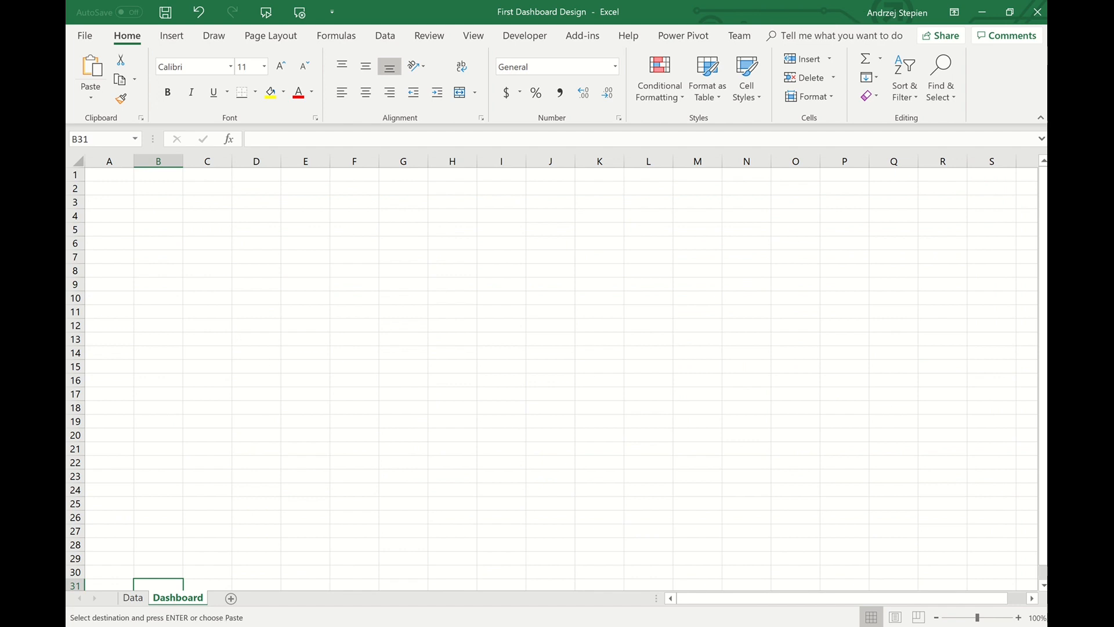
right_click(157, 193)
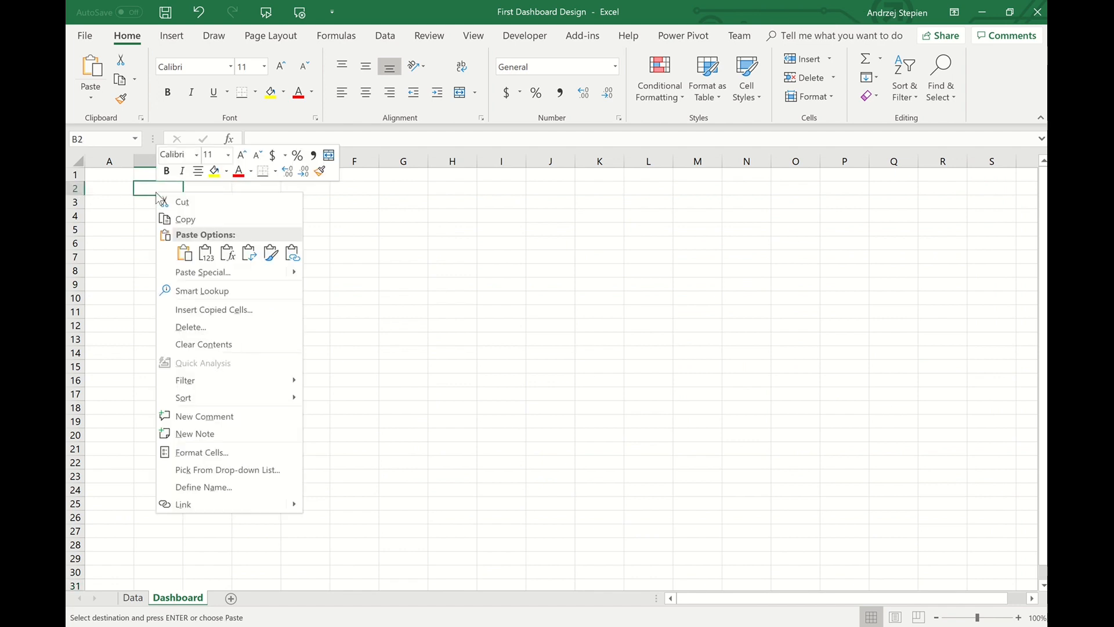
left_click(207, 271)
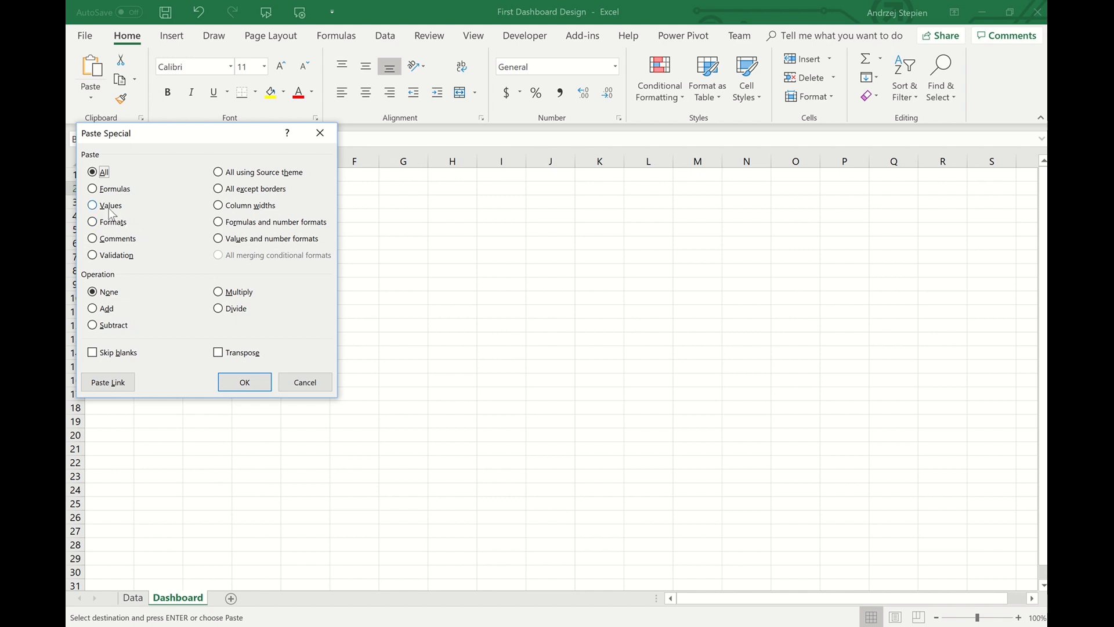
left_click(110, 206)
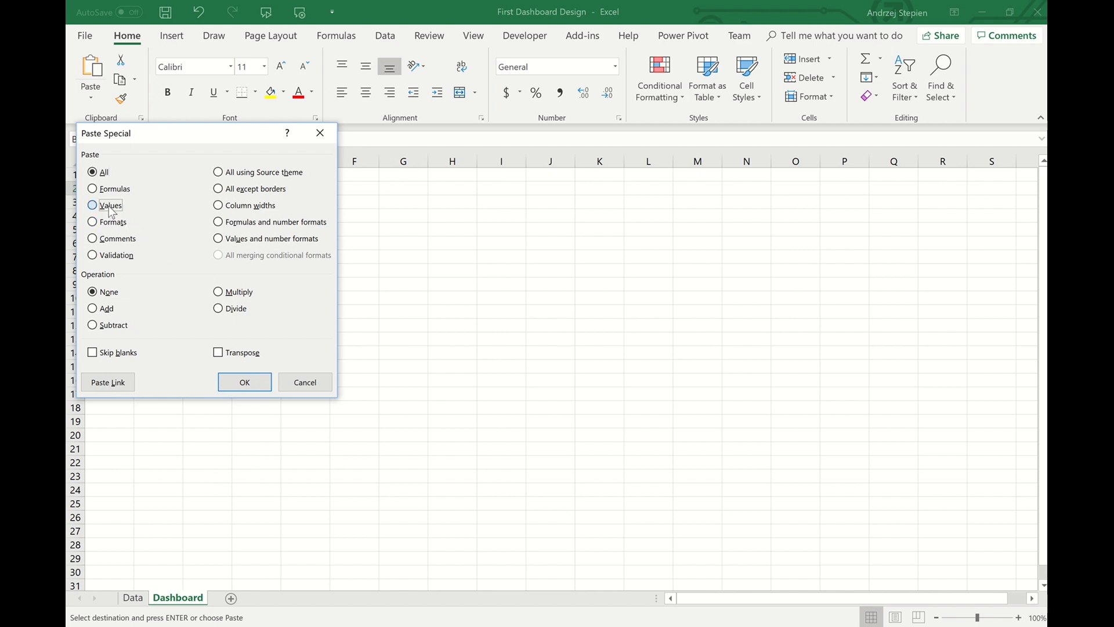
left_click(220, 353)
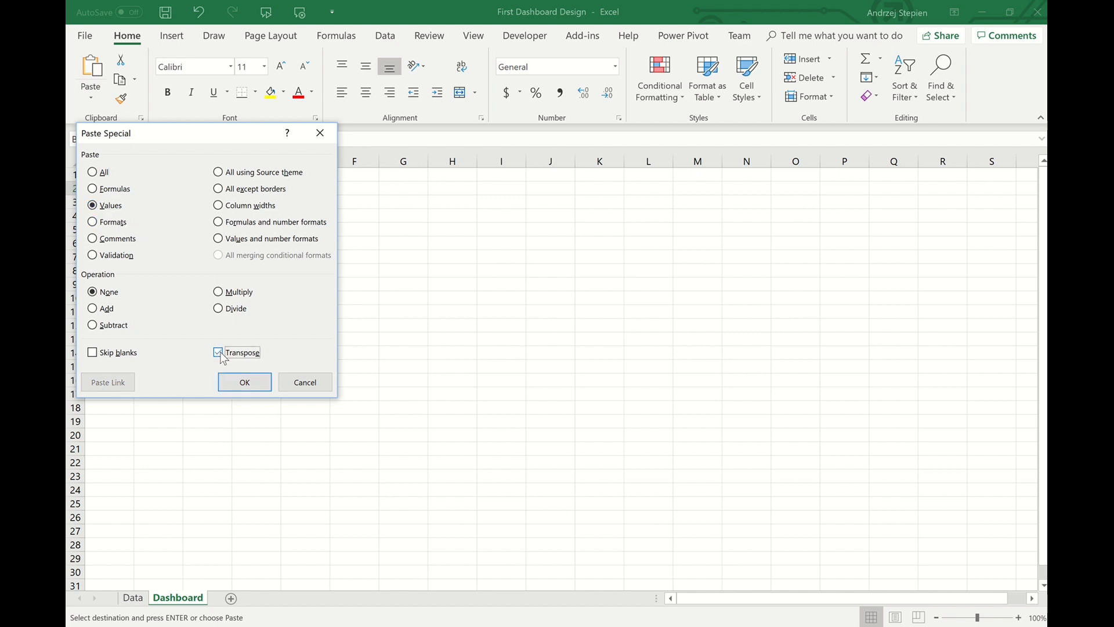
left_click(244, 381)
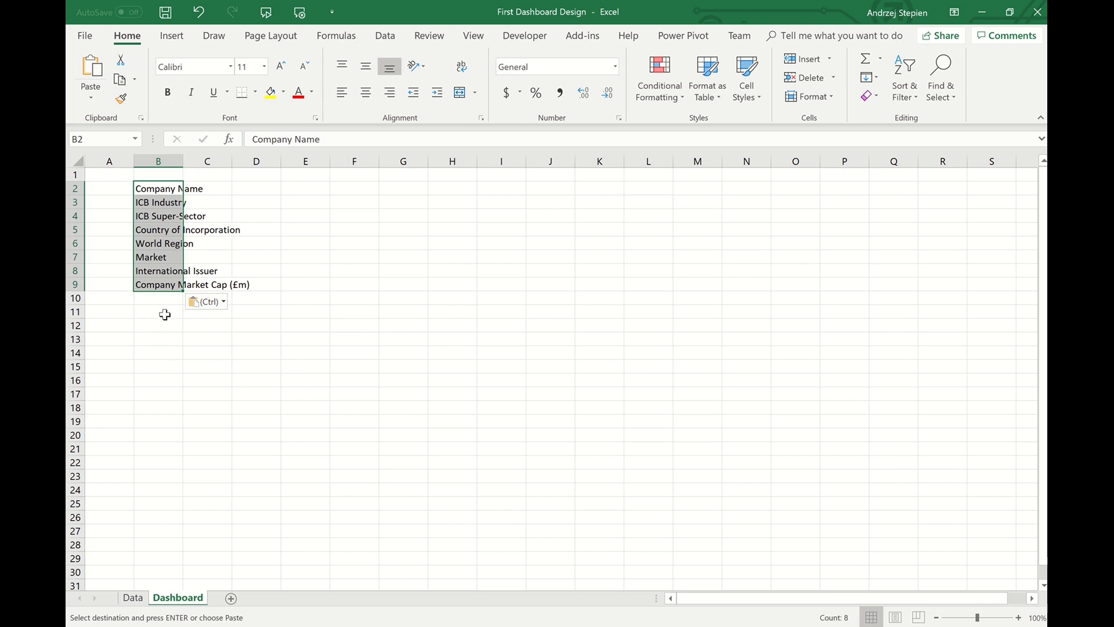
- Enter the heading "Attribute" in cell B11 and the row label "ICB Industry Market Cap" in B12
left_click(163, 311)
type("A")
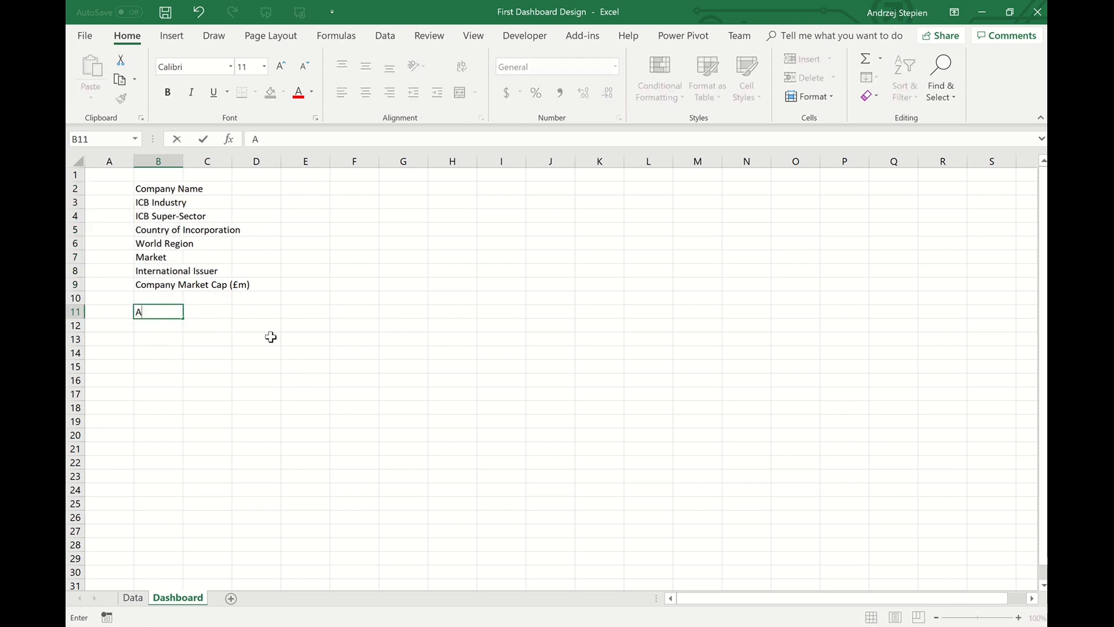
type("ttribute")
key("Return")
type("IC")
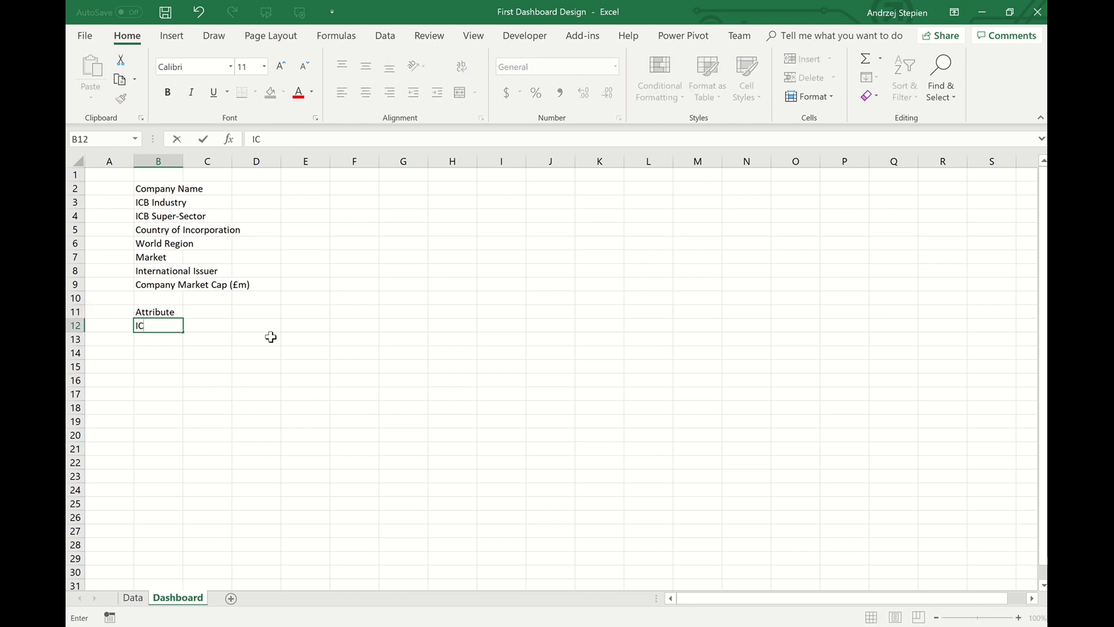
type("B INd")
type("ndustr")
type("y Market C")
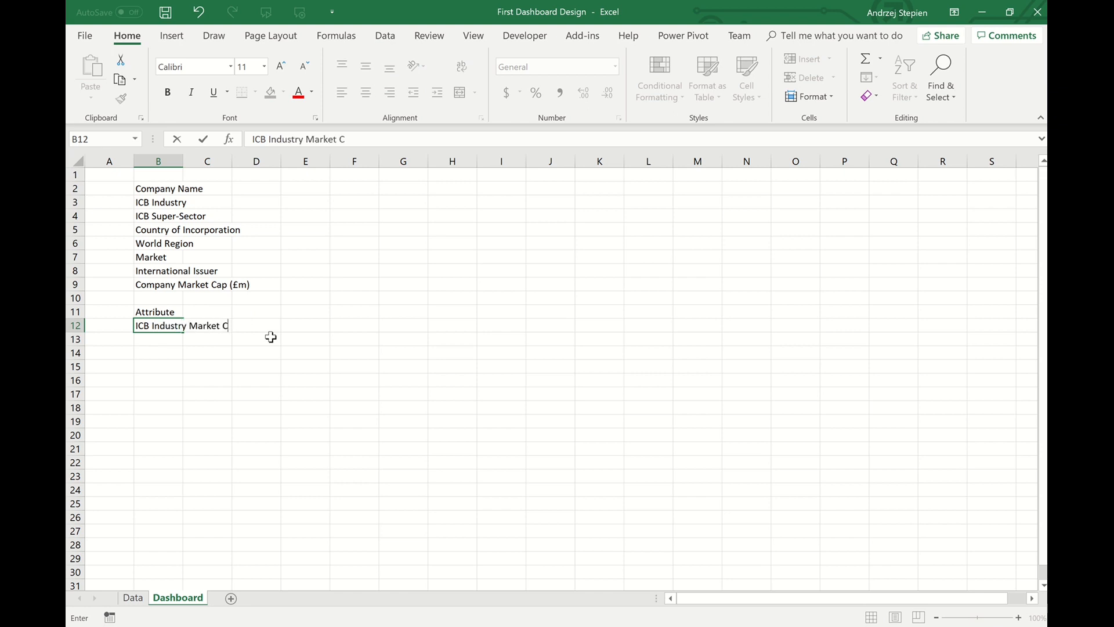
type("ap")
key("Return")
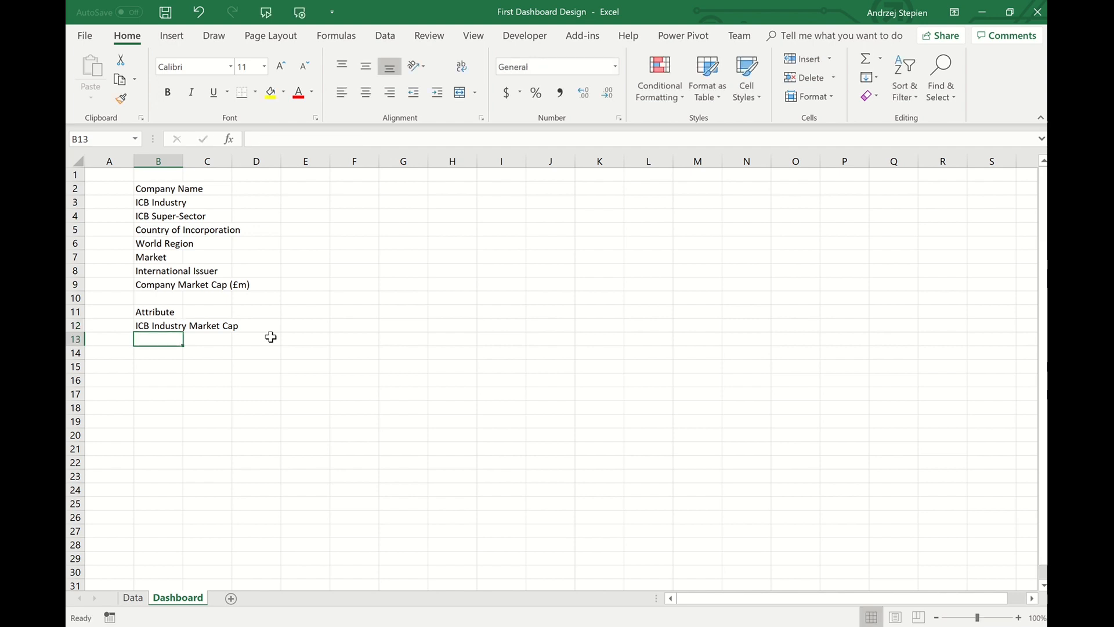
- Enter the row label "ICB Super-Sector Market Cap" in cell B13
type("ICB ")
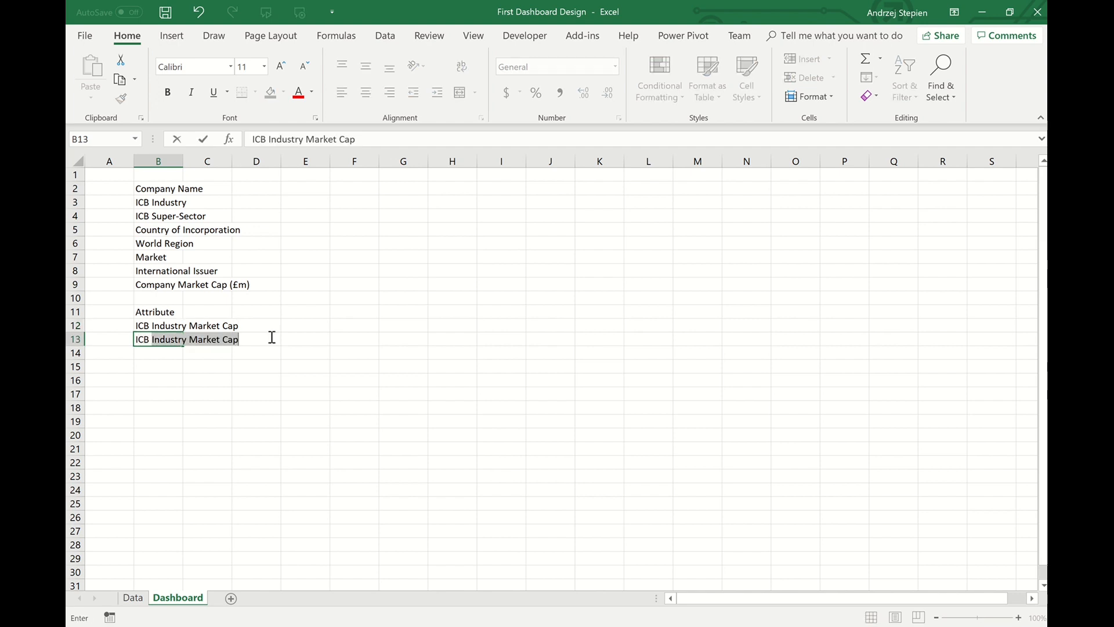
type("Super -")
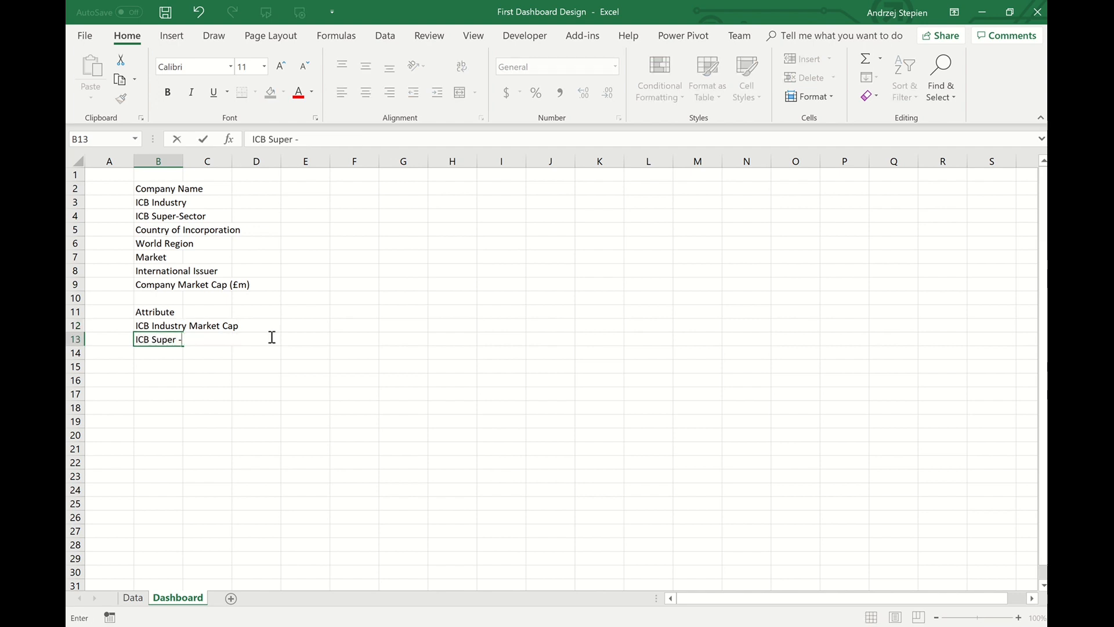
type("erp")
type("Sector")
type(" Market C")
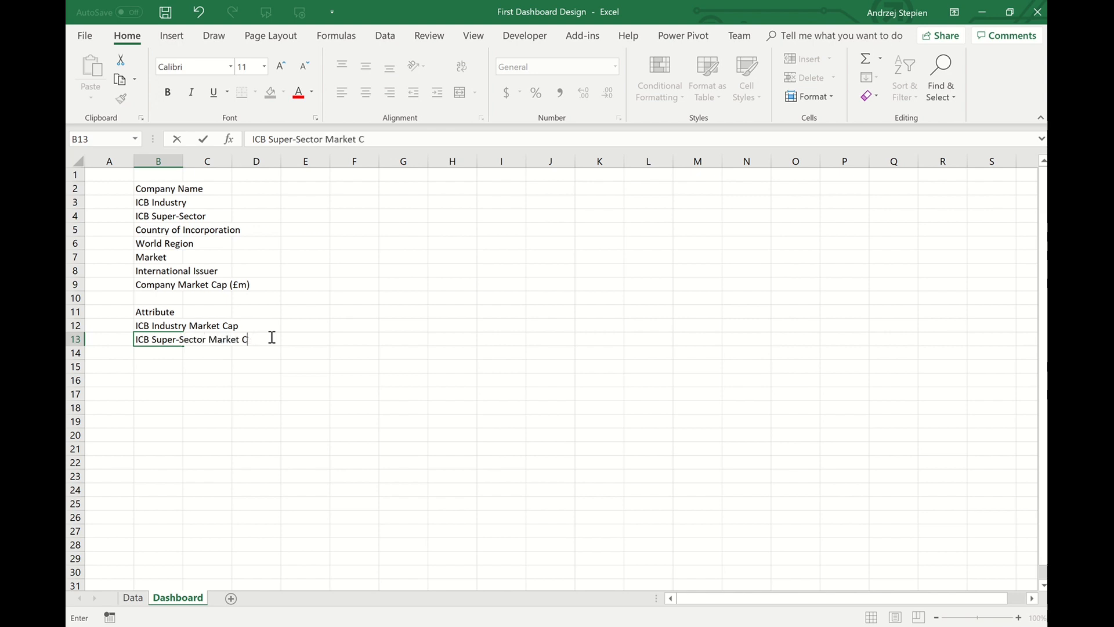
type("Aap")
key("Return")
- Enter the row label "Market (Market Cap)" in cell B14
type("Ma")
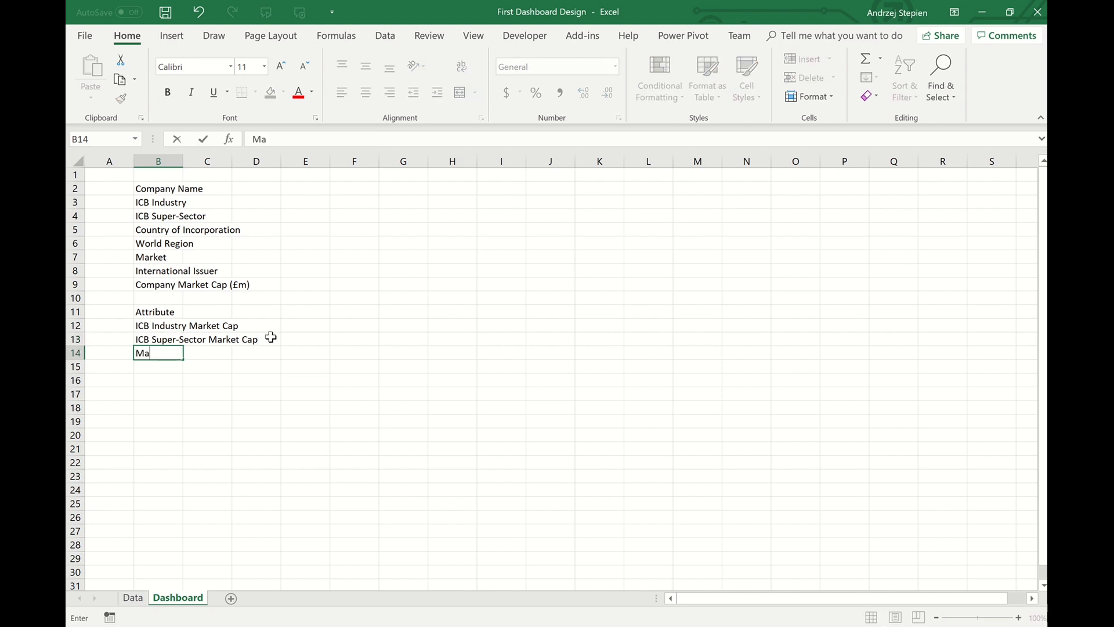
type("rk")
key("BackSpace")
type("rket Ma")
key("BackSpace")
key("BackSpace")
type("arket Cap)")
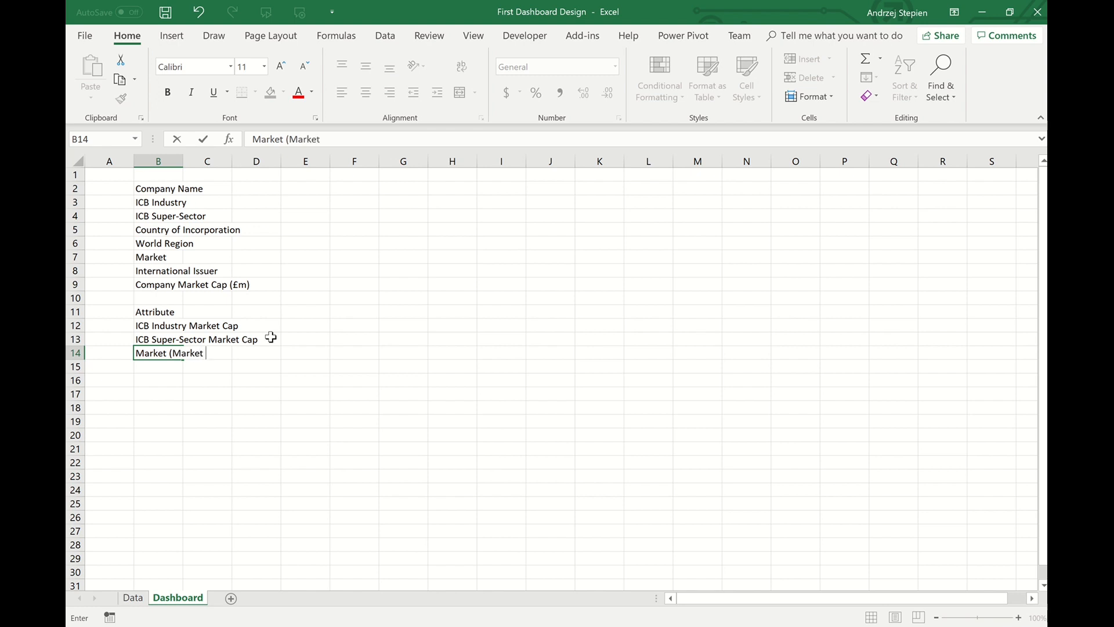
- Add the column headings Min, Max and Average in cells C11 to E11, beside the Attribute heading
left_click(204, 312)
type("Min")
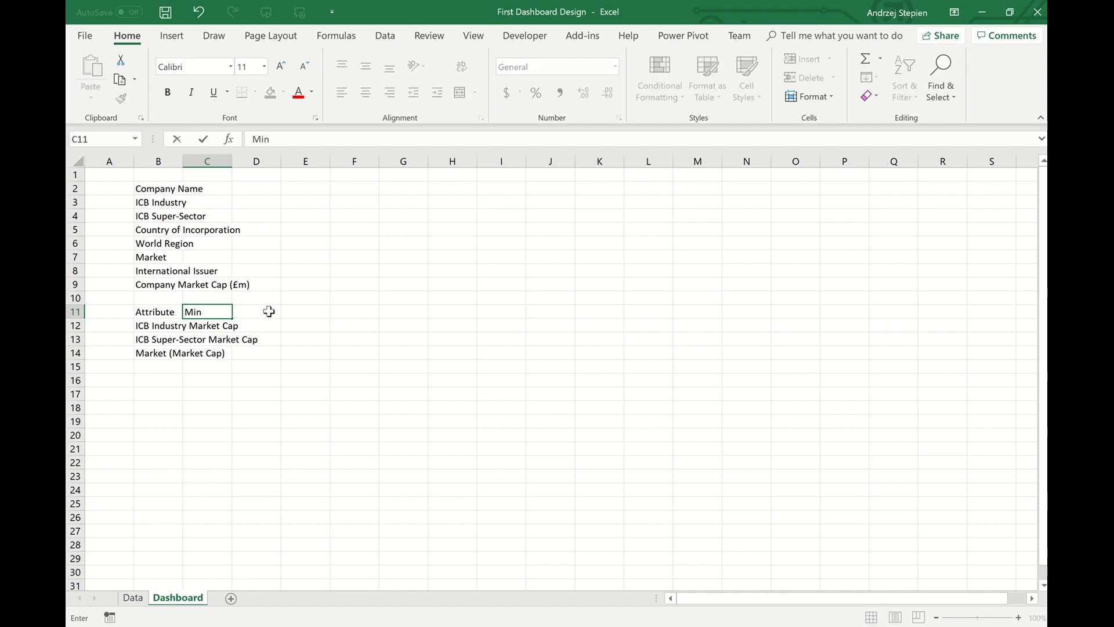
left_click(268, 312)
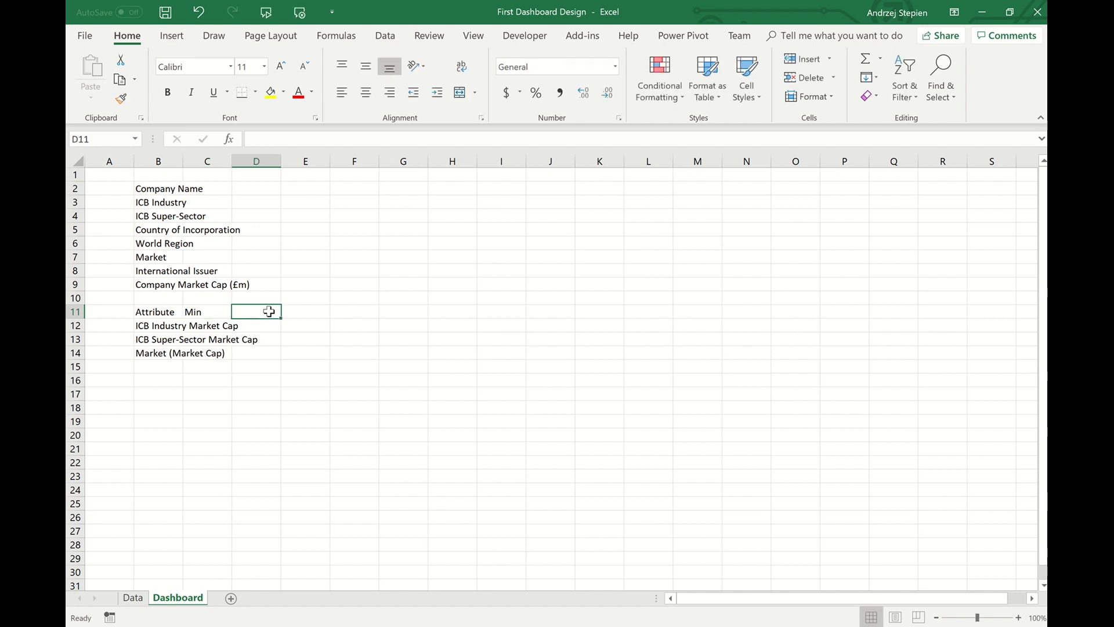
type("Max")
key("Tab")
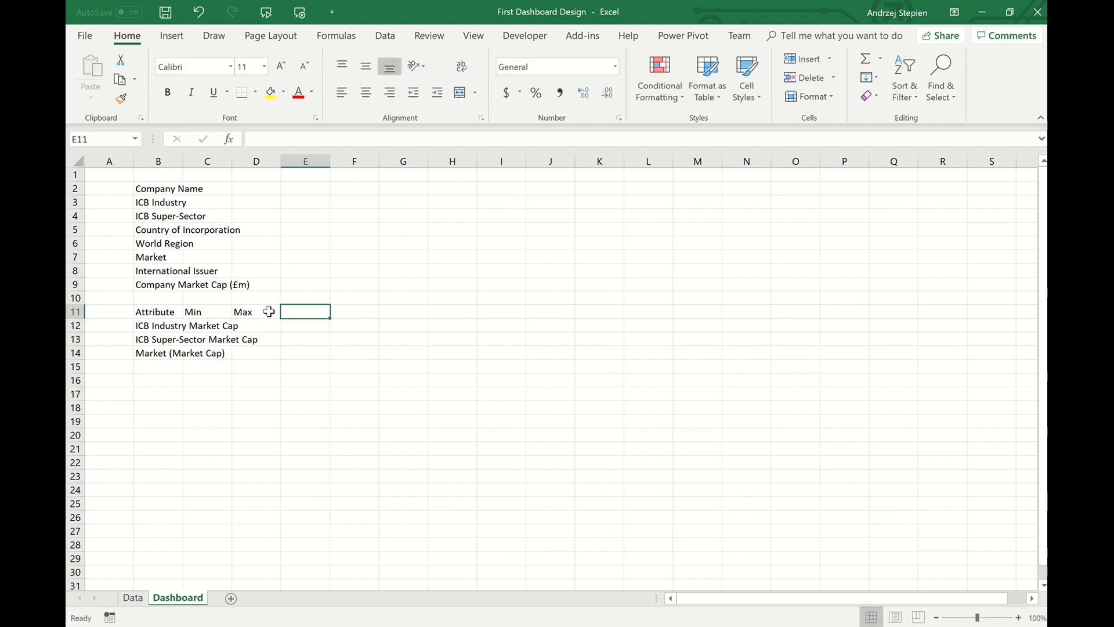
type("Aver")
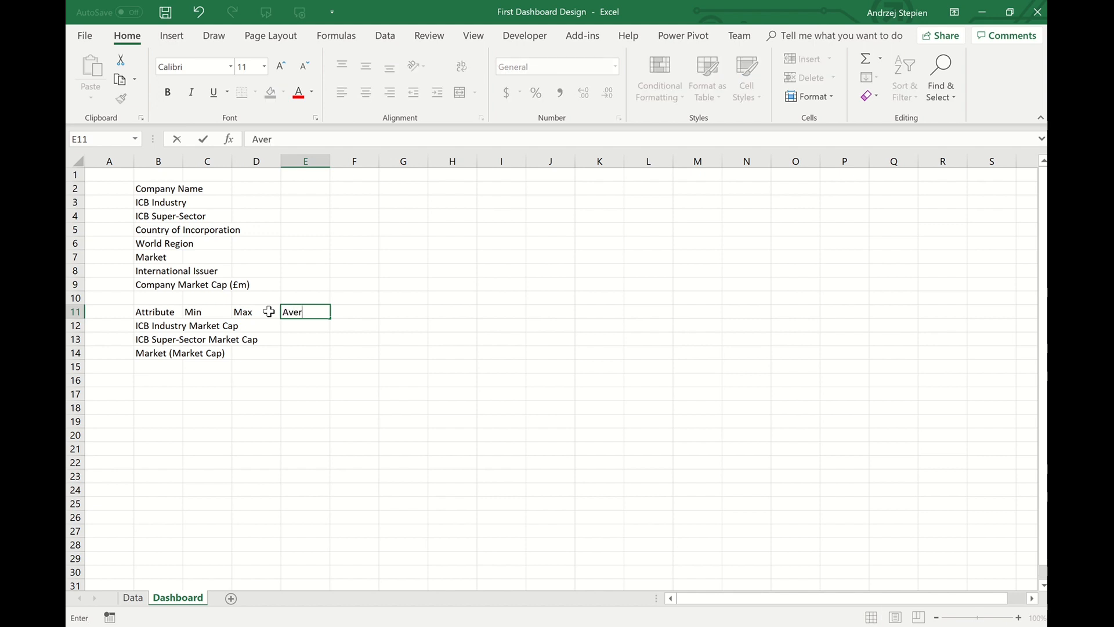
type("age")
key("Return")
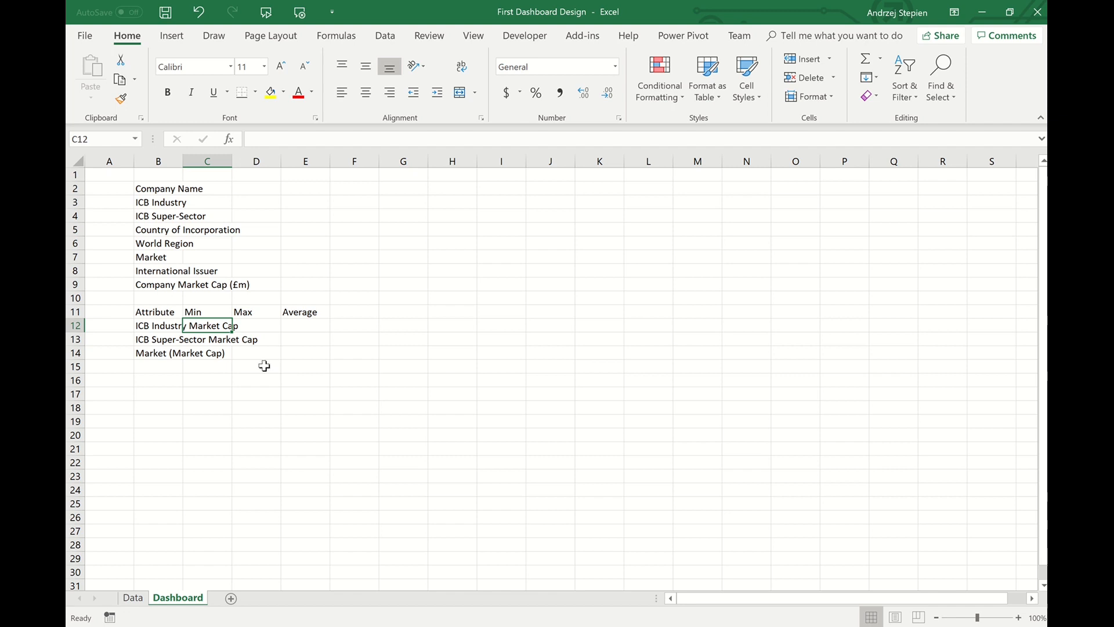
- Add the column heading "No of Companies" in cell F11
left_click(354, 312)
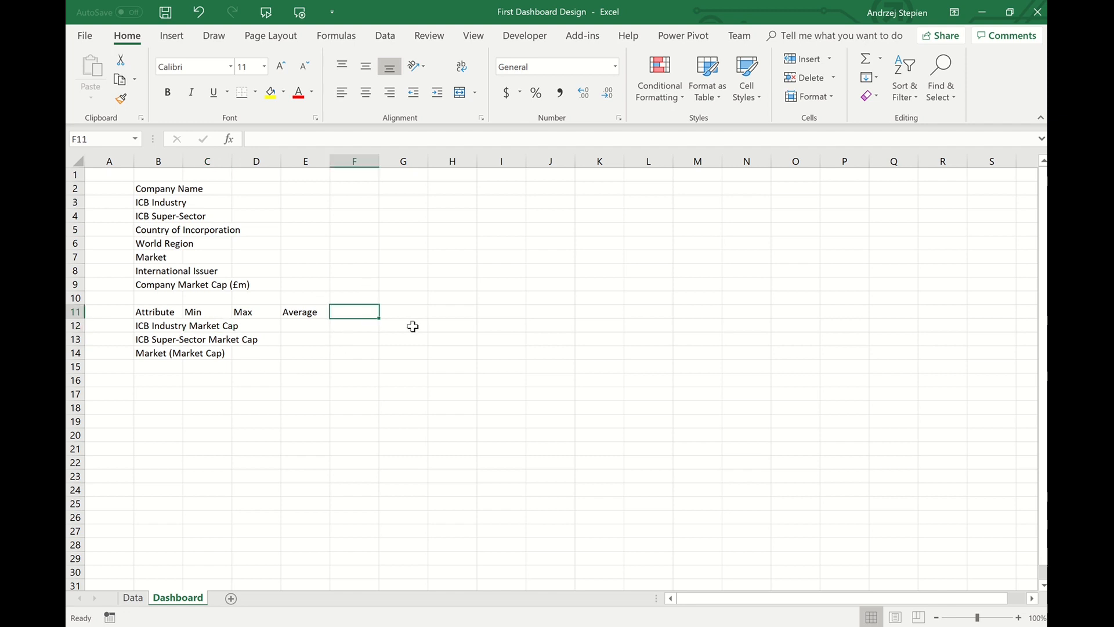
type("No")
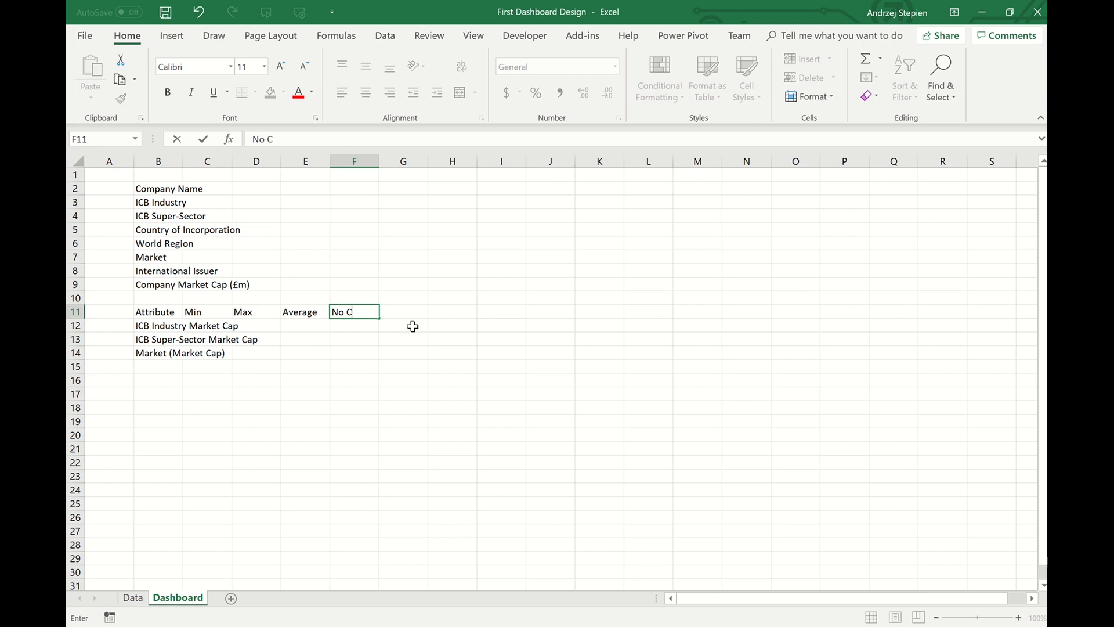
type(" of Companies")
key("Return")
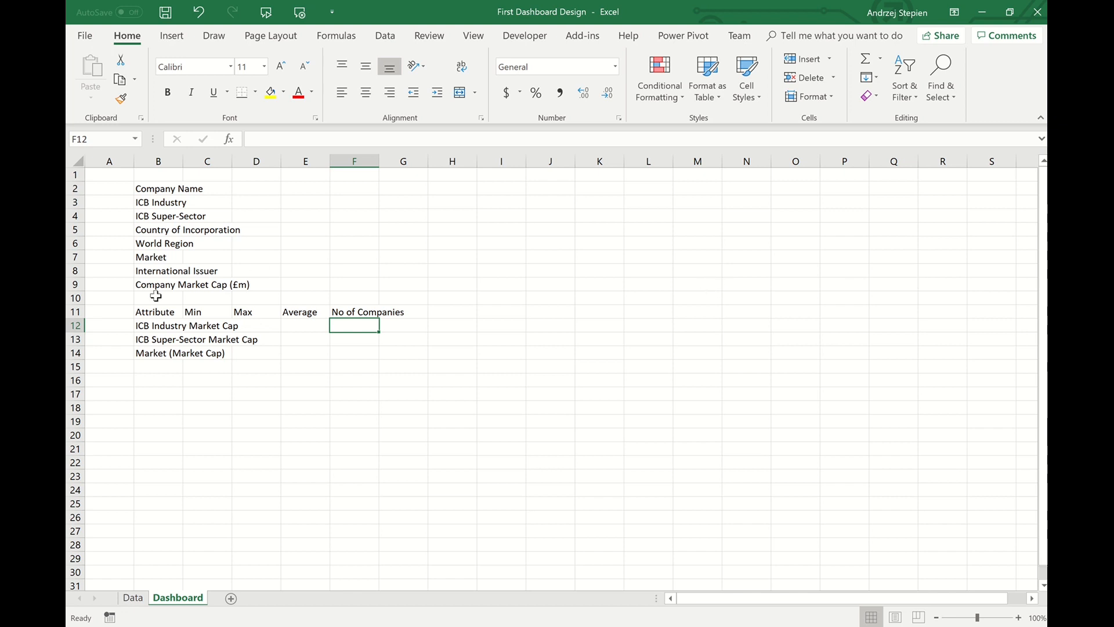
- Autofit column B to its contents and insert a blank row between Company Name and ICB Industry
double_click(183, 162)
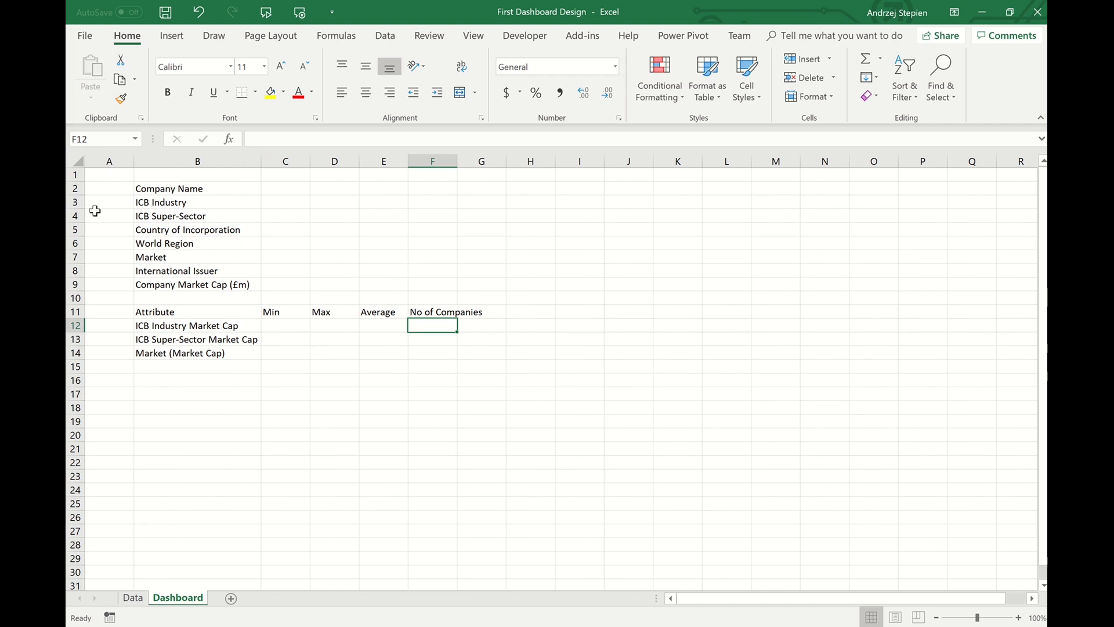
right_click(73, 202)
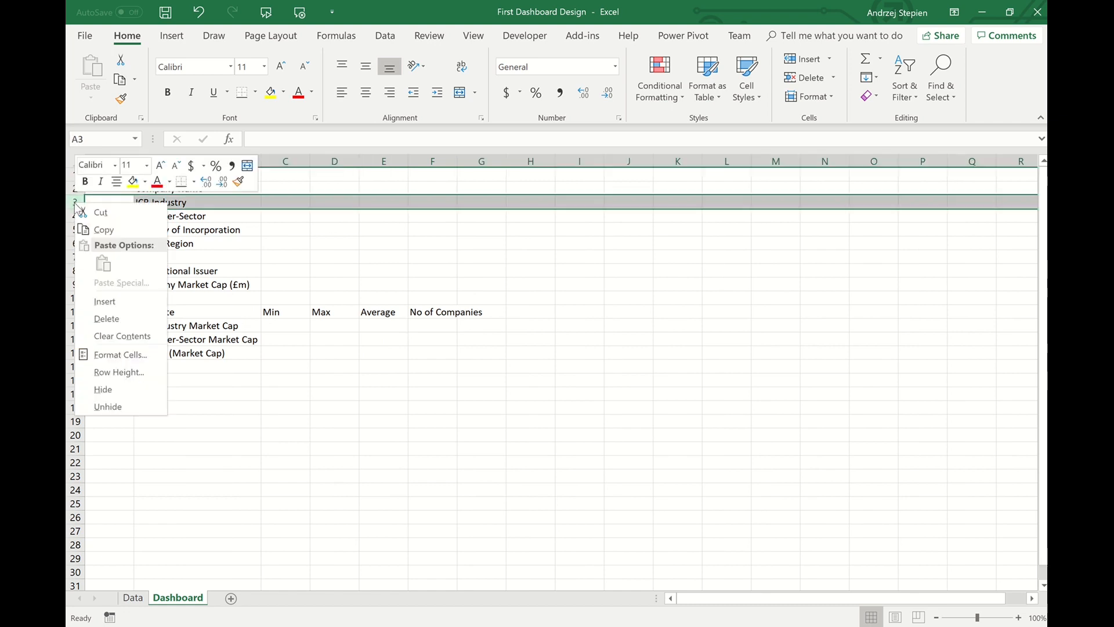
left_click(124, 301)
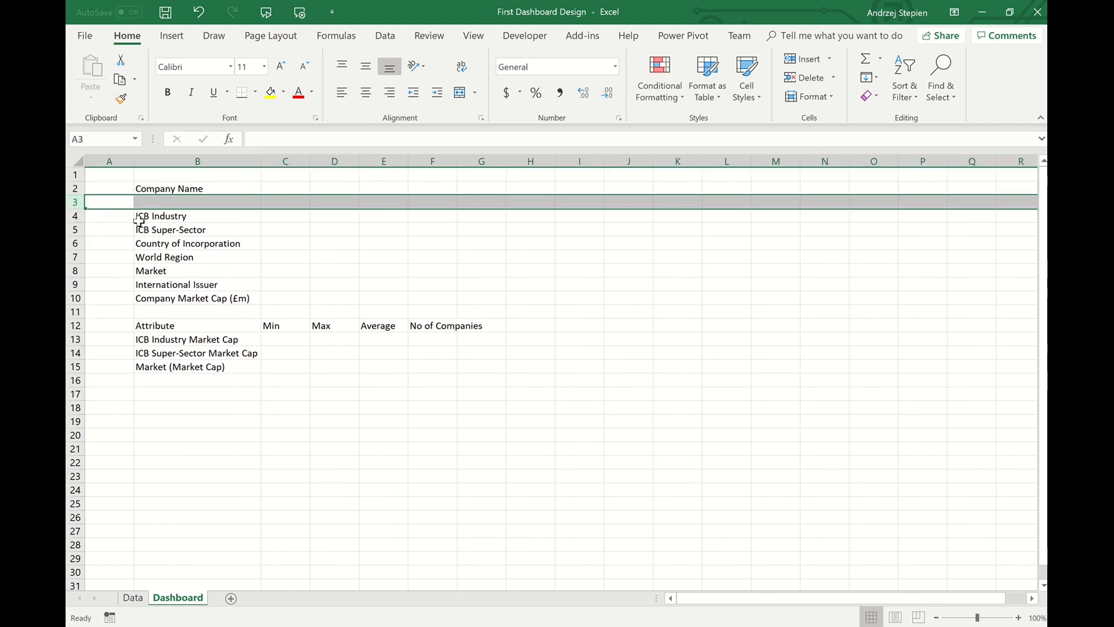
- Add list data validation to cell B3 using the company names in =Data!$B$2:$B$1943 as the source
left_click(227, 203)
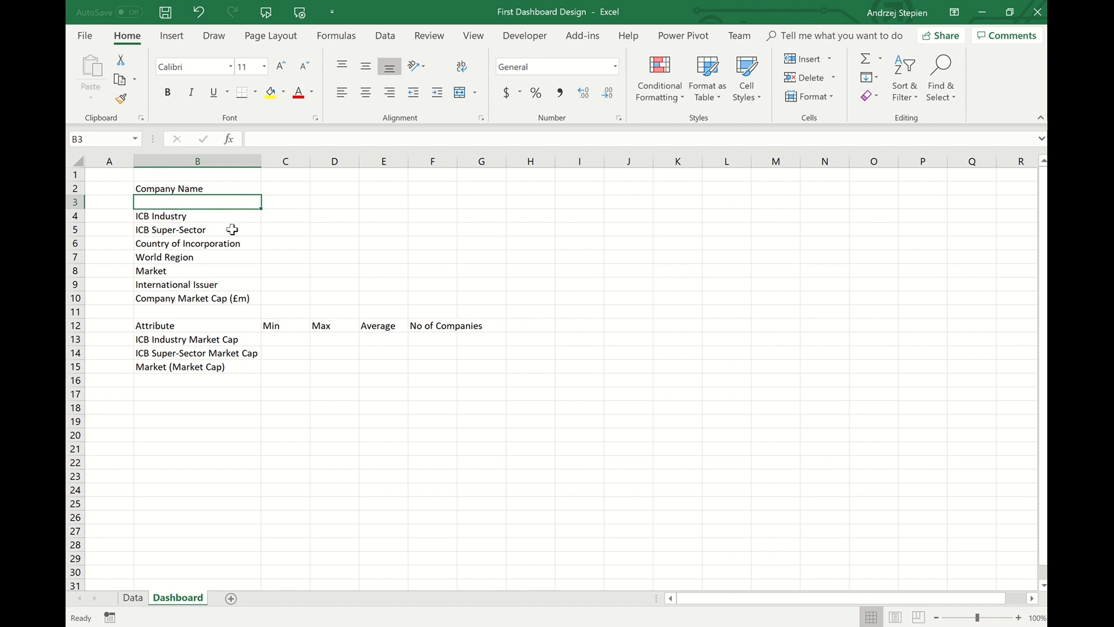
left_click(385, 36)
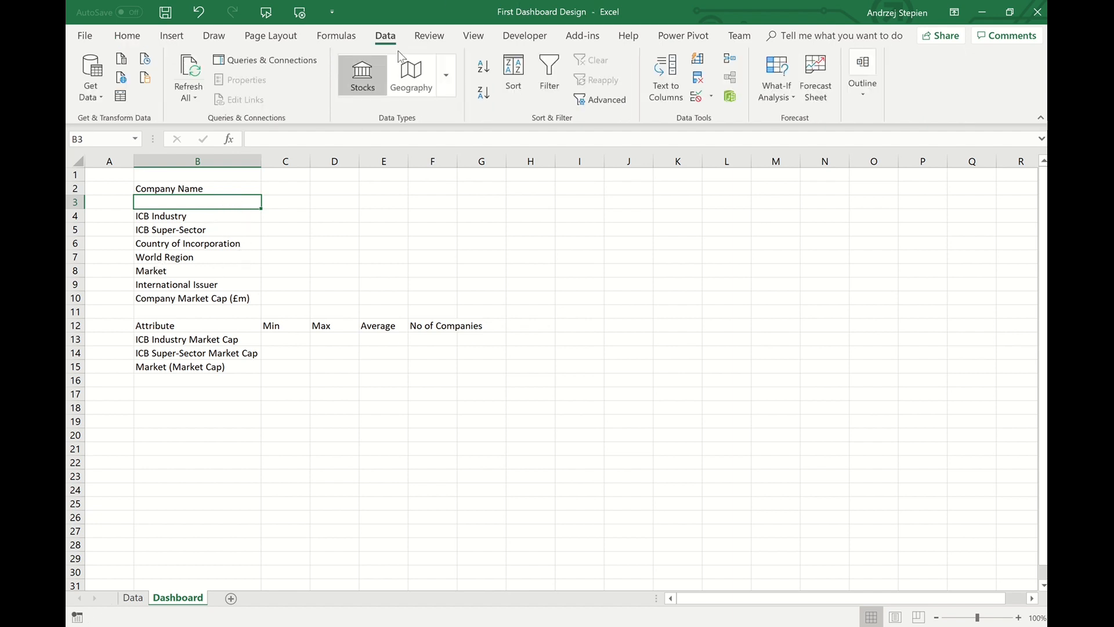
left_click(696, 98)
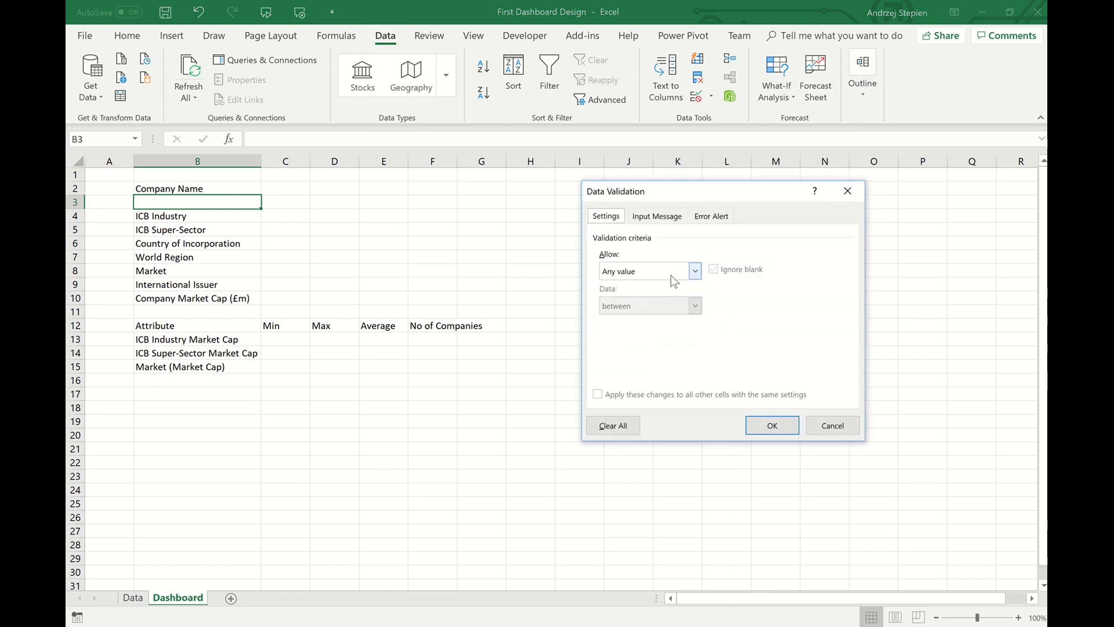
left_click(694, 270)
left_click(649, 318)
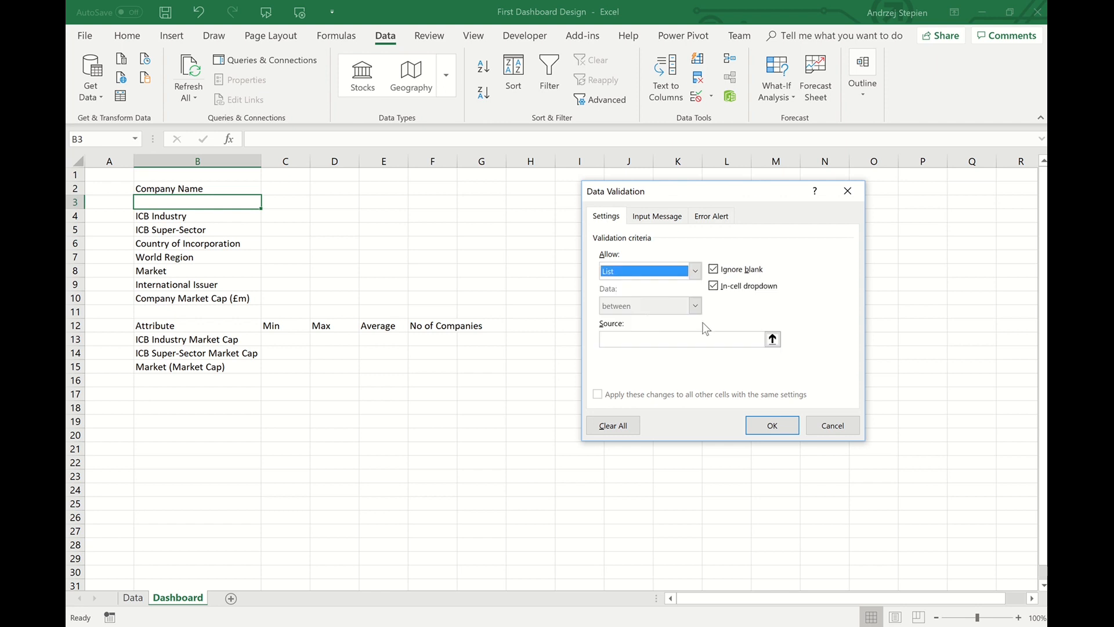
left_click(773, 340)
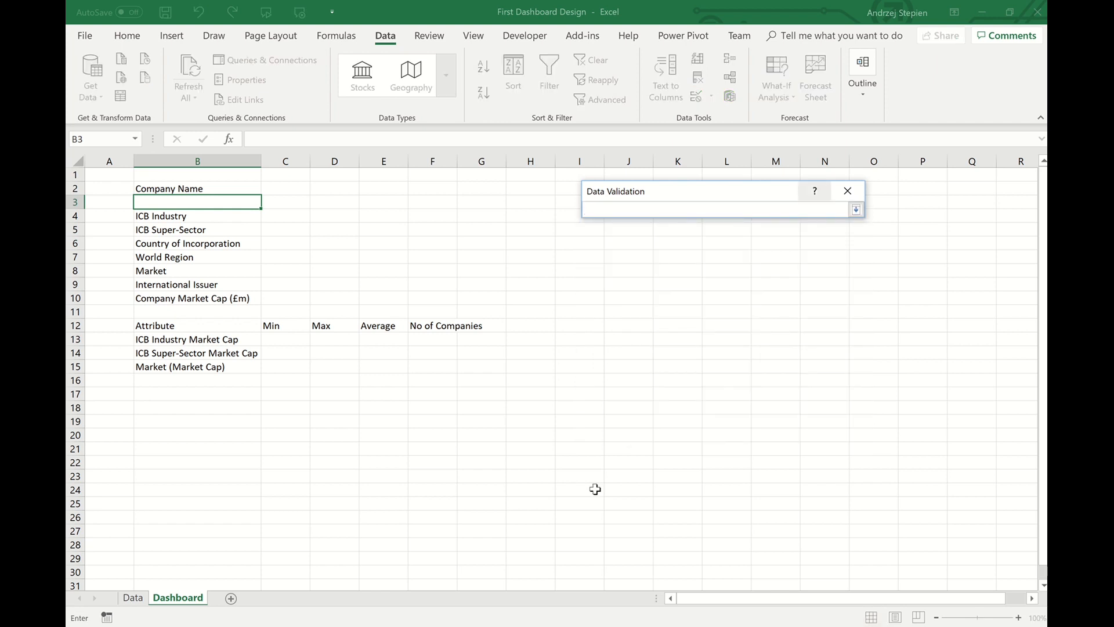
left_click(134, 597)
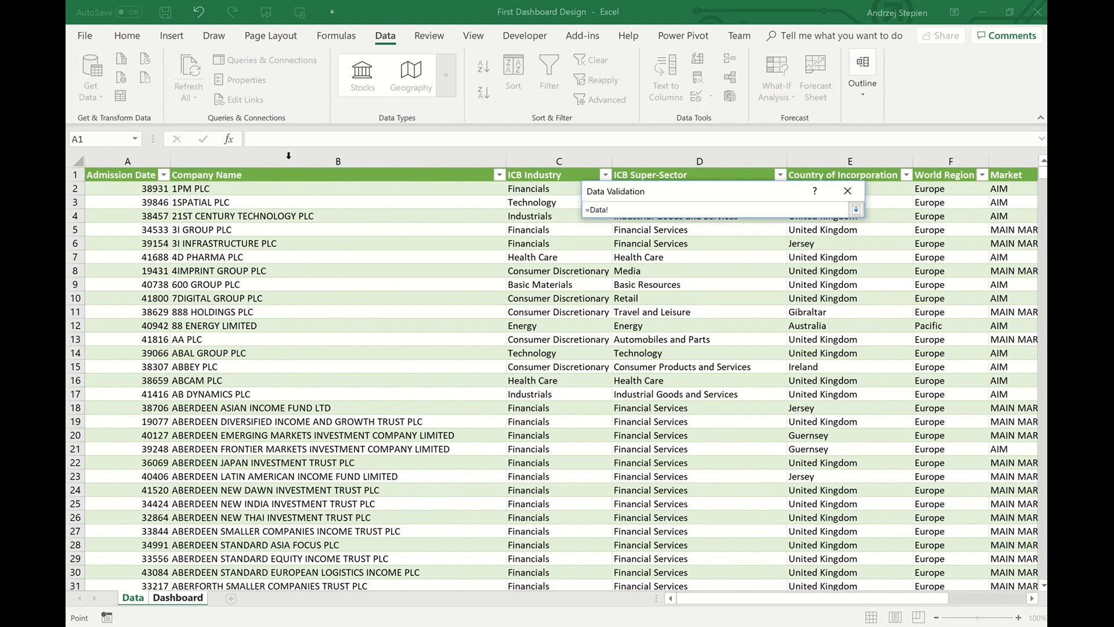
left_click(309, 189)
key("ctrl+shift+Down")
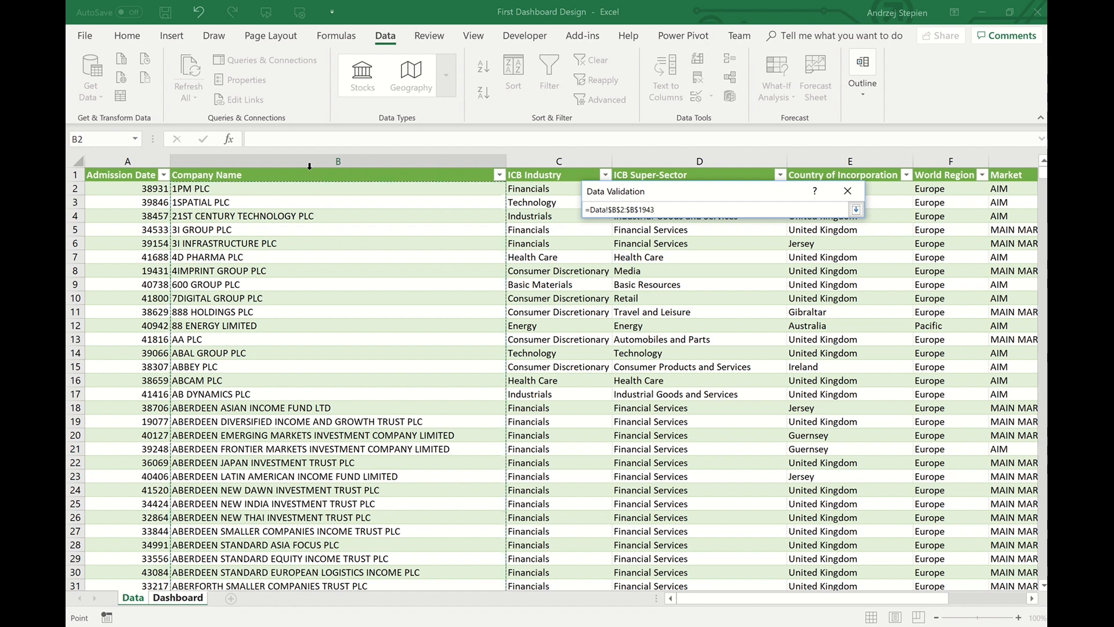
left_click(856, 209)
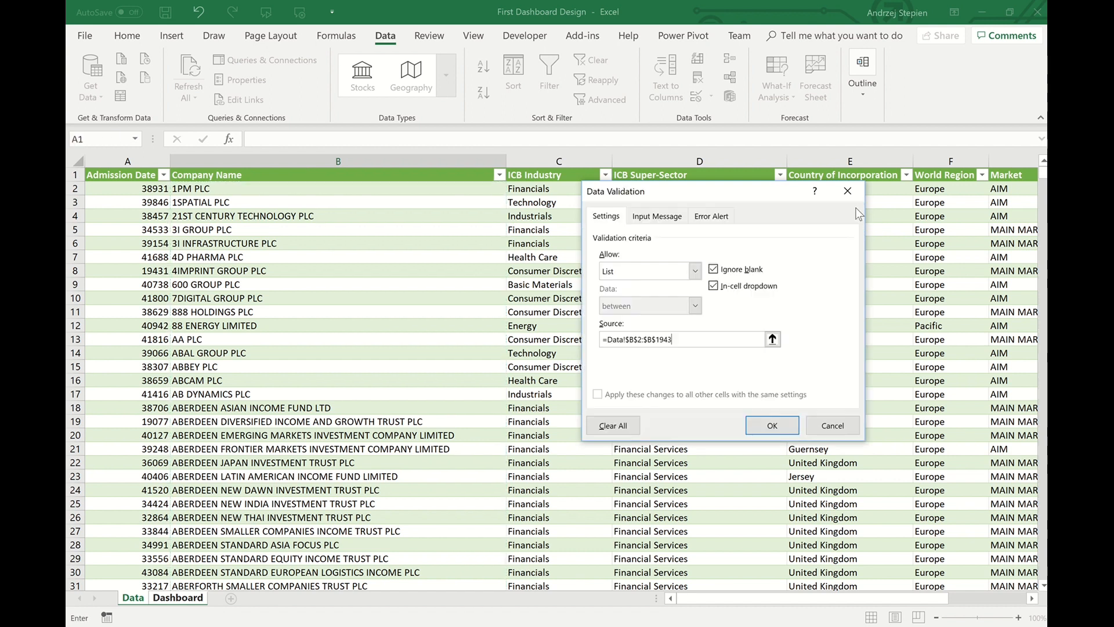
left_click(770, 426)
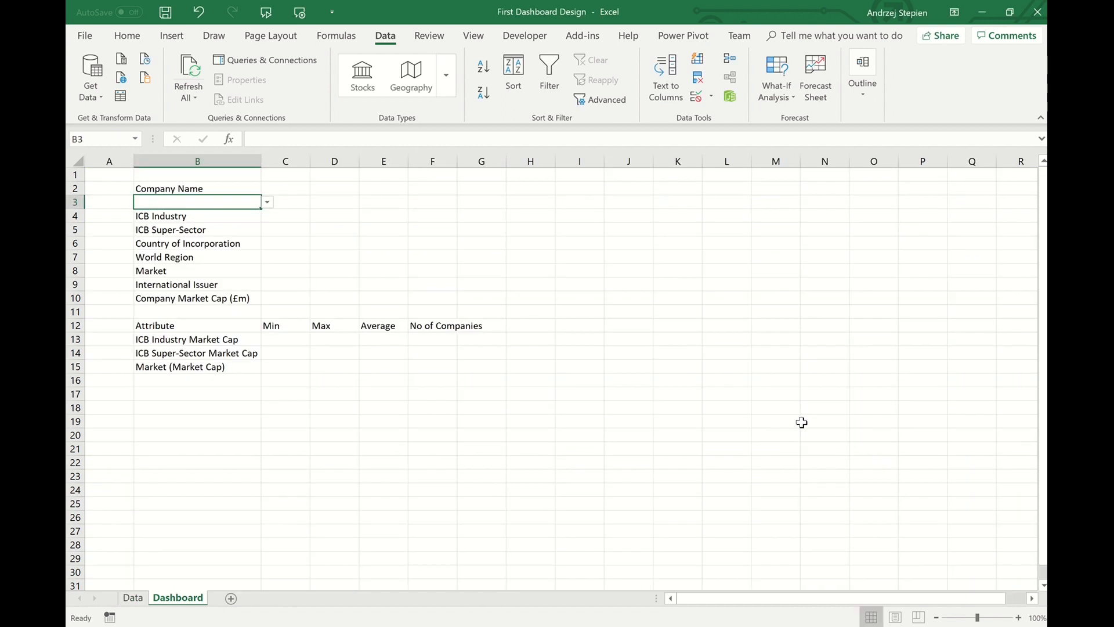
- Choose 21ST CENTURY TECHNOLOGY PLC from the drop-down list in cell B3
left_click(238, 229)
left_click(258, 204)
left_click(268, 203)
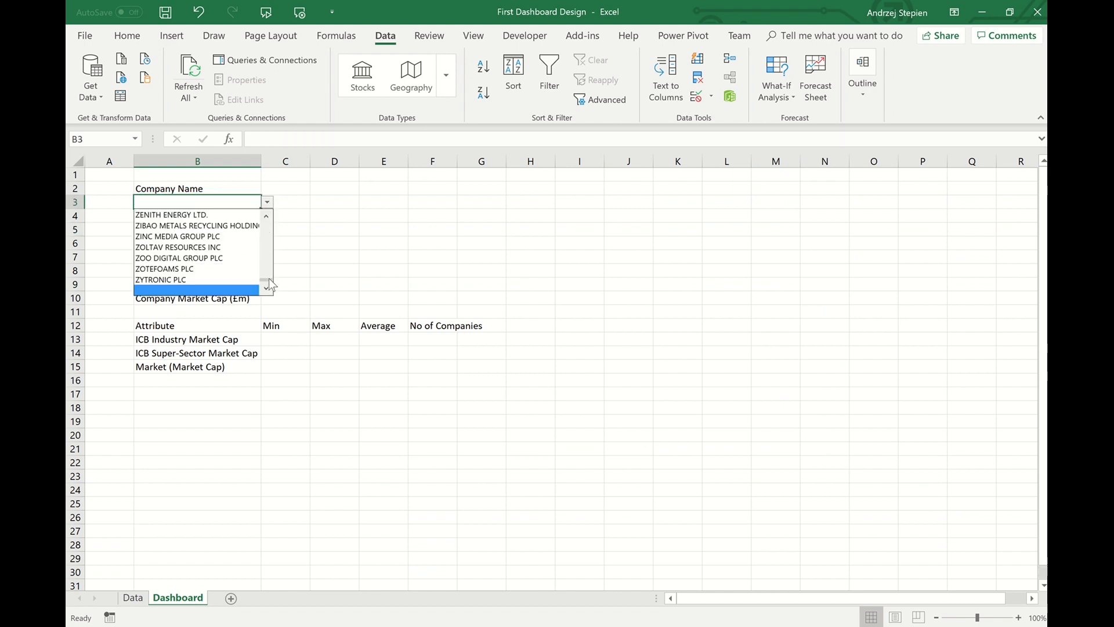
left_click_drag(269, 283, 273, 216)
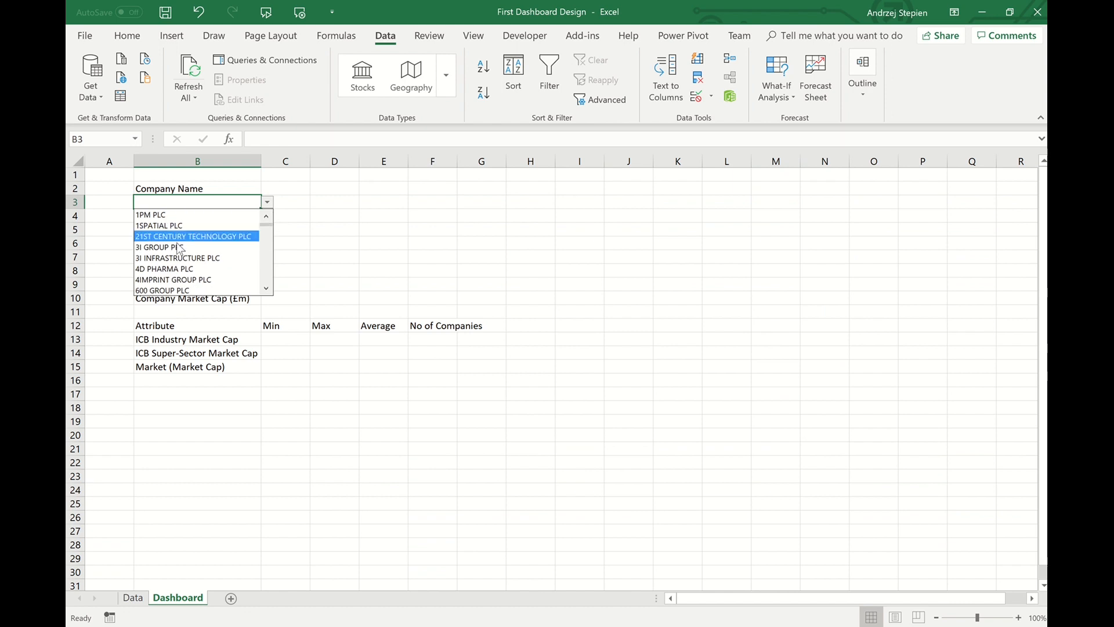
left_click(210, 235)
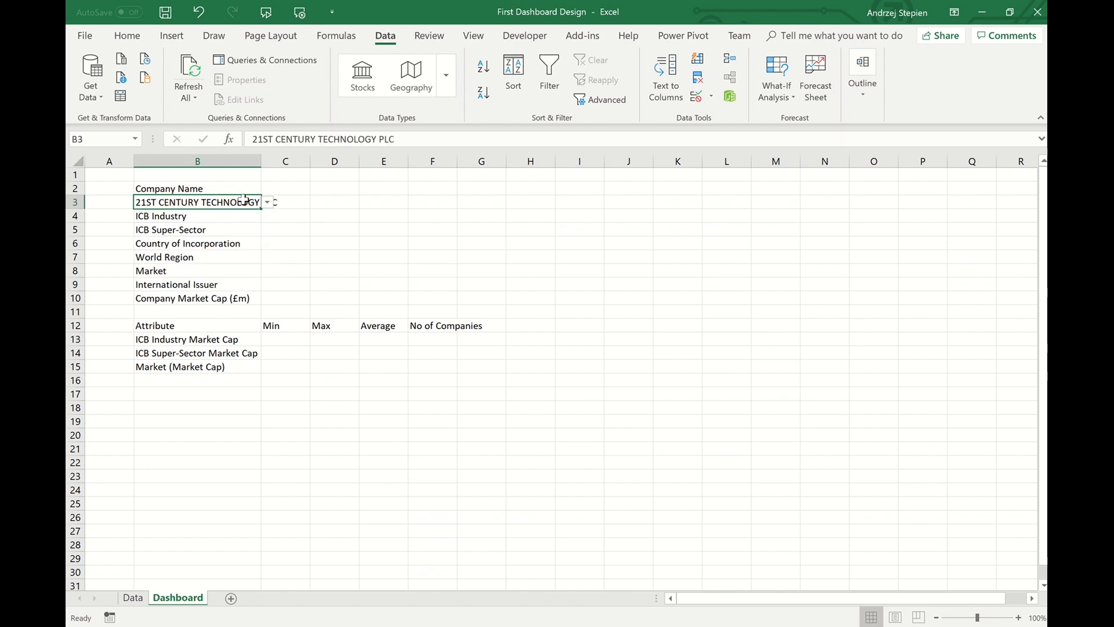
- Replace the source of cell B3's list validation with =INDIRECT("Companies[Company Name]")
left_click(697, 95)
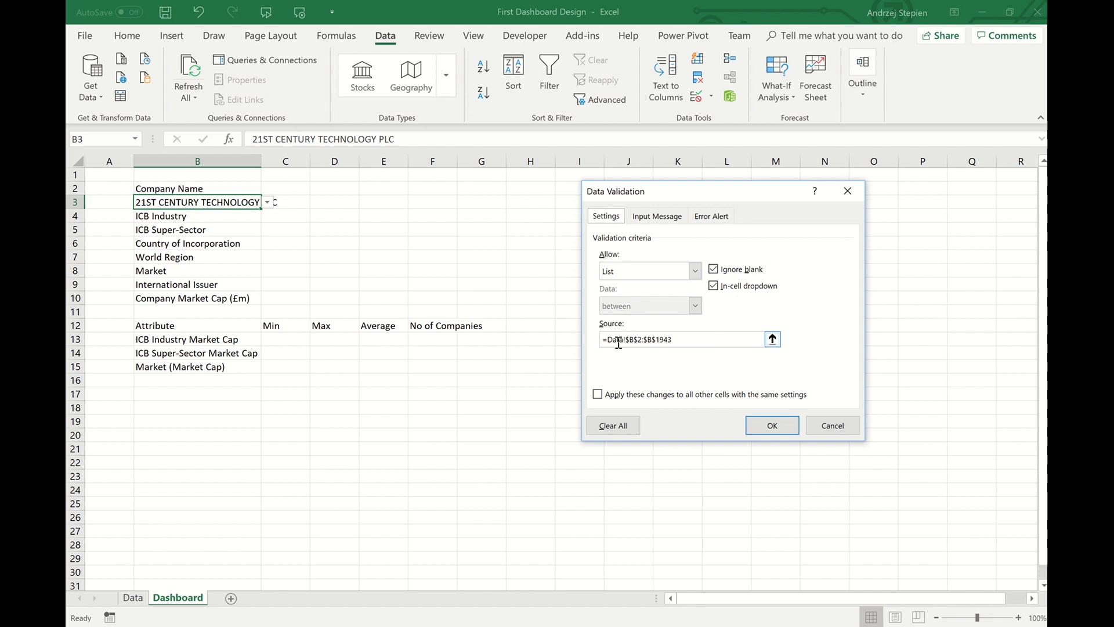
left_click_drag(610, 344, 689, 340)
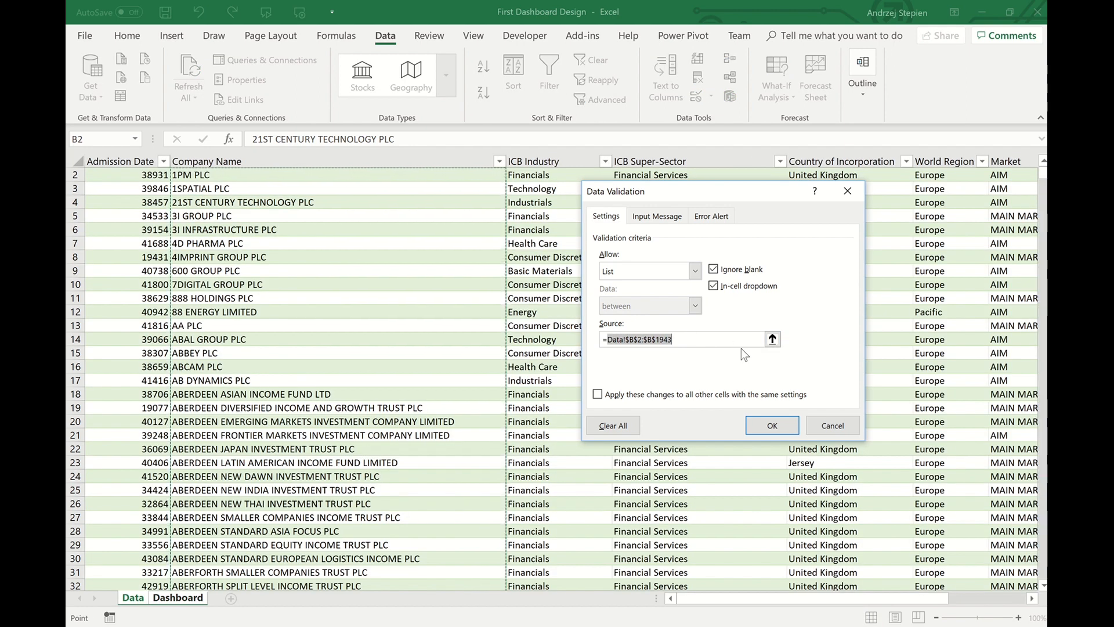
type("INDIR")
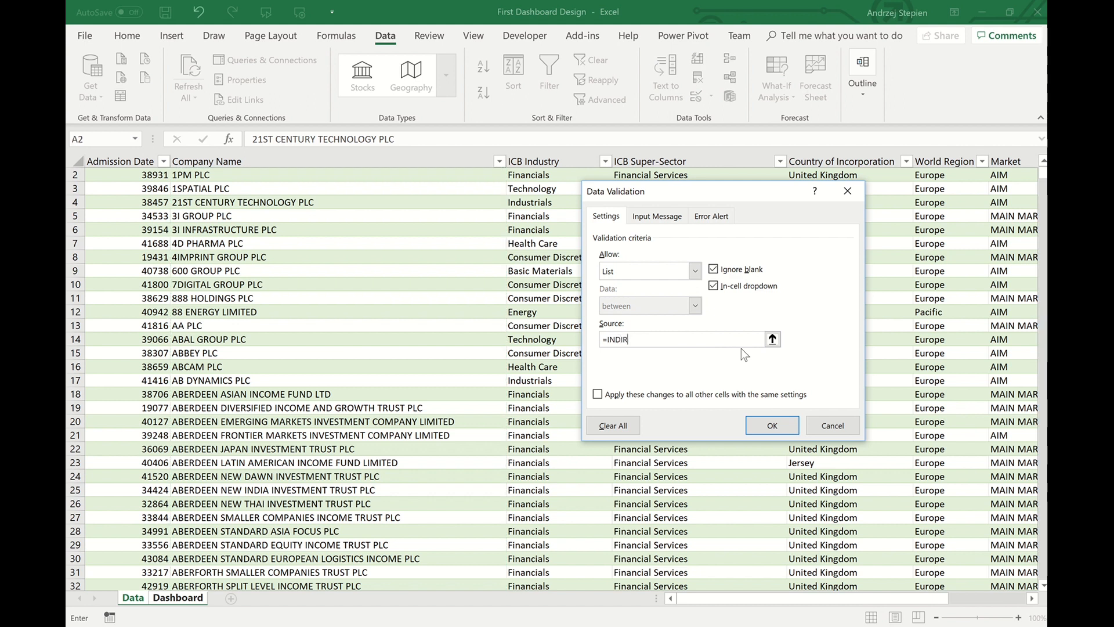
type("ECT(\"Companies")
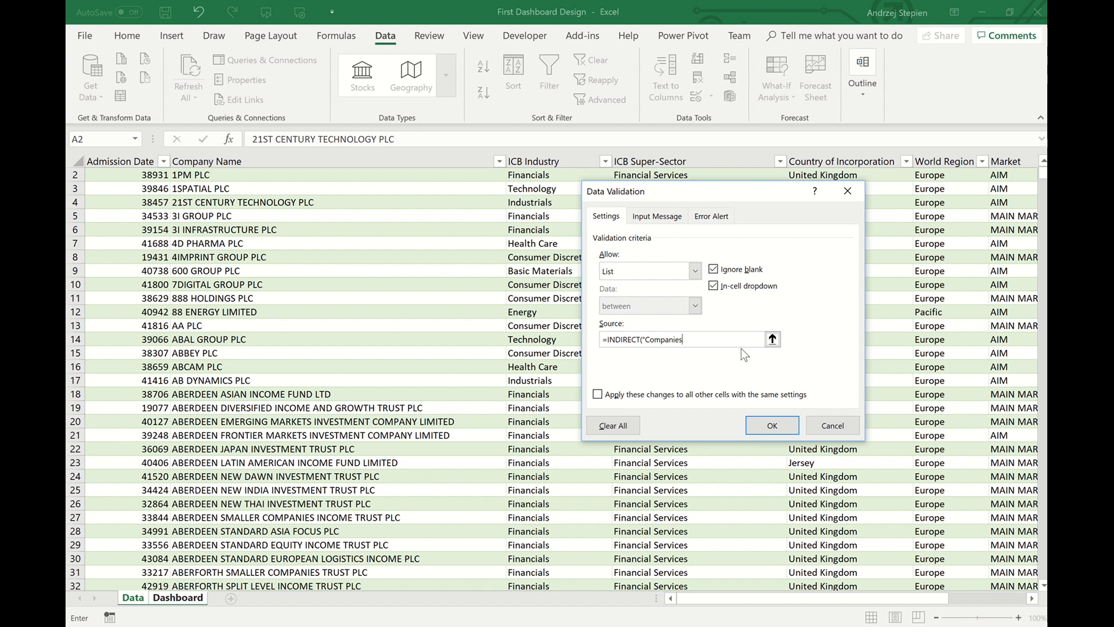
type("[Company Name]\"")
left_click(777, 431)
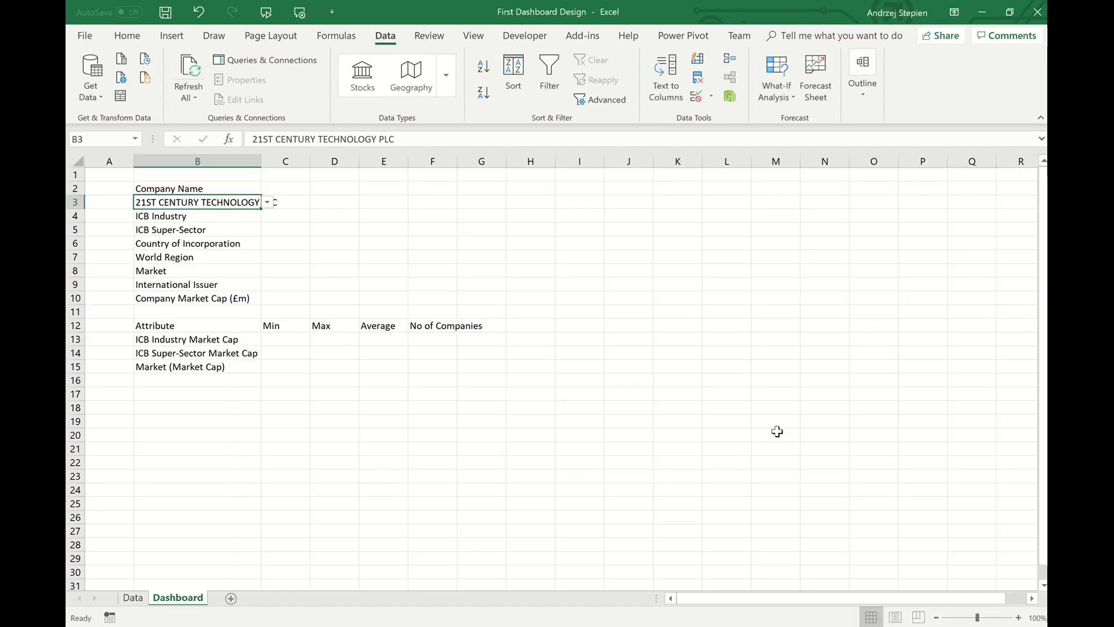
- Check the company names offered by the drop-down list in cell B3
left_click(268, 202)
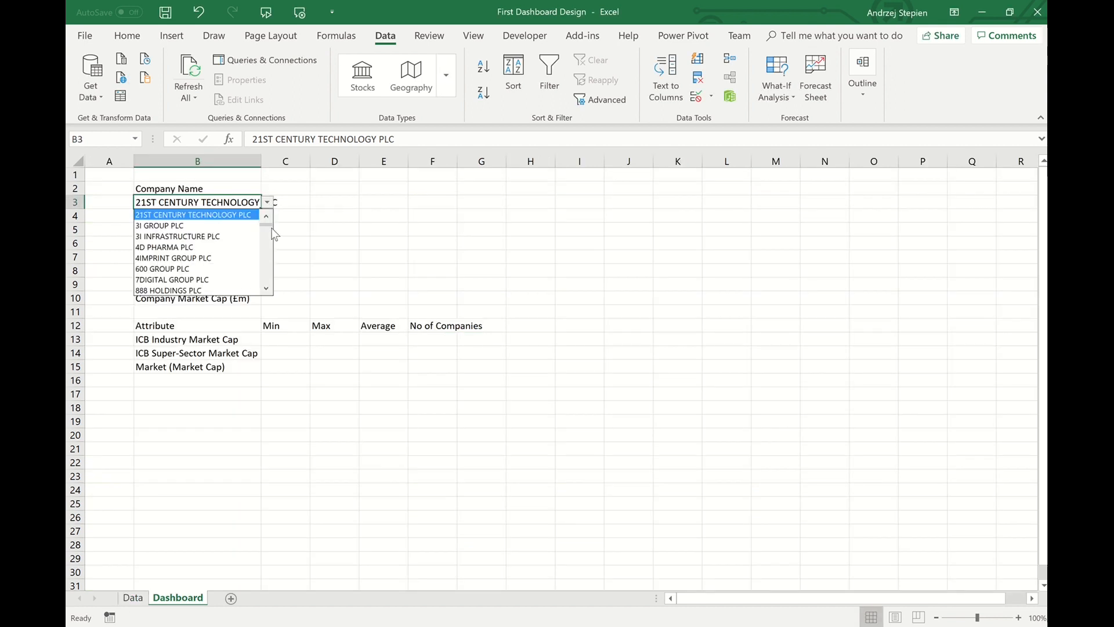
mouse_move(271, 229)
left_mouse_down()
mouse_move(270, 287)
mouse_move(267, 216)
left_mouse_up()
left_click(226, 201)
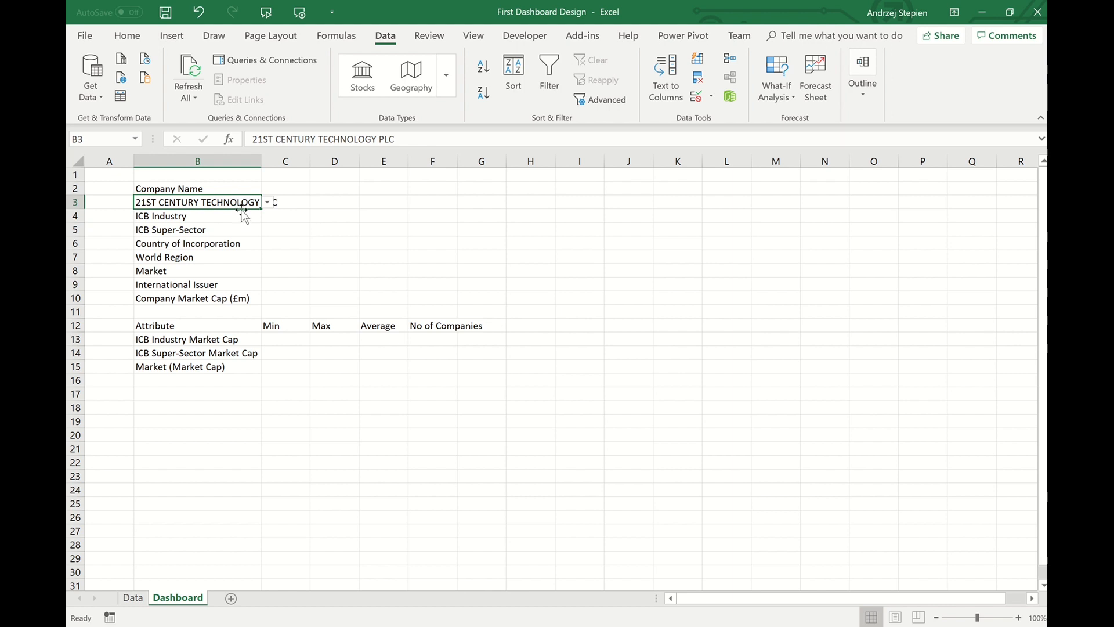
left_click(531, 298)
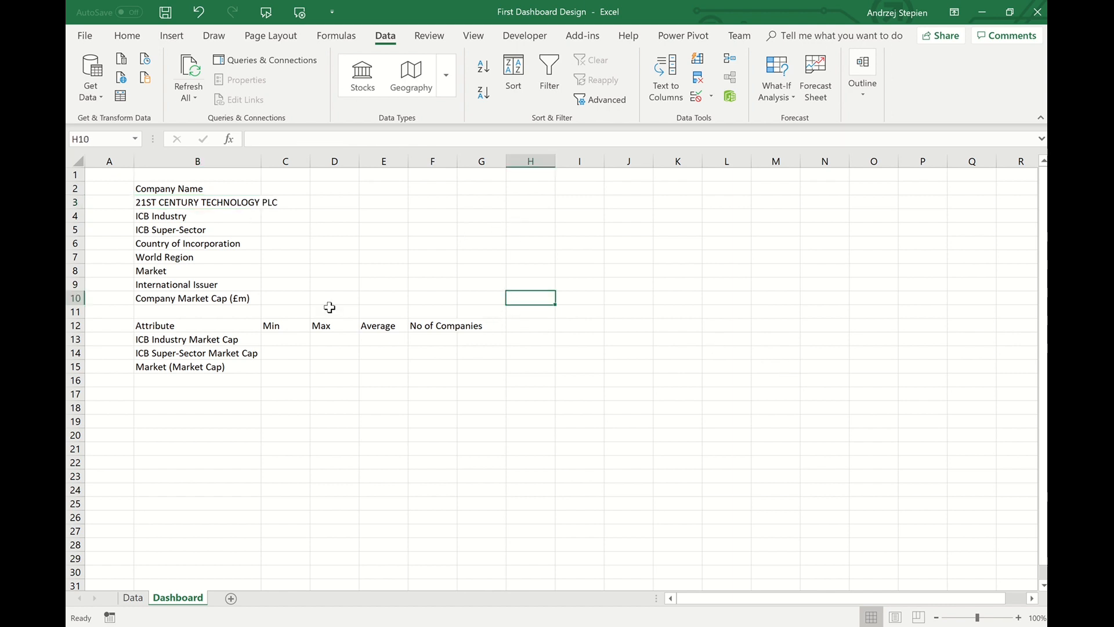
- Enter =VLOOKUP($B$3,Companies[[Company Name]:[Company Market Cap (£m)]],2,0) in cell C4 for the ICB Industry
left_click(289, 219)
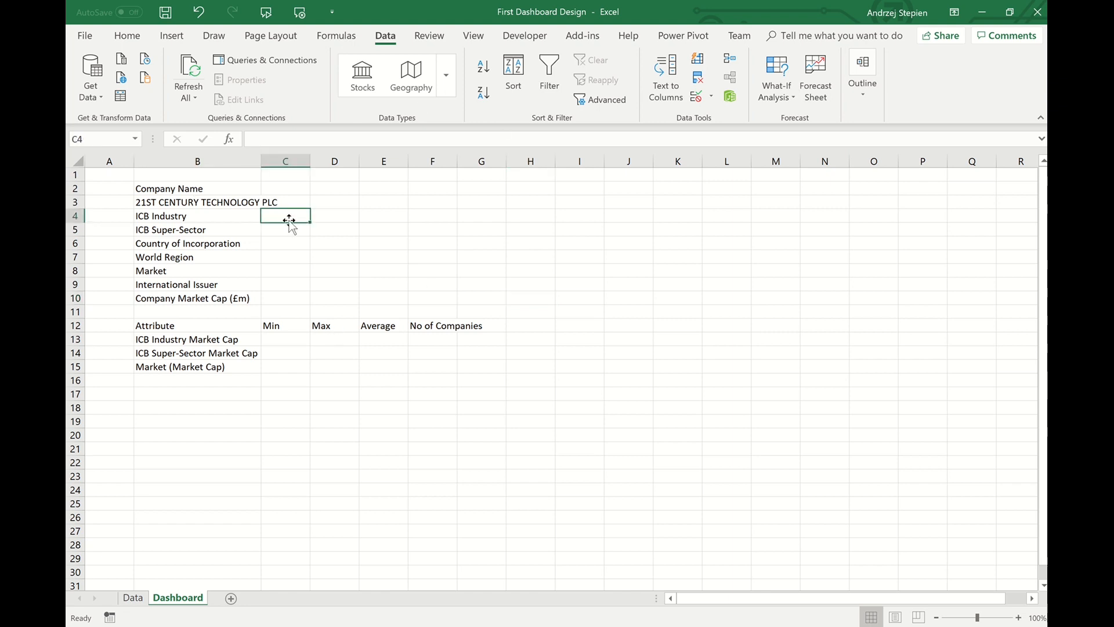
type("=")
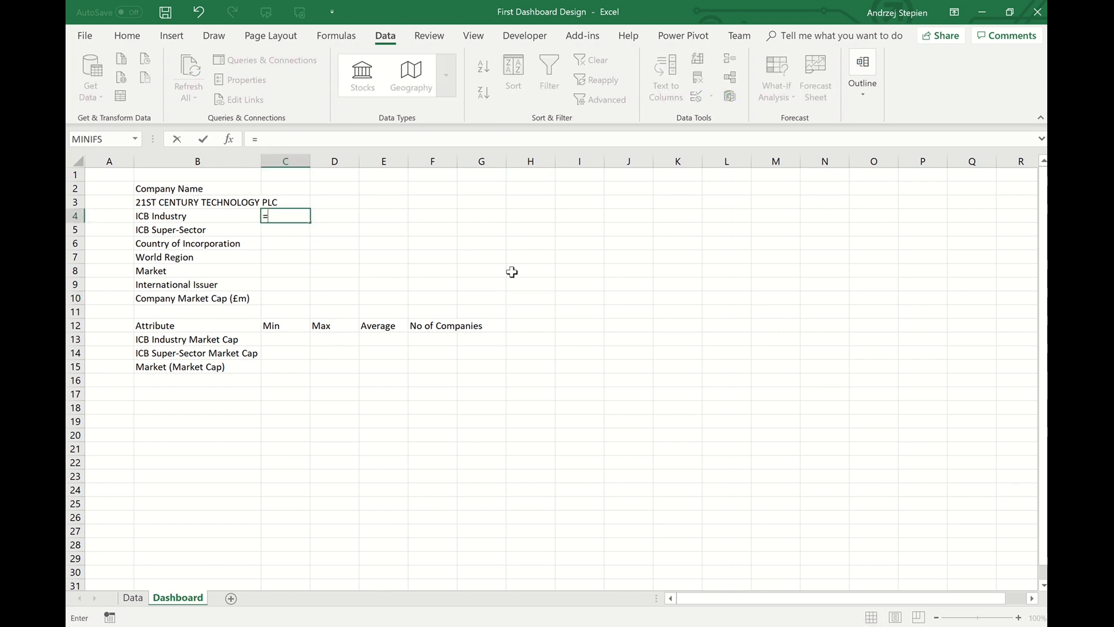
type("vl")
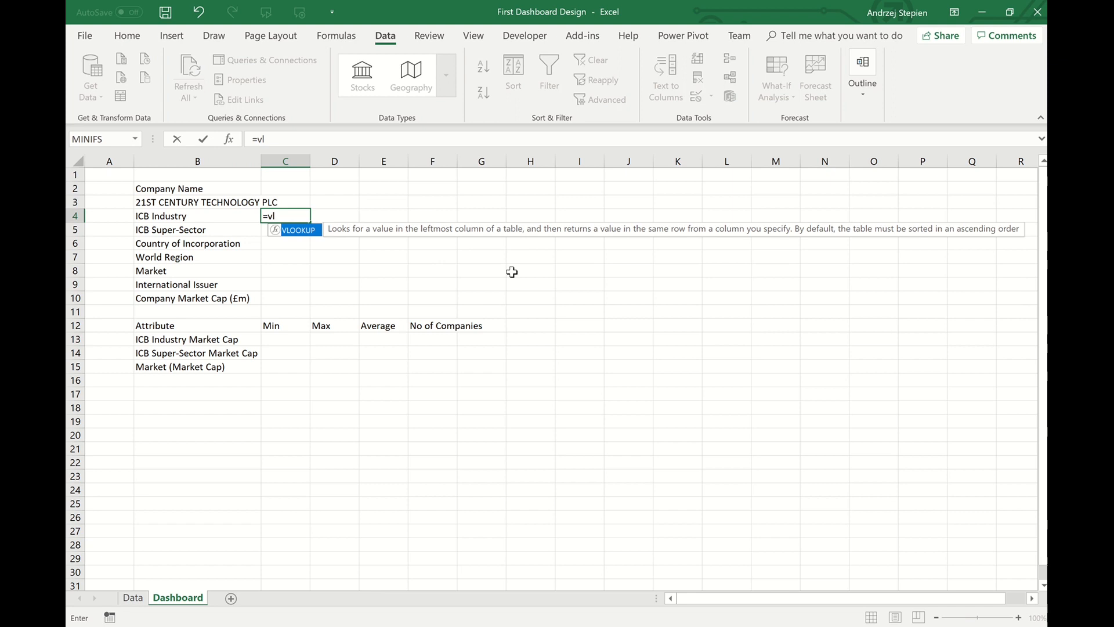
key("Tab")
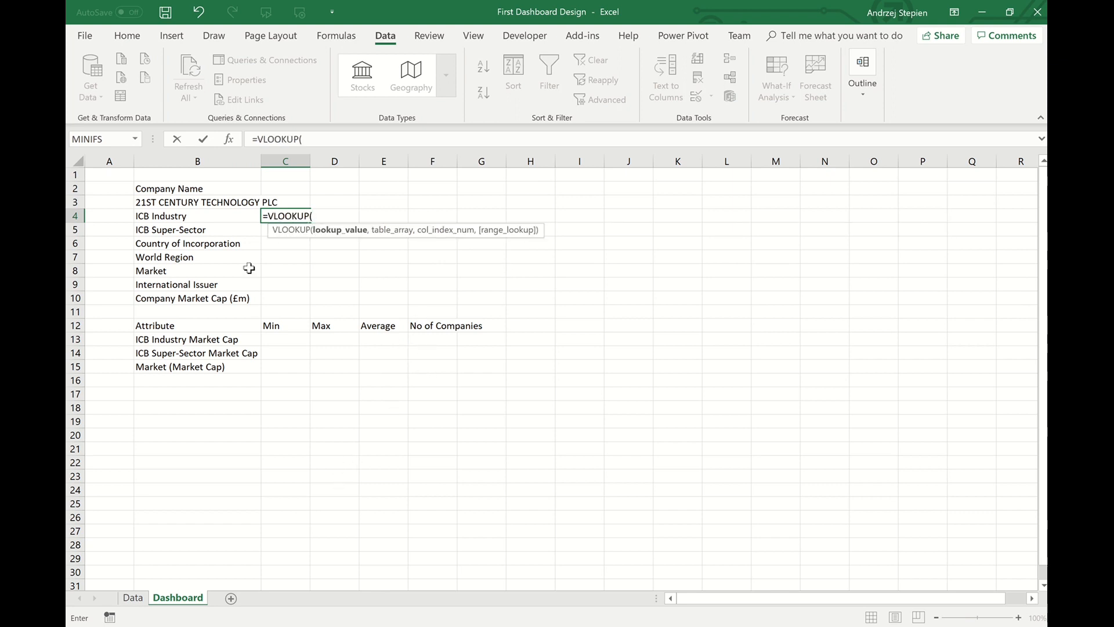
left_click(196, 204)
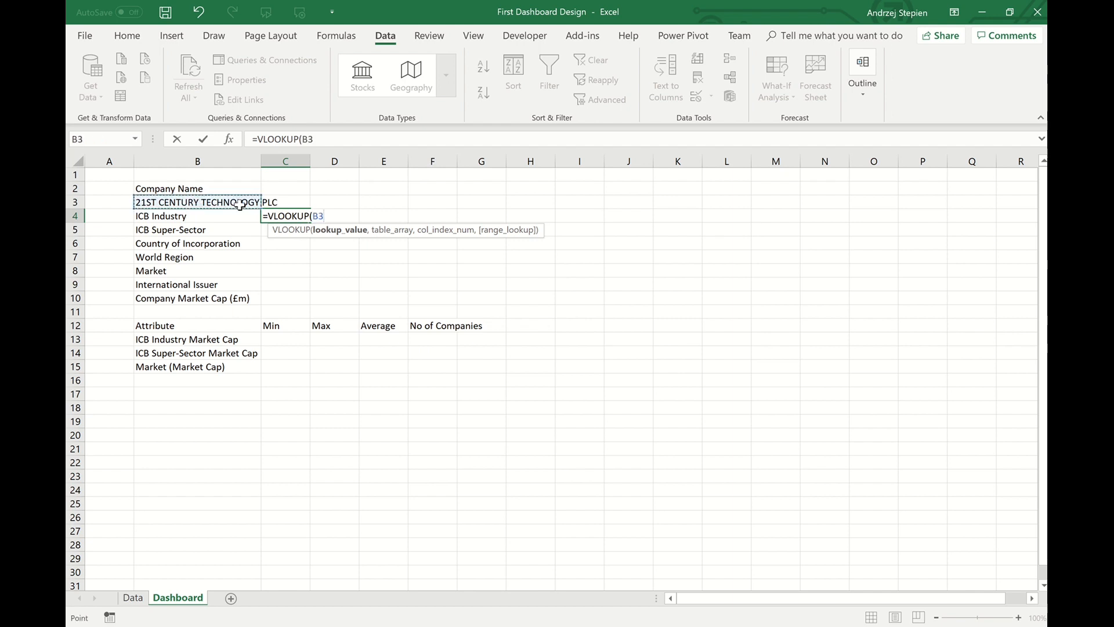
key("F4")
type(",")
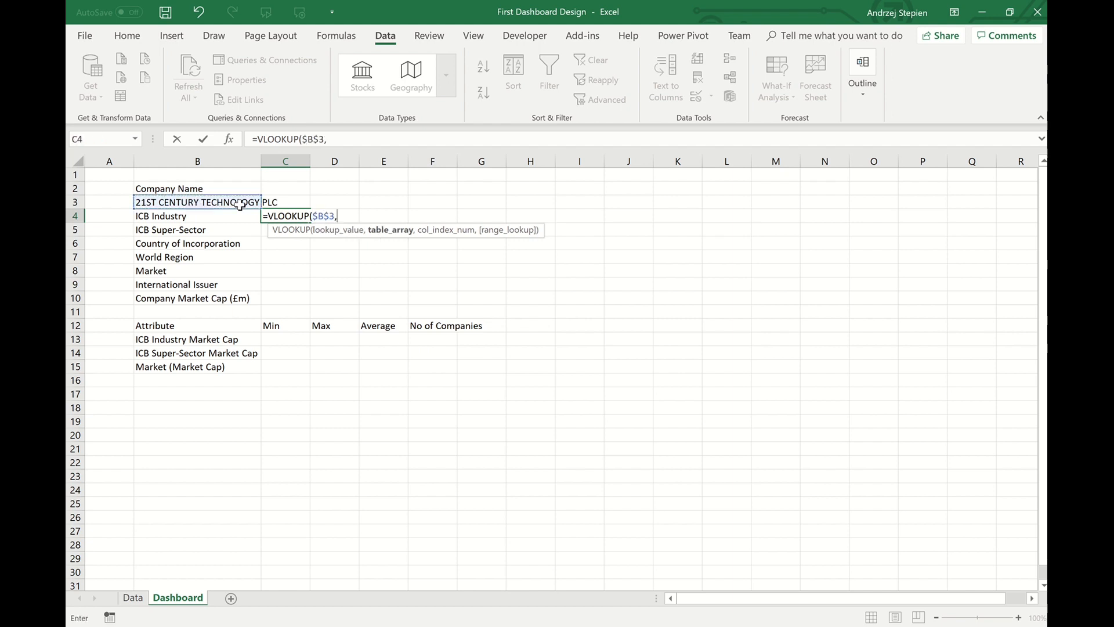
left_click(133, 598)
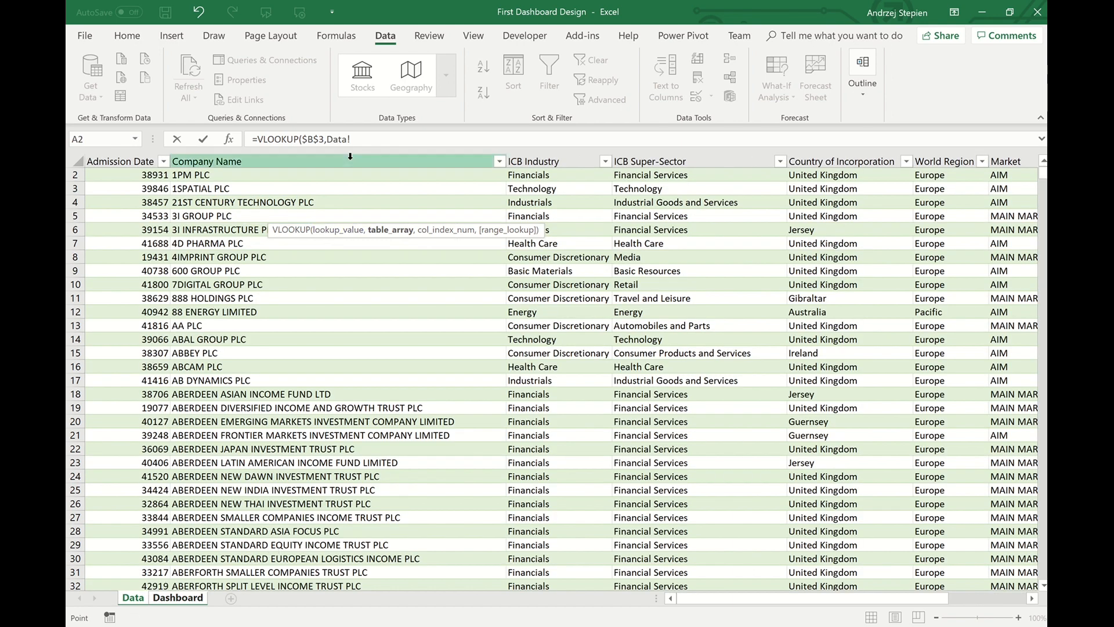
left_click_drag(348, 159, 700, 191)
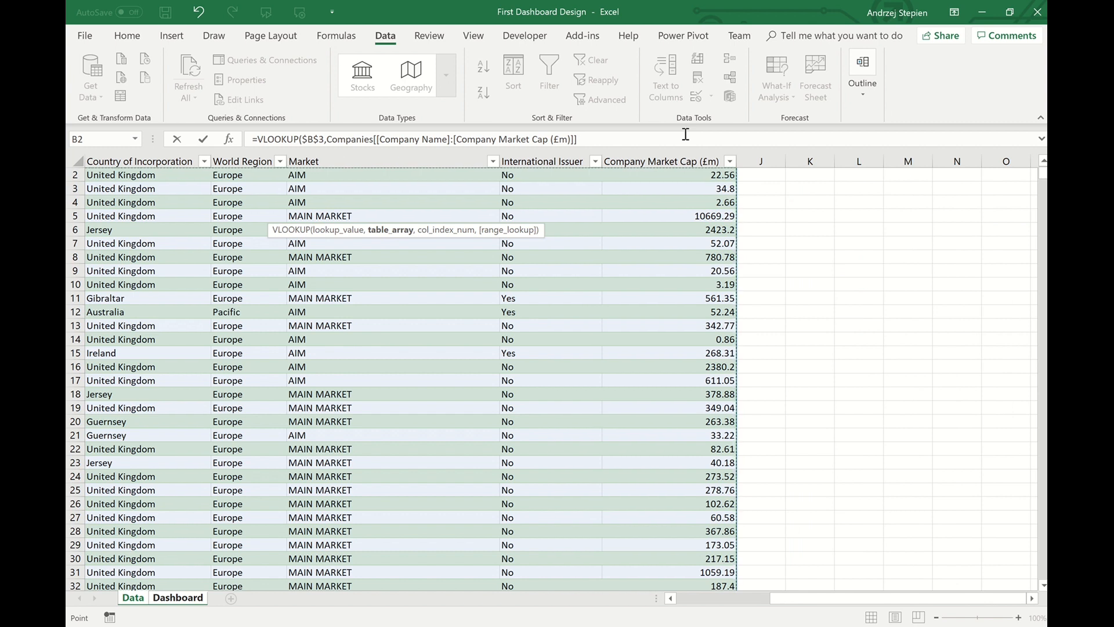
type(",")
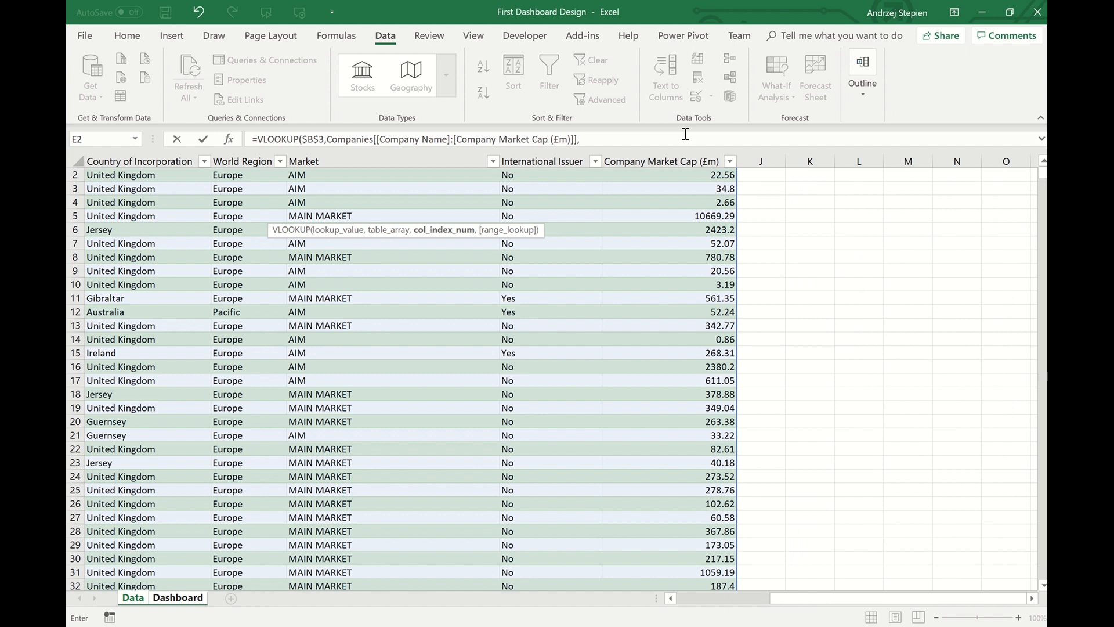
type("2,0)")
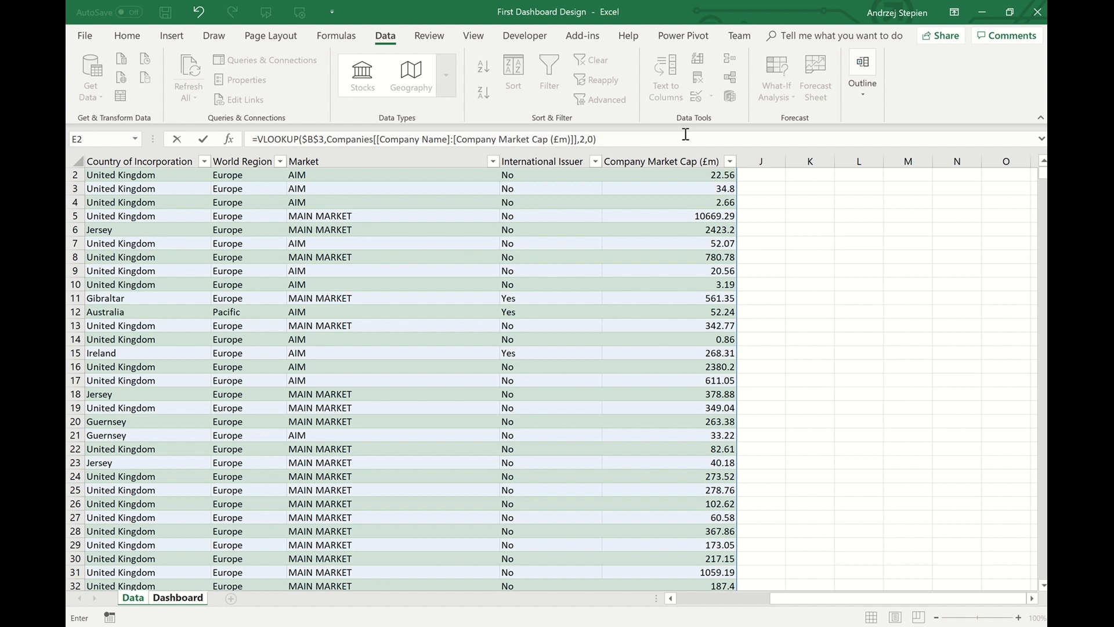
key("Return")
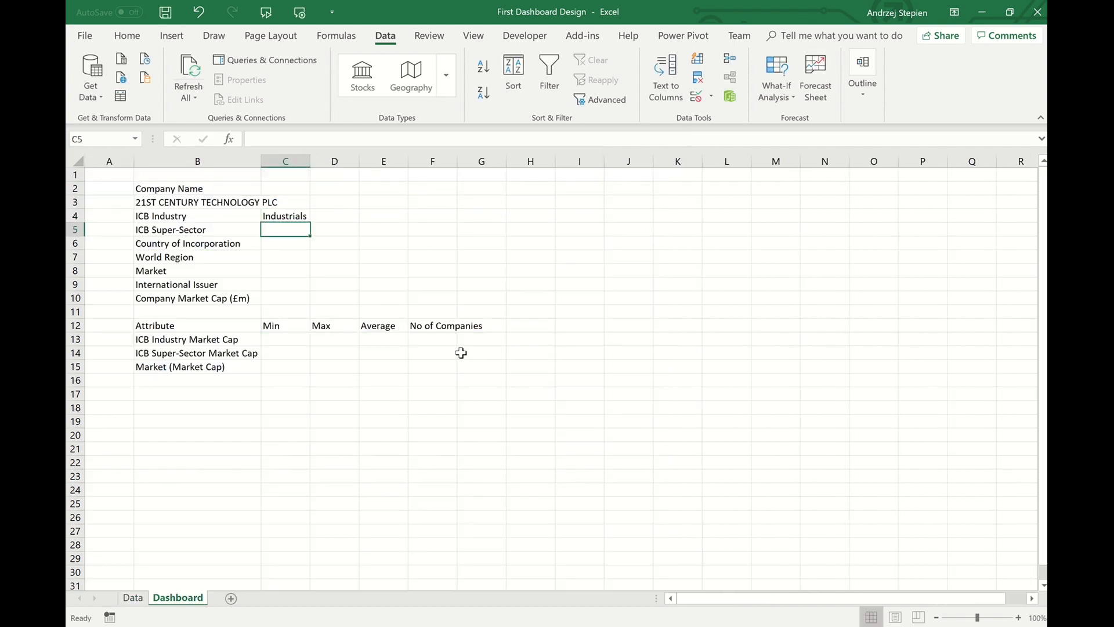
- Choose 4IMPRINT GROUP PLC from the drop-down list in cell B3
left_click(196, 206)
left_click(268, 205)
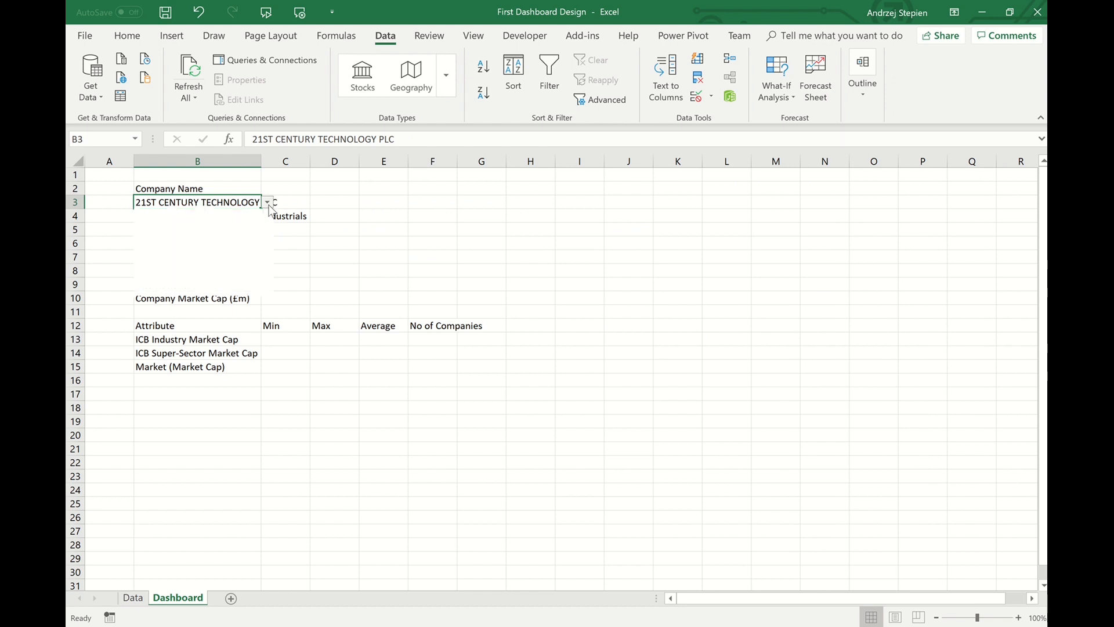
left_click(197, 257)
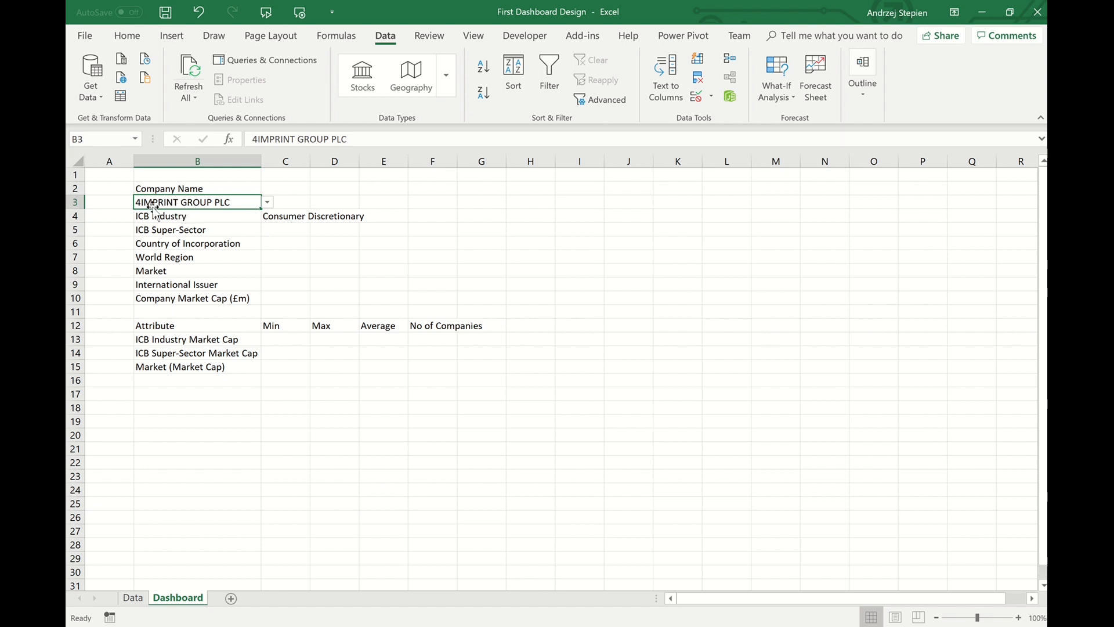
- Fill the C4 lookup formula down to C9 and change the column index in C5 to return the ICB Super-Sector
left_click(290, 217)
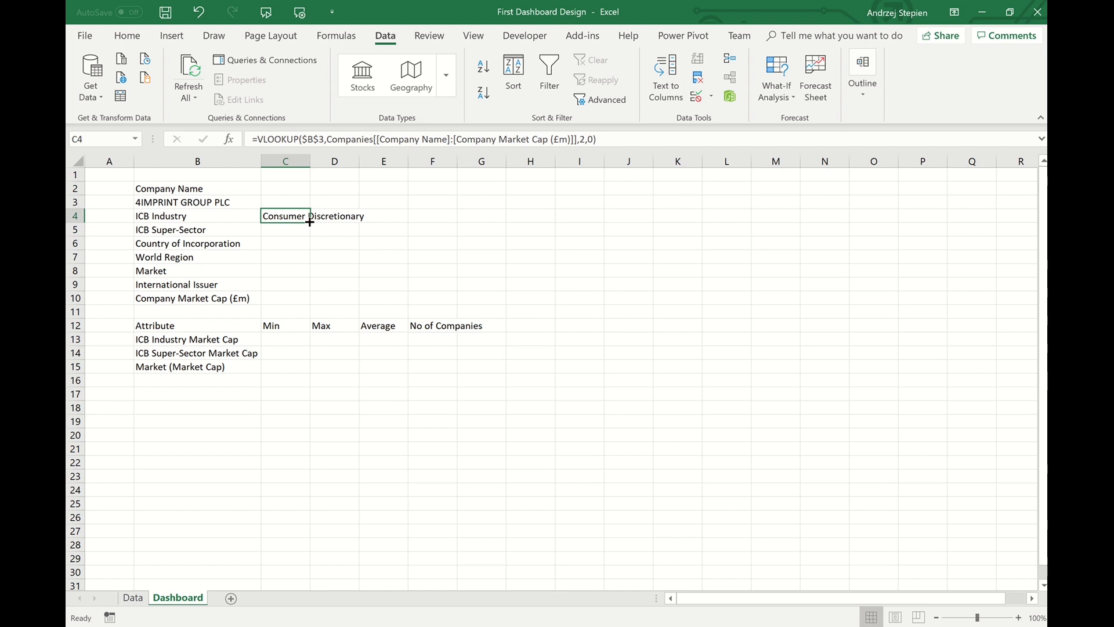
left_click_drag(309, 222, 302, 290)
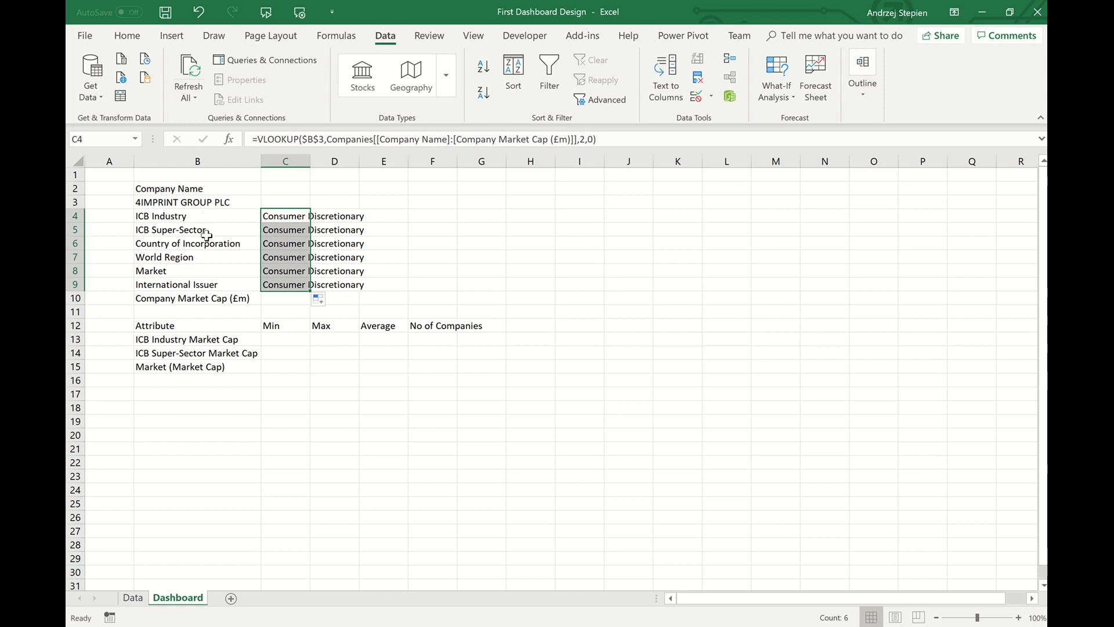
left_click(290, 235)
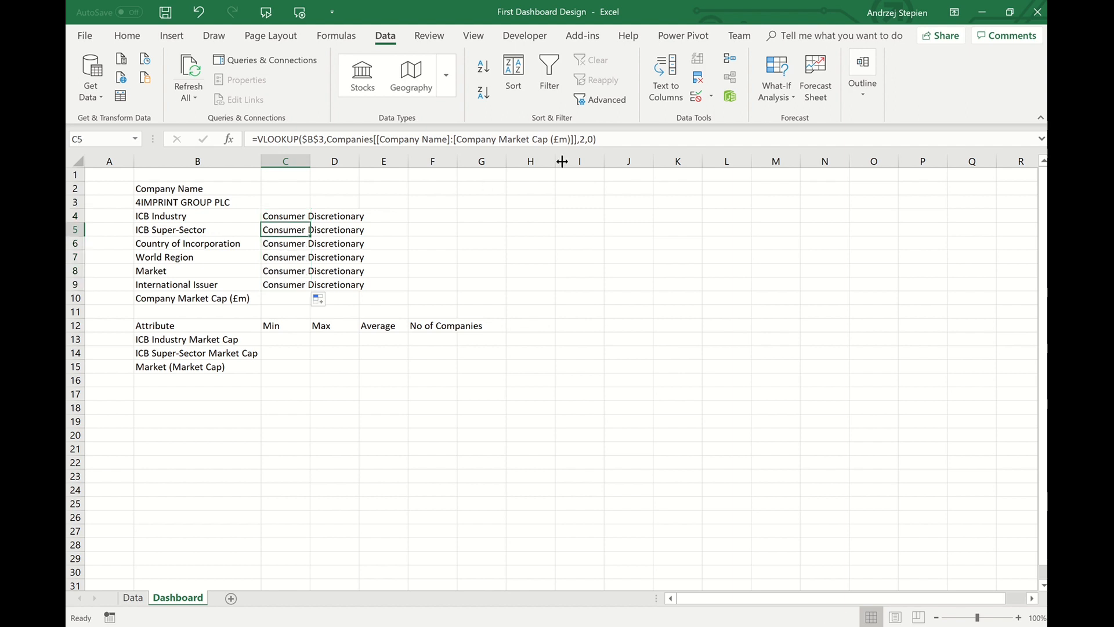
left_click(584, 140)
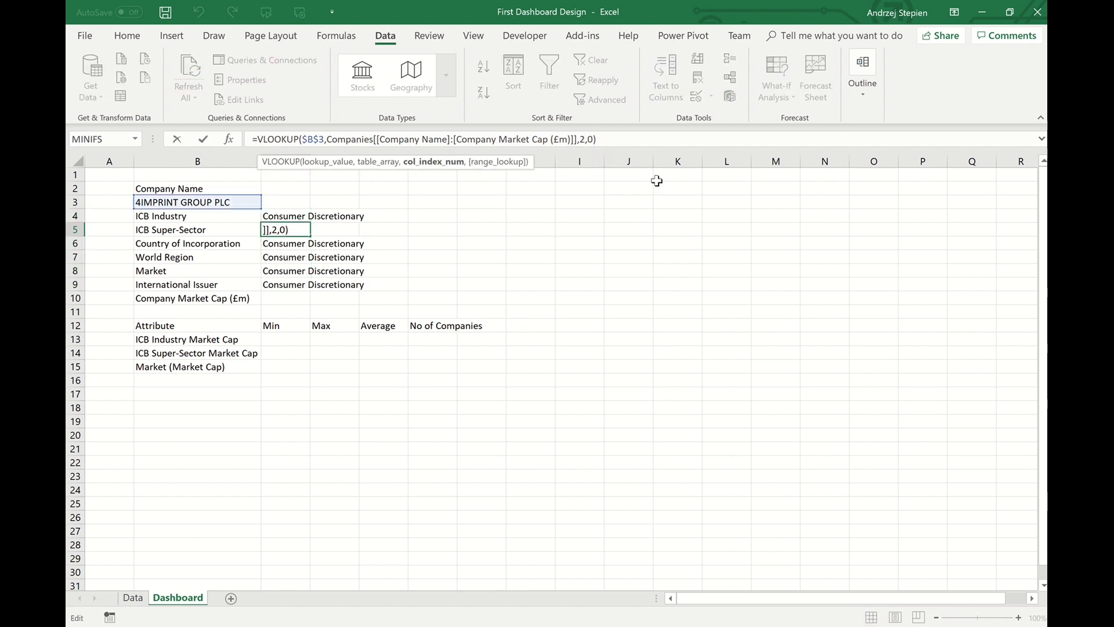
key("BackSpace")
key("Return")
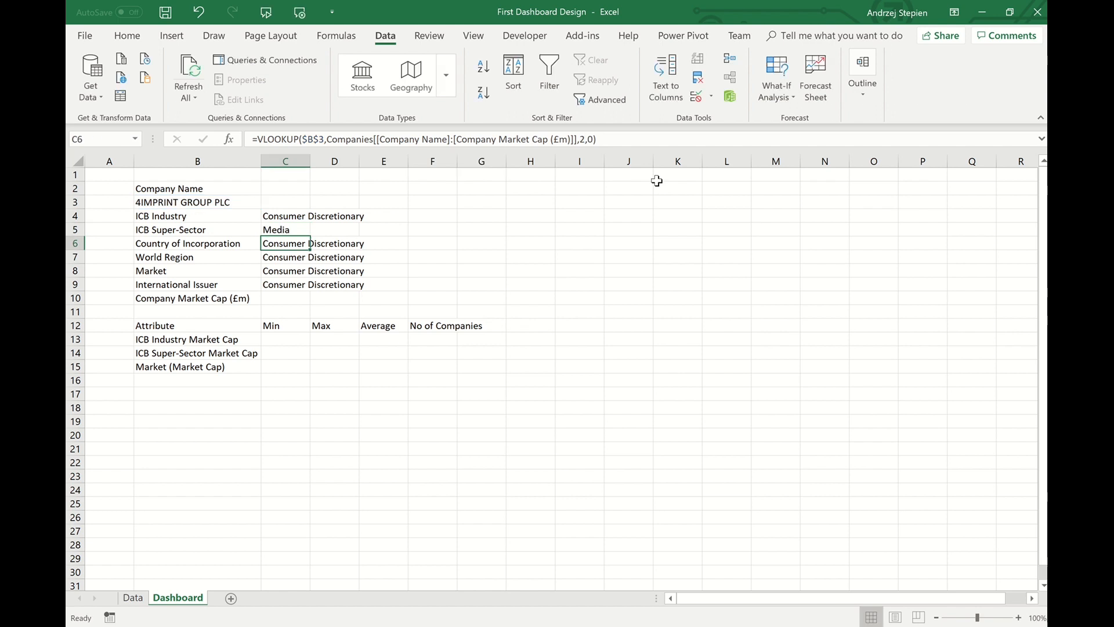
- Set the VLOOKUP column index to 4 in C6 for Country of Incorporation and to 5 in C7 for World Region
left_click(586, 140)
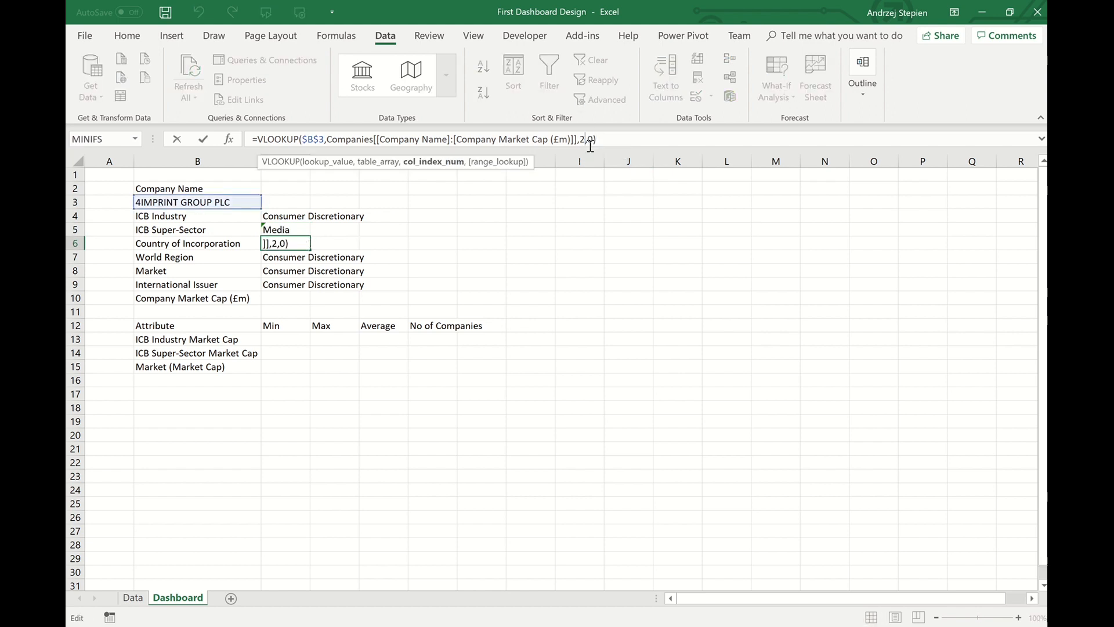
key("BackSpace")
type("4")
key("Return")
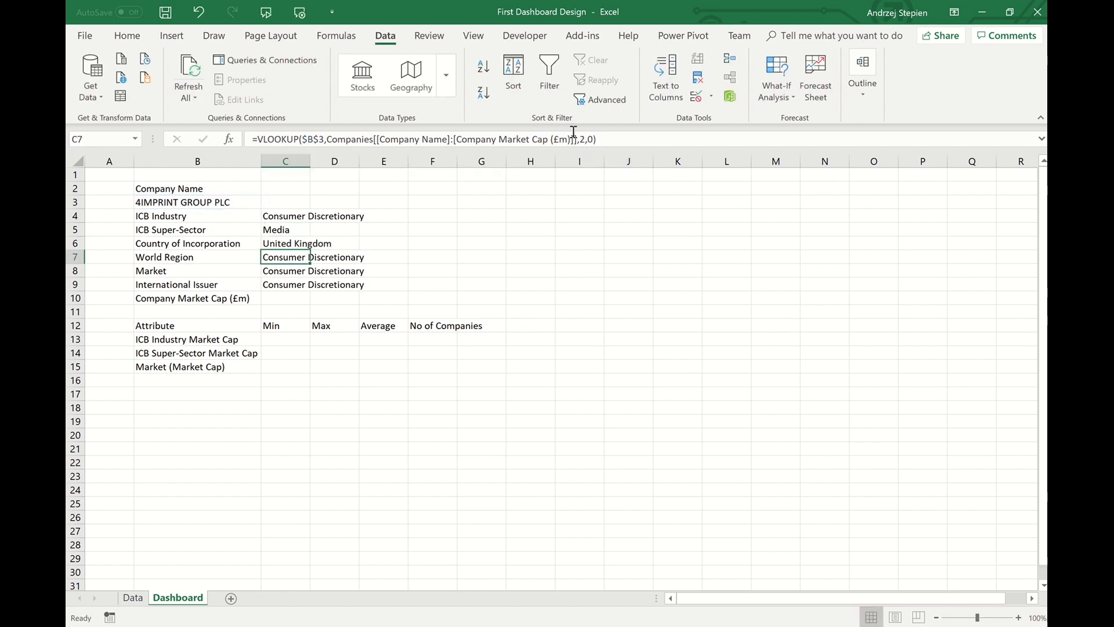
left_click(584, 140)
key("BackSpace")
type("5")
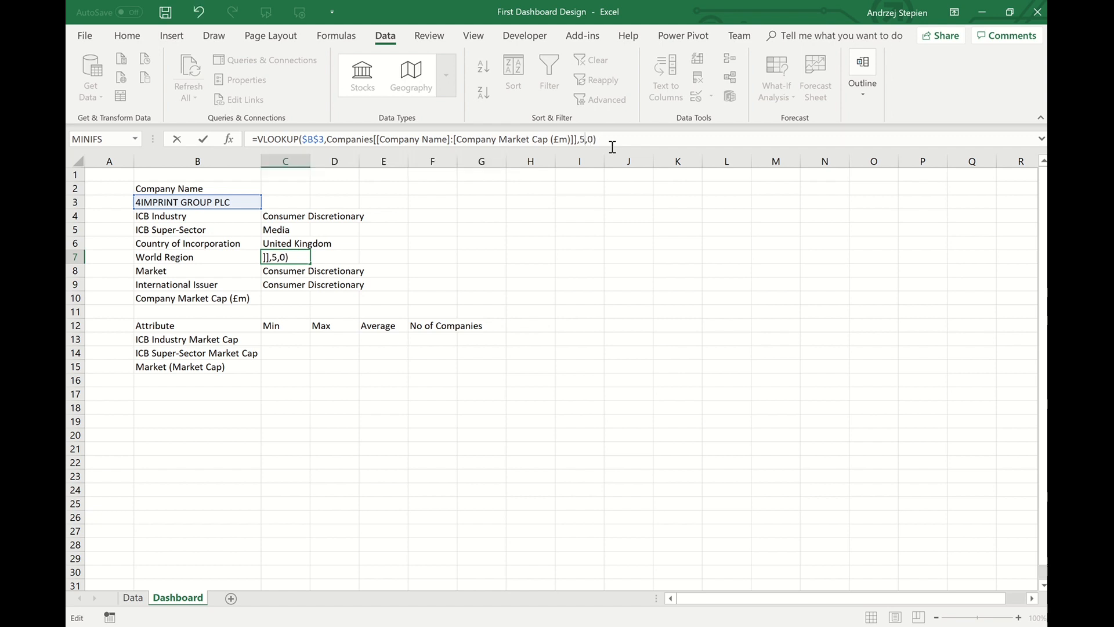
key("Return")
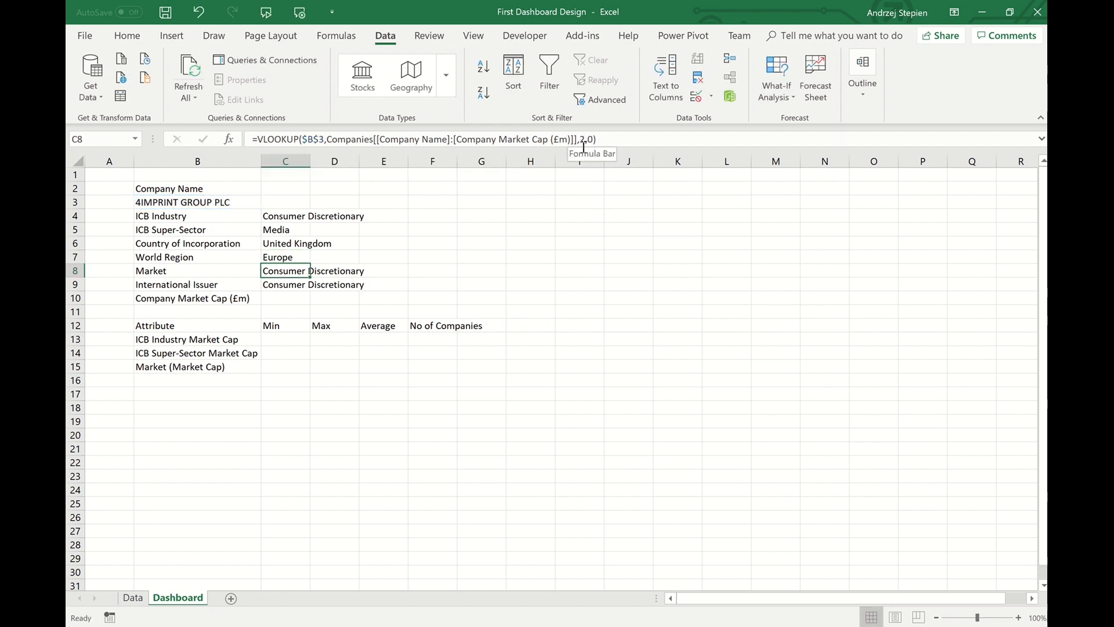
- Set the VLOOKUP column index to 6 in C8 for Market and change the index in C9 to return the International Issuer
left_click(584, 141)
key("BackSpace")
type("6")
key("Return")
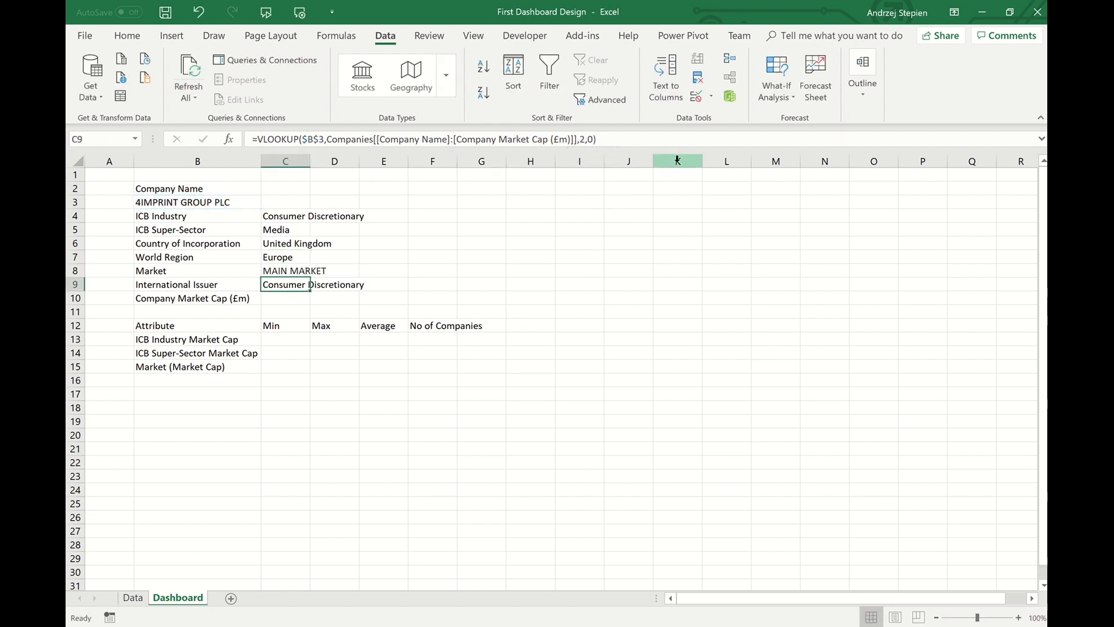
left_click(580, 139)
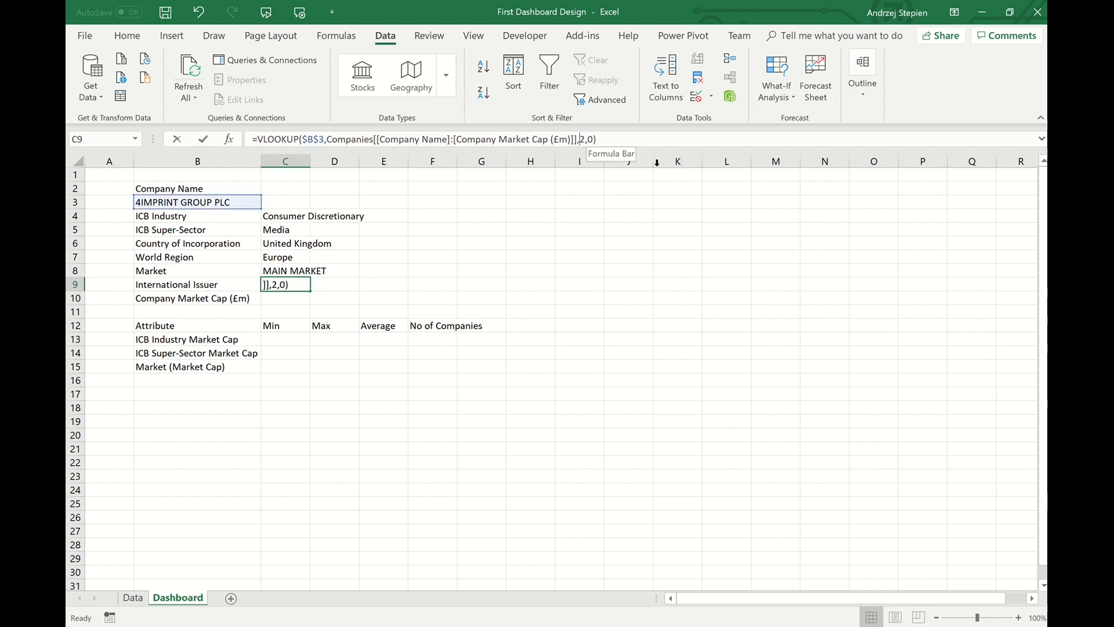
key("Delete")
type("6")
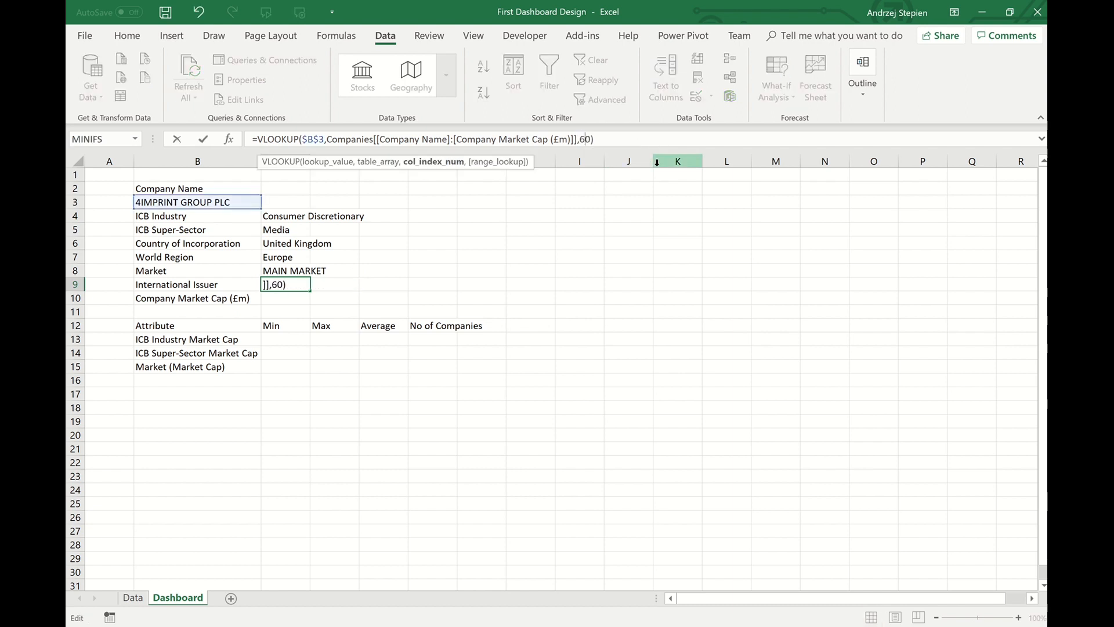
type(",")
key("Return")
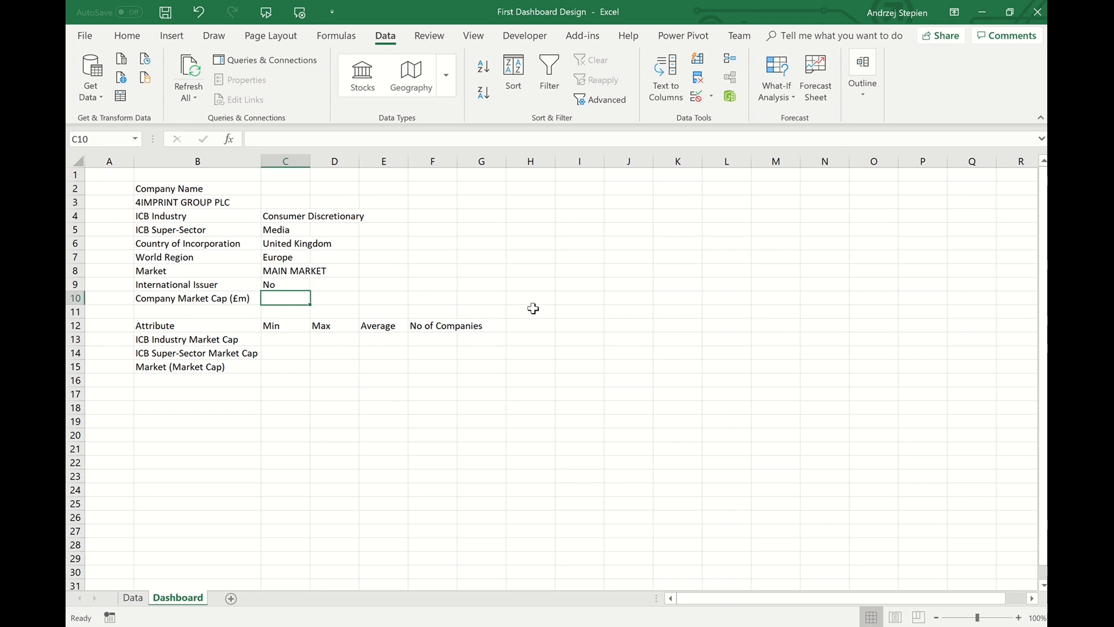
- Start a SUMIF formula in C10 using the Companies table's Company Name column as range and Dashboard cell B3 as criteria
type("=")
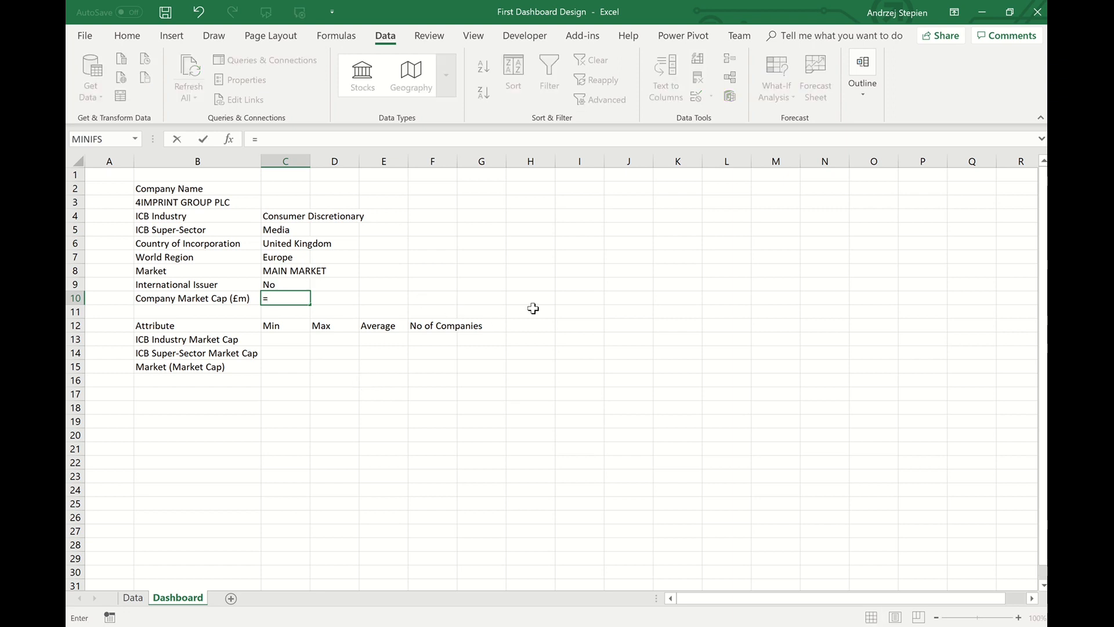
type("sumif")
key("Tab")
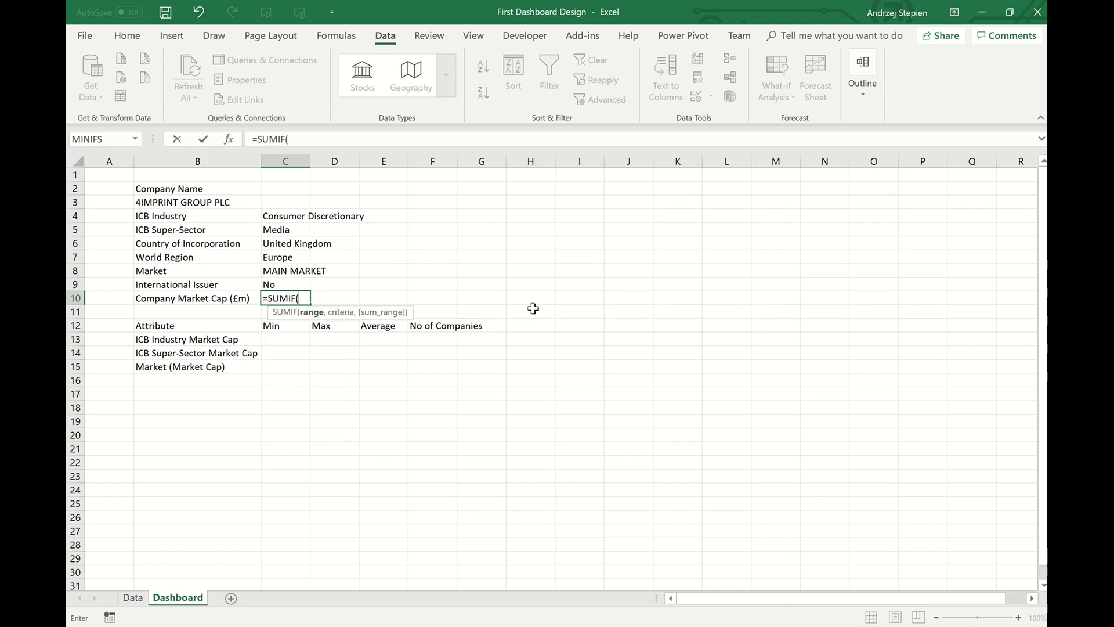
left_click(131, 599)
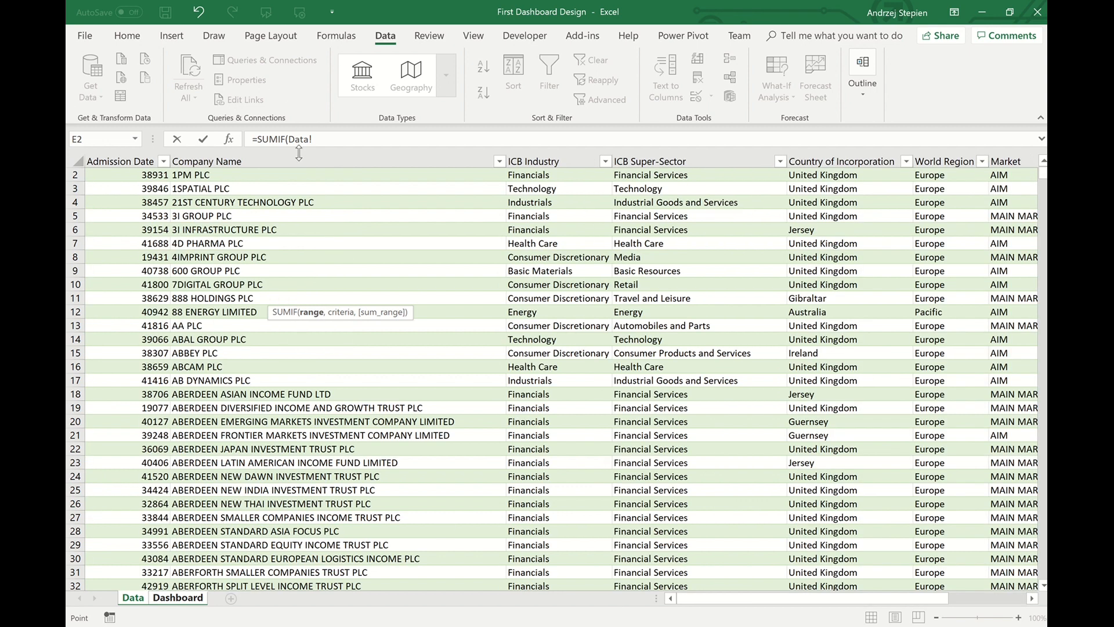
left_click(329, 160)
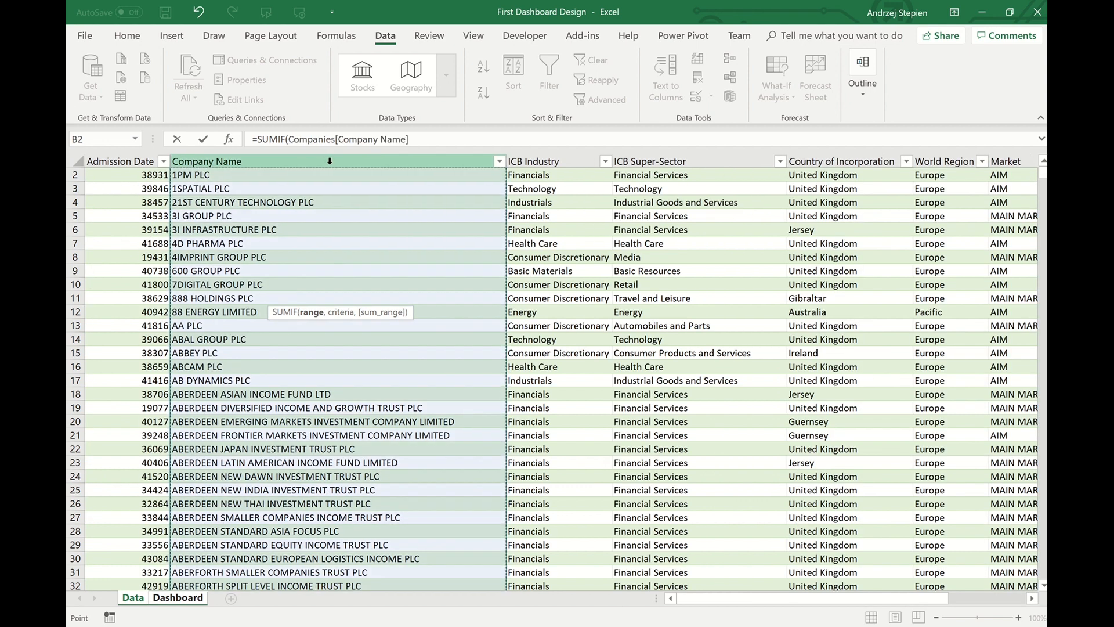
type(",")
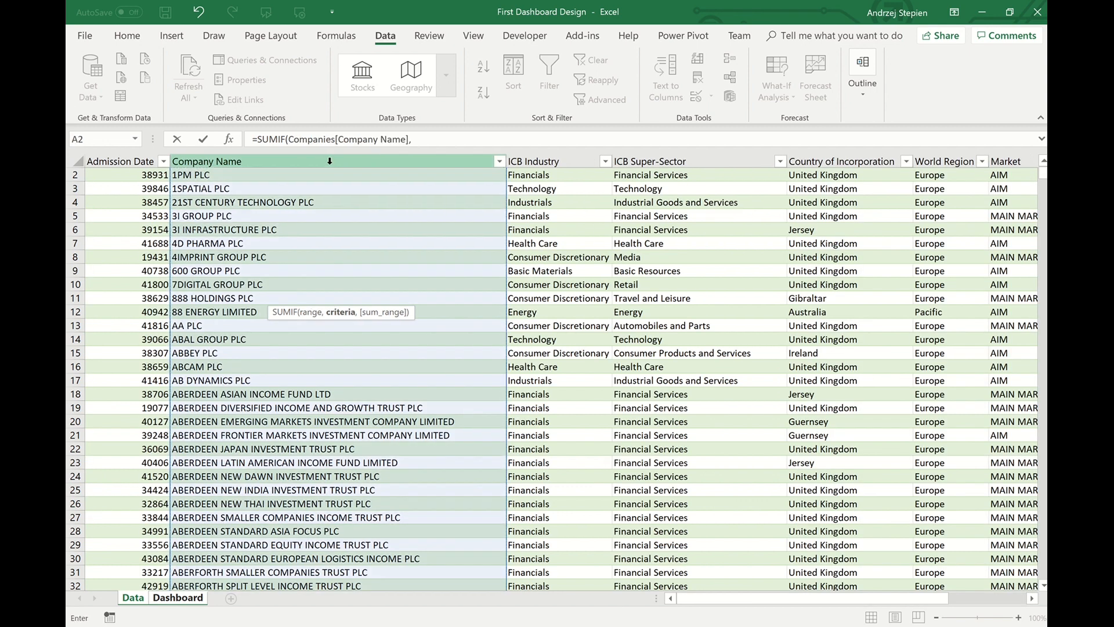
left_click(197, 604)
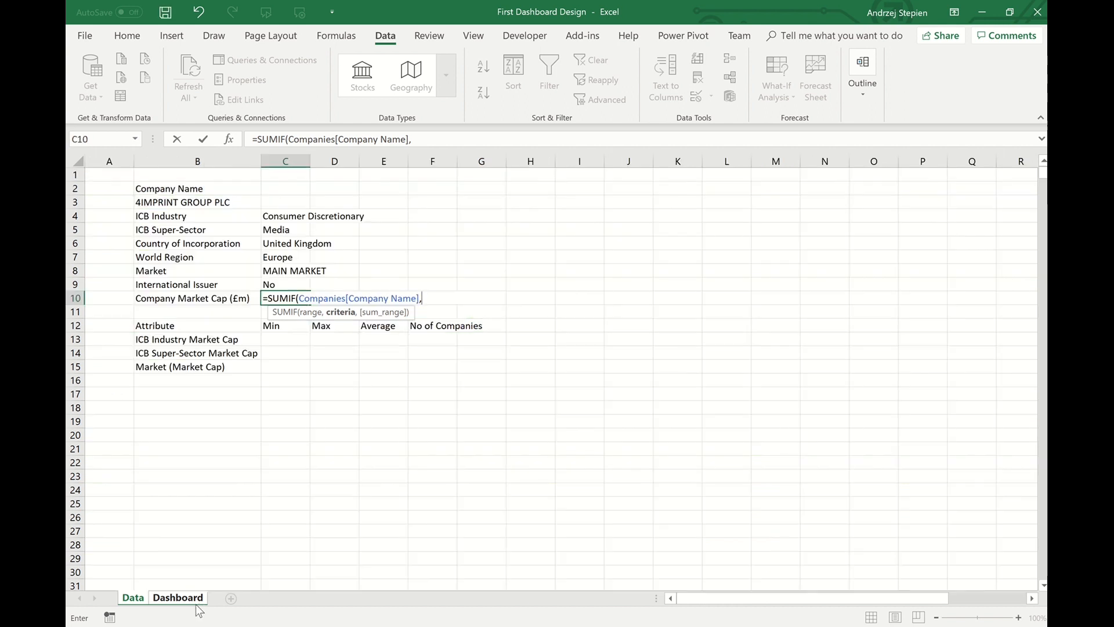
left_click(186, 204)
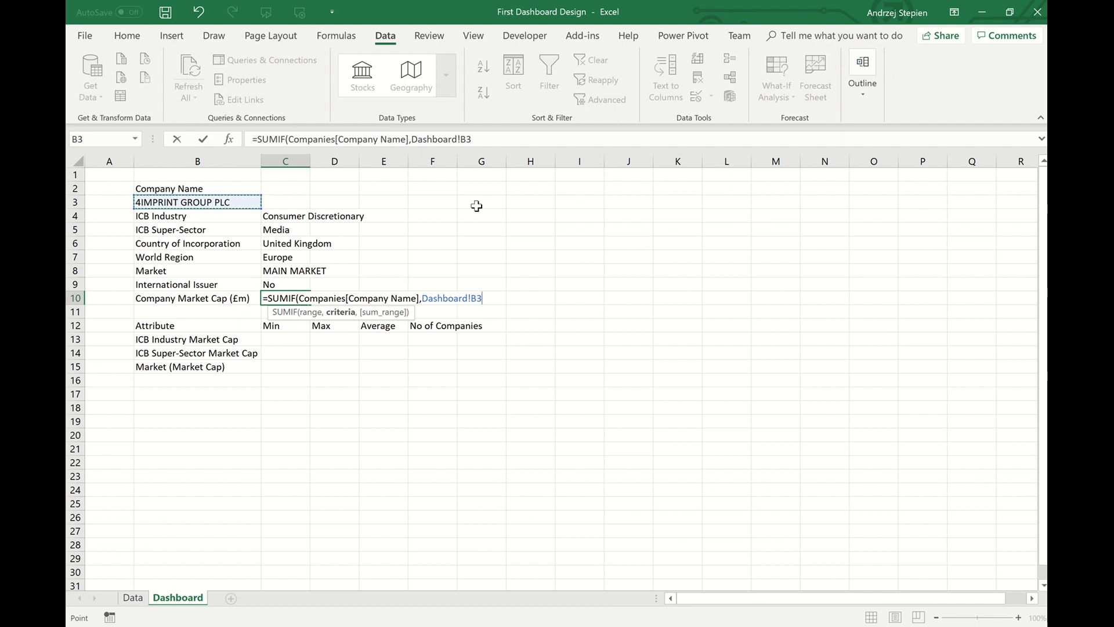
type(",")
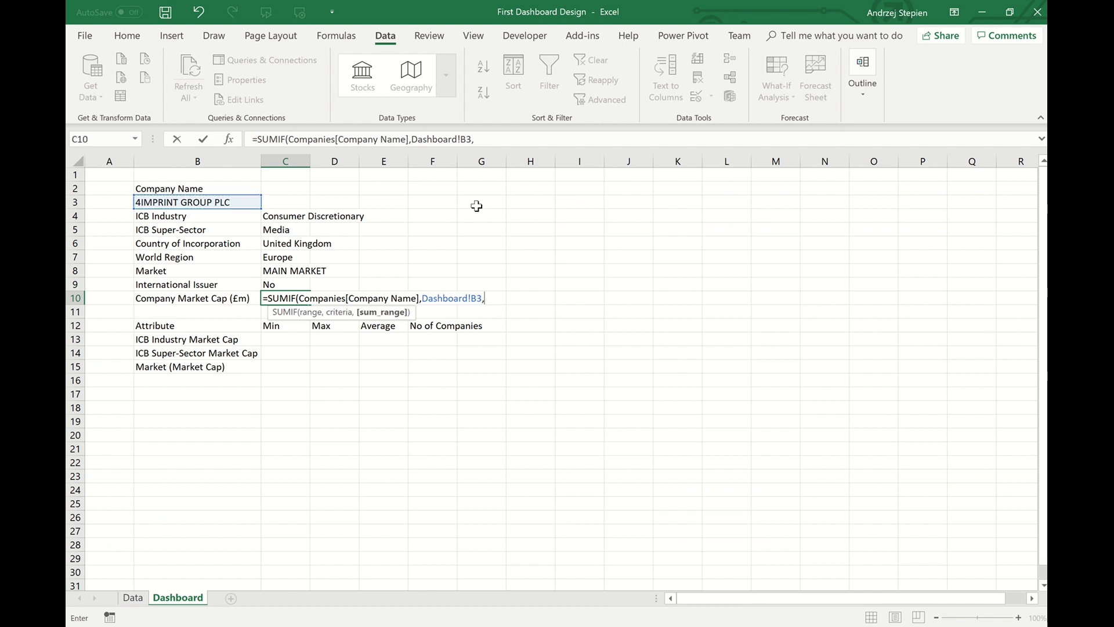
- Complete the SUMIF formula in C10 with the Company Market Cap (£m) column of the Data sheet as the sum range
left_click(132, 598)
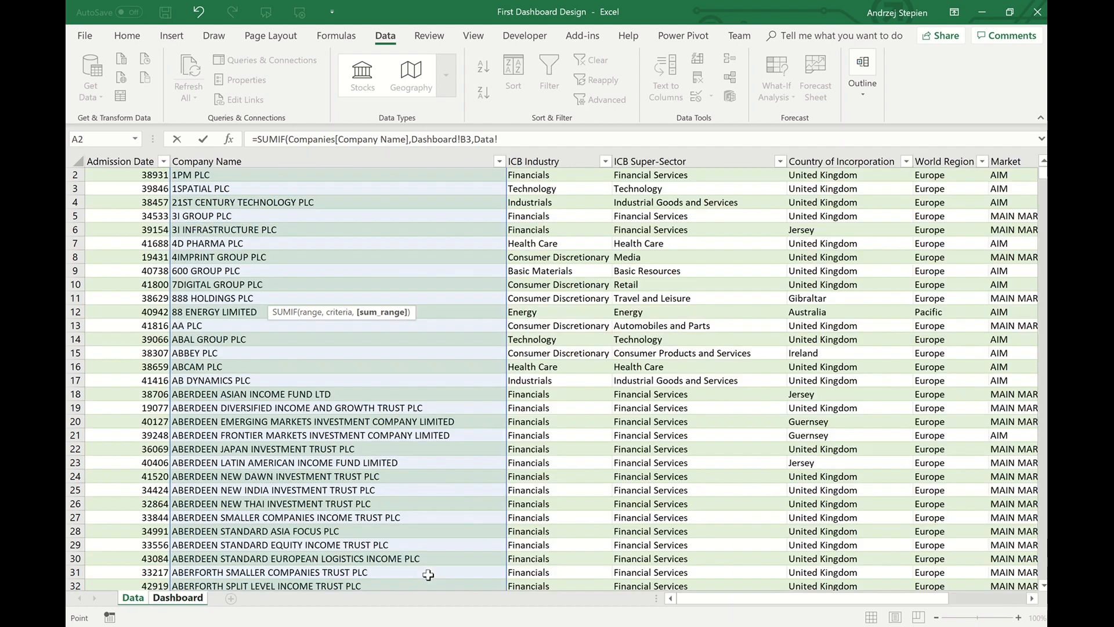
left_click_drag(767, 601, 845, 601)
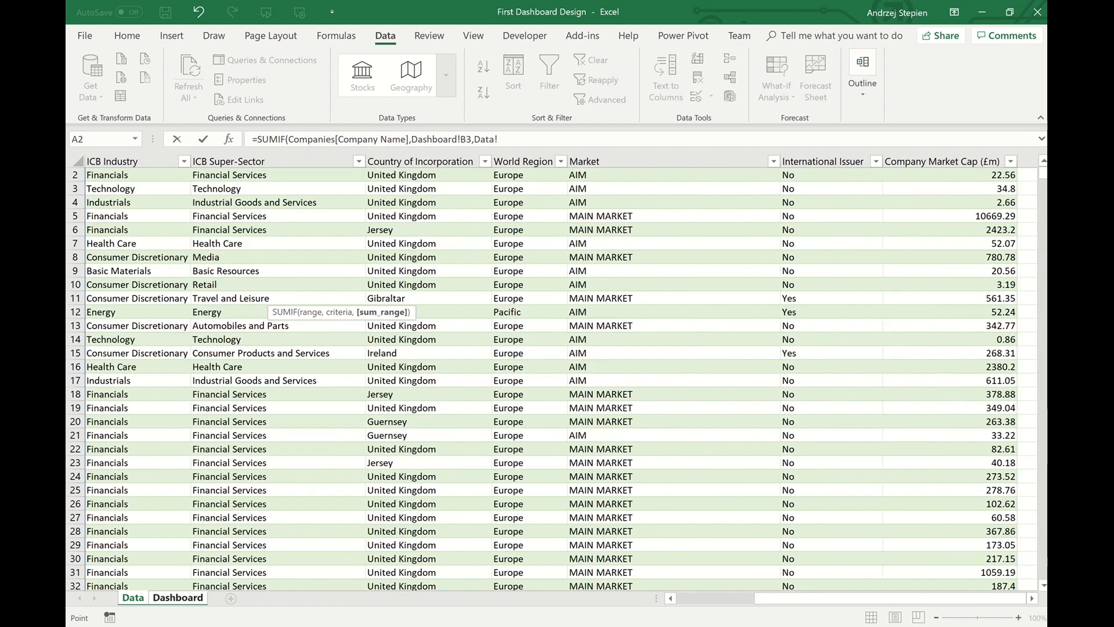
scroll(947, 250, "up", 1)
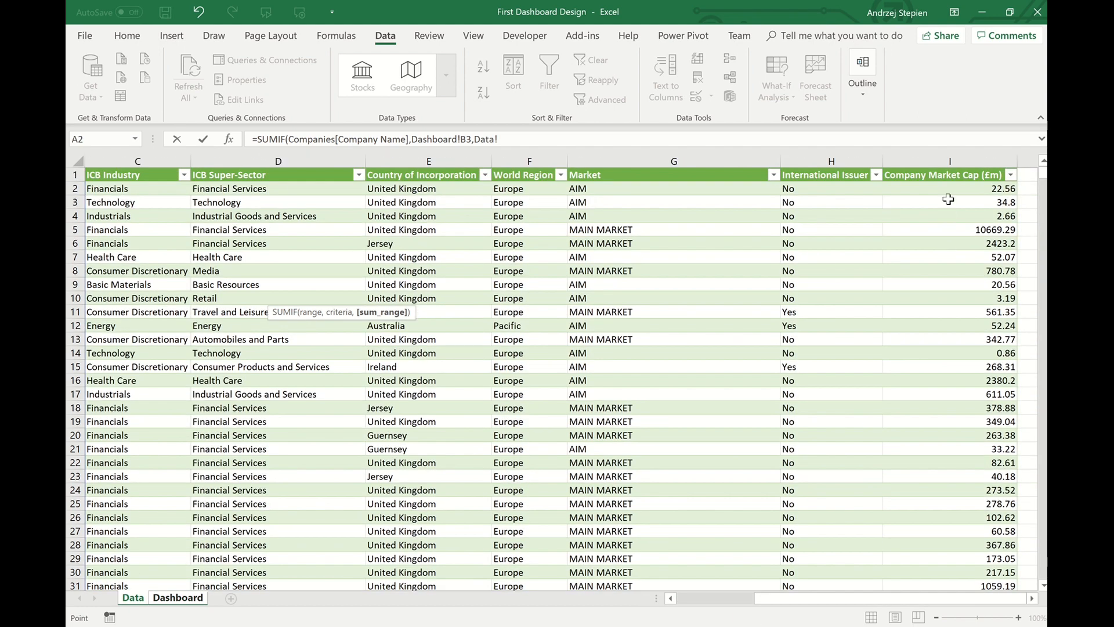
left_click(949, 167)
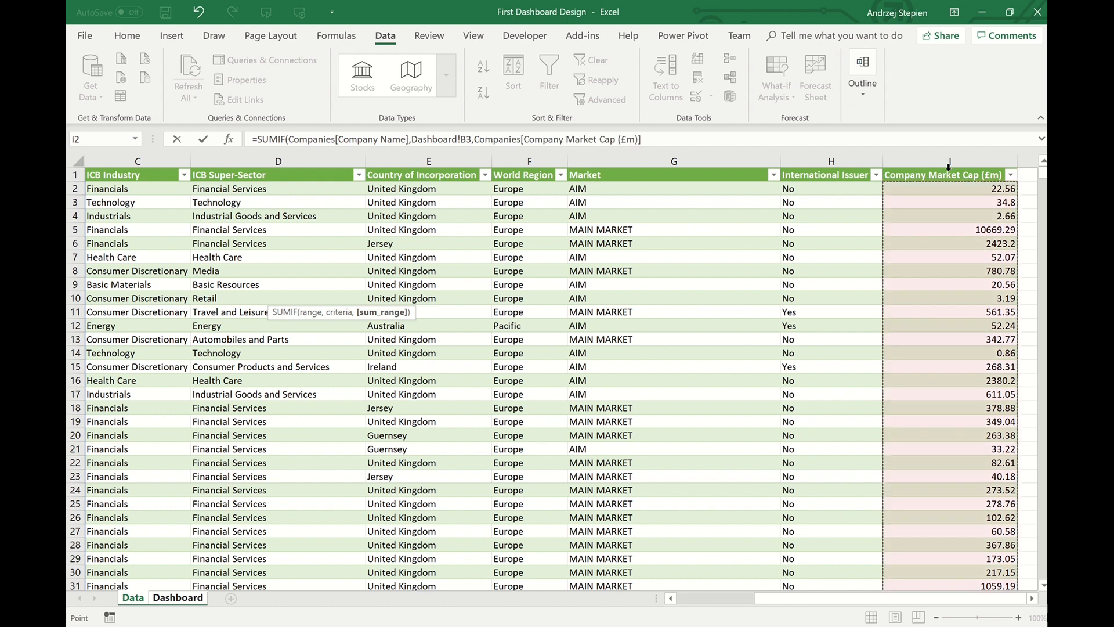
type(")")
key("Return")
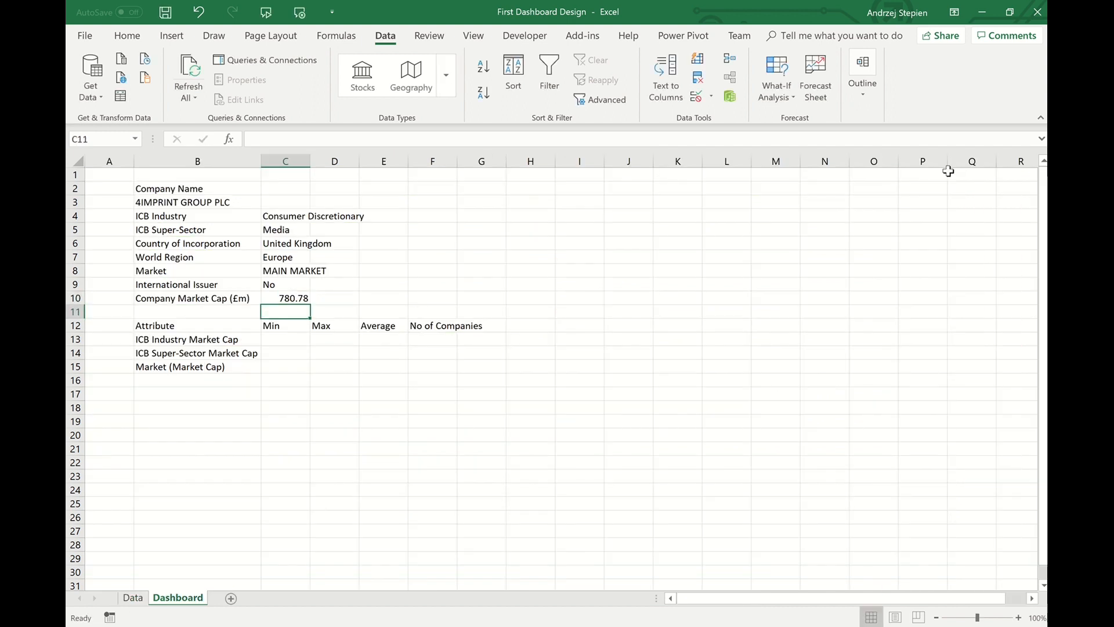
- Choose 888 HOLDINGS PLC from the company drop-down list in cell B3
left_click(411, 295)
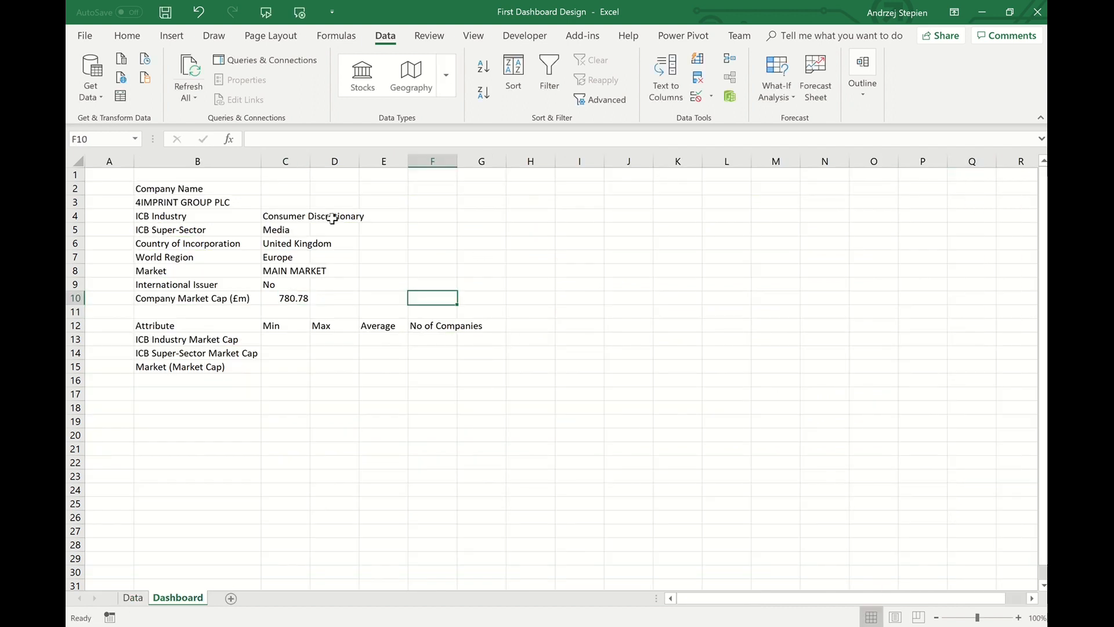
left_click(226, 203)
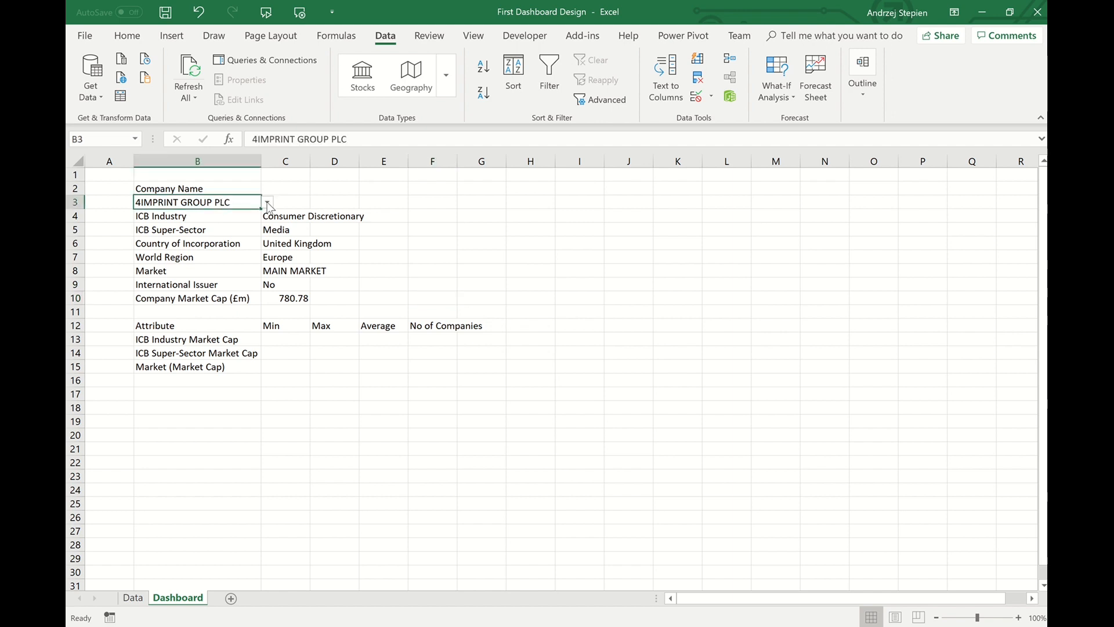
left_click(268, 202)
left_click(192, 222)
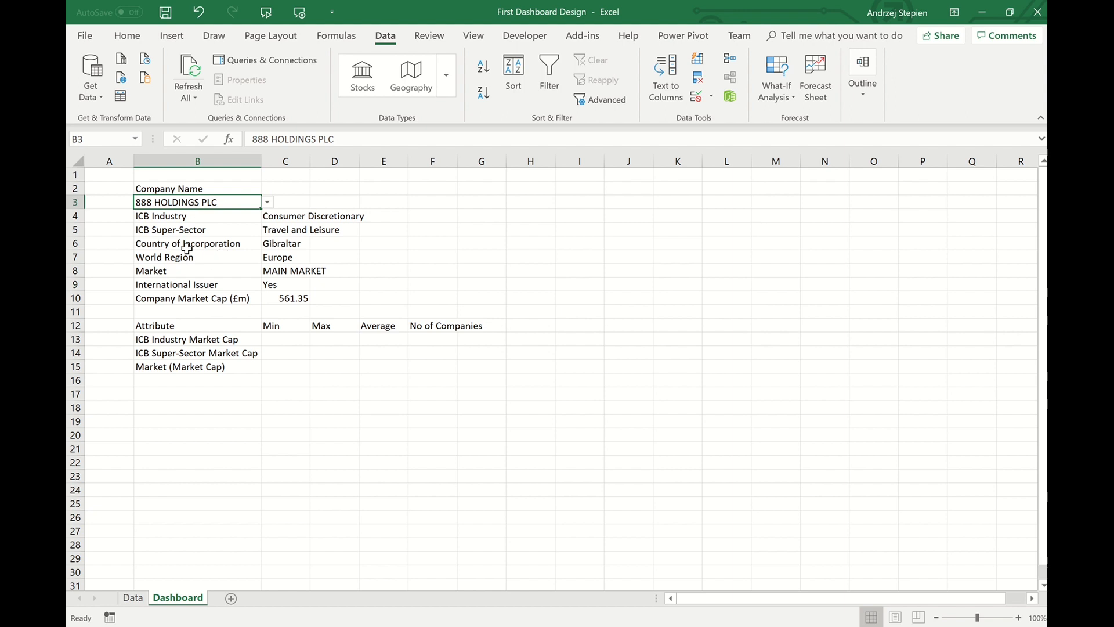
- Start a MINIFS formula in C13 with the Data sheet's Company Market Cap (£m) column as the minimum range
left_click(281, 341)
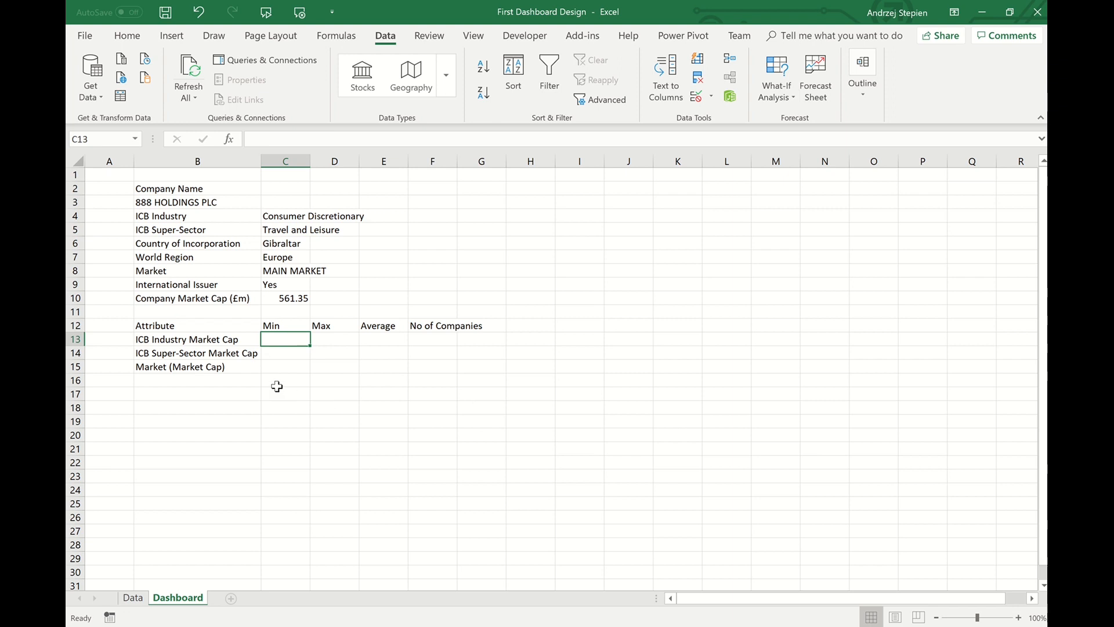
type("=mini")
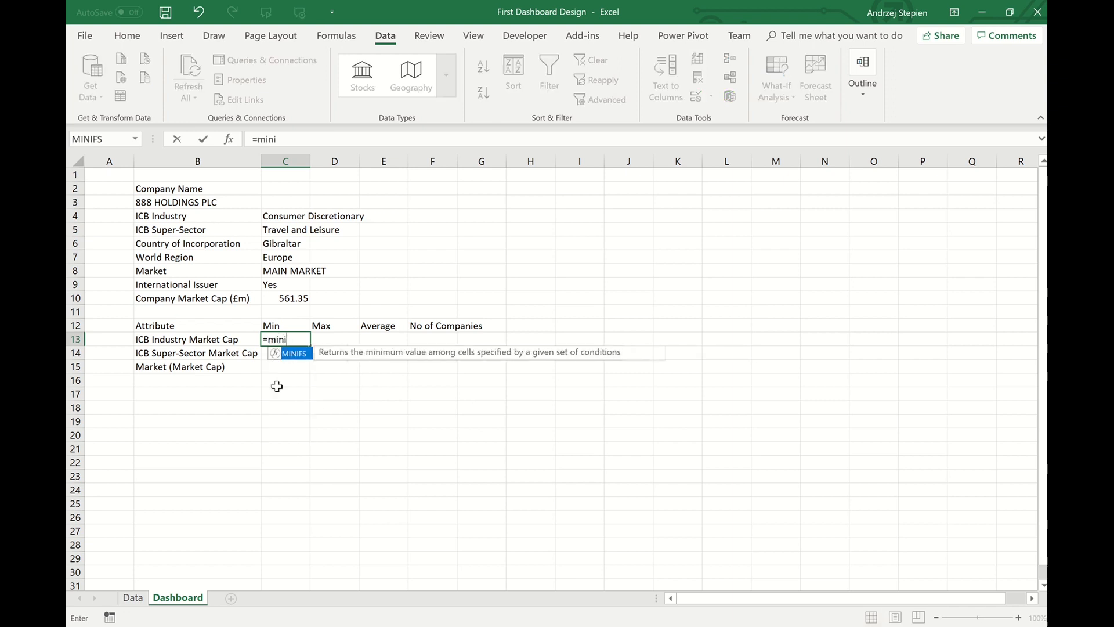
type("fs")
key("Tab")
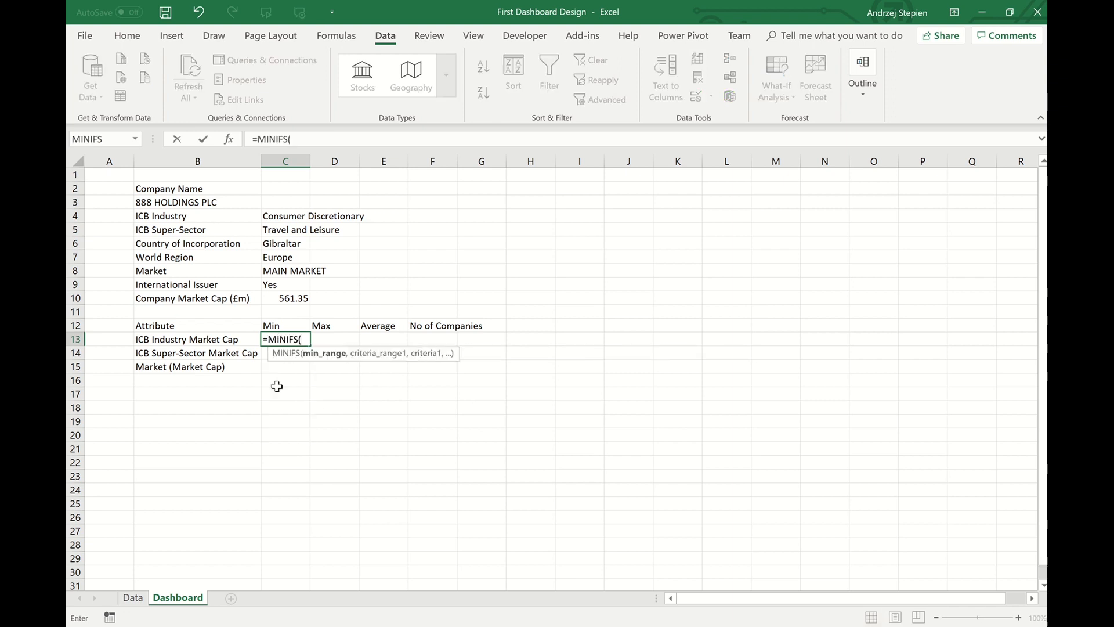
left_click(130, 597)
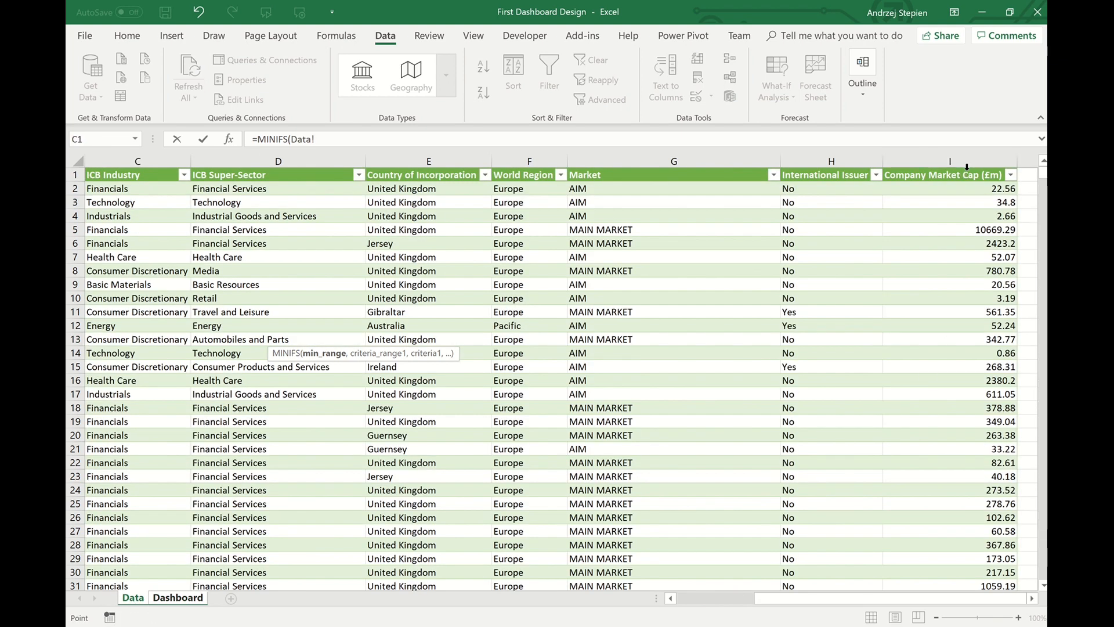
left_click(967, 168)
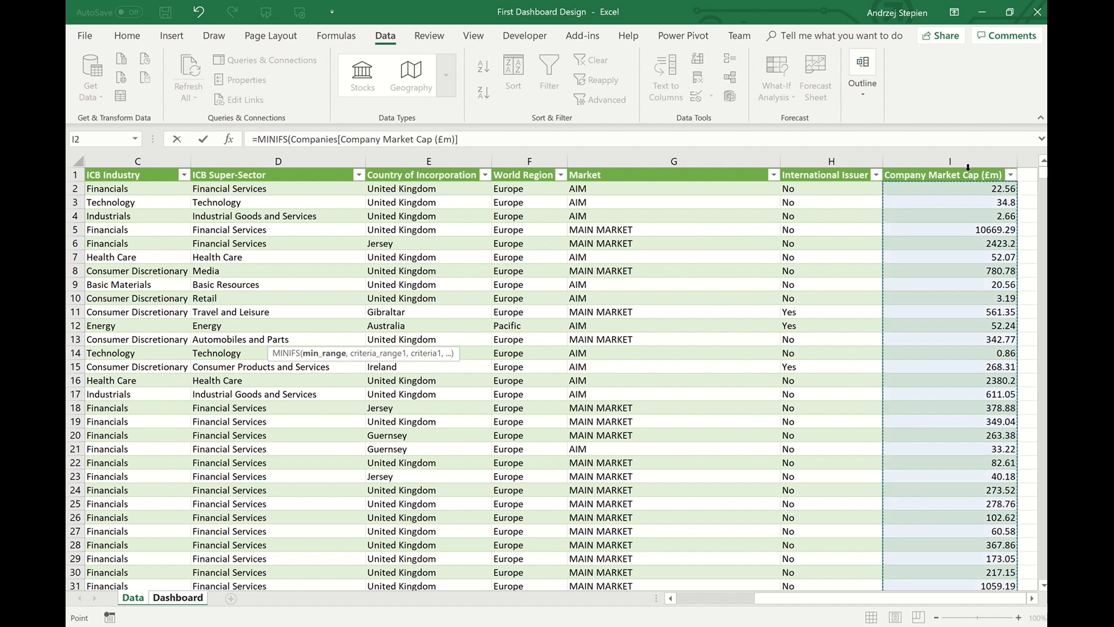
type(",")
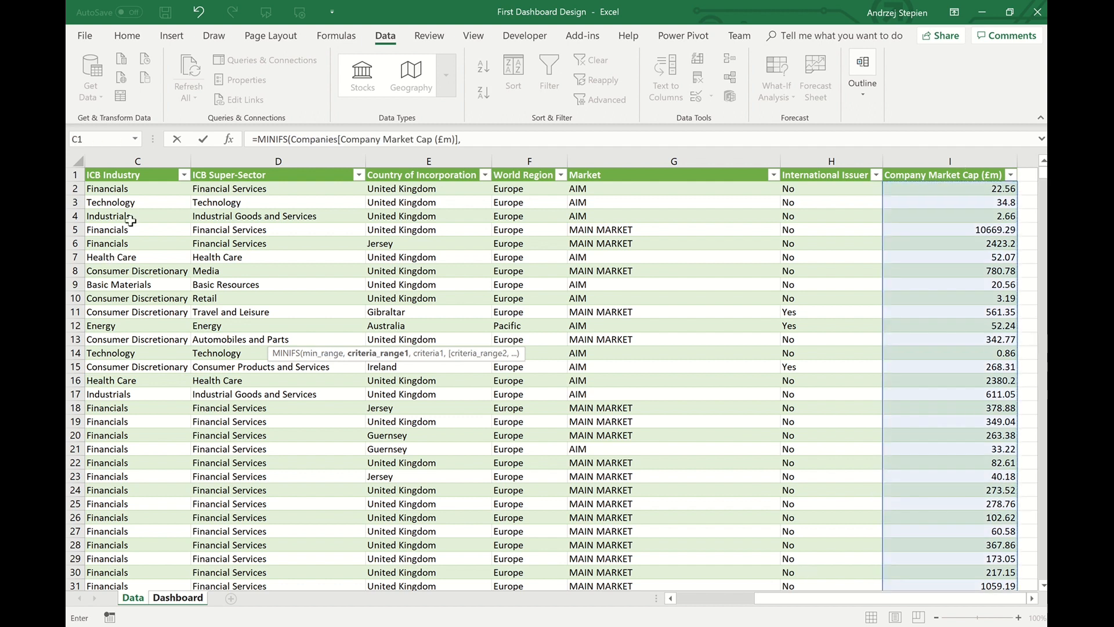
- Complete the MINIFS formula in C13 with the ICB Industry column as criteria range and absolute Dashboard cell $C$4 as criteria
left_click(146, 165)
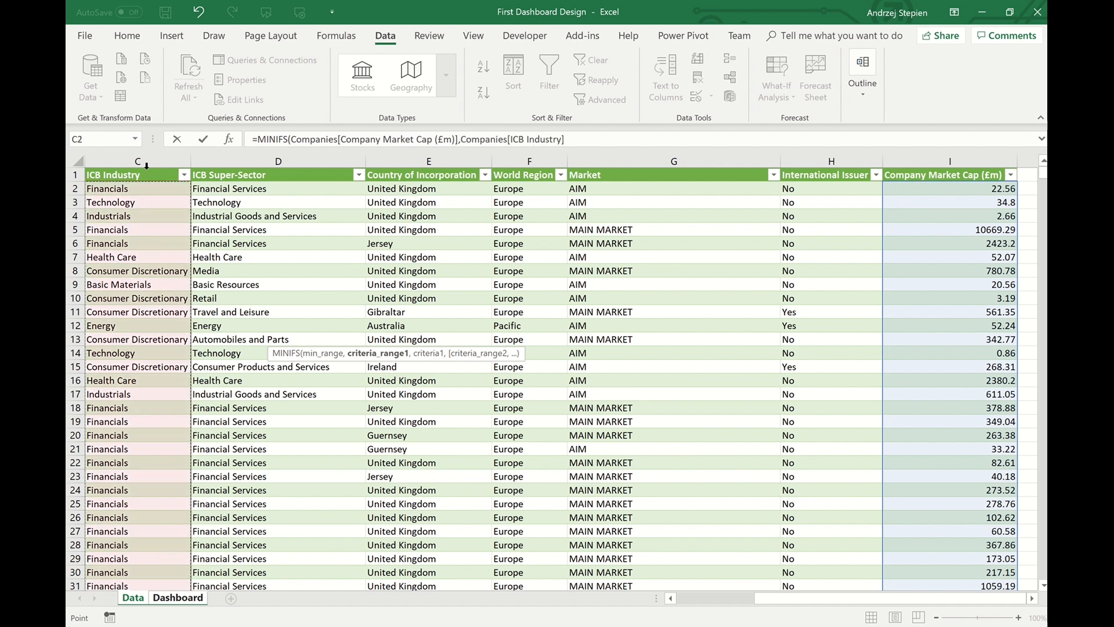
type(",")
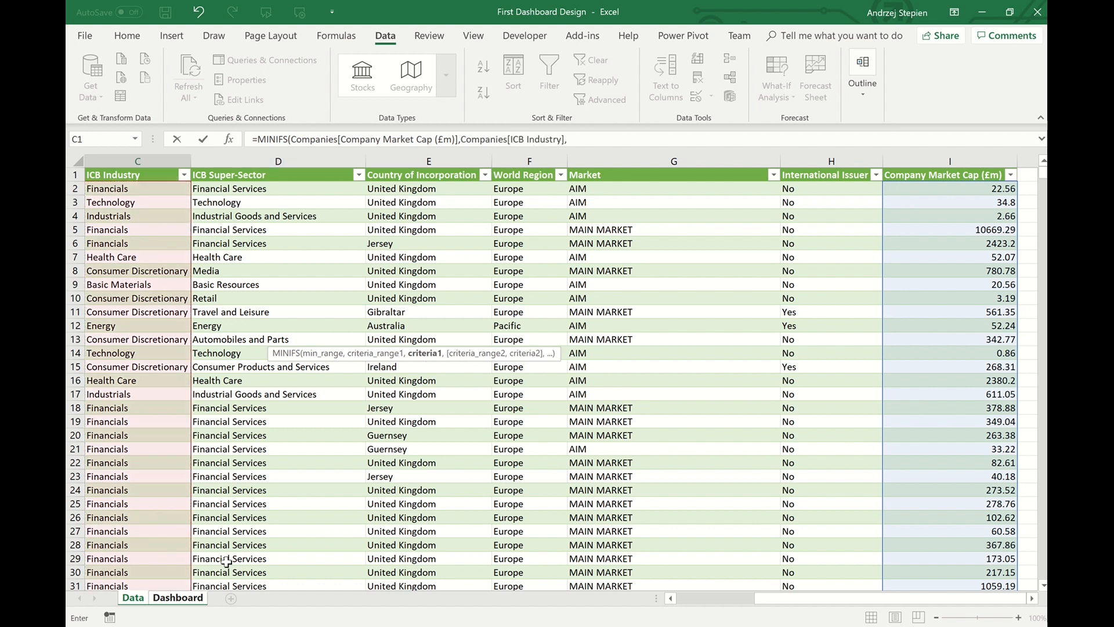
left_click(173, 599)
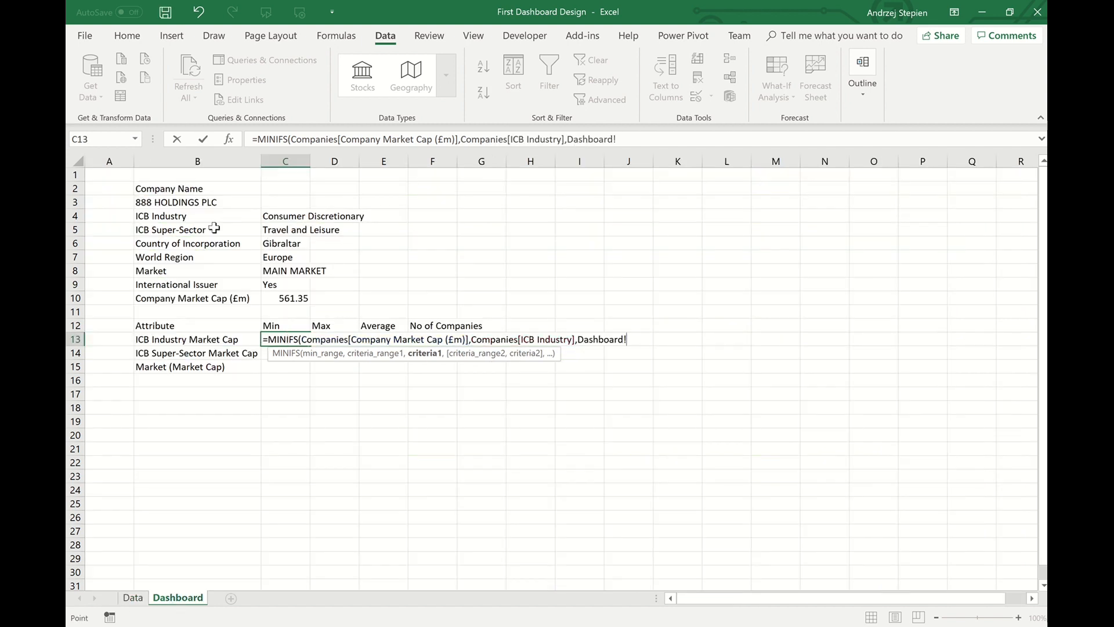
left_click(283, 230)
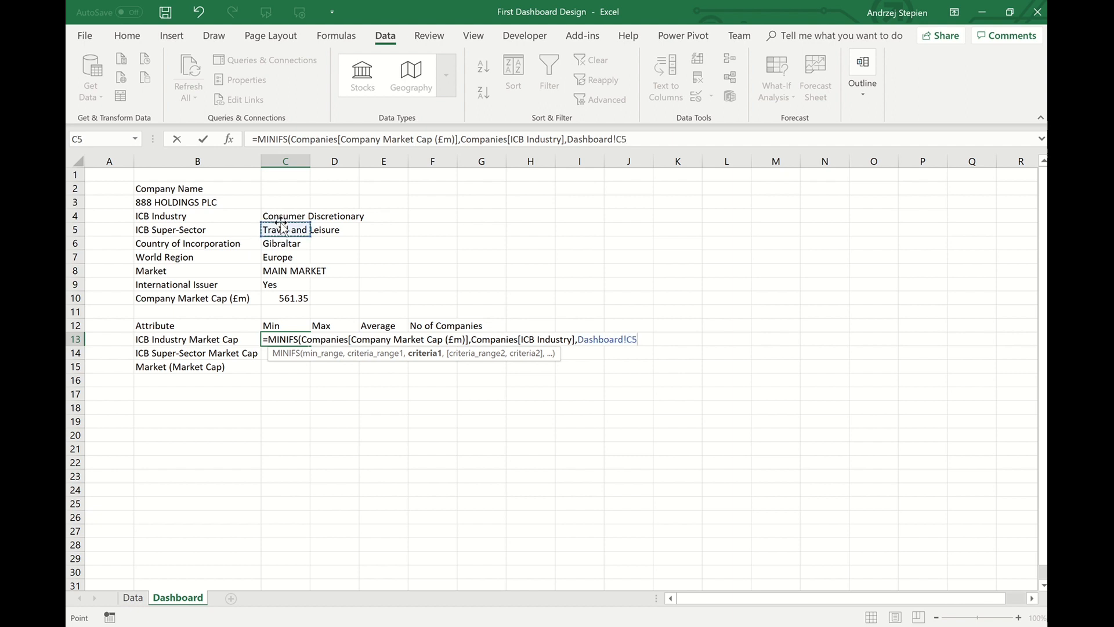
left_click(286, 217)
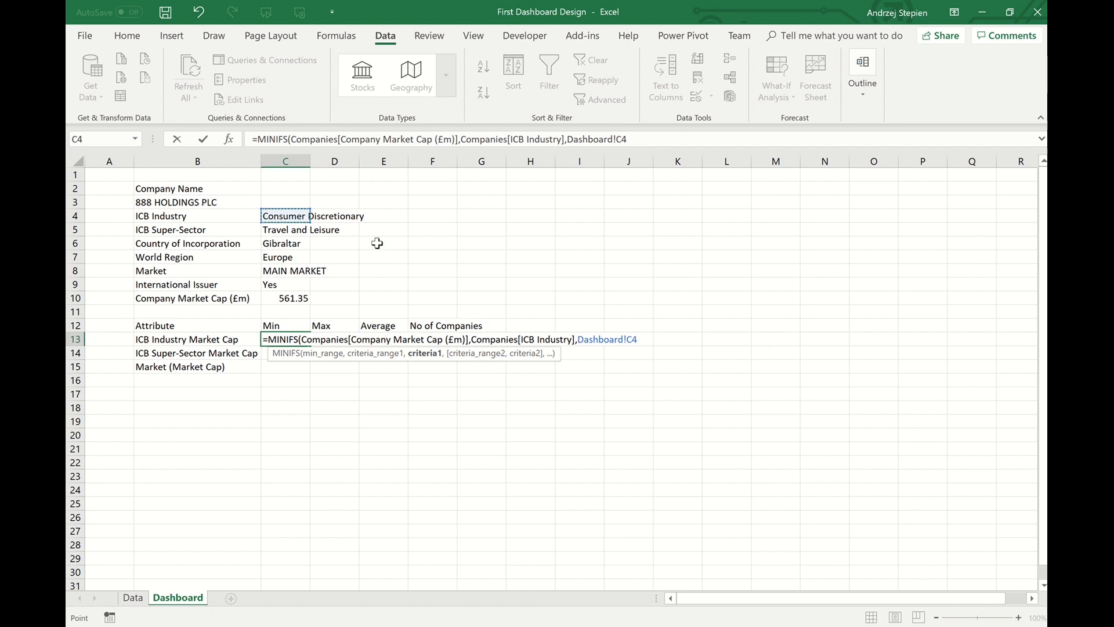
key("F4")
type(")")
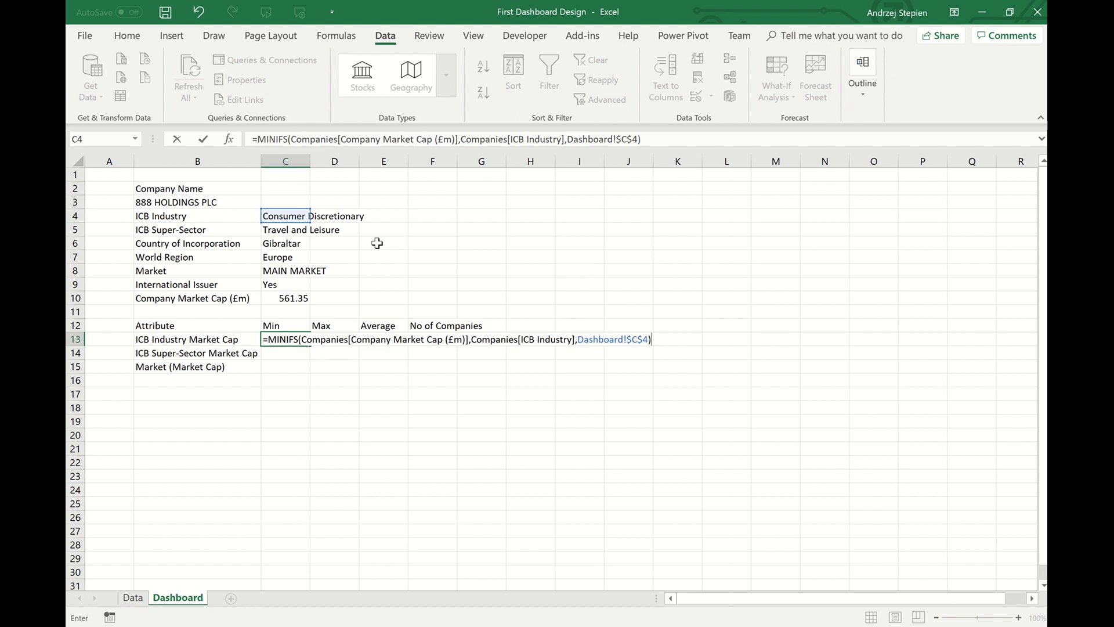
key("Return")
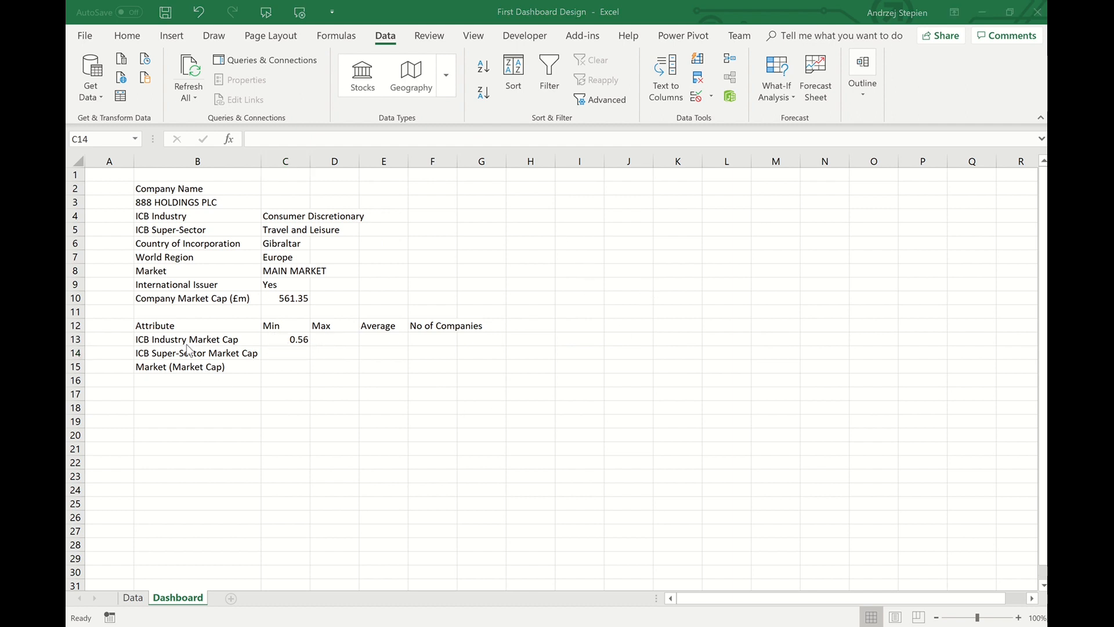
- Start a MINIFS formula in C14 with the Data sheet's Company Market Cap (£m) column as the minimum range
left_click(304, 353)
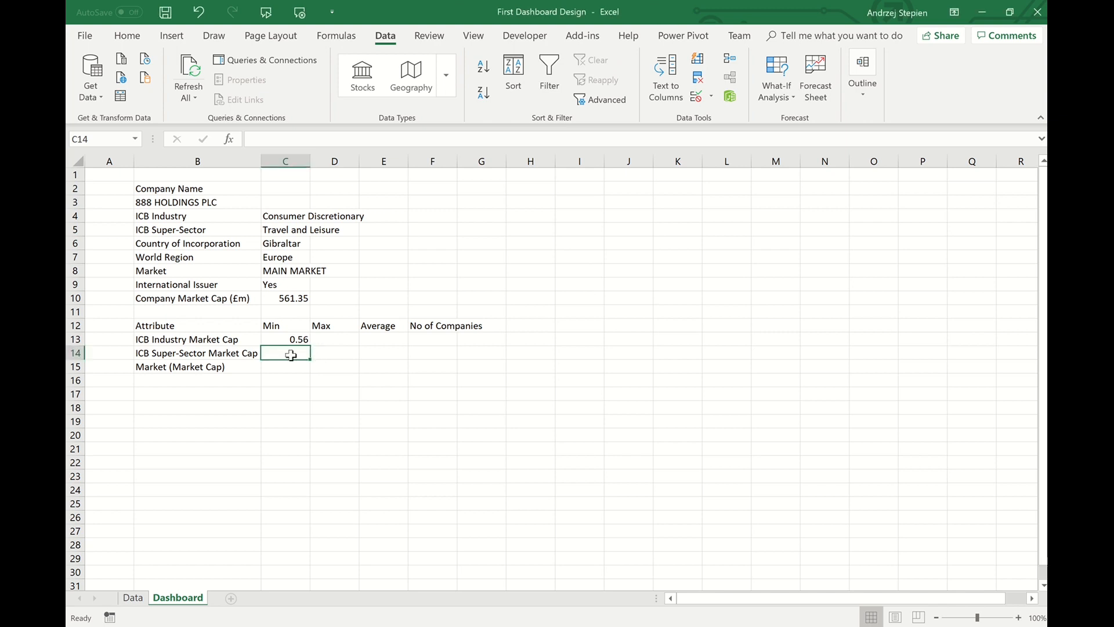
type("=minif")
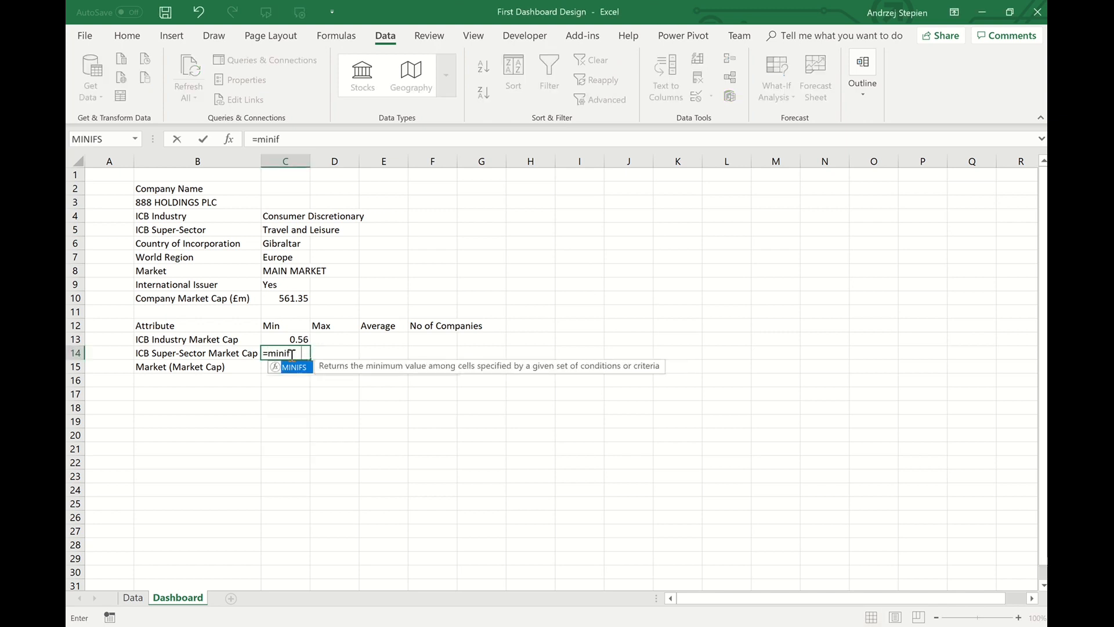
key("Tab")
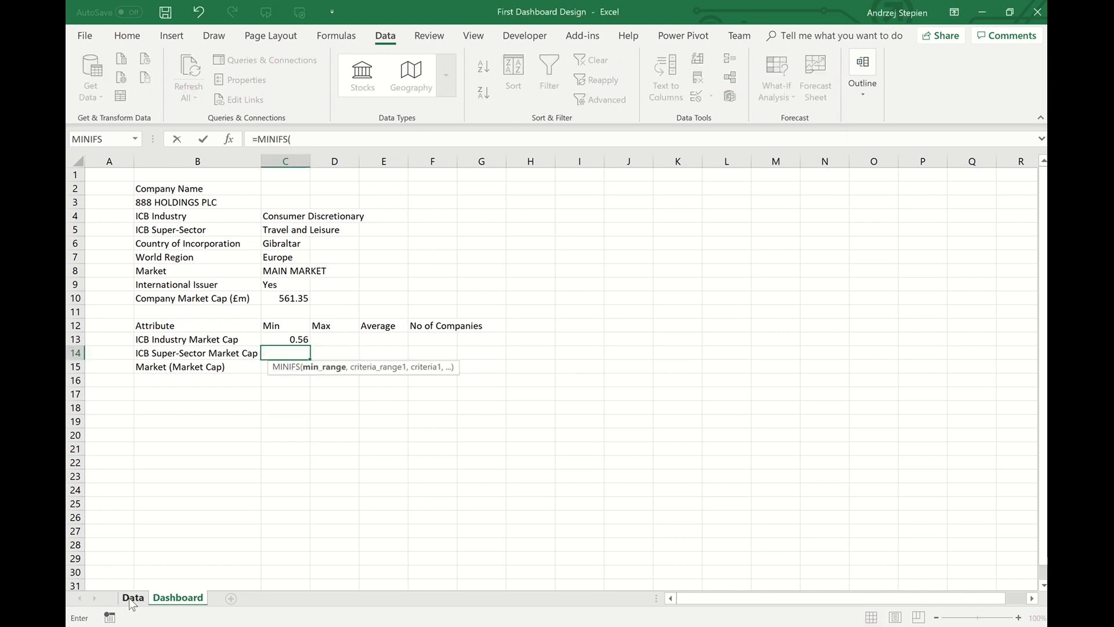
left_click(132, 597)
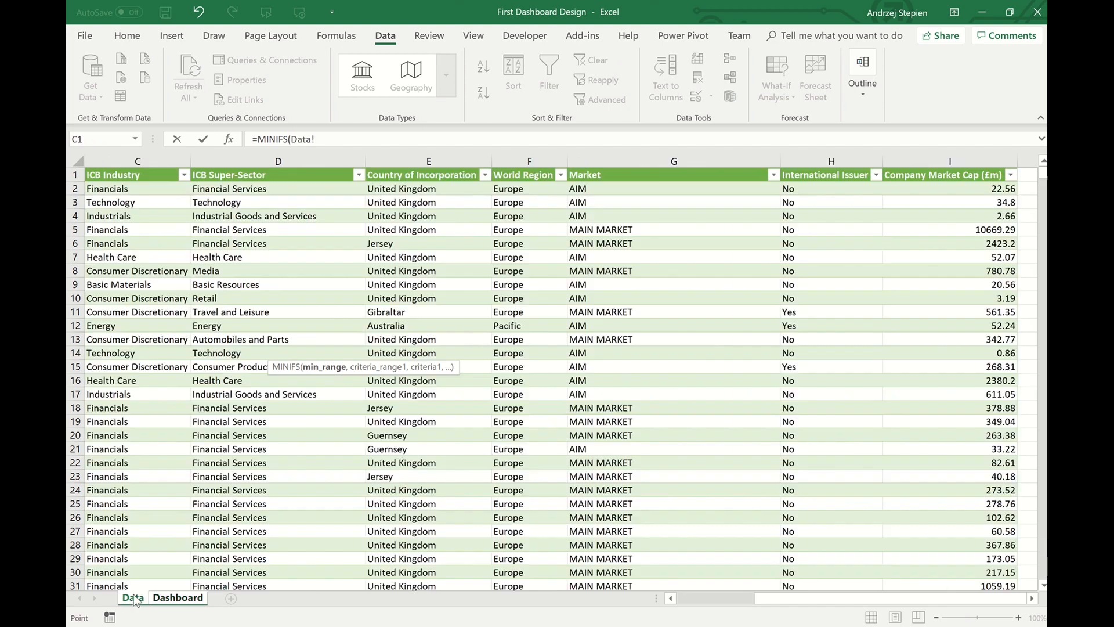
left_click(968, 167)
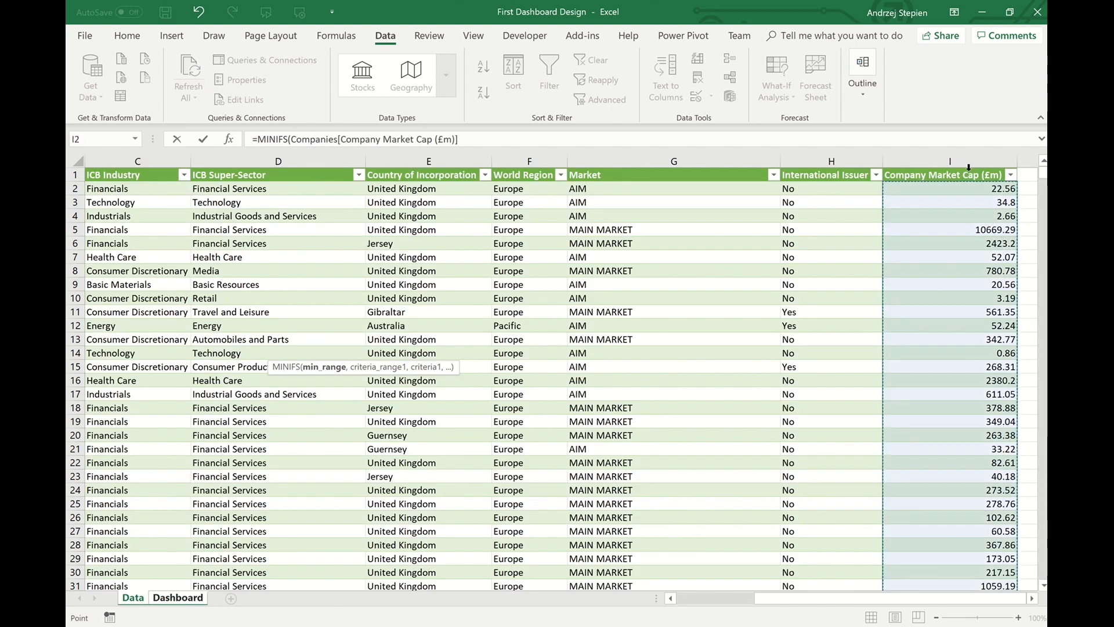
type(",")
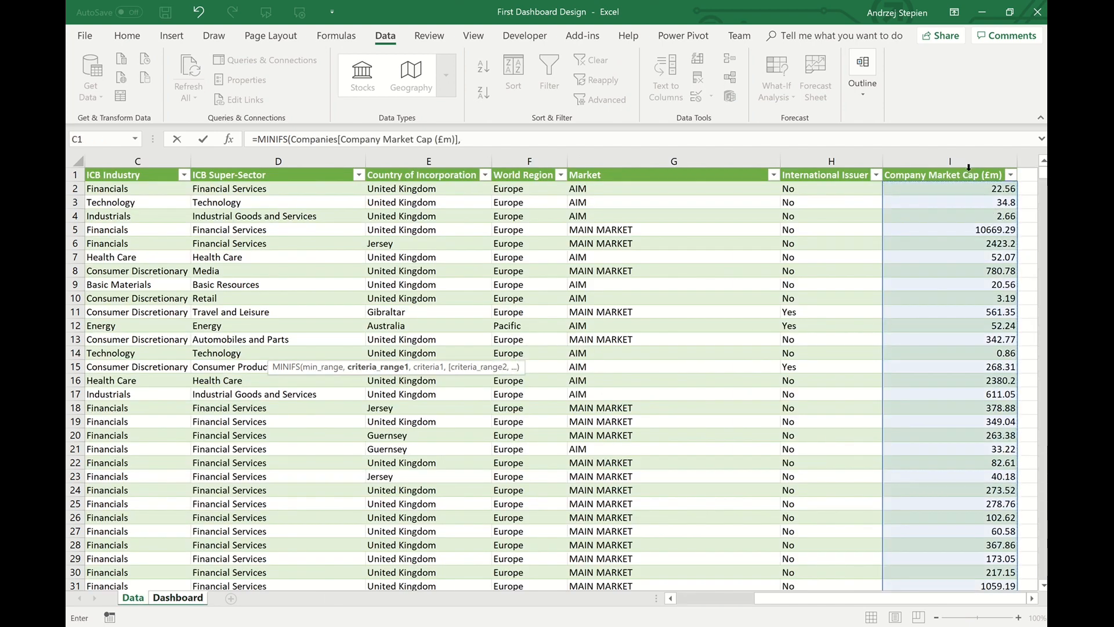
- Complete the MINIFS formula in C14 with the ICB Super-Sector column as criteria range and Dashboard cell C5 as criteria
left_click(291, 166)
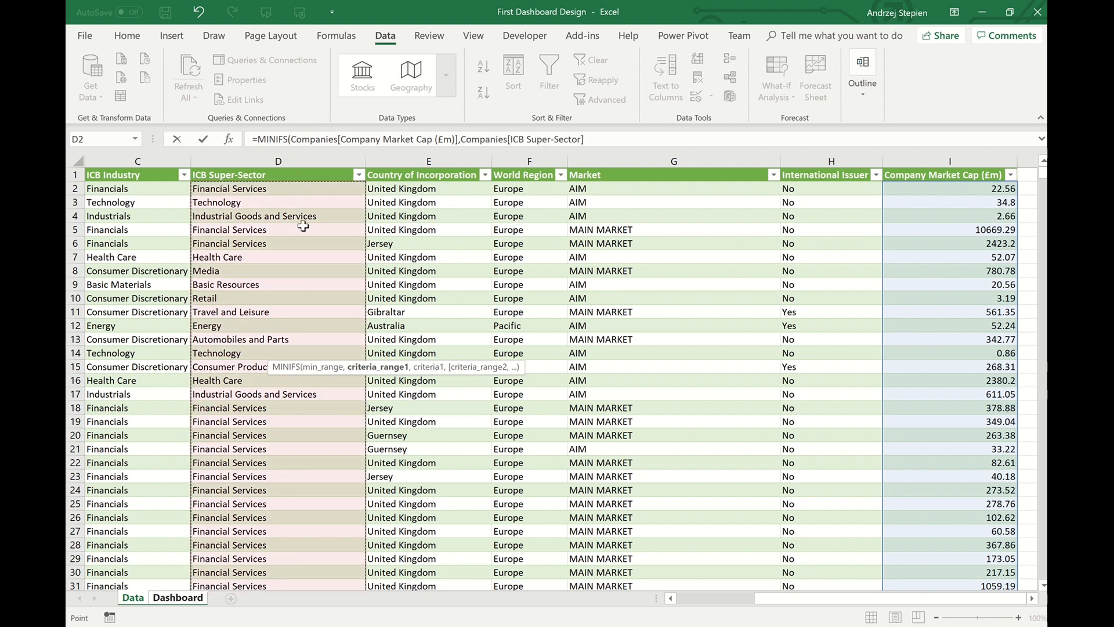
type(",")
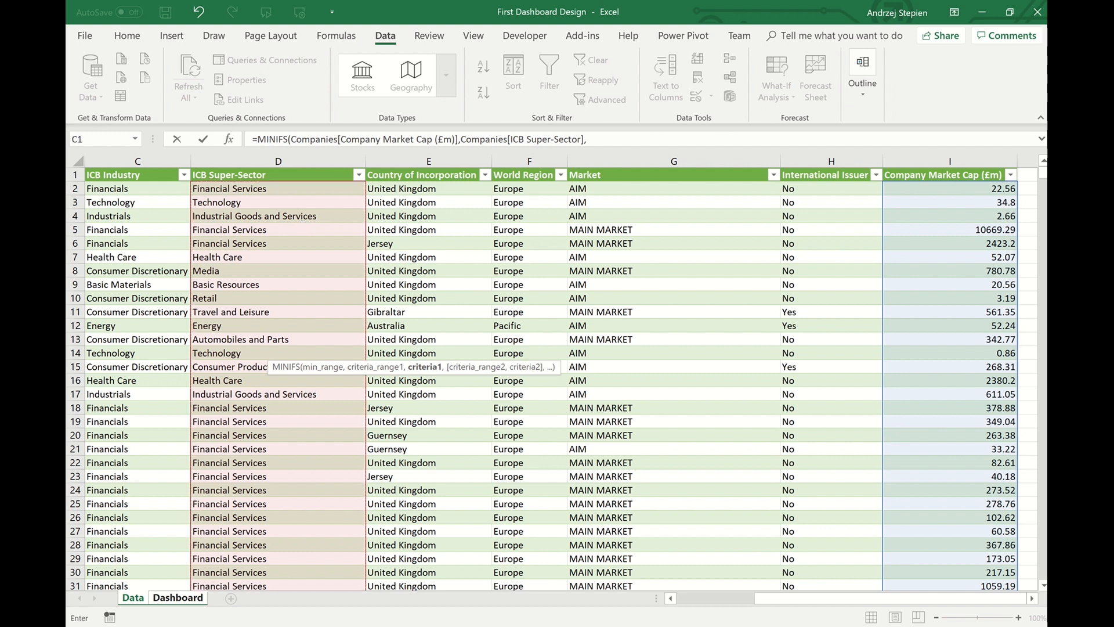
left_click(183, 604)
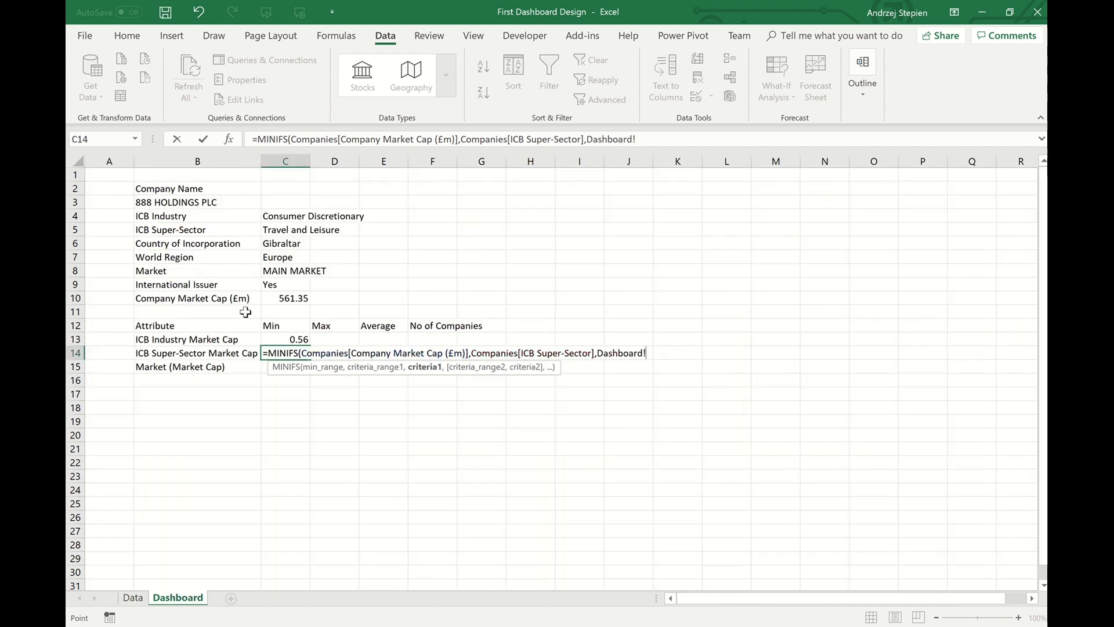
left_click(287, 231)
type(")")
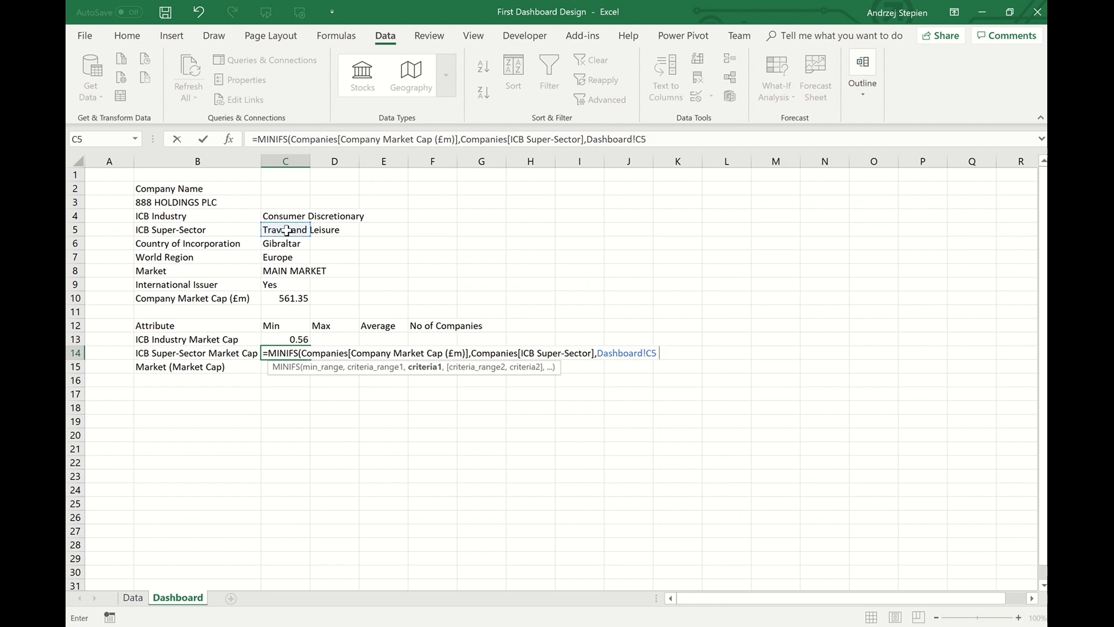
key("Return")
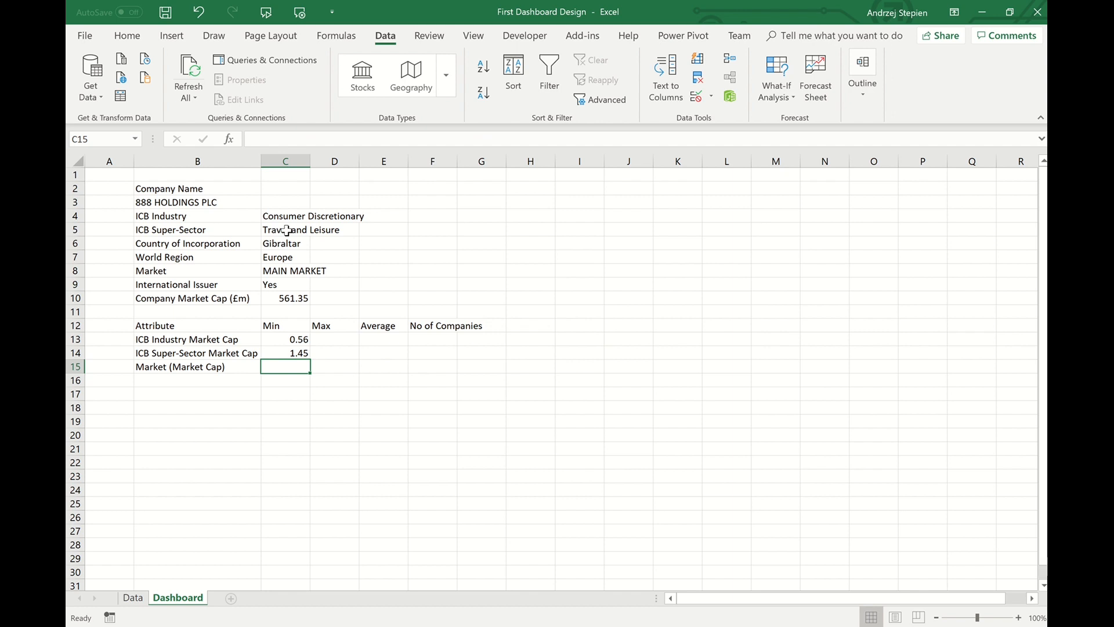
- Start a MINIFS formula in C15 with the Data sheet's Company Market Cap (£m) column as the minimum range
type("=minf")
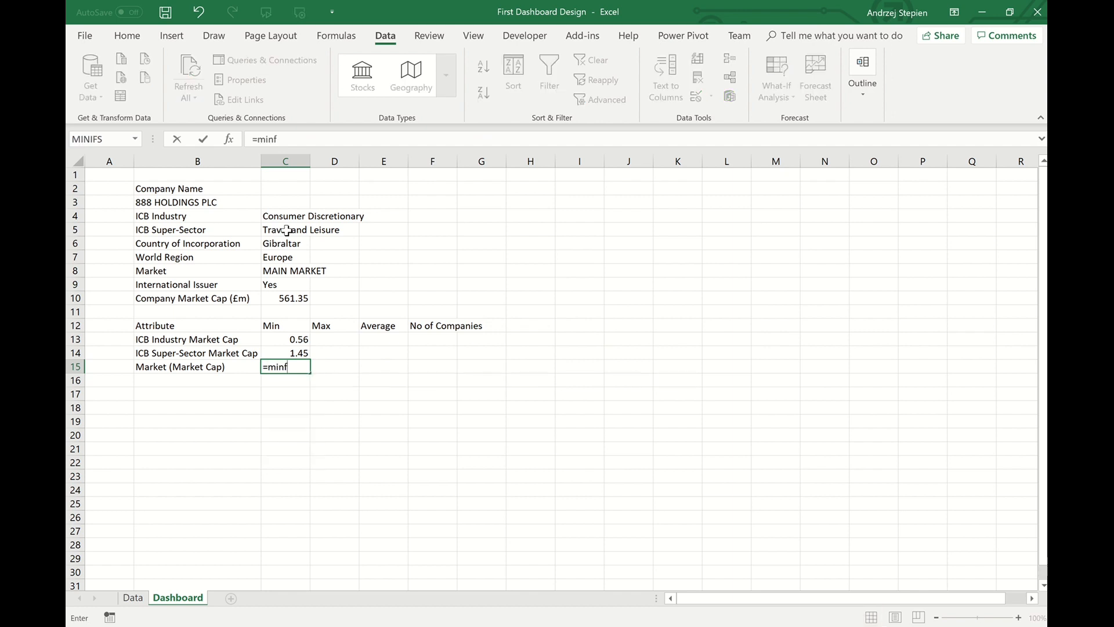
key("BackSpace")
type("if")
key("Tab")
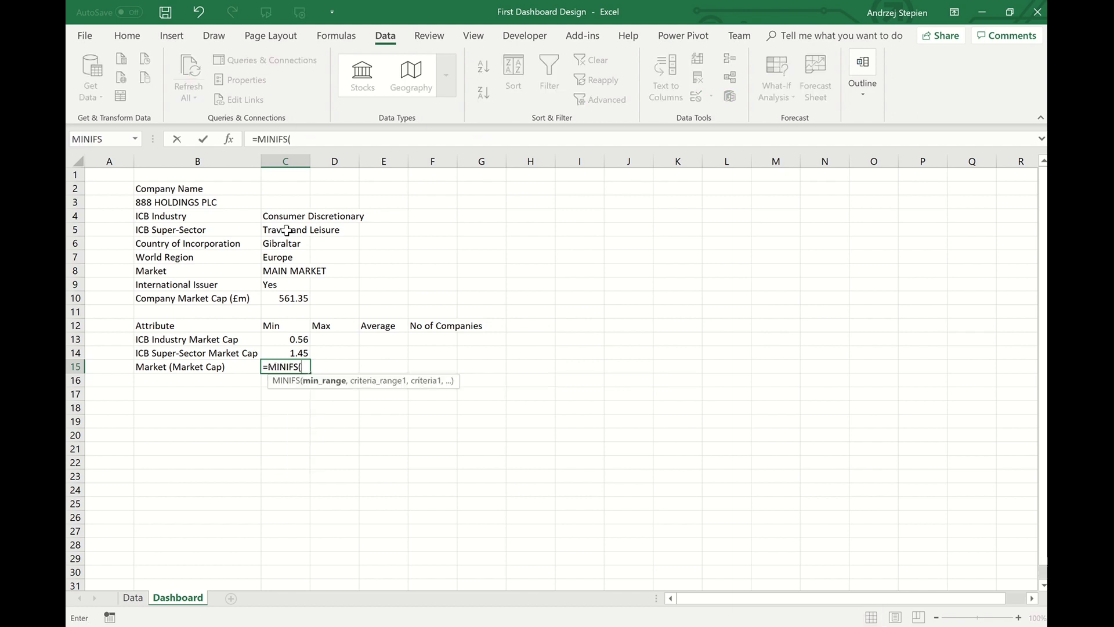
left_click(133, 597)
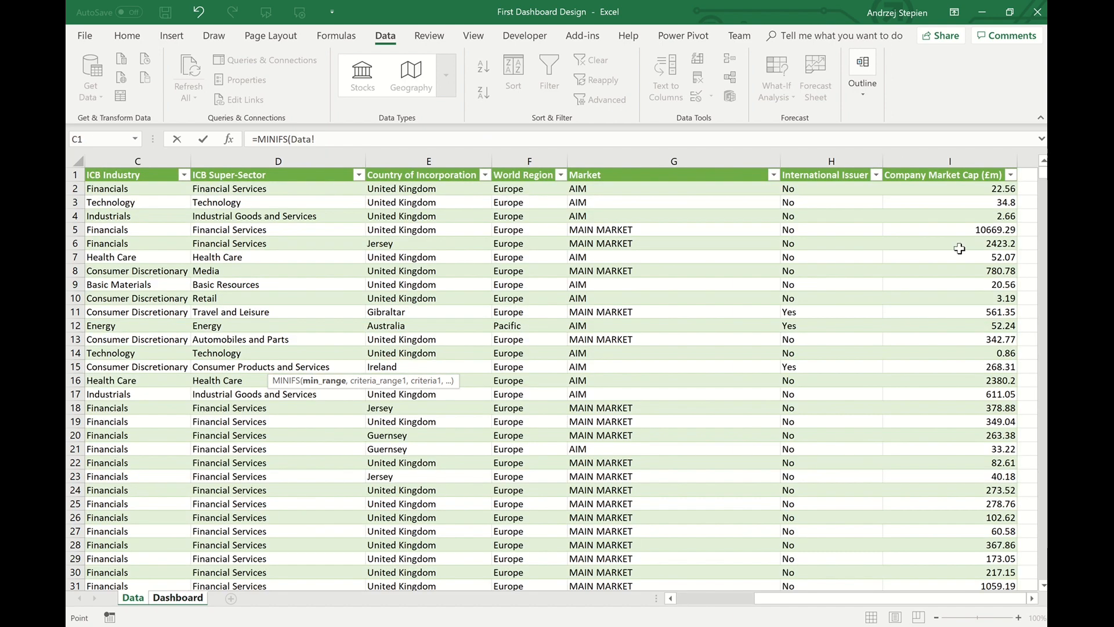
left_click(935, 172)
type(",")
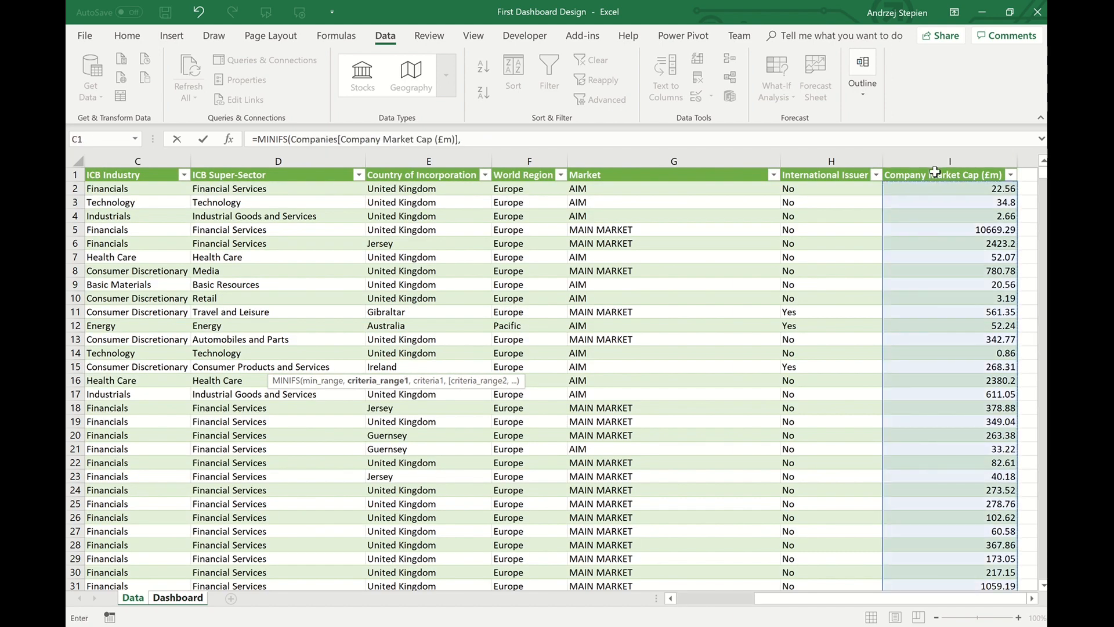
- Complete the MINIFS formula in C15 with the Market column as criteria range and absolute Dashboard cell $C$8 as criteria
left_click(662, 169)
type(",")
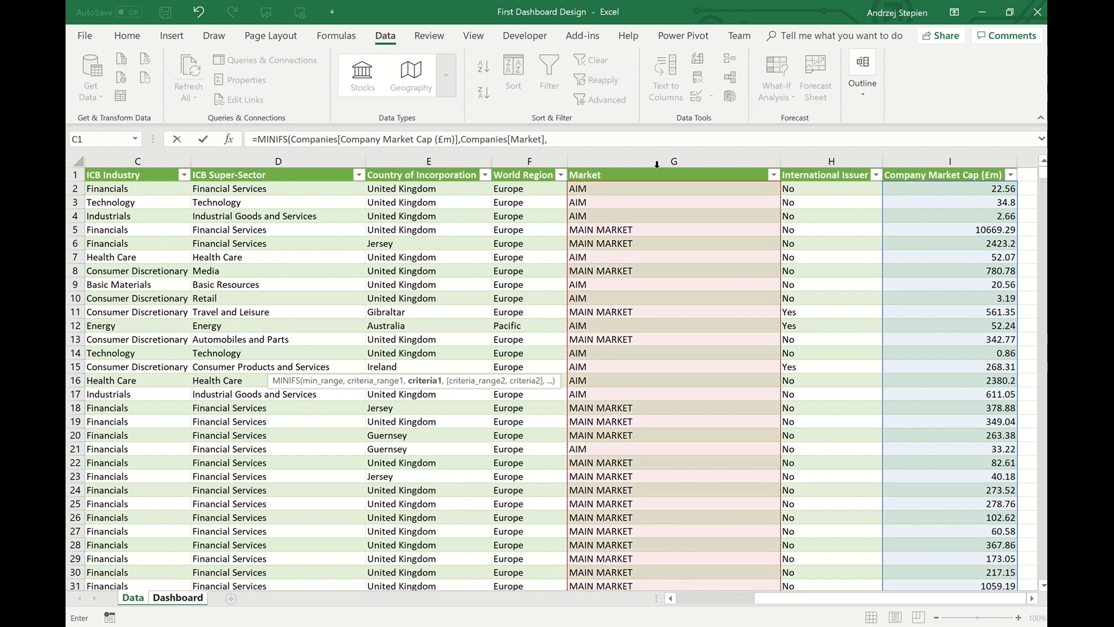
left_click(177, 598)
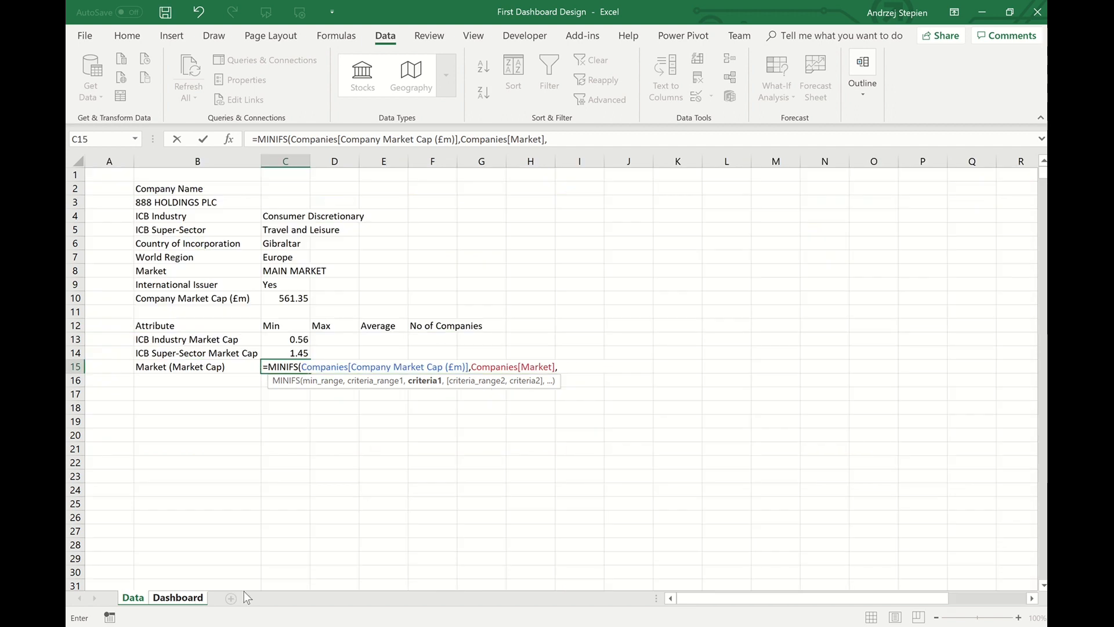
left_click(281, 271)
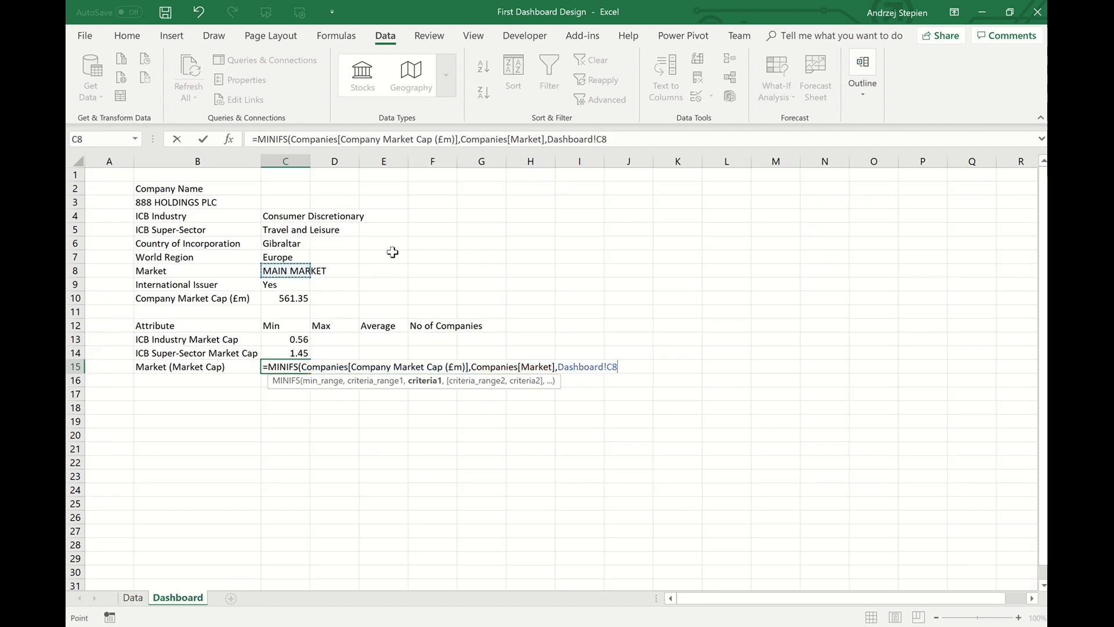
key("F4")
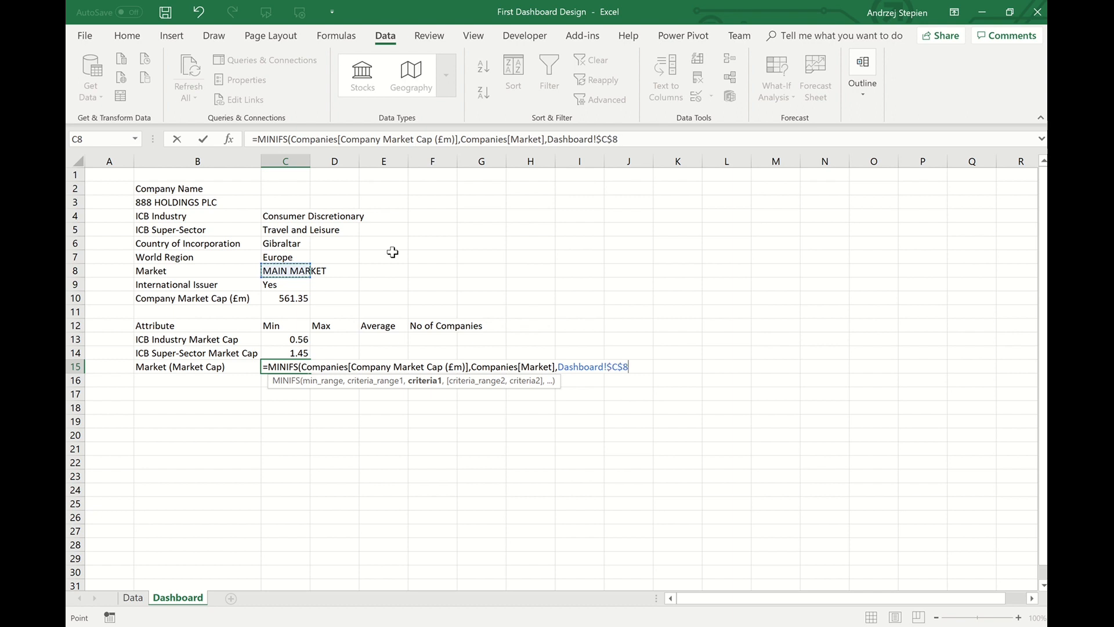
type(")")
key("Return")
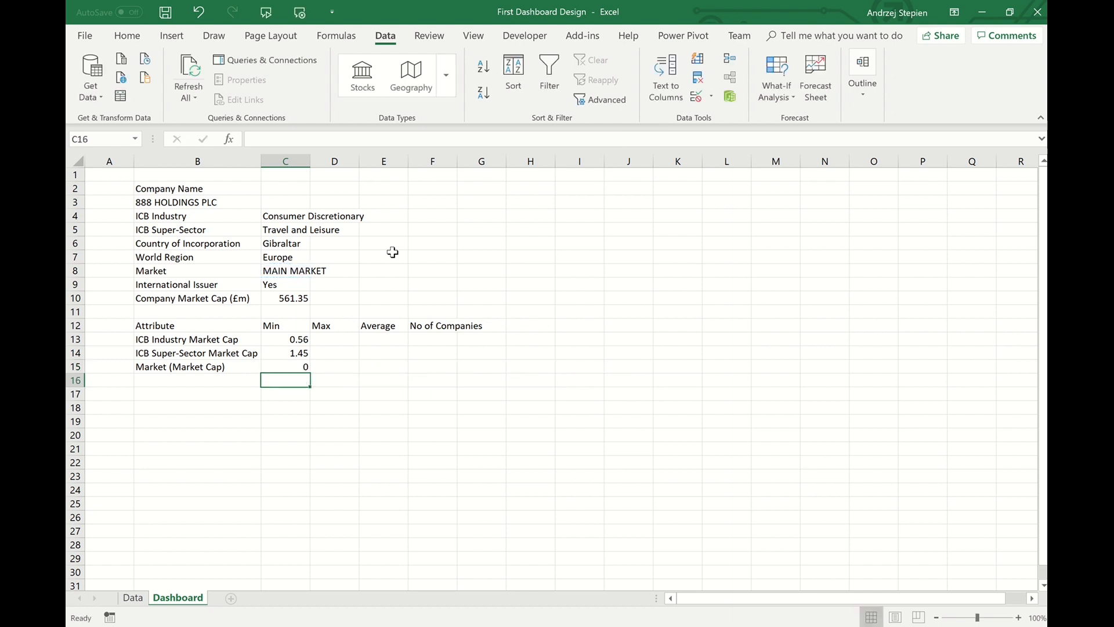
- Copy the ICB Industry MINIFS formula text from C13 into the Max and Average cells D13 and E13
left_click(285, 337)
left_click(276, 354)
left_click(284, 366)
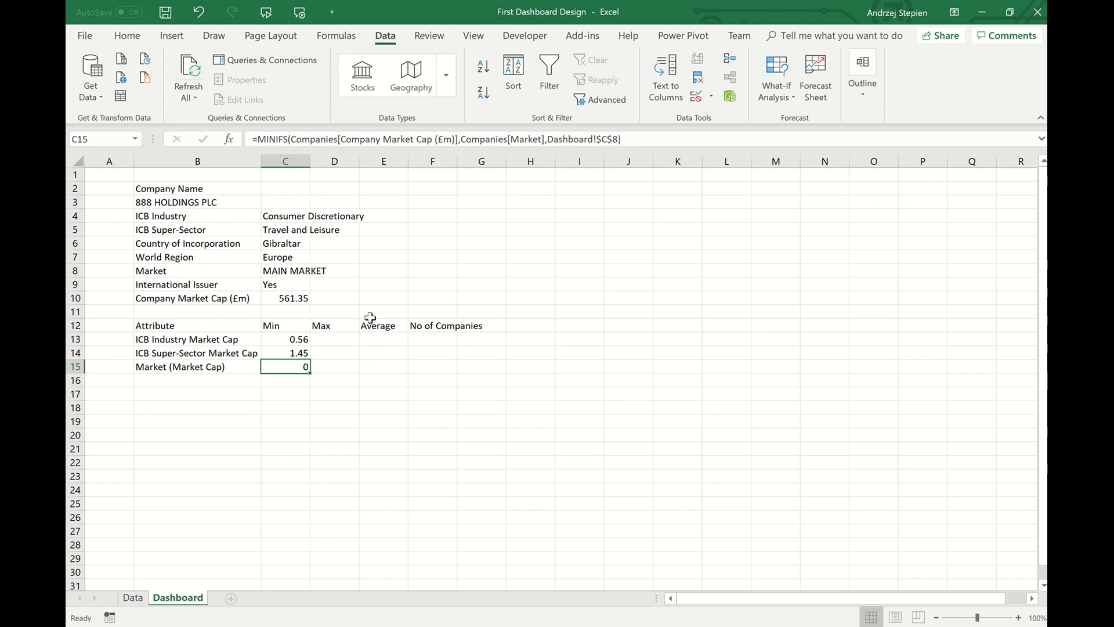
left_click(285, 339)
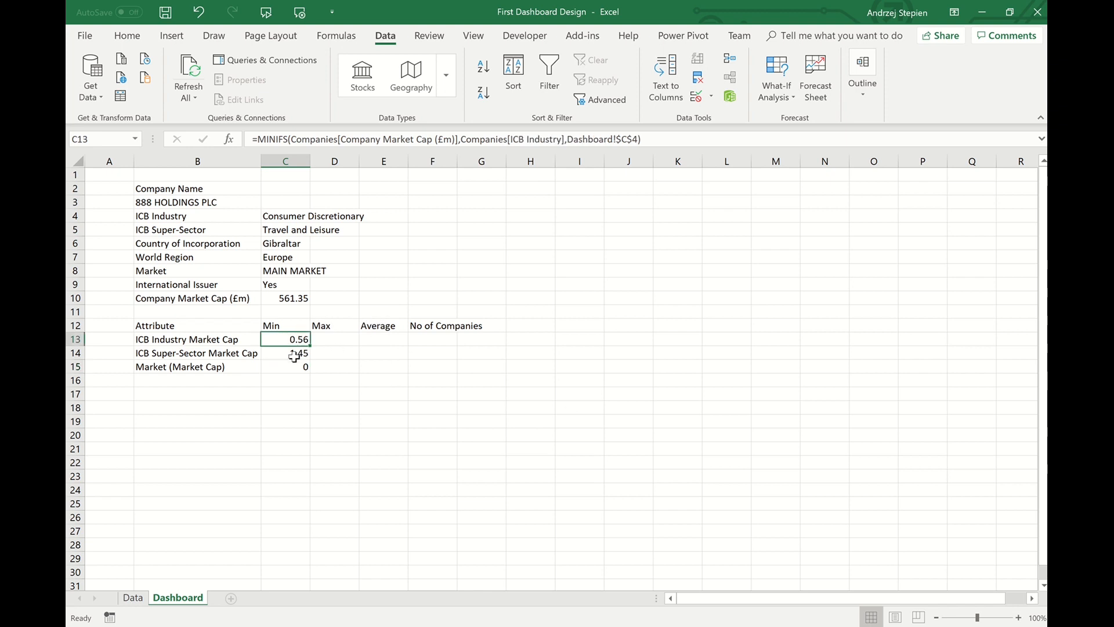
left_click_drag(655, 141, 169, 106)
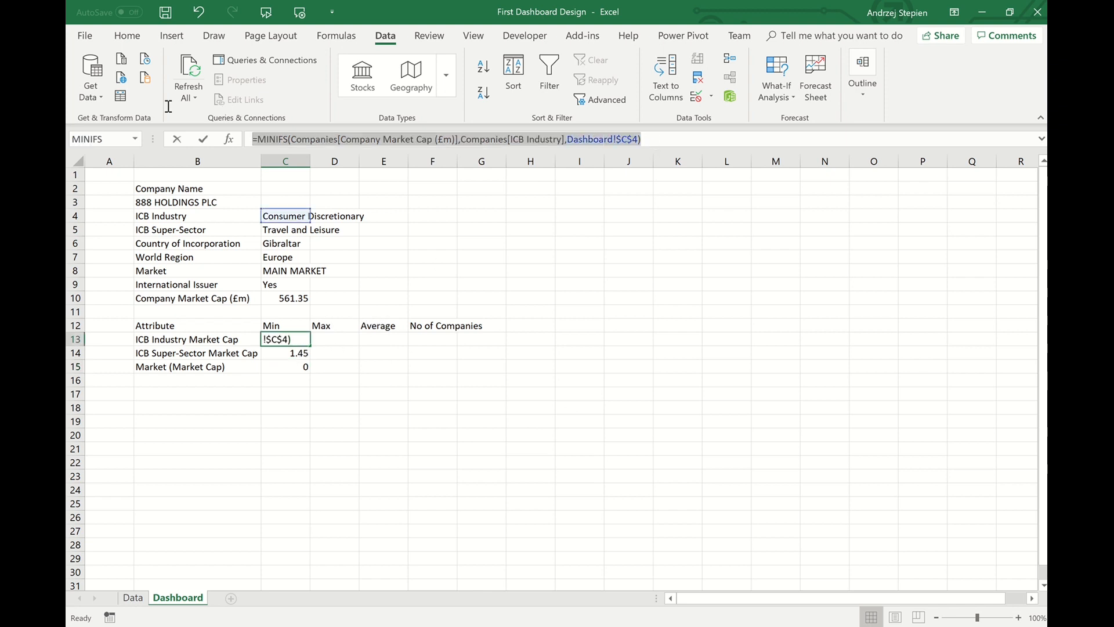
key("Escape")
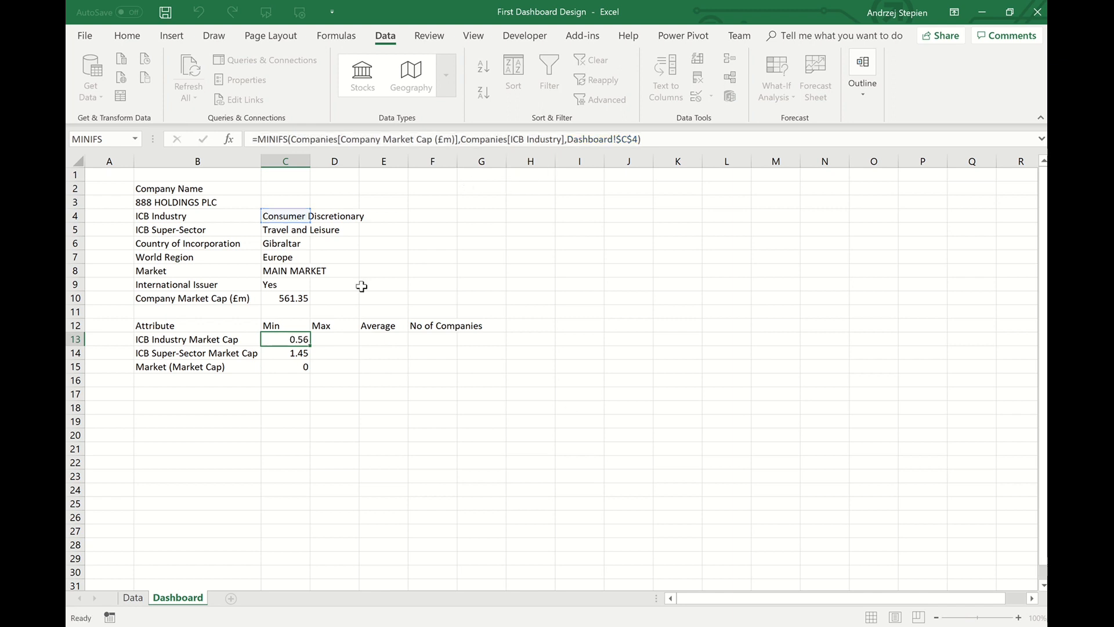
left_click(332, 342)
left_click(375, 140)
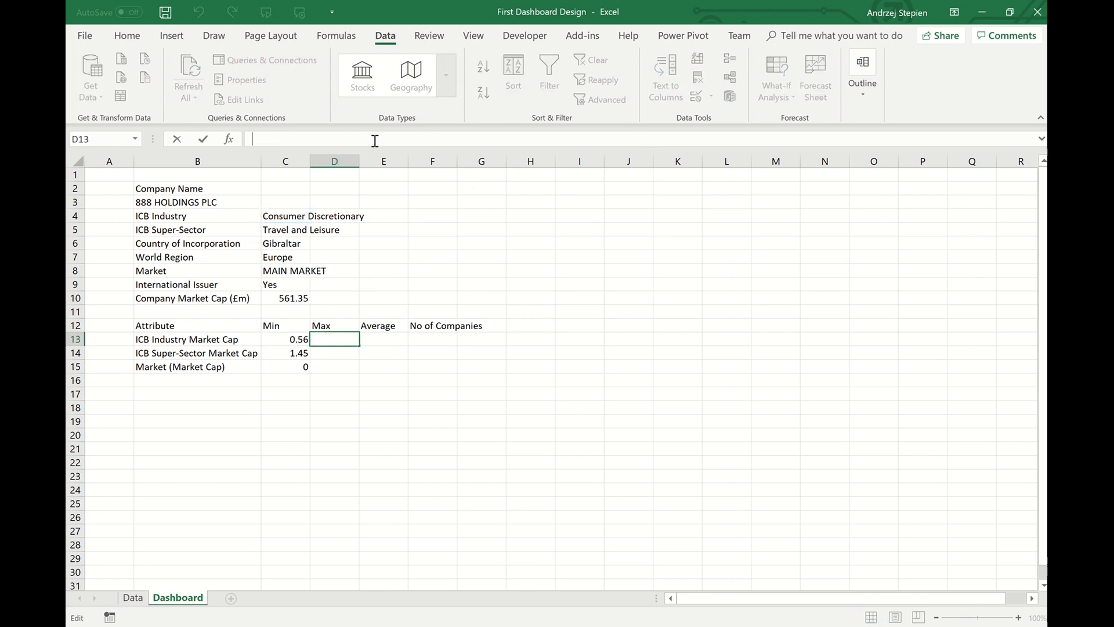
key("ctrl+v")
key("Return")
key("Right")
key("Up")
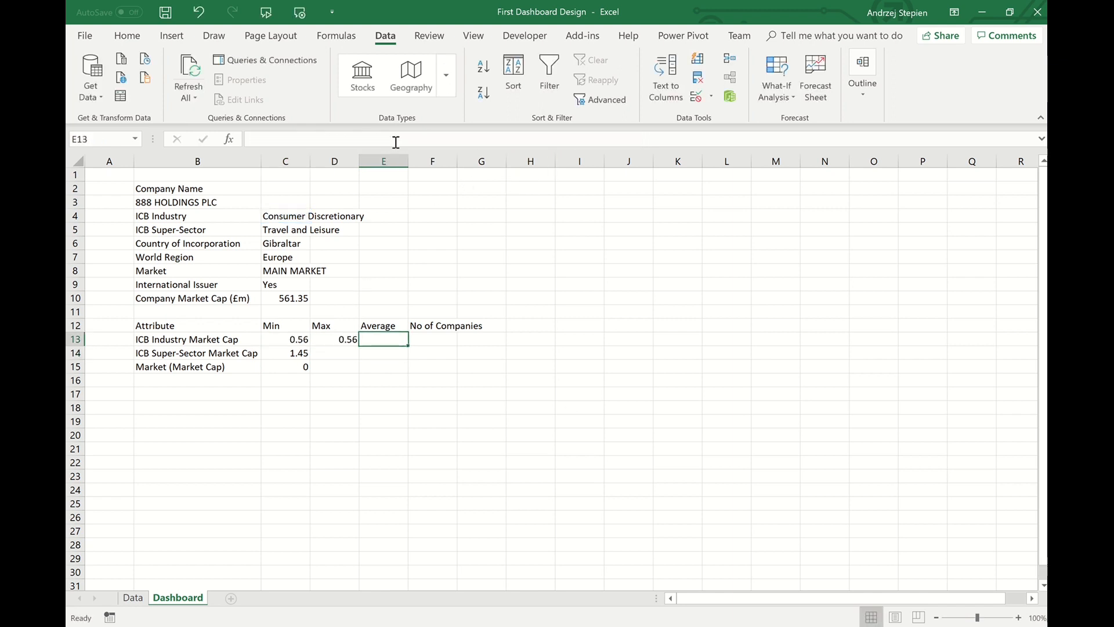
key("ctrl+v")
- Copy the ICB Super-Sector MINIFS formula text from C14 into D14 and E14, keeping the reference to C5
key("Down")
key("Down")
key("Left")
key("Left")
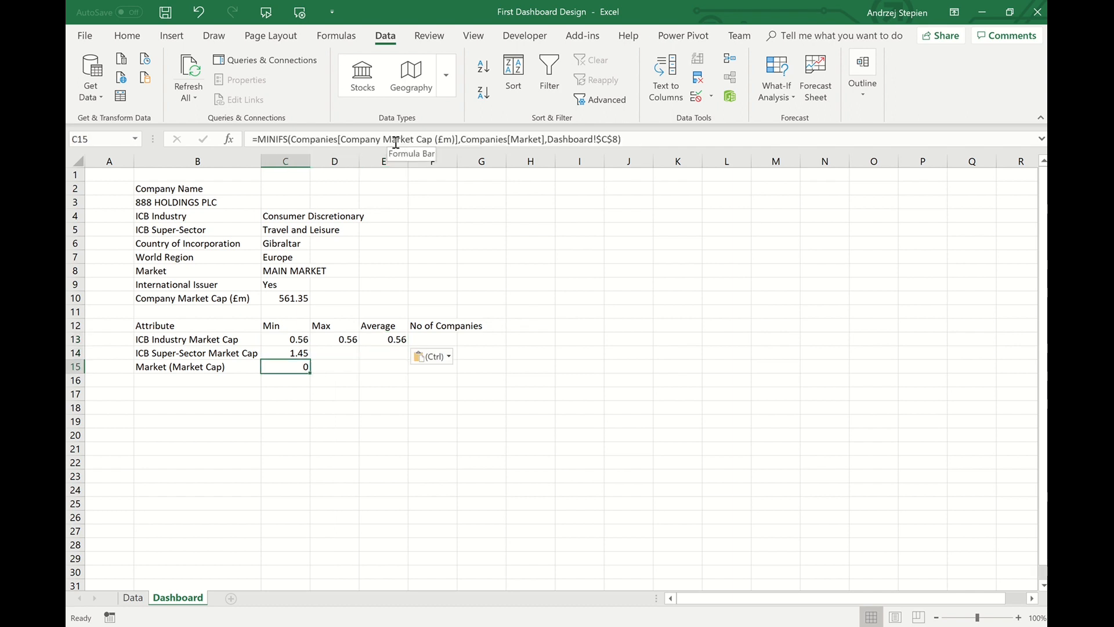
key("Up")
left_click_drag(684, 138, 156, 126)
key("ctrl+Return")
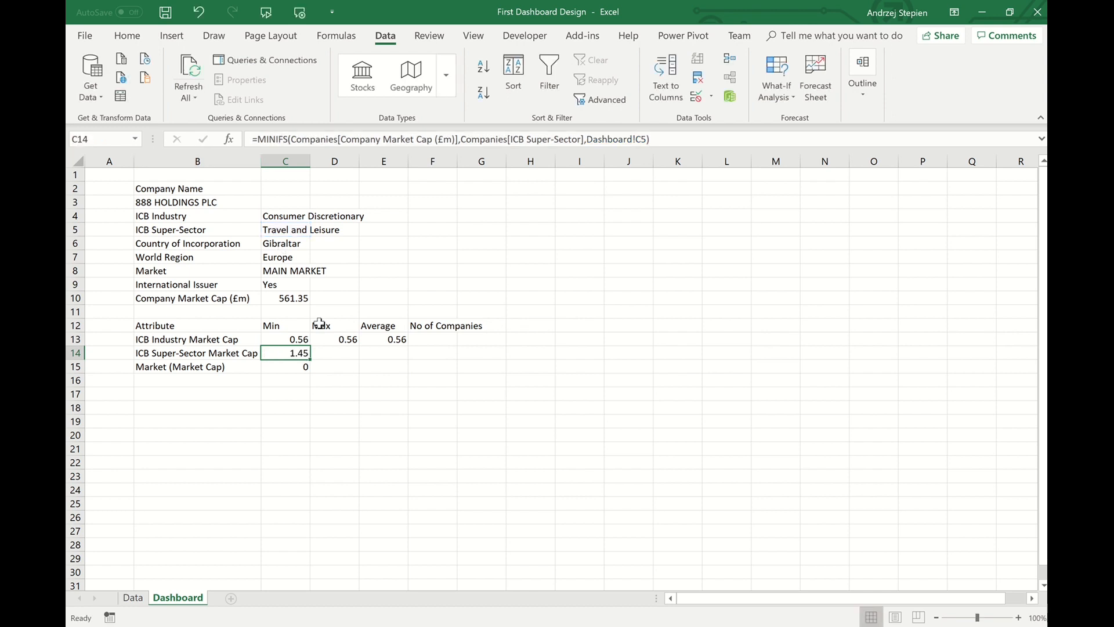
left_click(331, 351)
key("ctrl+v")
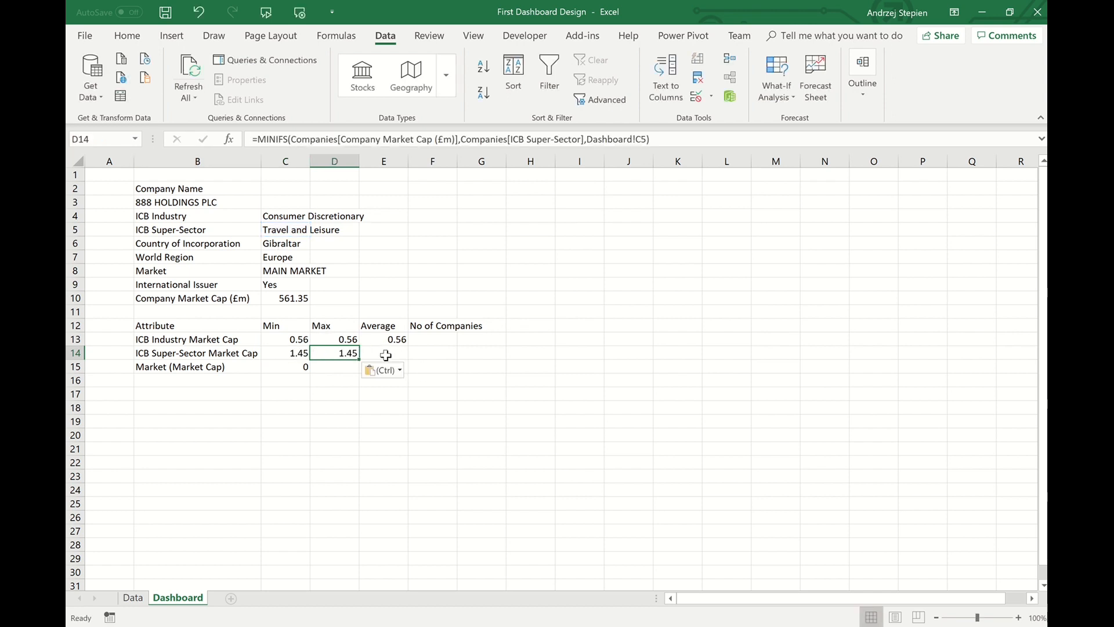
left_click(386, 354)
key("ctrl+v")
- Copy the Market MINIFS formula text from C15 into the Max and Average cells D15 and E15
left_click(299, 366)
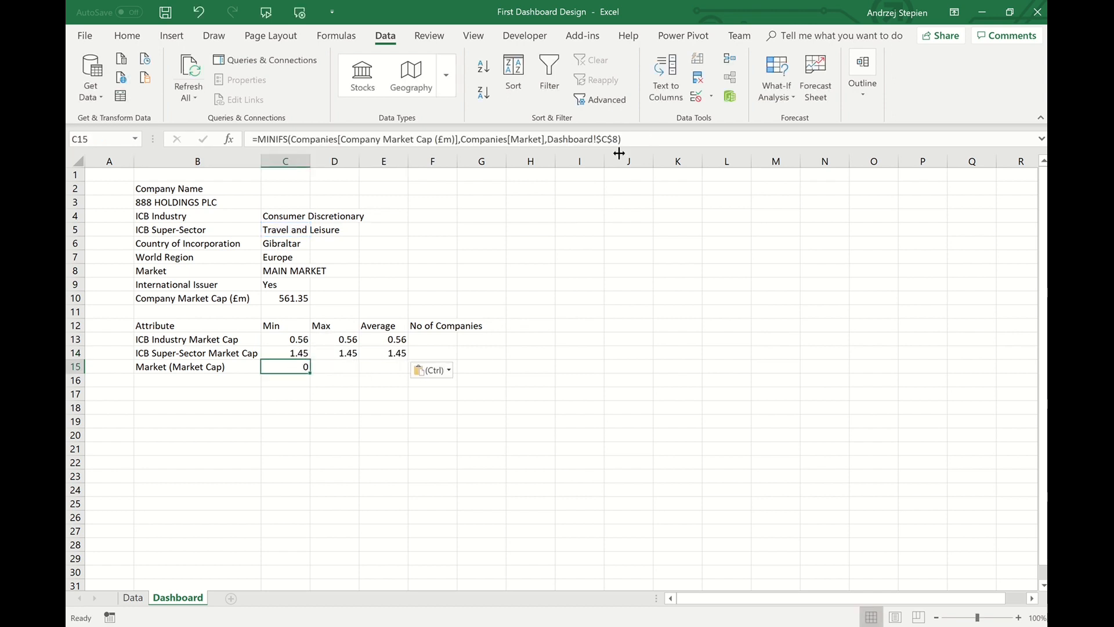
left_click_drag(621, 139, 228, 144)
key("ctrl+c")
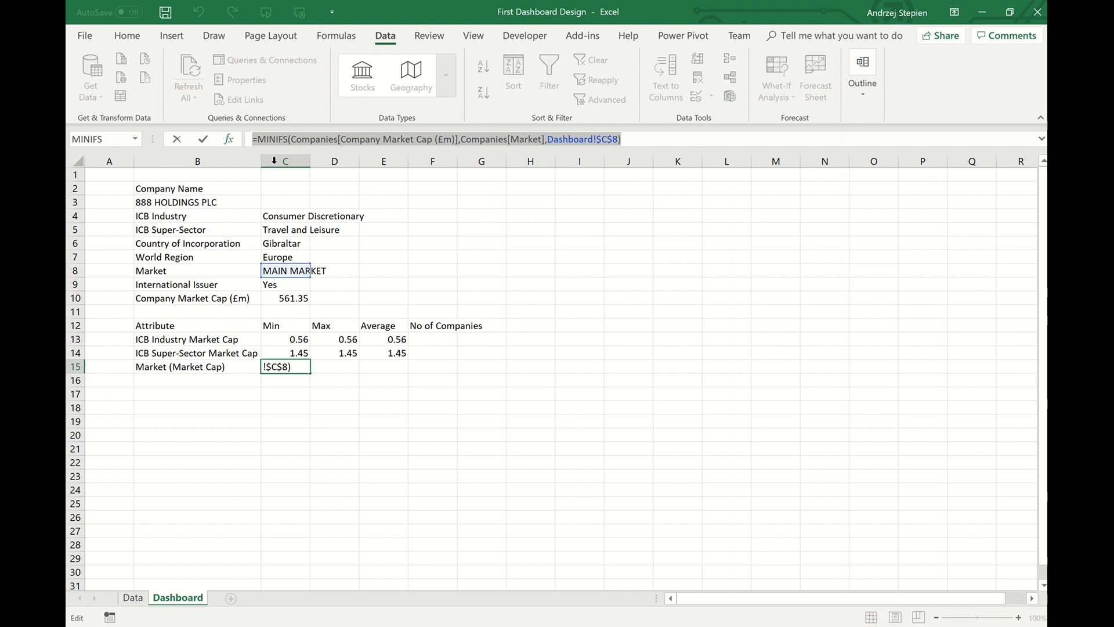
key("Escape")
left_click(335, 367)
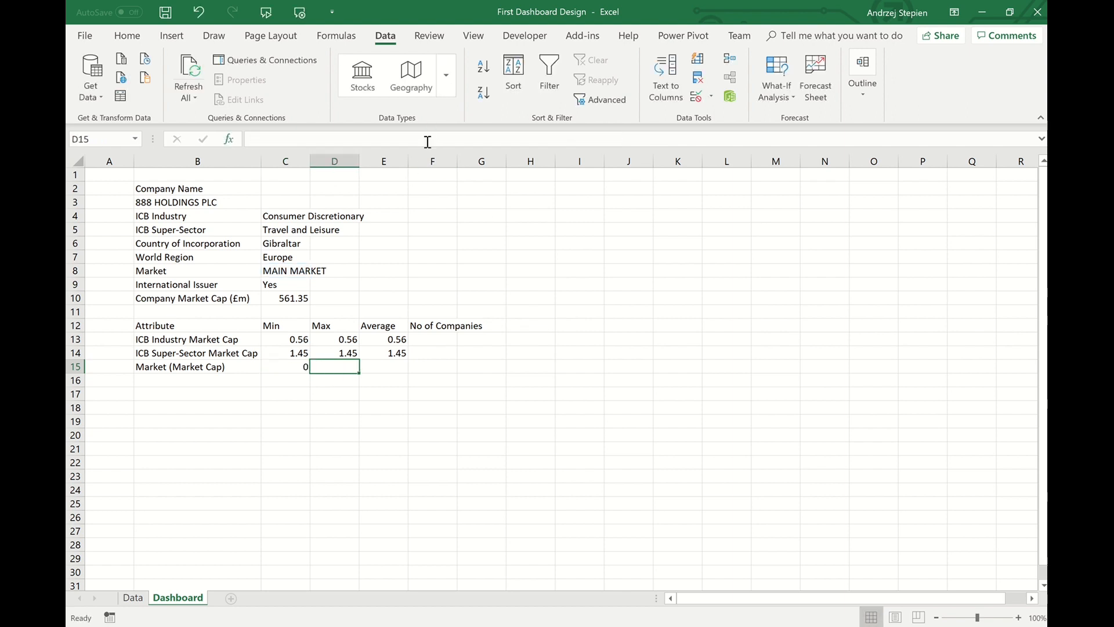
left_click(428, 141)
key("ctrl+v")
key("Tab")
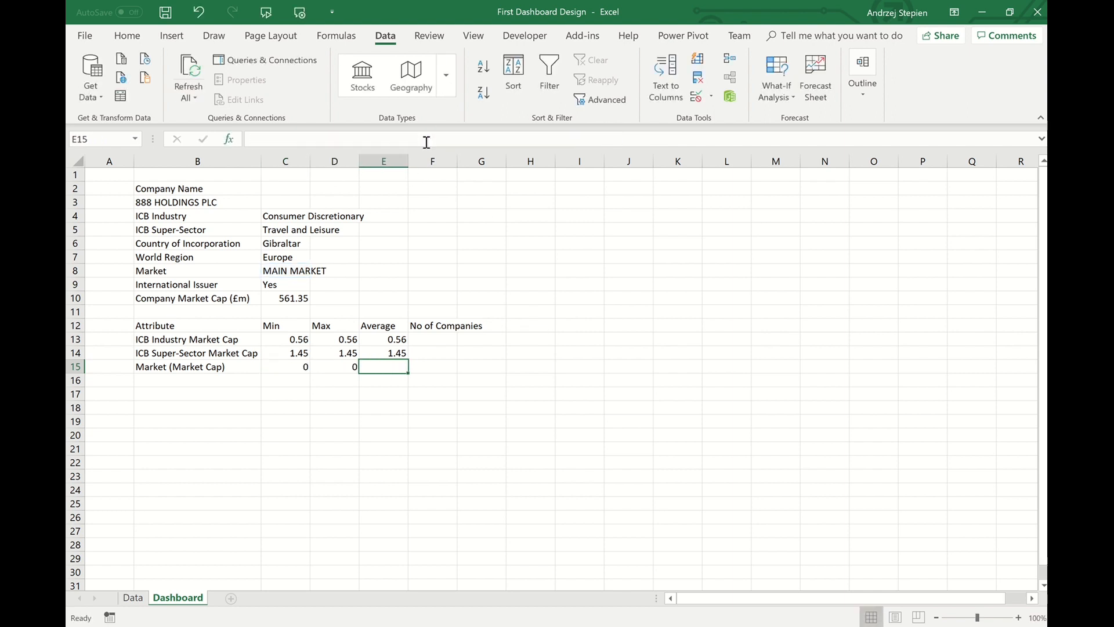
key("ctrl+v")
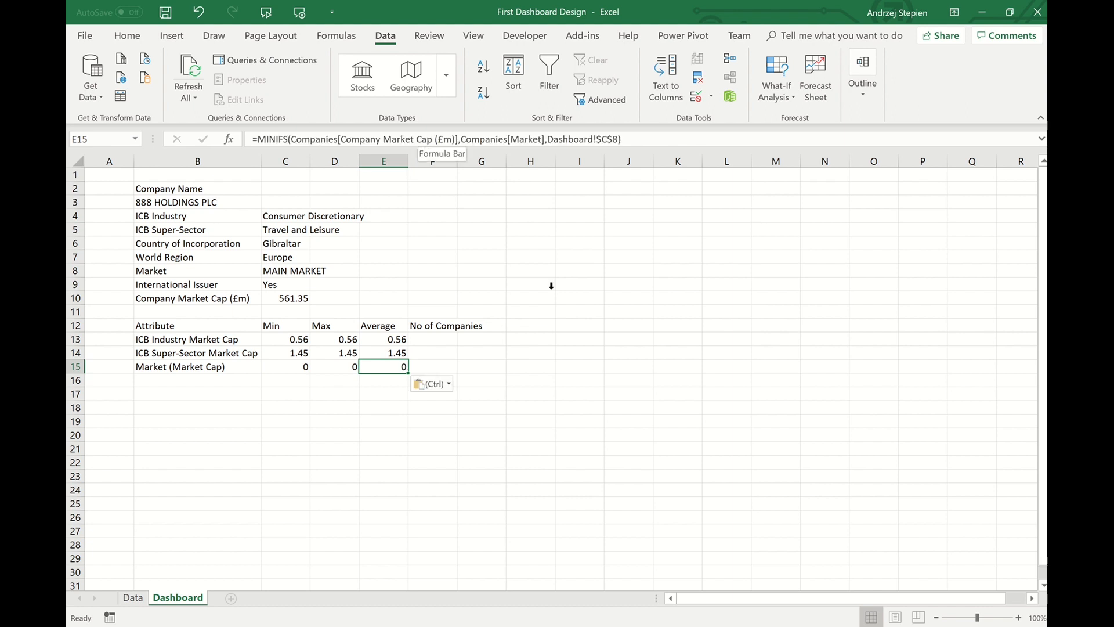
- Replace MINIFS with MAXIFS in all the formulas of the Max cells D13:D15
left_click_drag(347, 340, 346, 366)
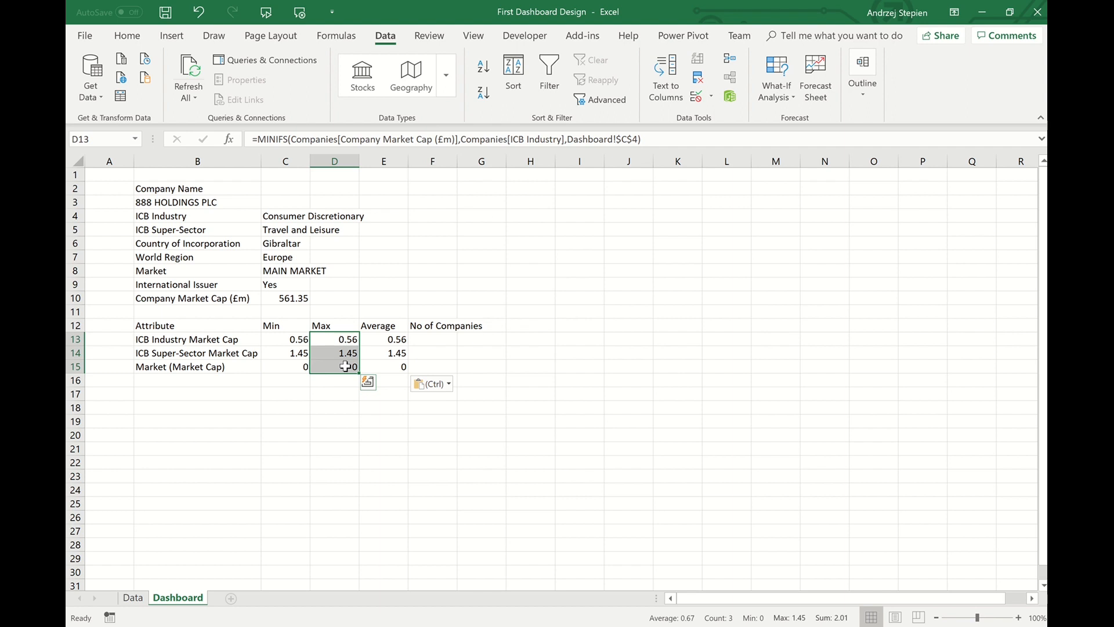
key("ctrl+h")
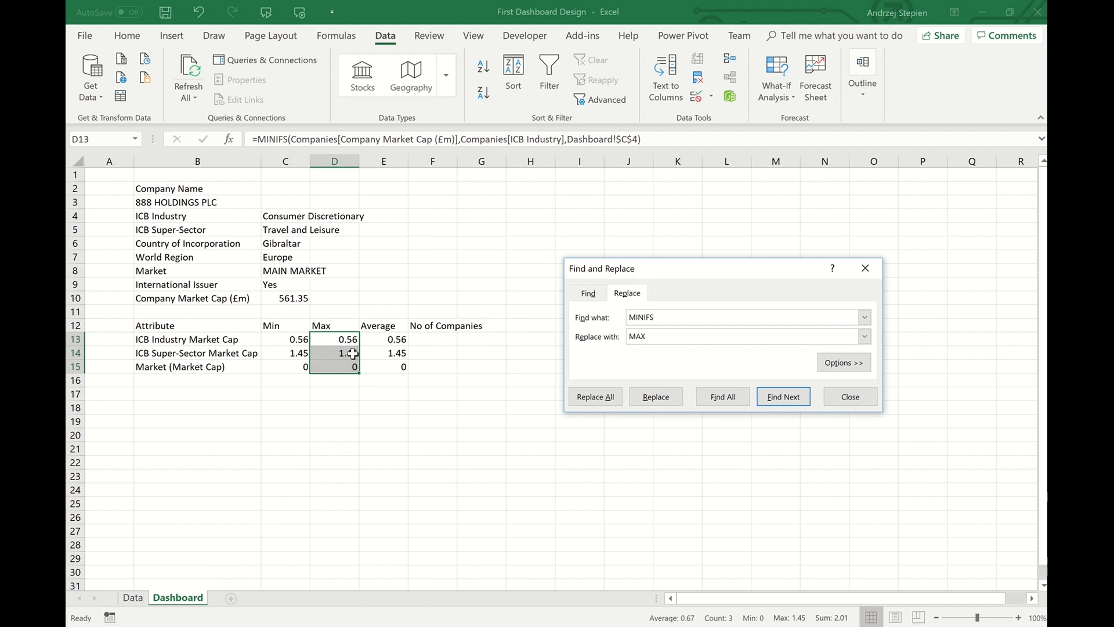
left_click(596, 400)
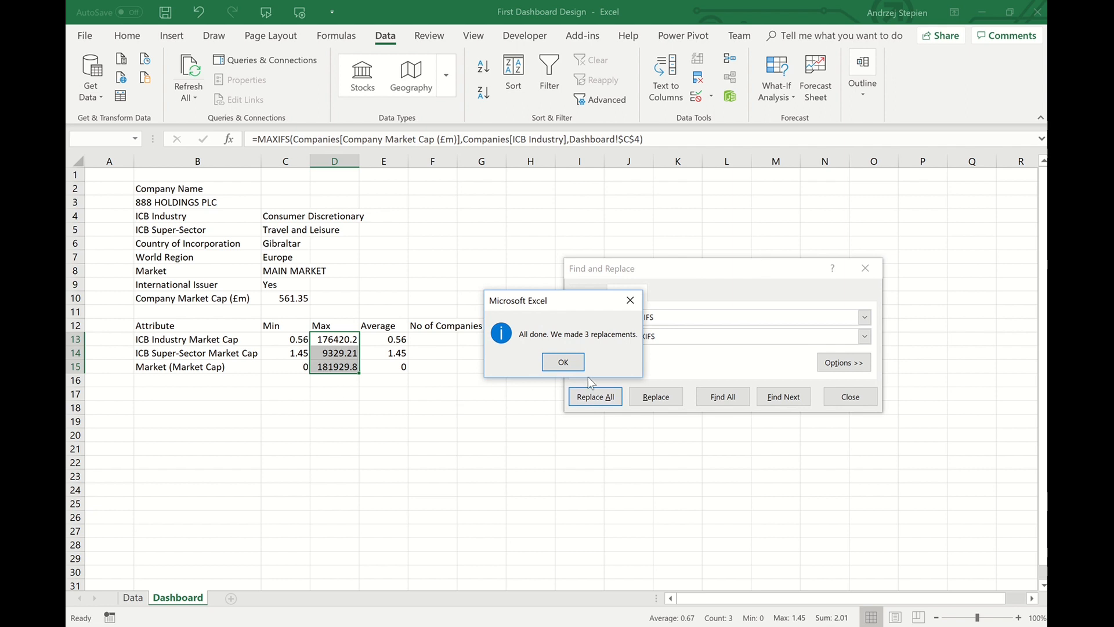
left_click(571, 368)
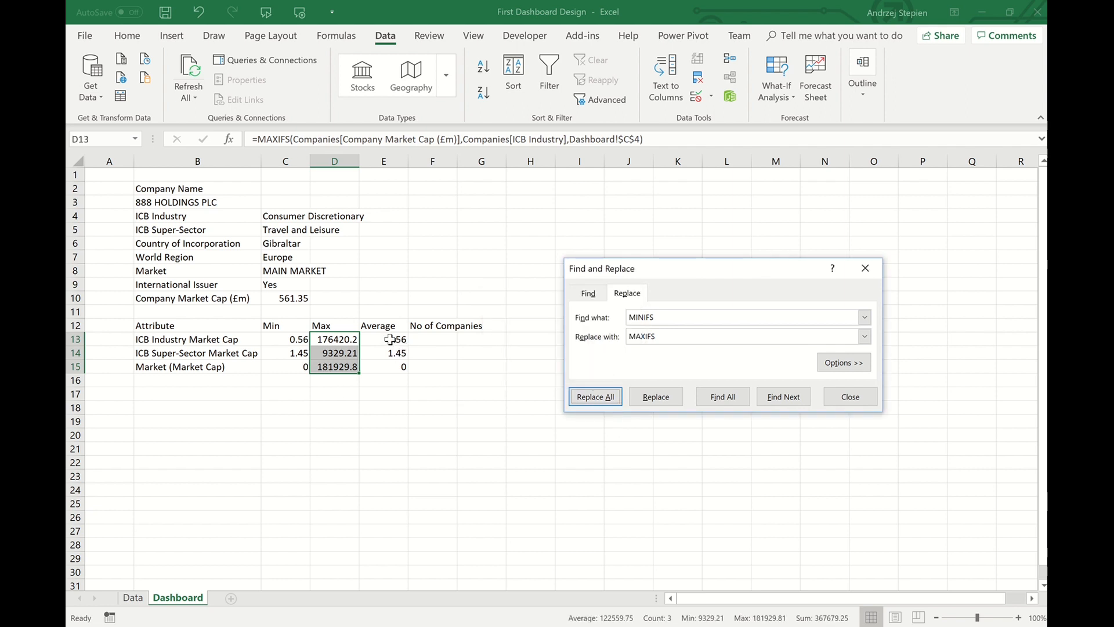
- Replace MINIFS with AVERAGEIFS in all the formulas of the Average cells E13:E15 and close Find and Replace
left_click_drag(389, 339, 384, 367)
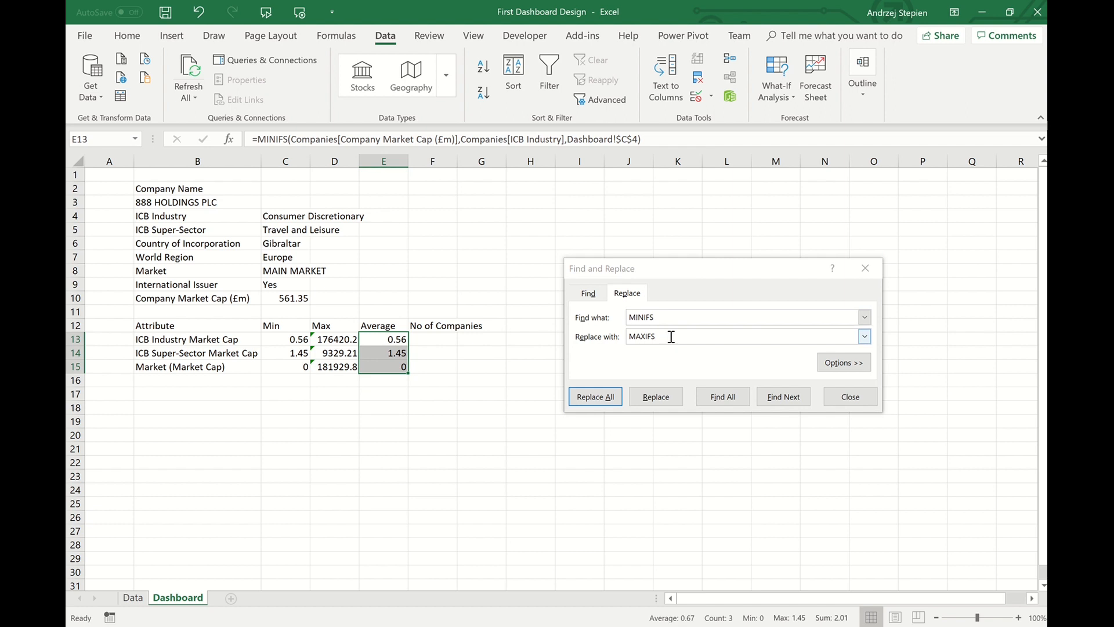
left_click(569, 340)
type("AVER")
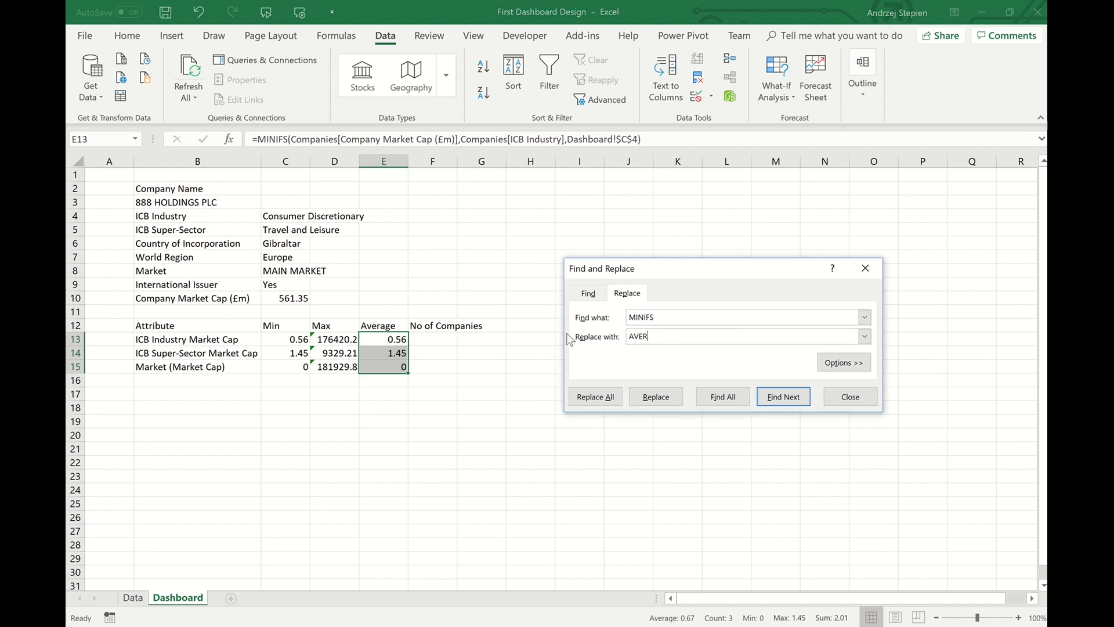
type("AGEIFS")
left_click(613, 405)
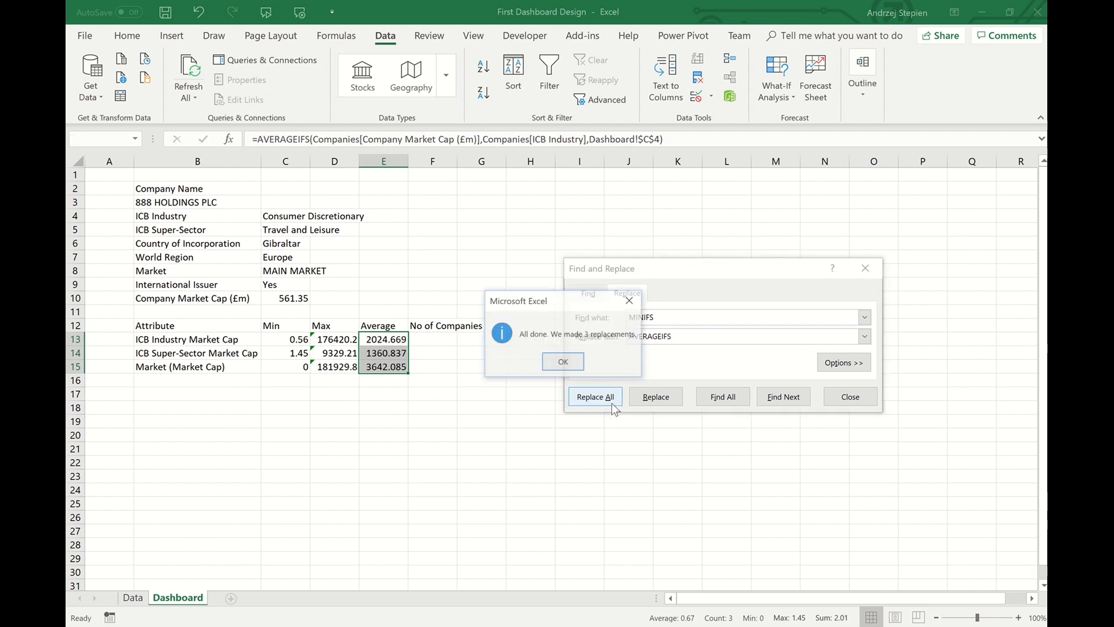
left_click(563, 365)
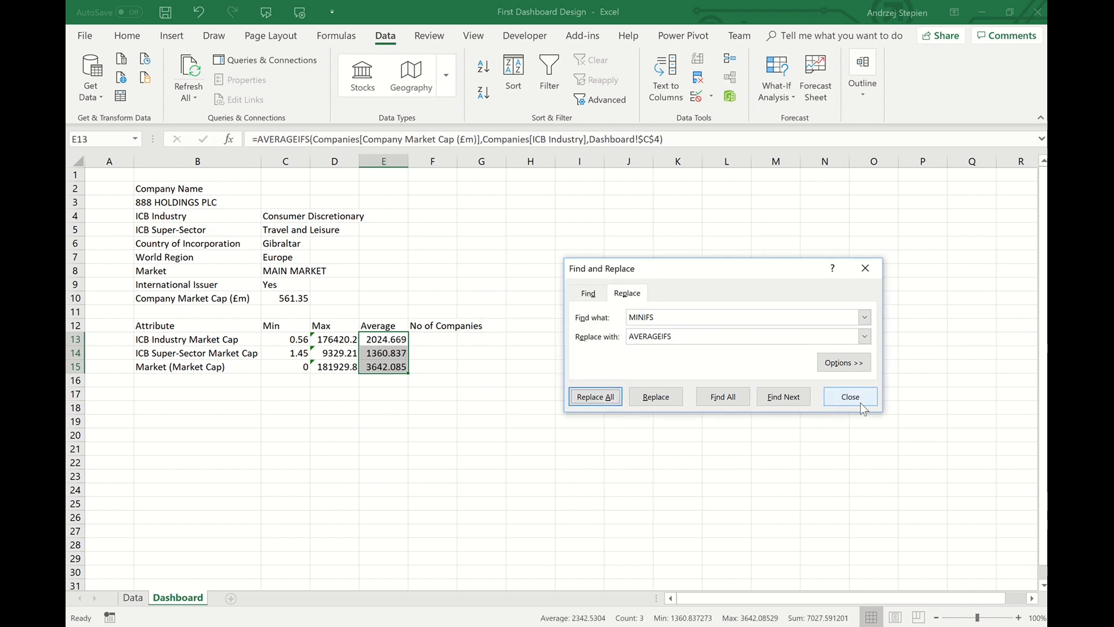
left_click(852, 398)
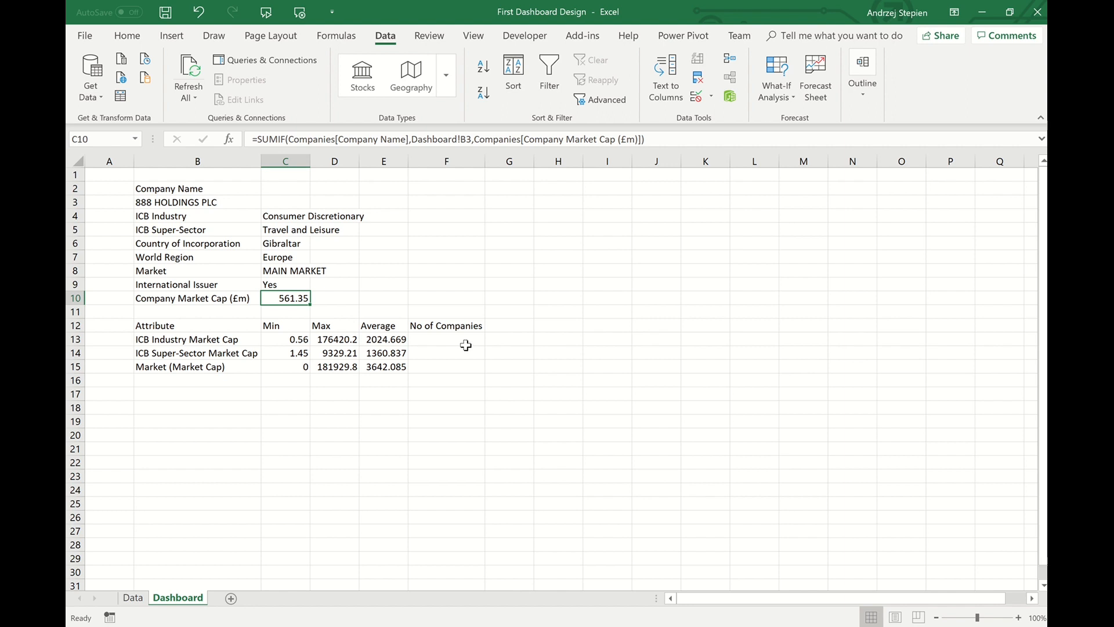
- Enter a COUNTIF formula in F13 with the Companies ICB Industry column as range and Dashboard cell C4 as criteria
left_click(133, 597)
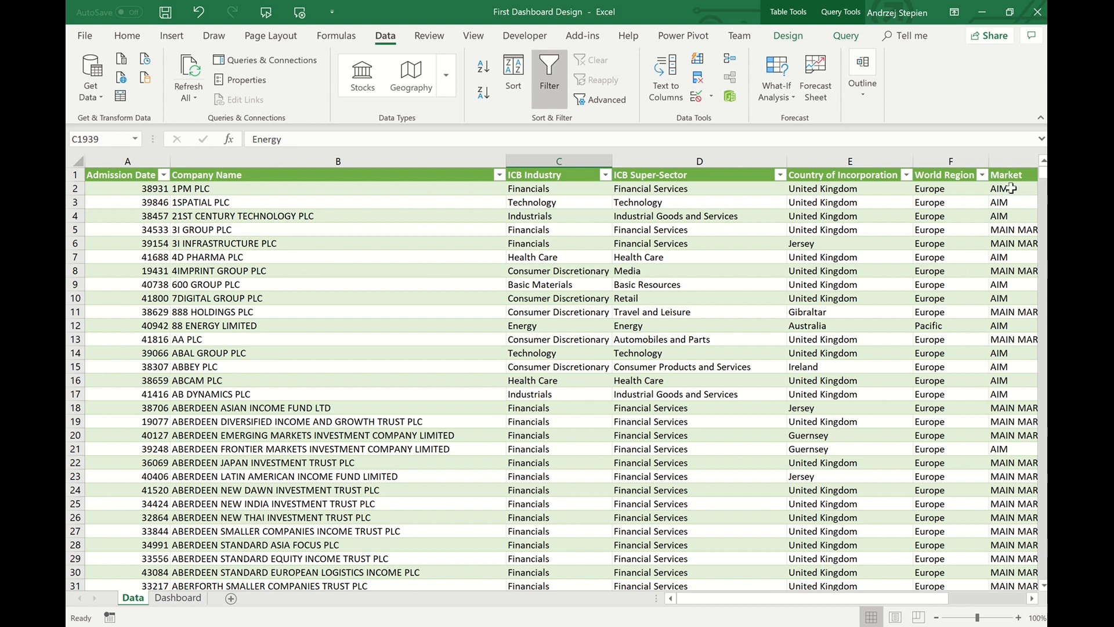
left_click(178, 598)
left_click(445, 340)
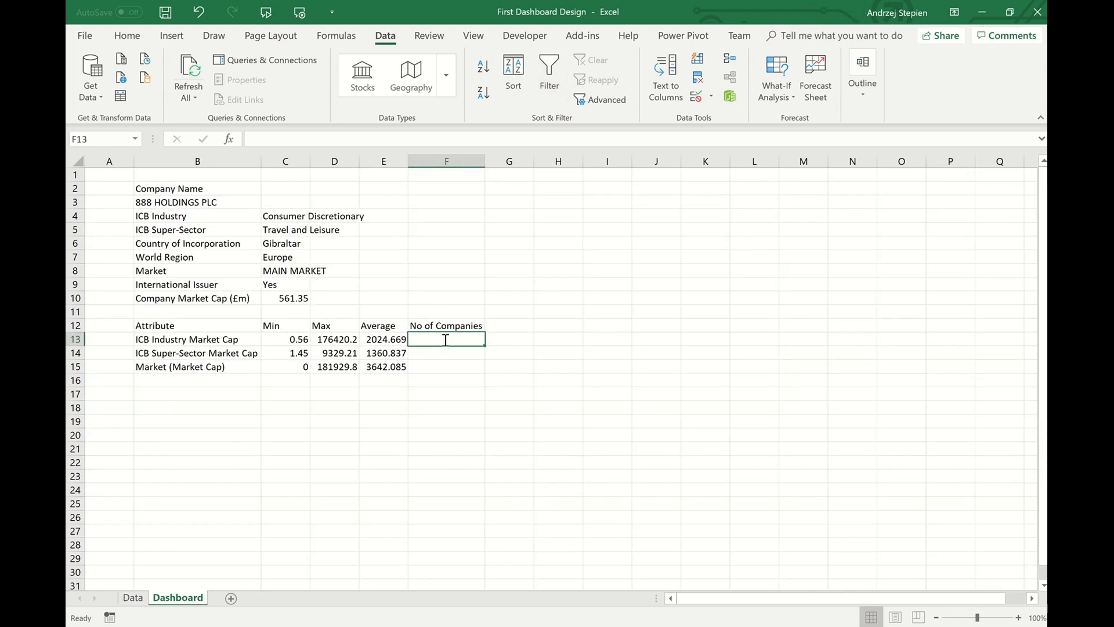
type("=COUNTIF(")
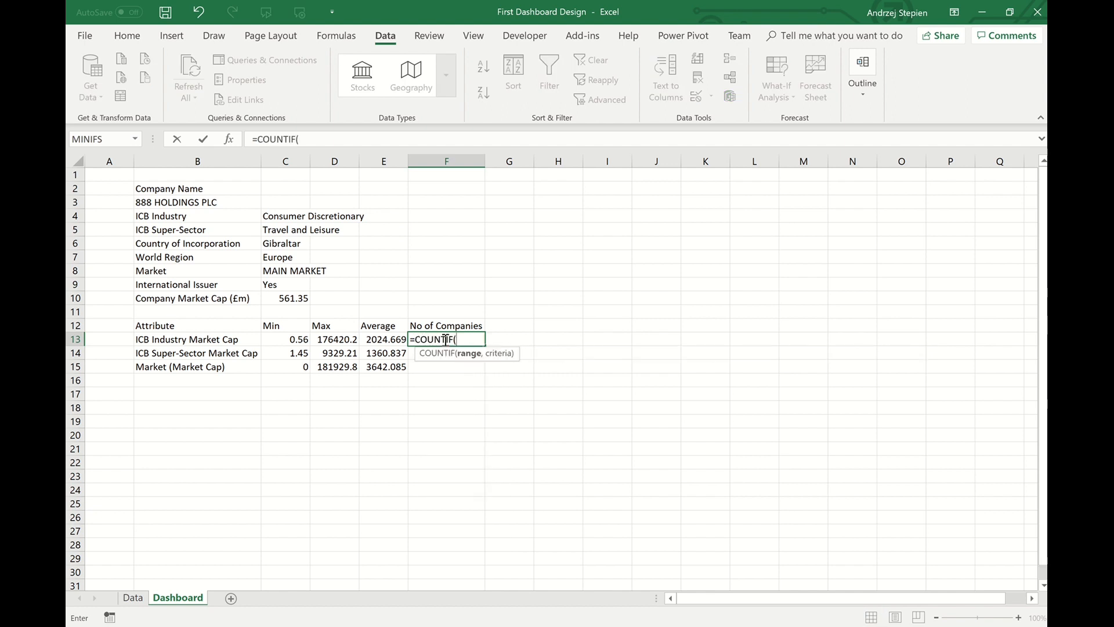
left_click(139, 600)
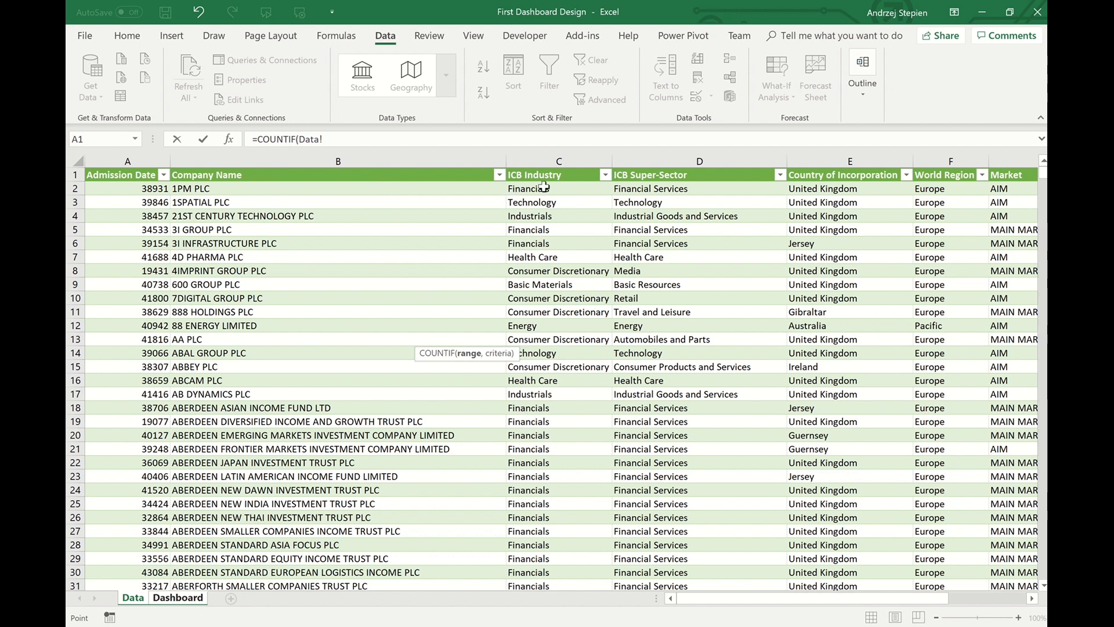
left_click(561, 166)
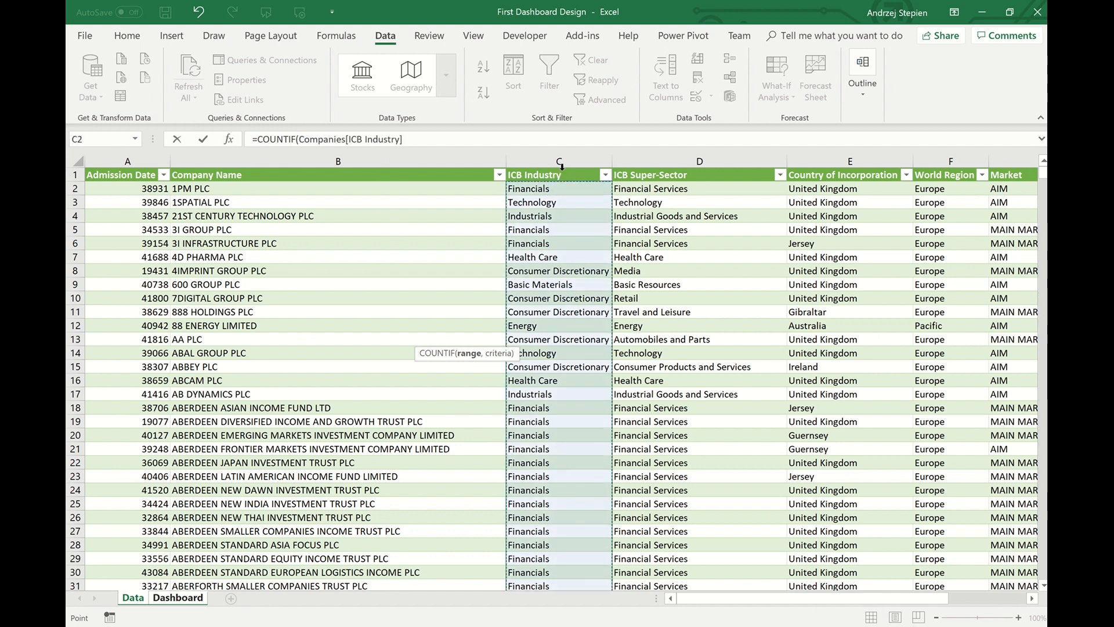
type(",")
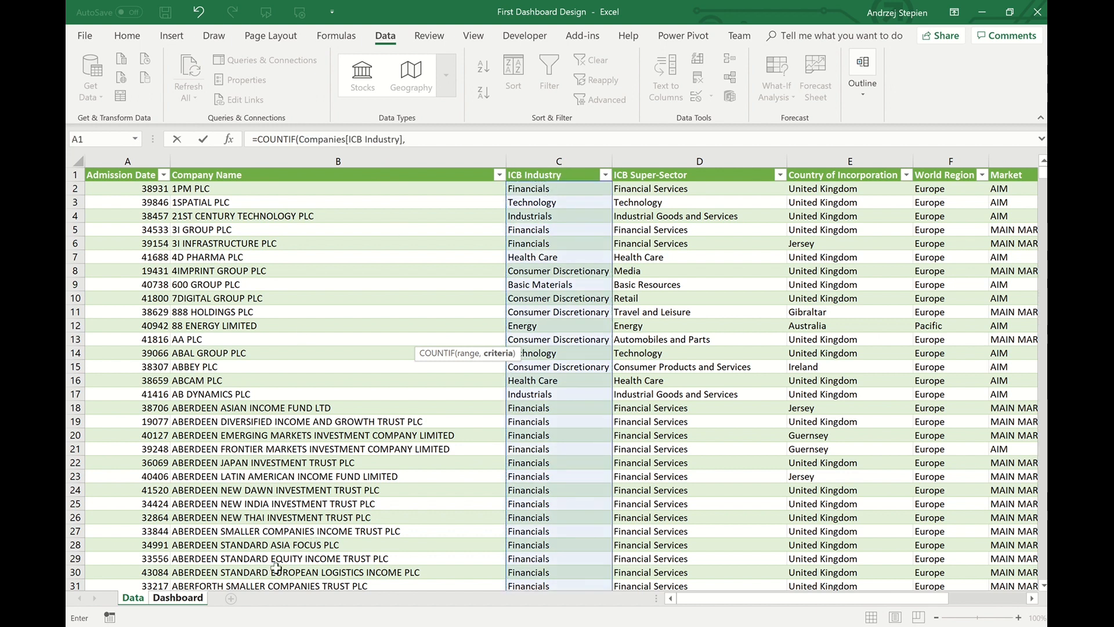
left_click(197, 600)
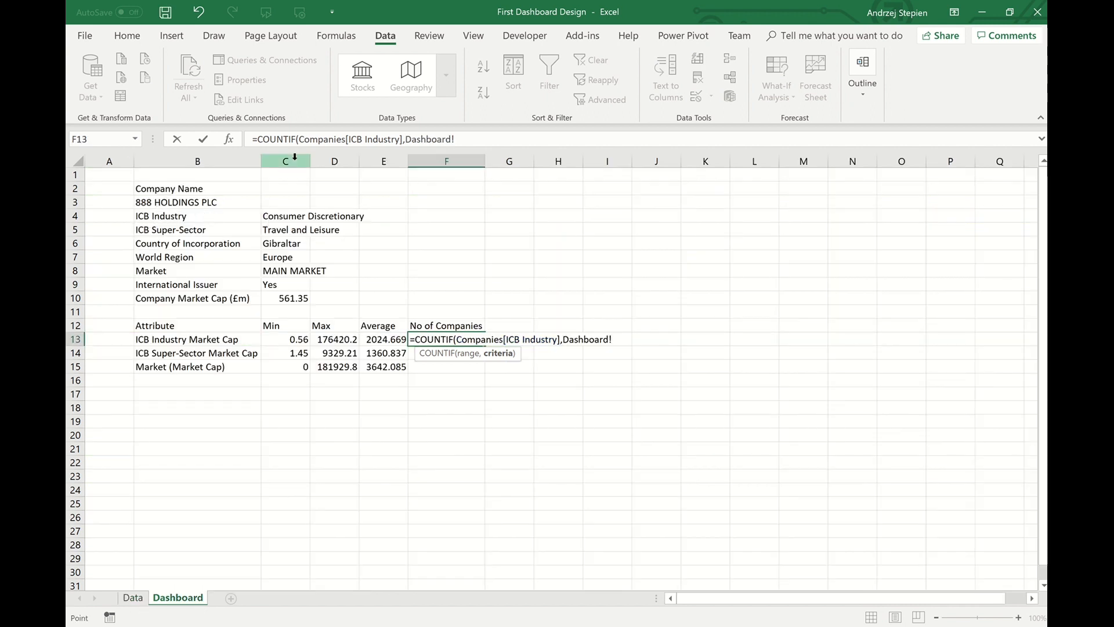
left_click(289, 218)
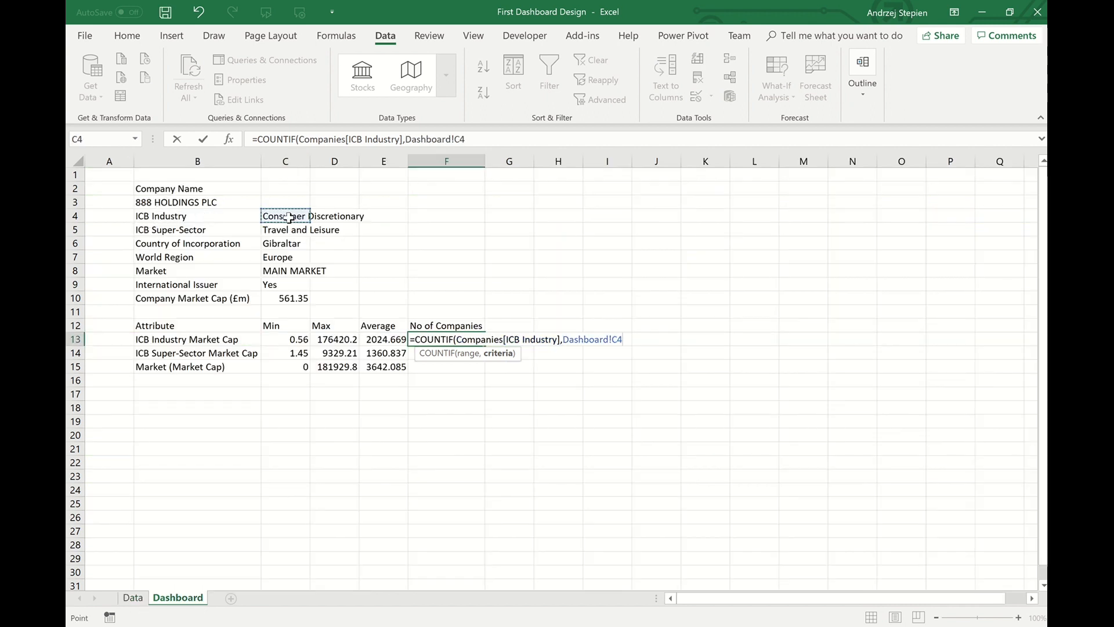
type(")")
key("Return")
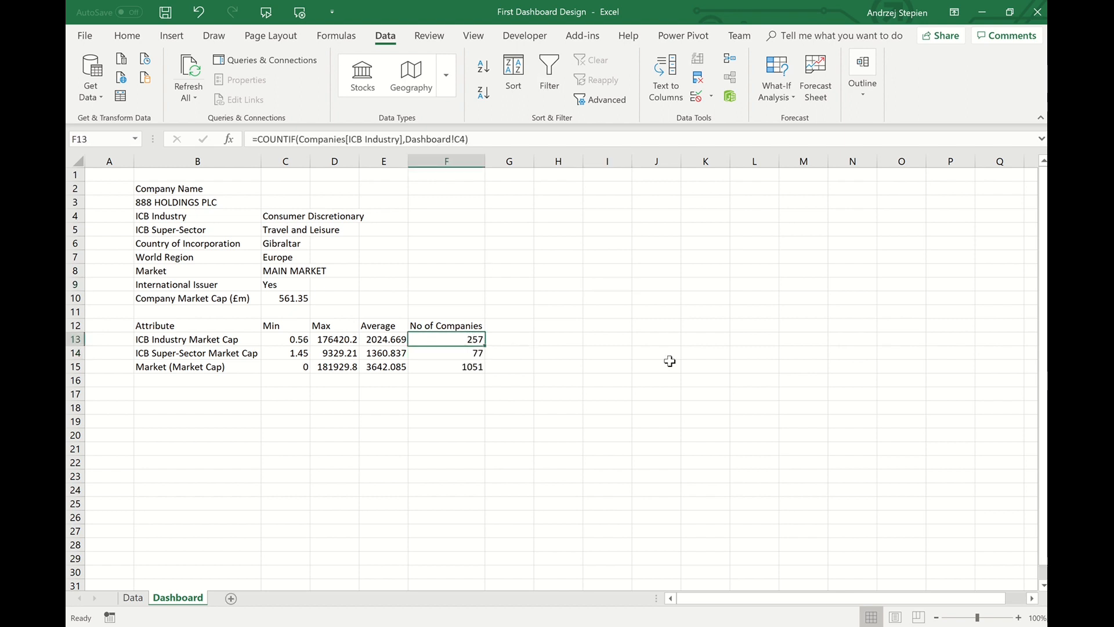
- Review the count formulas down to F15 and test the company drop-down in B3 with ABAL GROUP PLC and another company
key("Down")
key("Down")
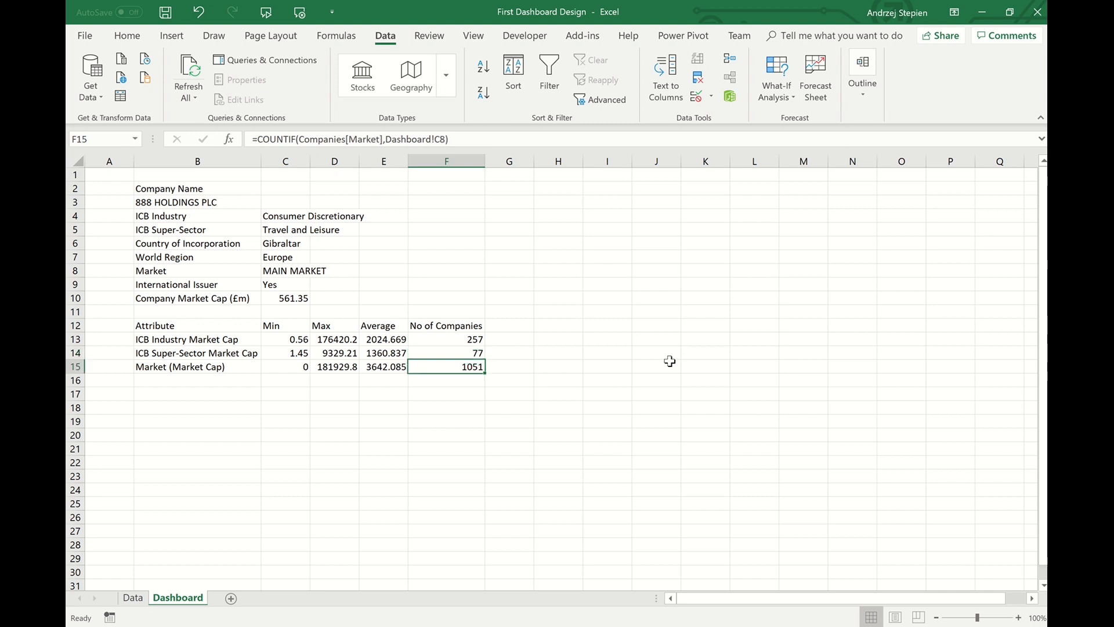
left_click(235, 204)
left_click(268, 203)
left_click(241, 244)
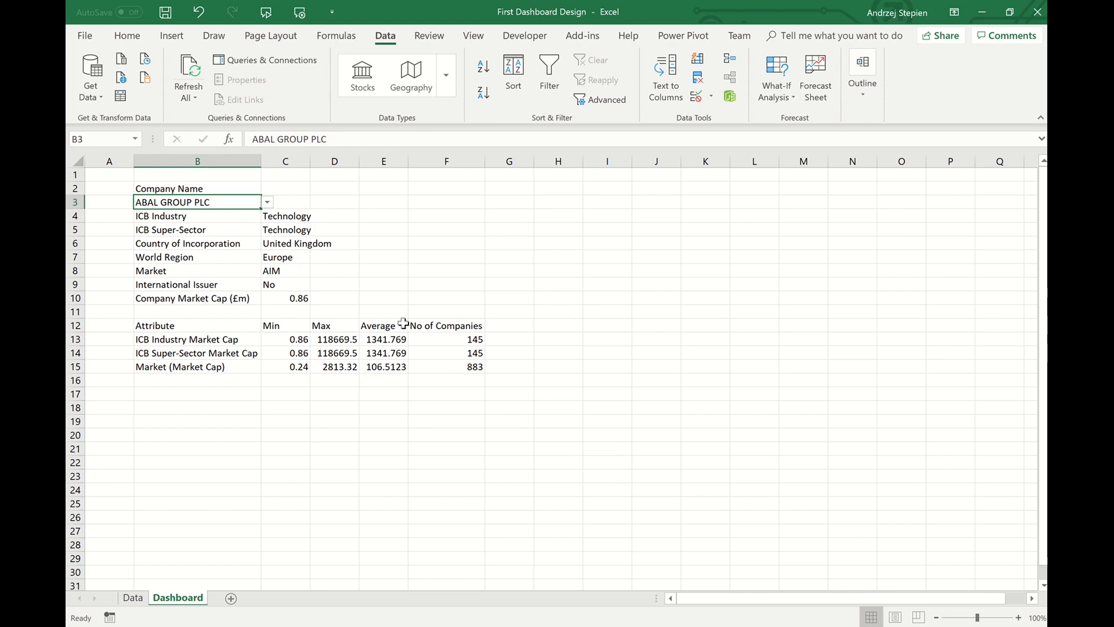
left_click(268, 204)
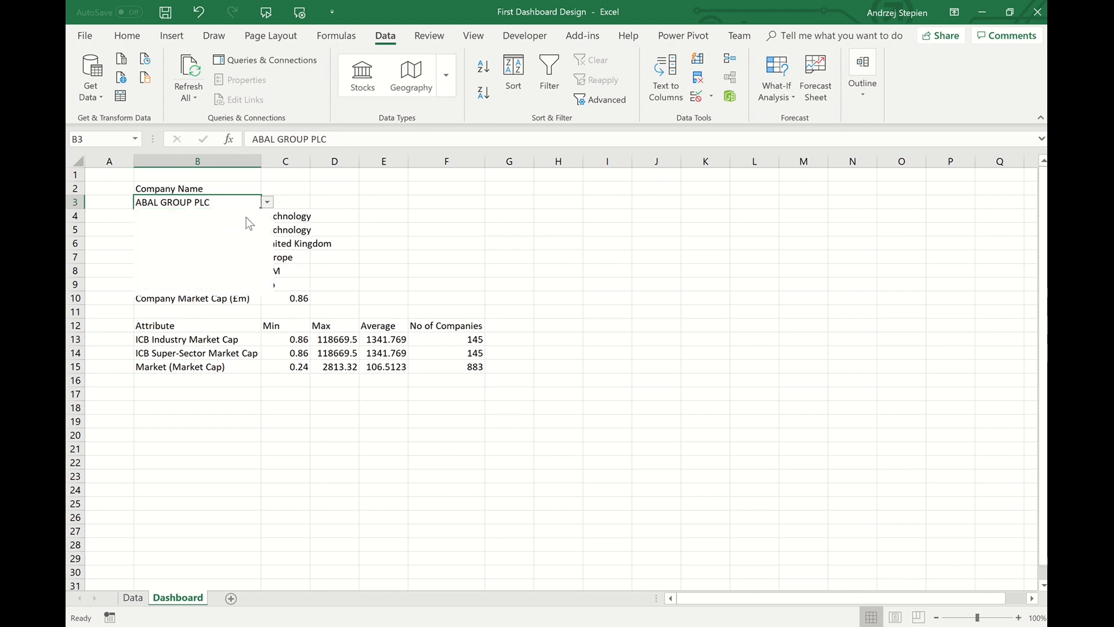
left_click(207, 266)
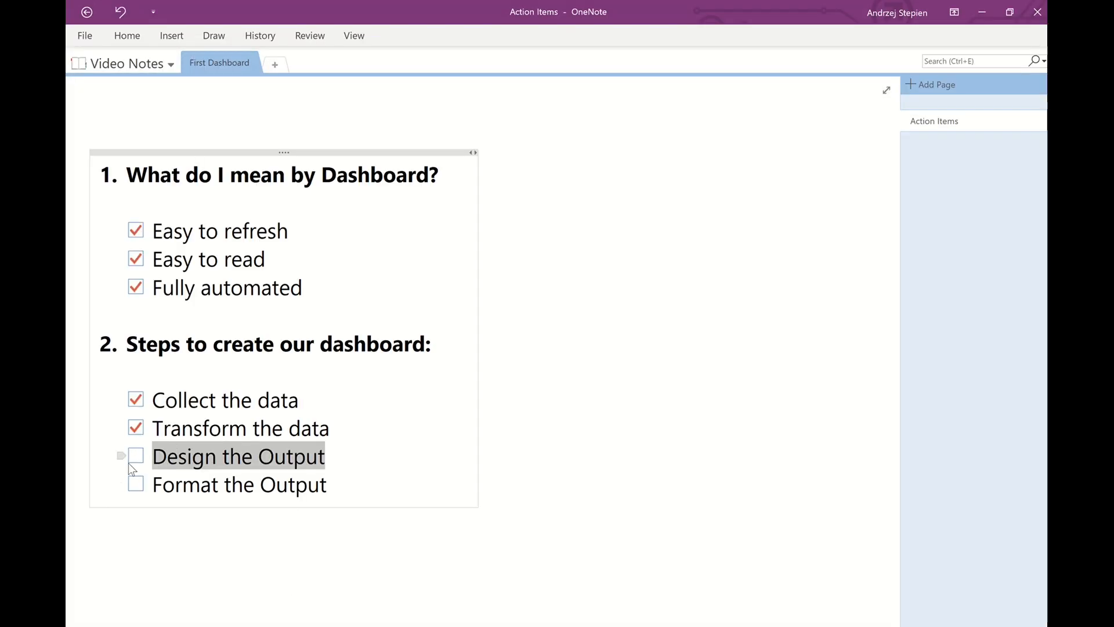
- Mark "Design the Output" as done in the OneNote checklist and return to the Excel dashboard
left_click(136, 456)
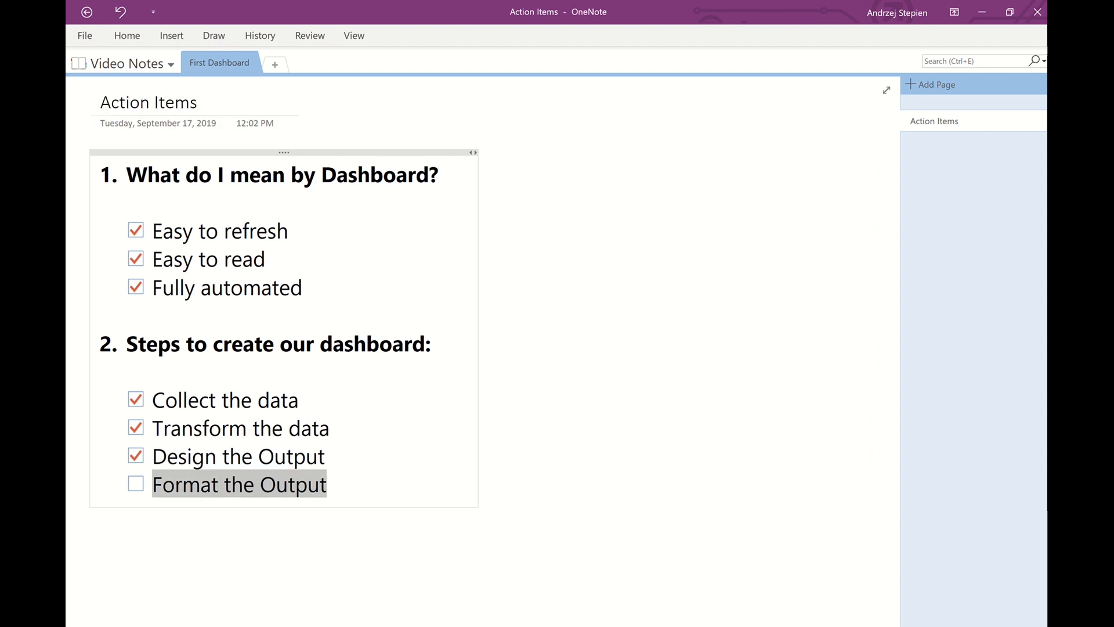
left_click(441, 580)
- Format the dashboard range B2:G15 in the Segoe UI font at size 16
left_click_drag(141, 187, 489, 370)
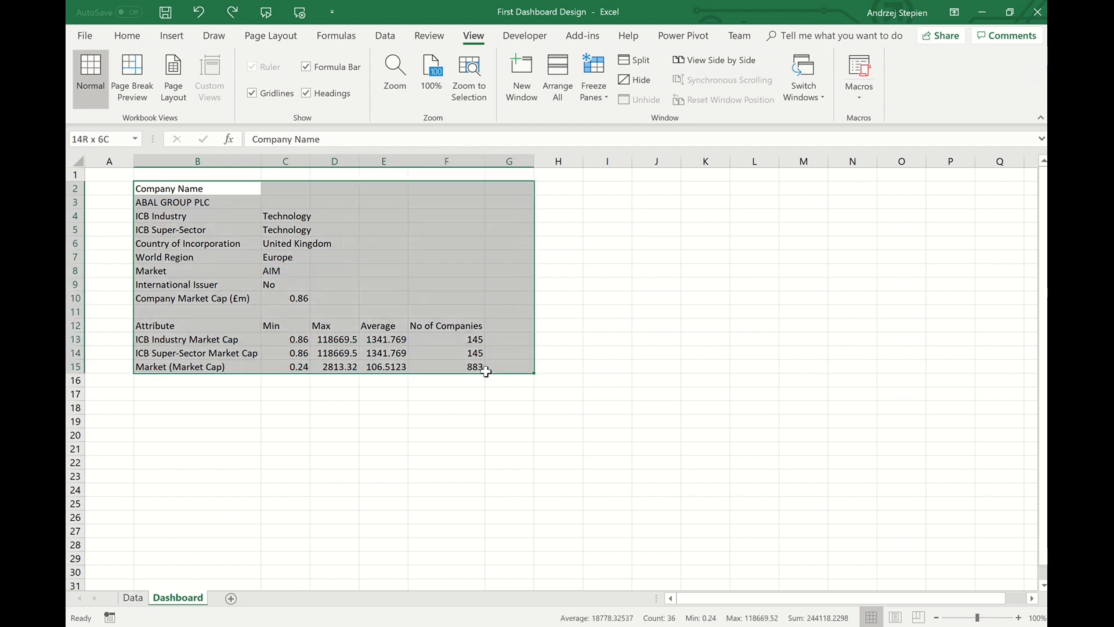
left_click(127, 35)
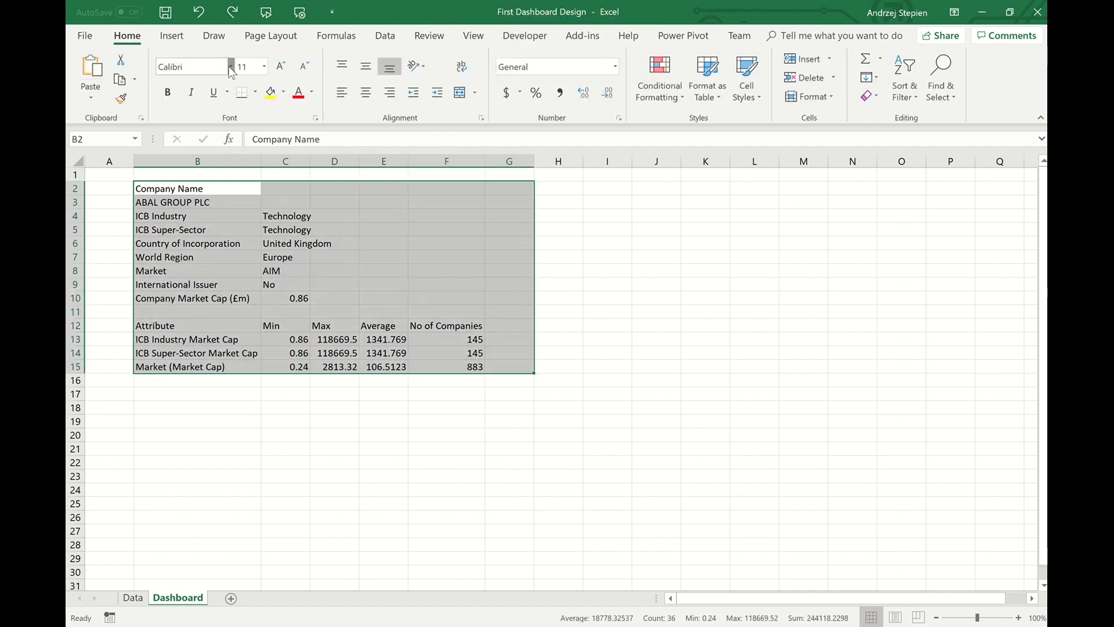
left_click(230, 67)
left_click_drag(354, 110, 351, 380)
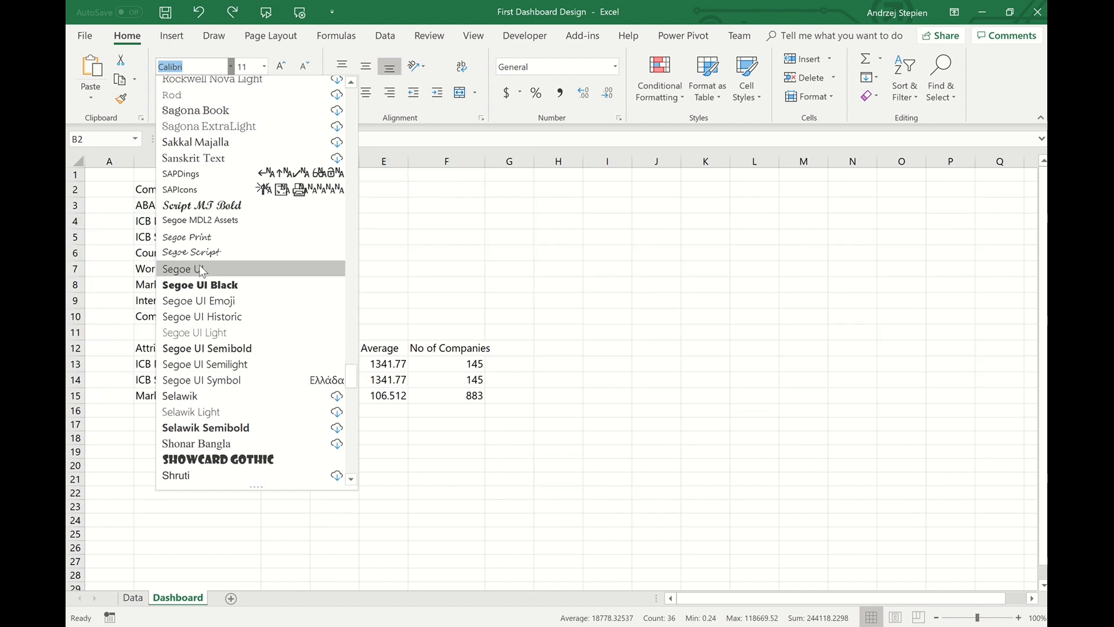
left_click(201, 271)
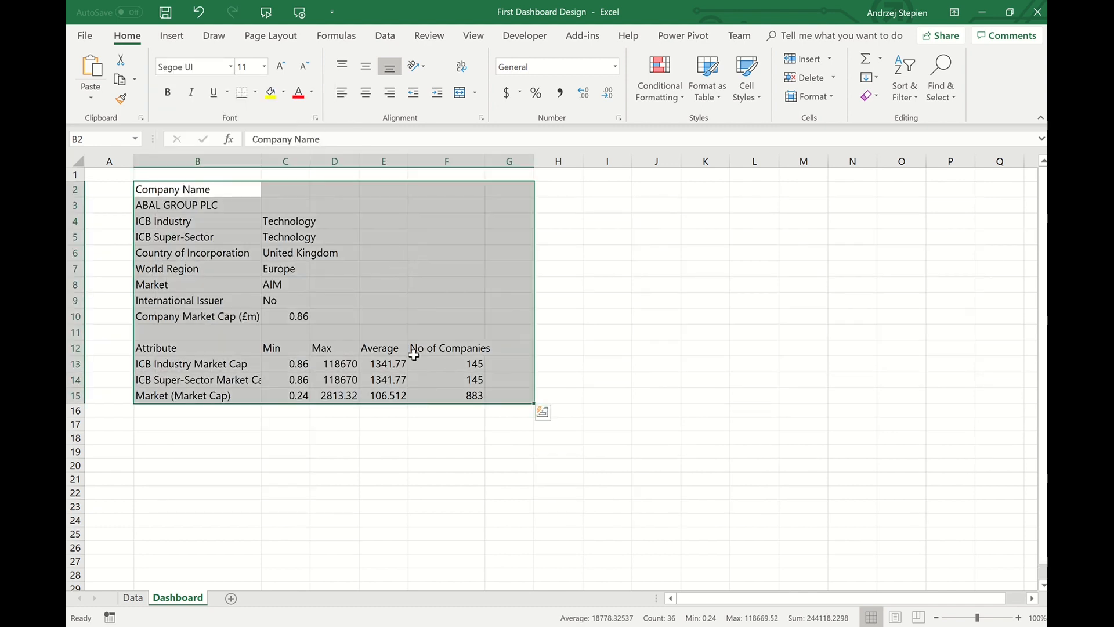
left_click(265, 67)
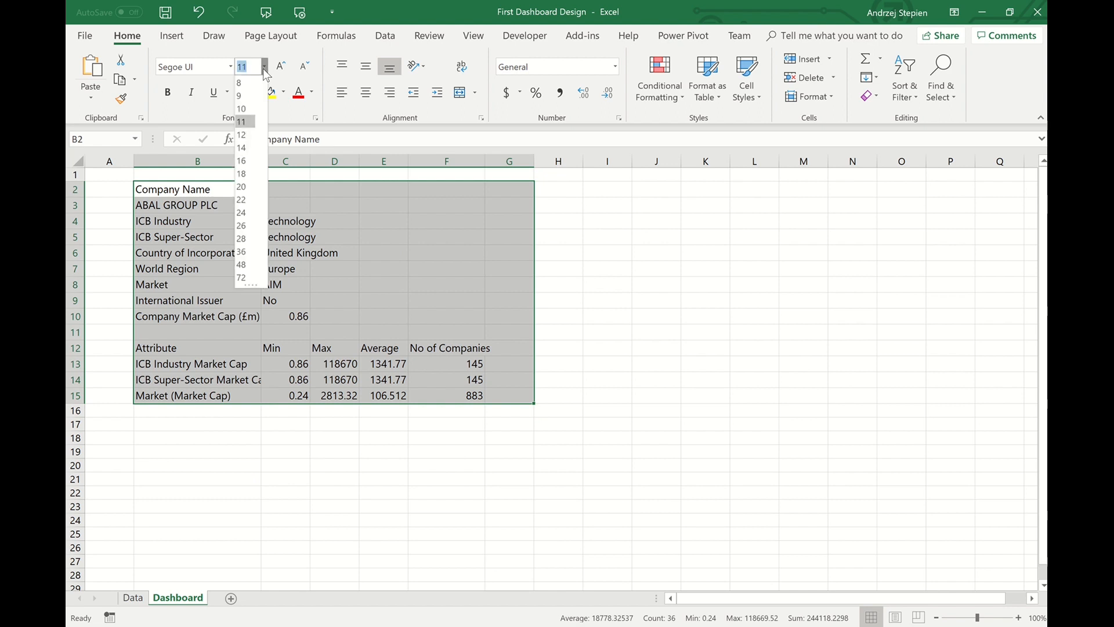
left_click(241, 160)
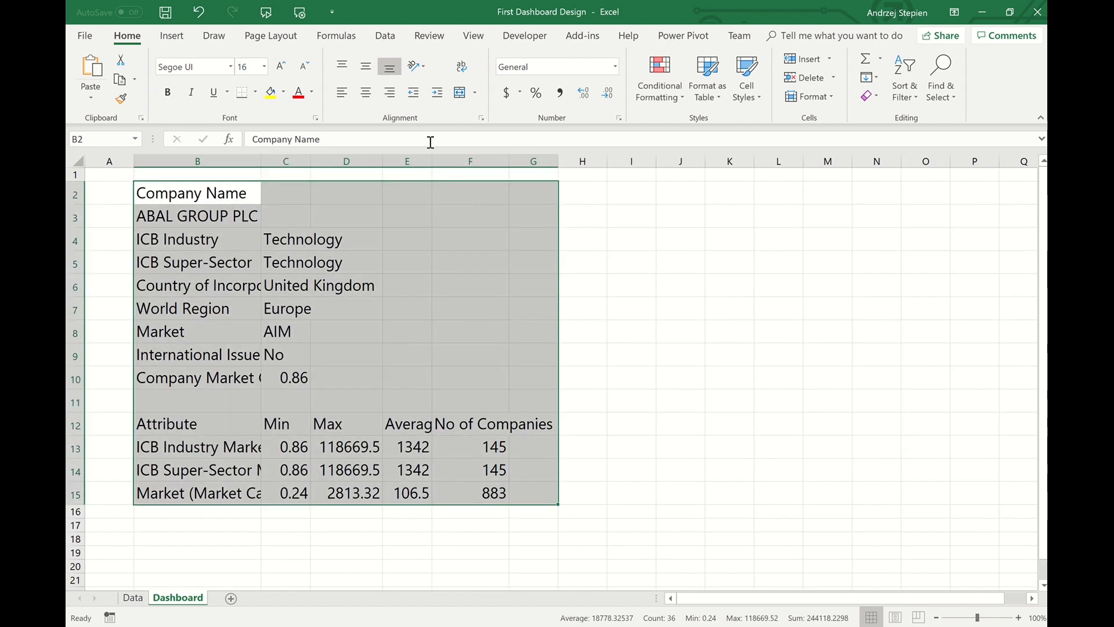
- Hide the Dashboard sheet's gridlines and widen column B until its labels fit
left_click(473, 37)
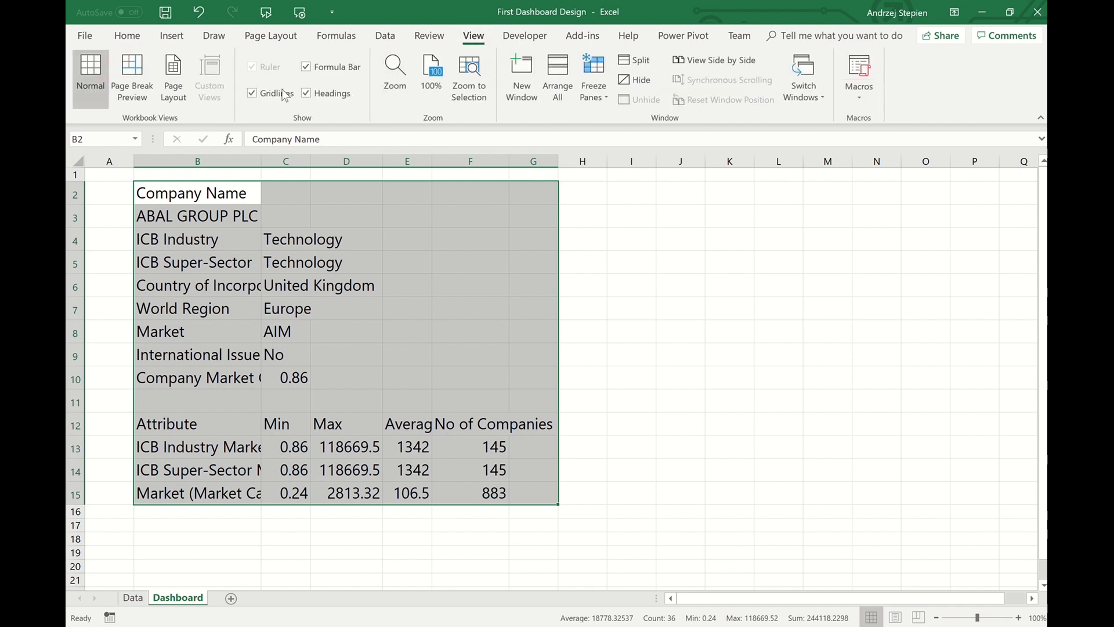
left_click(256, 95)
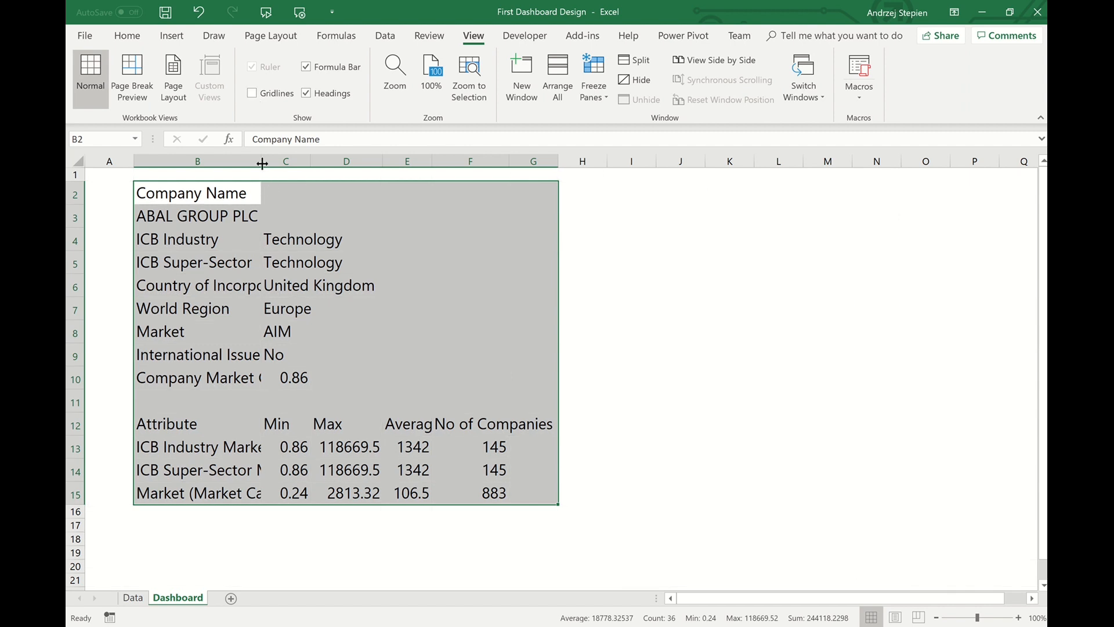
left_click_drag(265, 162, 333, 164)
left_click_drag(267, 155, 379, 163)
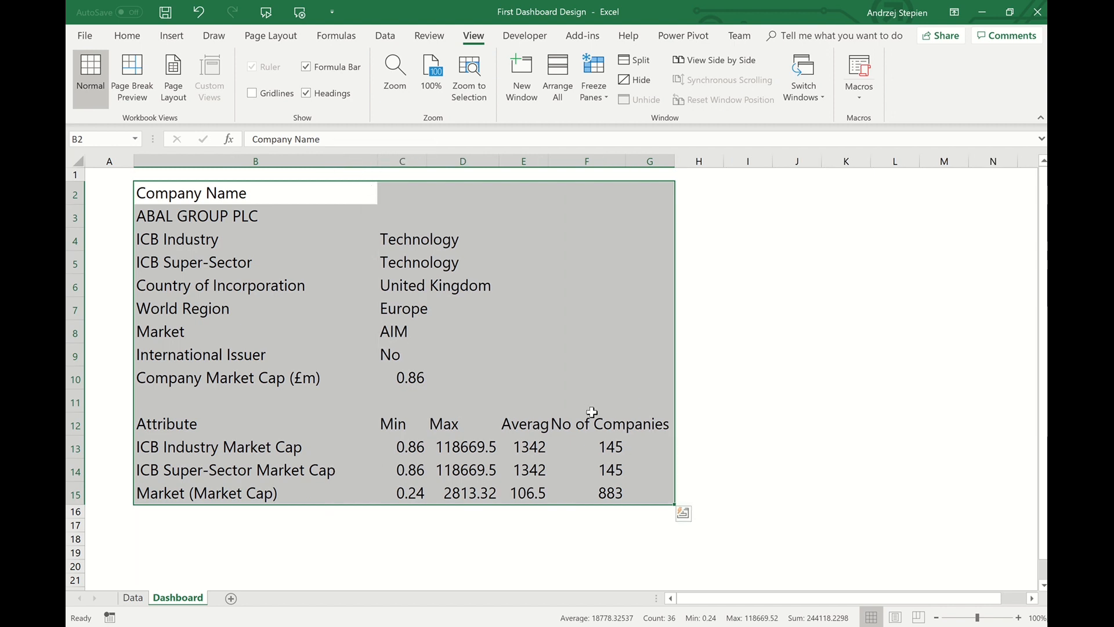
left_click(697, 314)
- Apply the comma number style to the company market cap in C10 and the statistics in C13:F15
left_click_drag(406, 449, 606, 498)
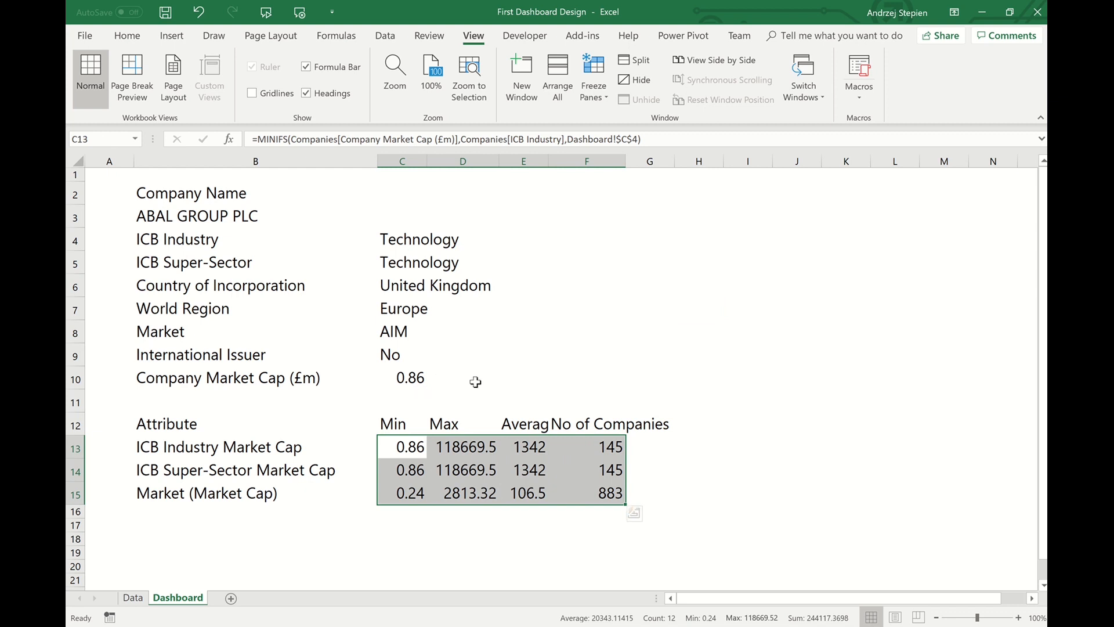
left_click(405, 380)
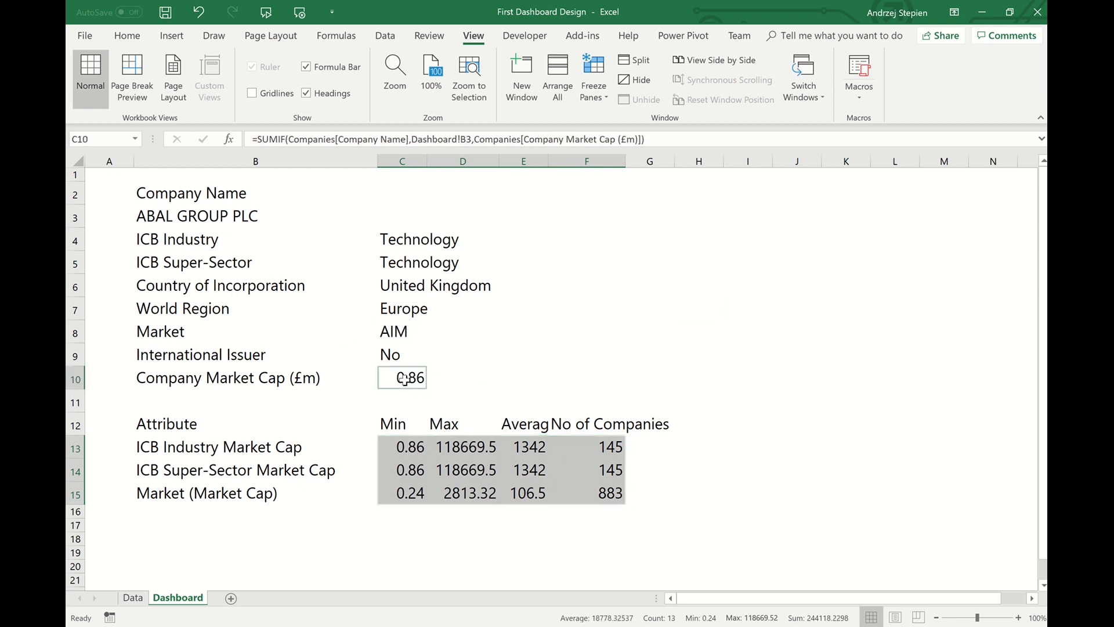
left_click(140, 35)
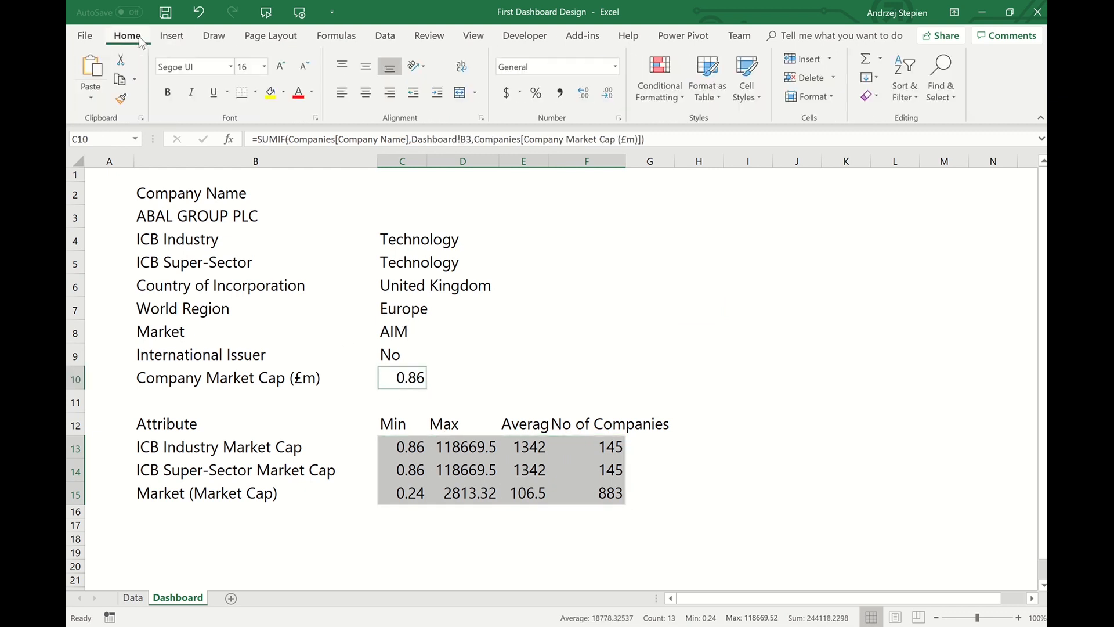
left_click(616, 67)
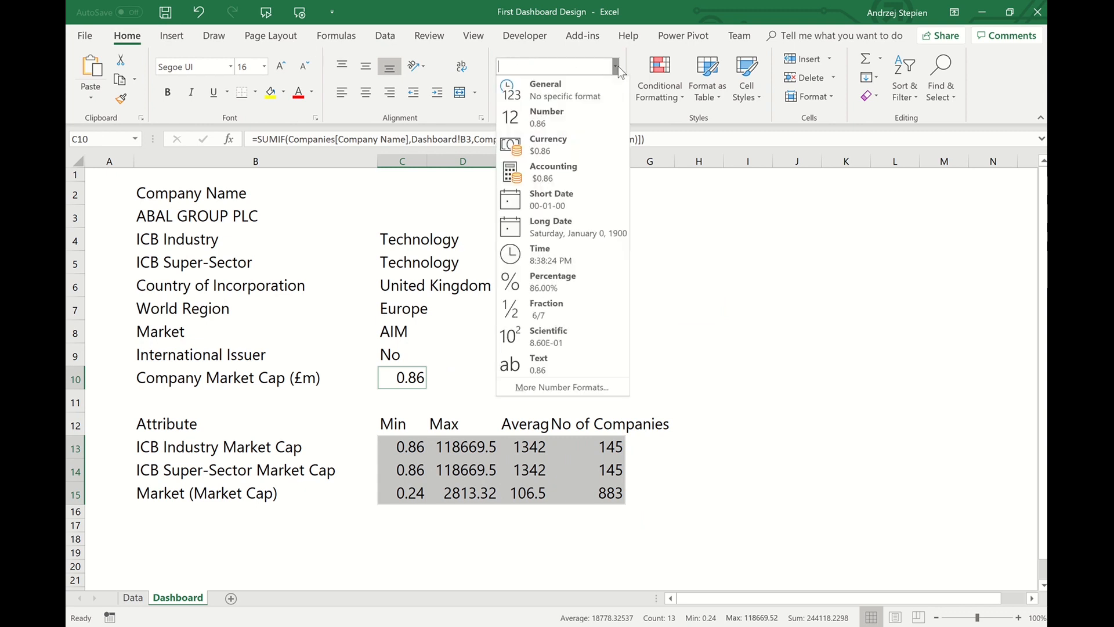
left_click(582, 117)
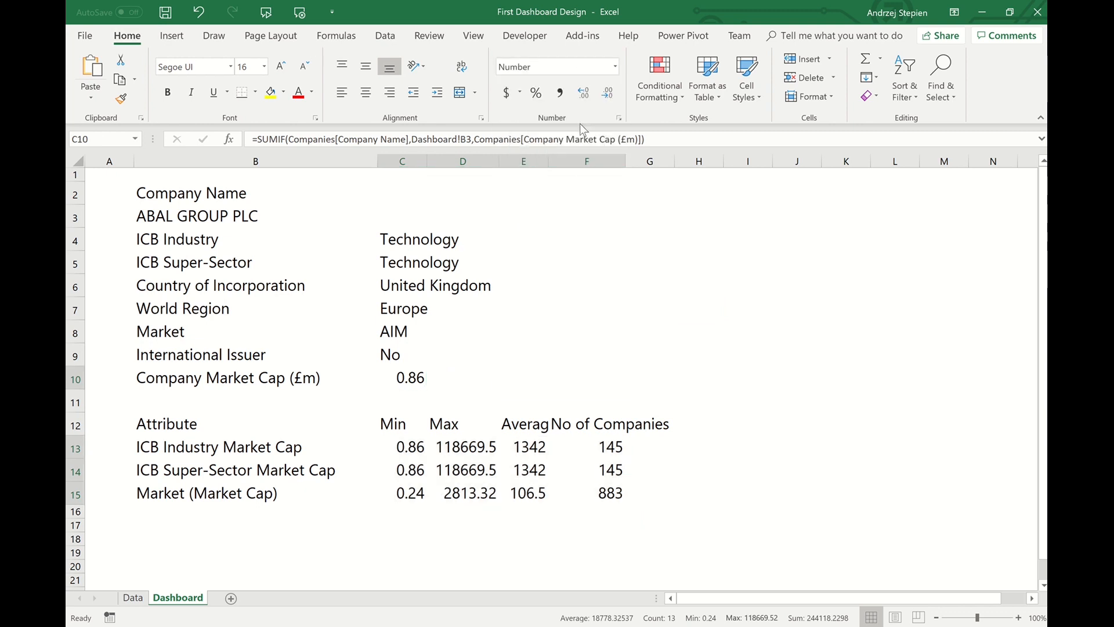
left_click(561, 94)
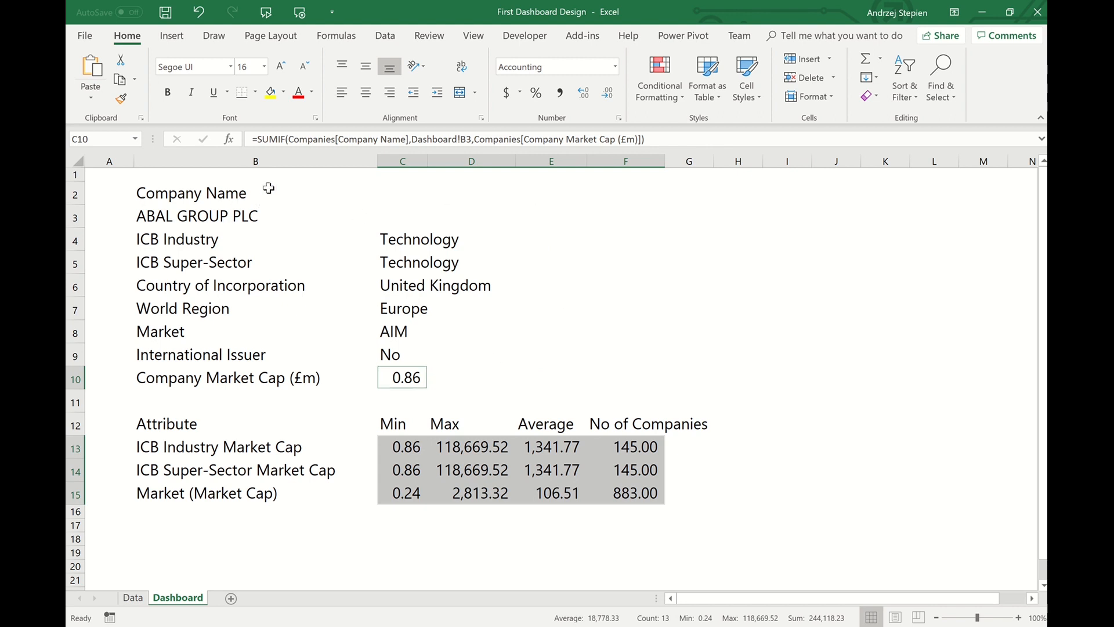
- Make the Company Name label in B2 and the attribute labels in B4:B10 bold
left_click(226, 195)
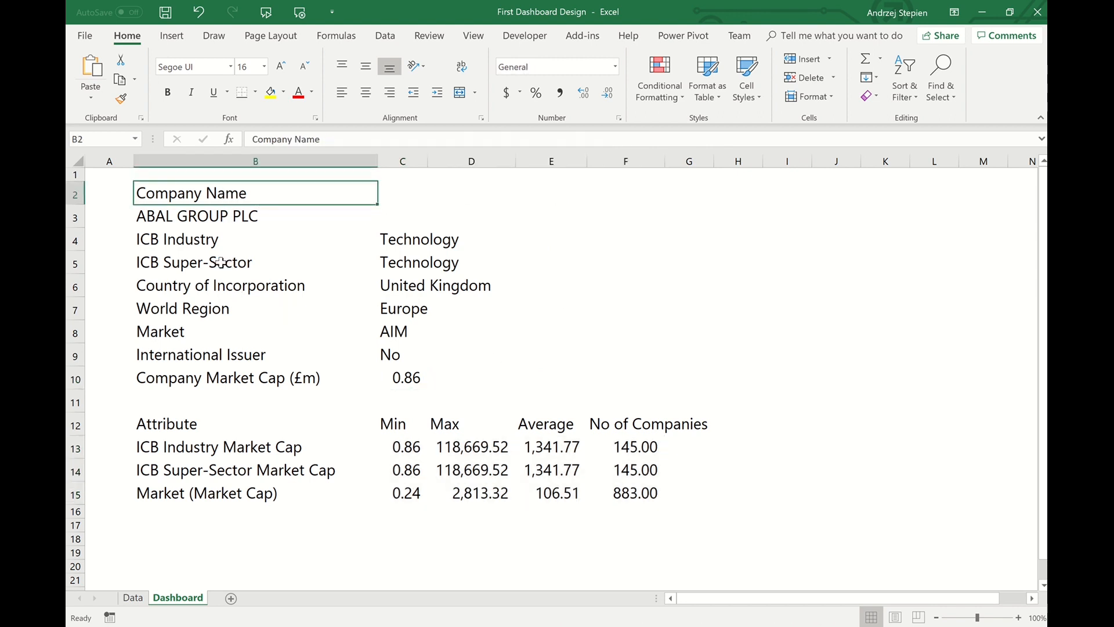
left_click_drag(205, 241, 184, 381)
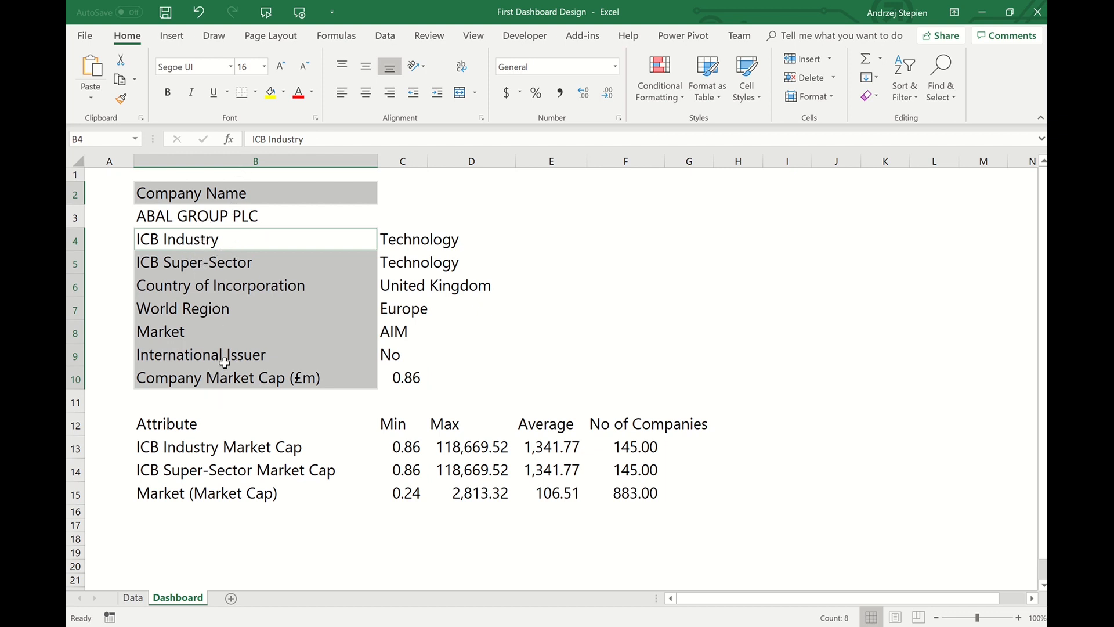
left_click(169, 98)
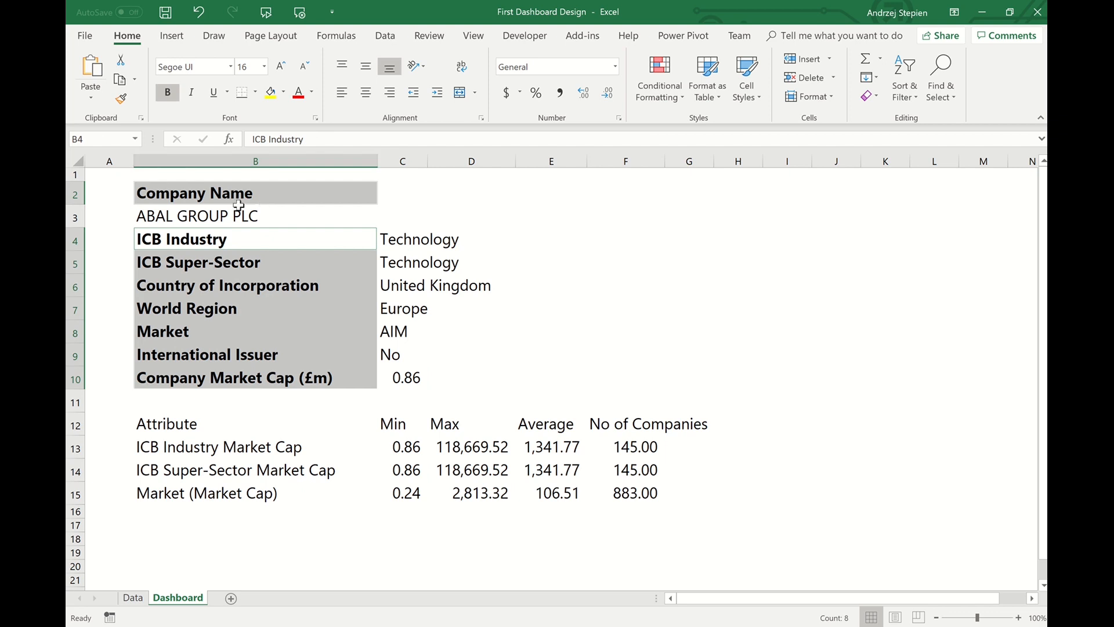
- Add a colon to the end of the labels in B2, B4, B5 and B6, from Company Name to Country of Incorporation
left_click(251, 191)
key("ctrl+b")
left_click(350, 143)
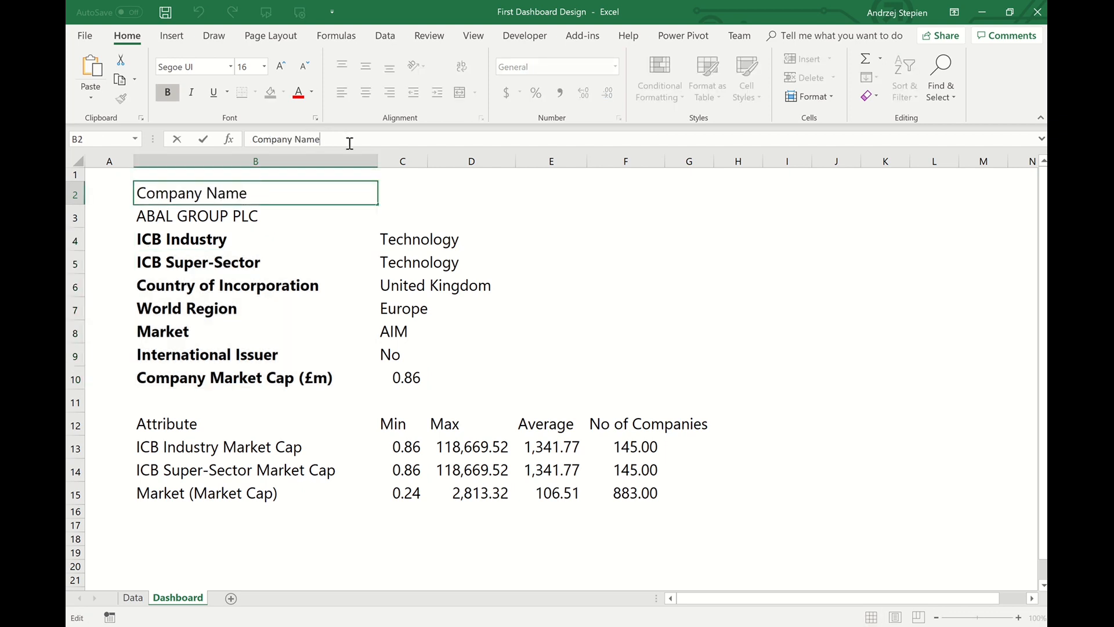
key("Return")
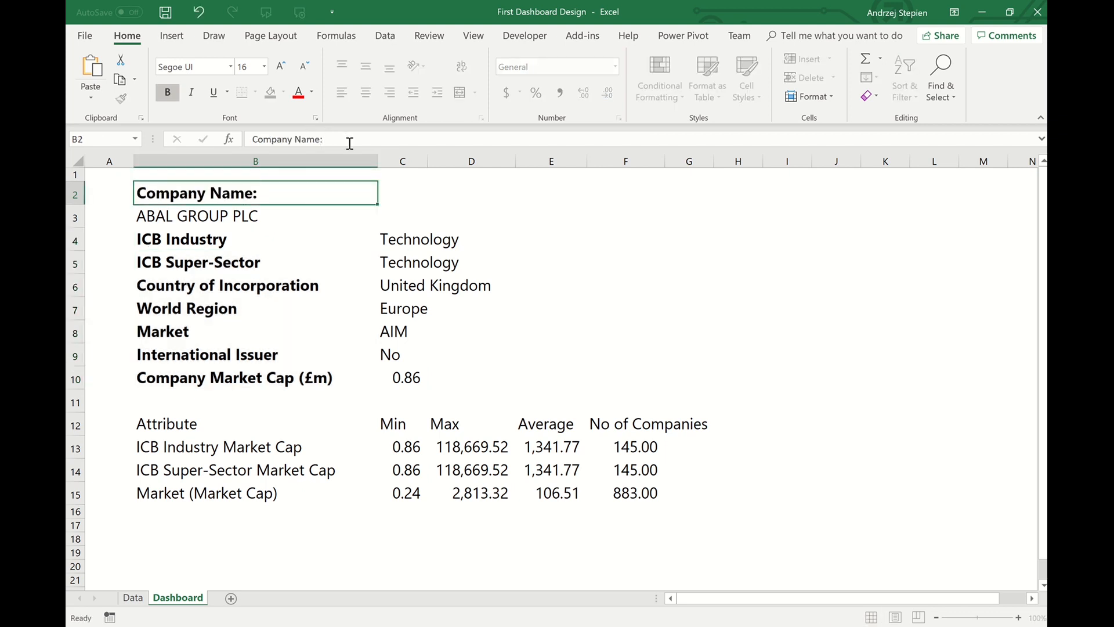
left_click(369, 243)
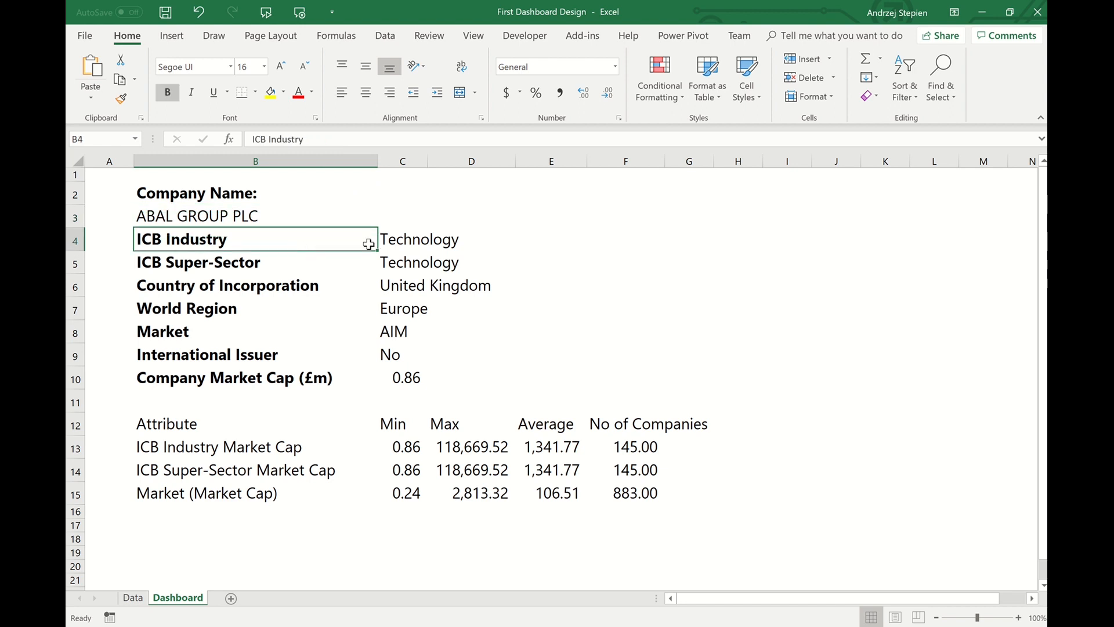
left_click(337, 145)
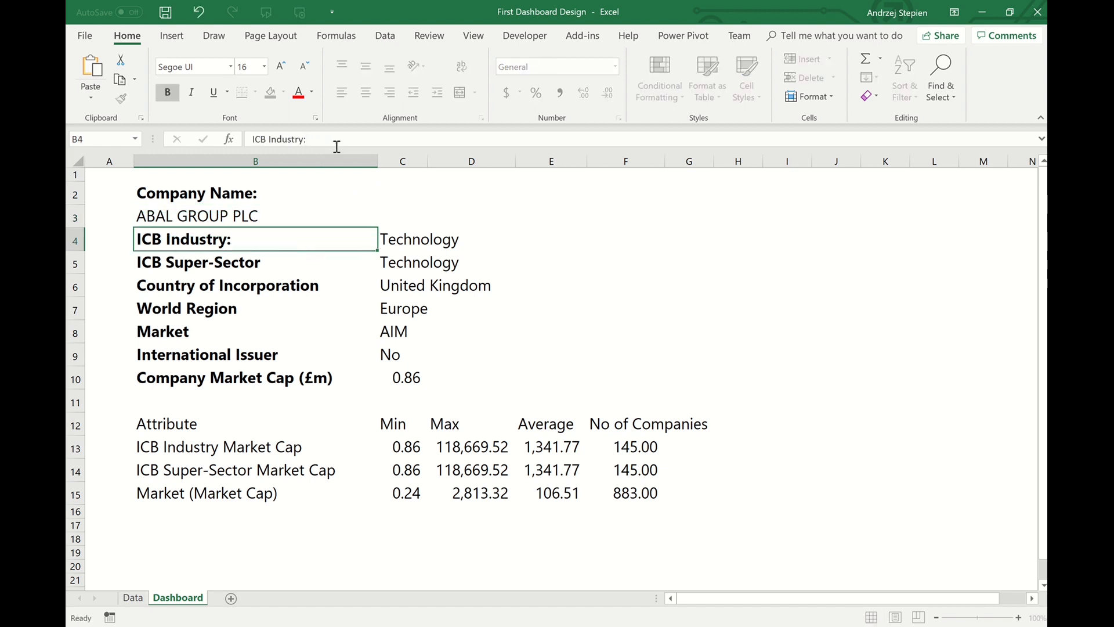
key("Return")
left_click(337, 146)
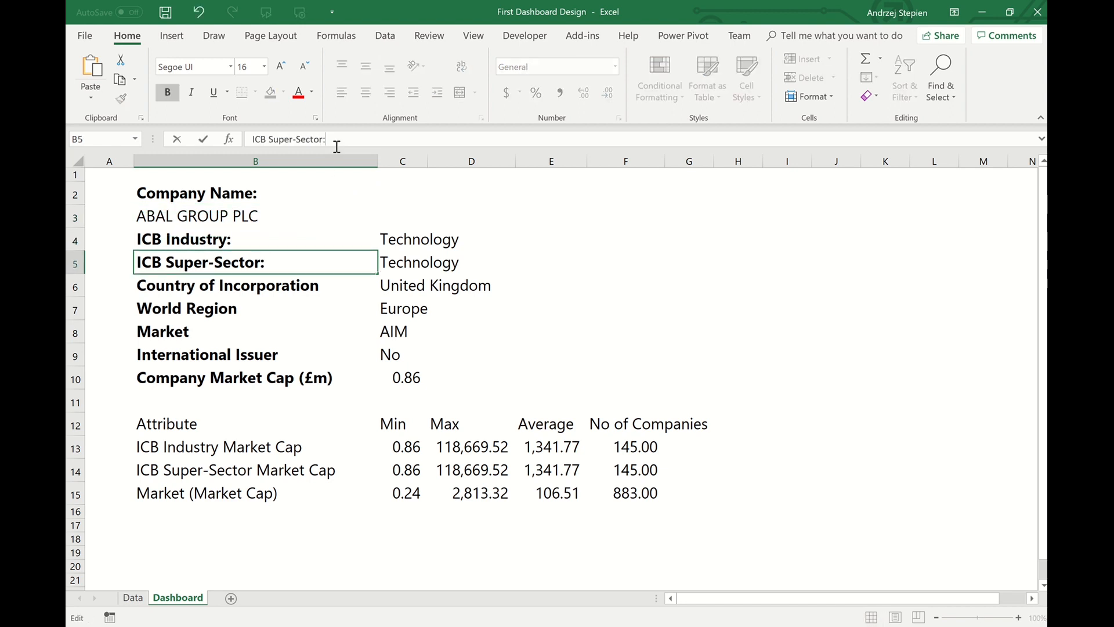
key("Return")
left_click(377, 141)
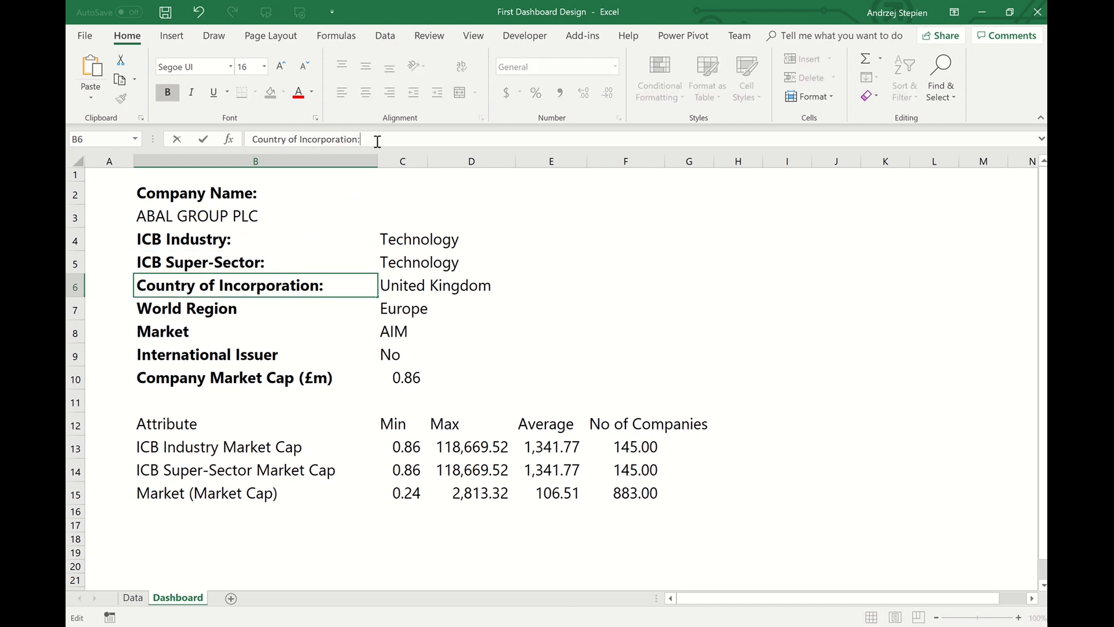
key("Return")
- Add a colon to the end of the labels in B7:B10, from World Region to Company Market Cap (£m)
left_click(425, 143)
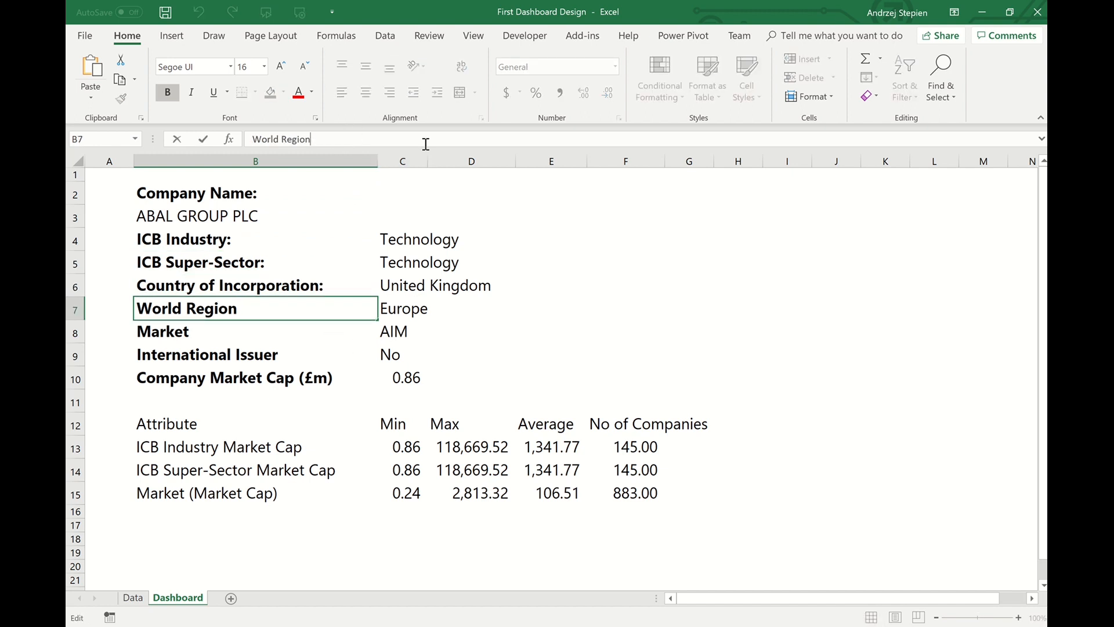
type(":")
key("Return")
left_click(399, 135)
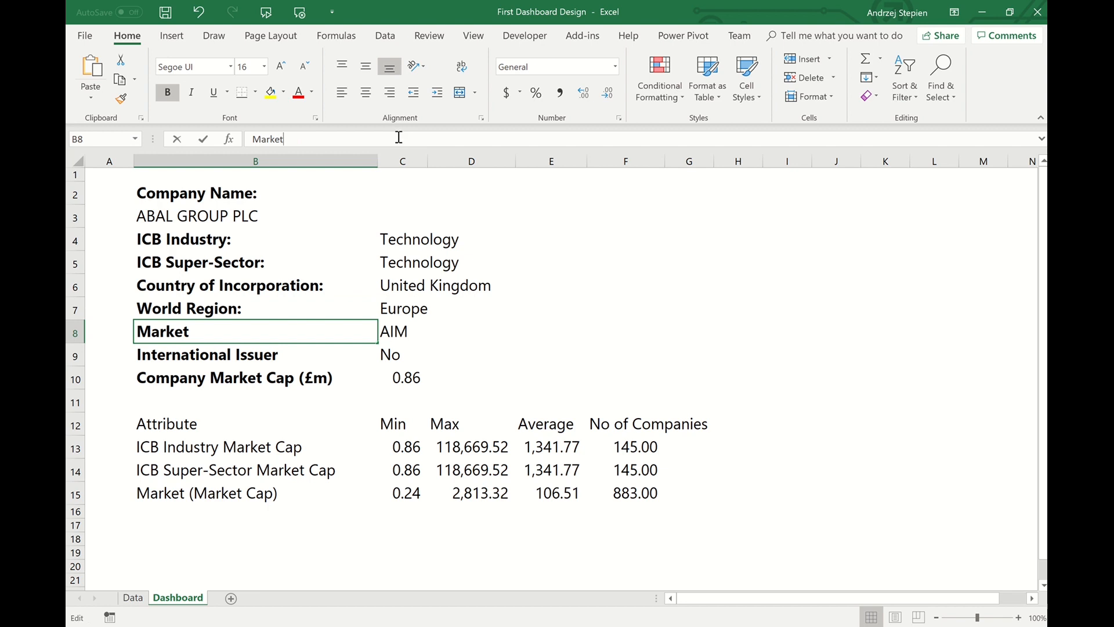
type(":")
key("Return")
left_click(393, 142)
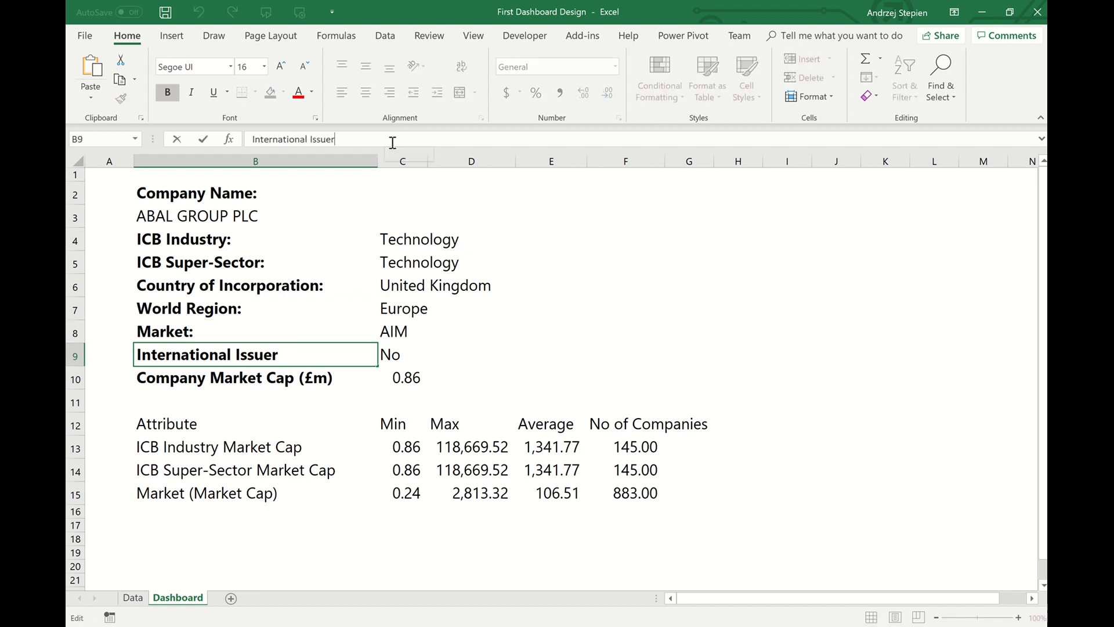
key("Return")
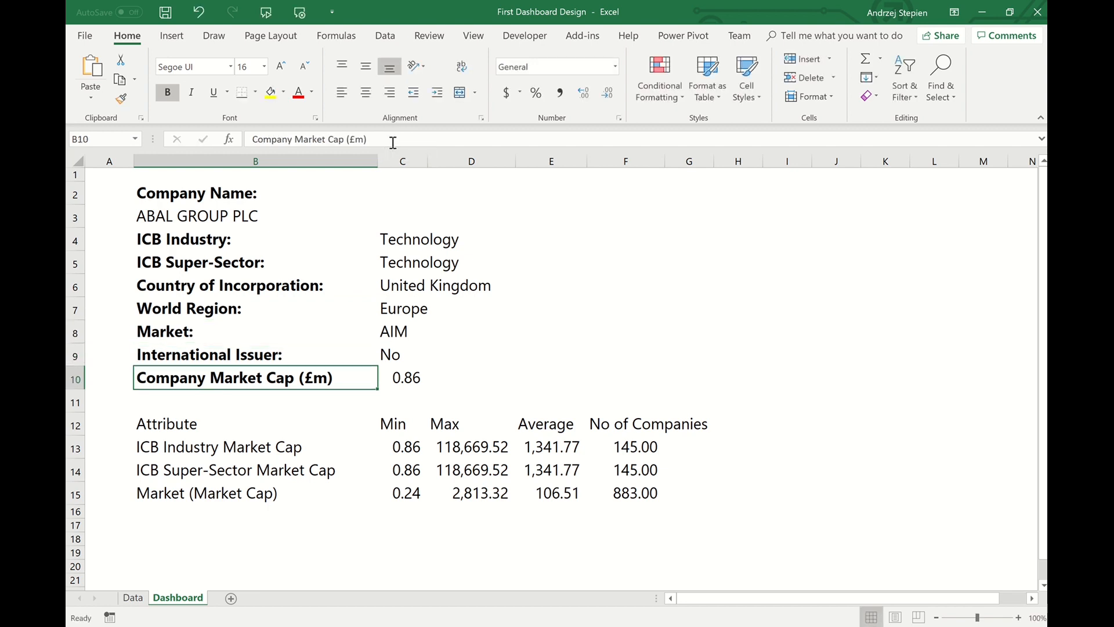
left_click(393, 142)
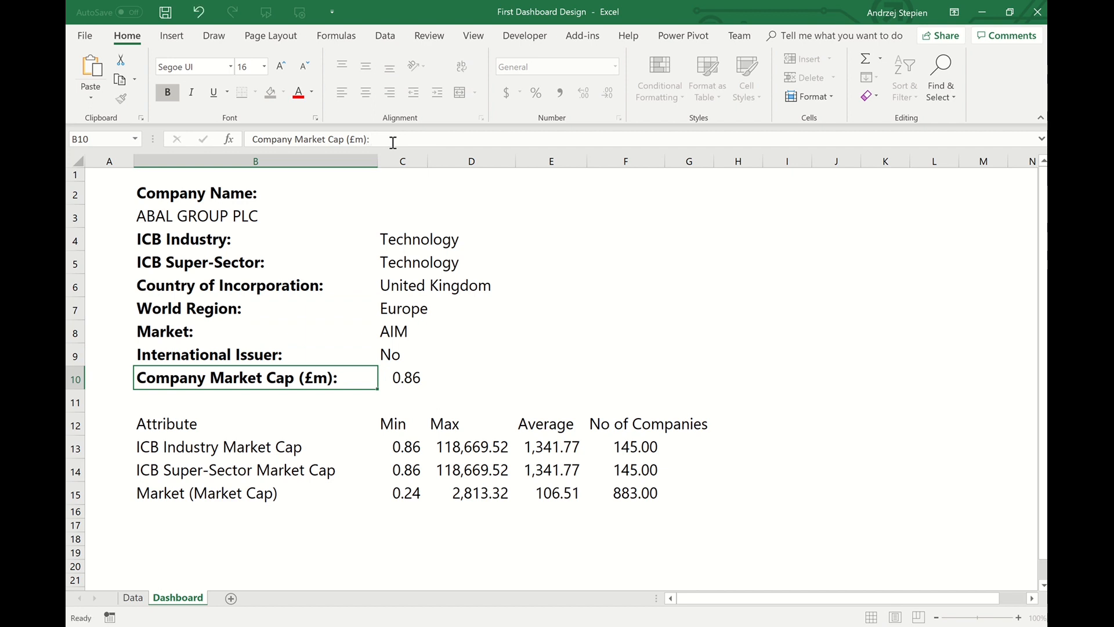
key("Return")
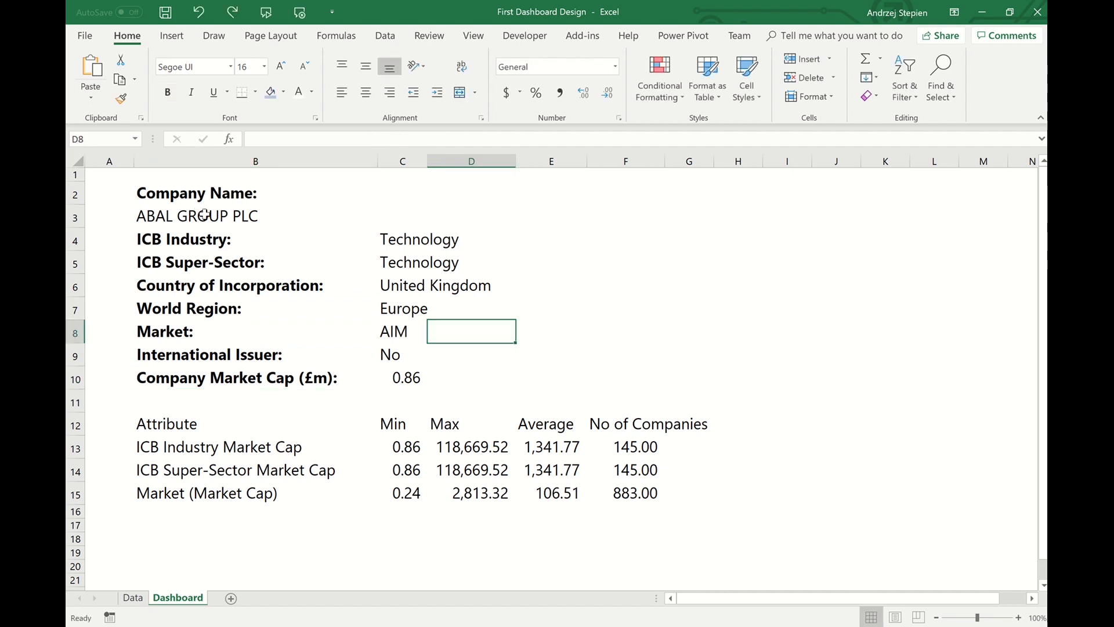
- Merge and center the company selection cell across B3:C3
left_click(204, 215)
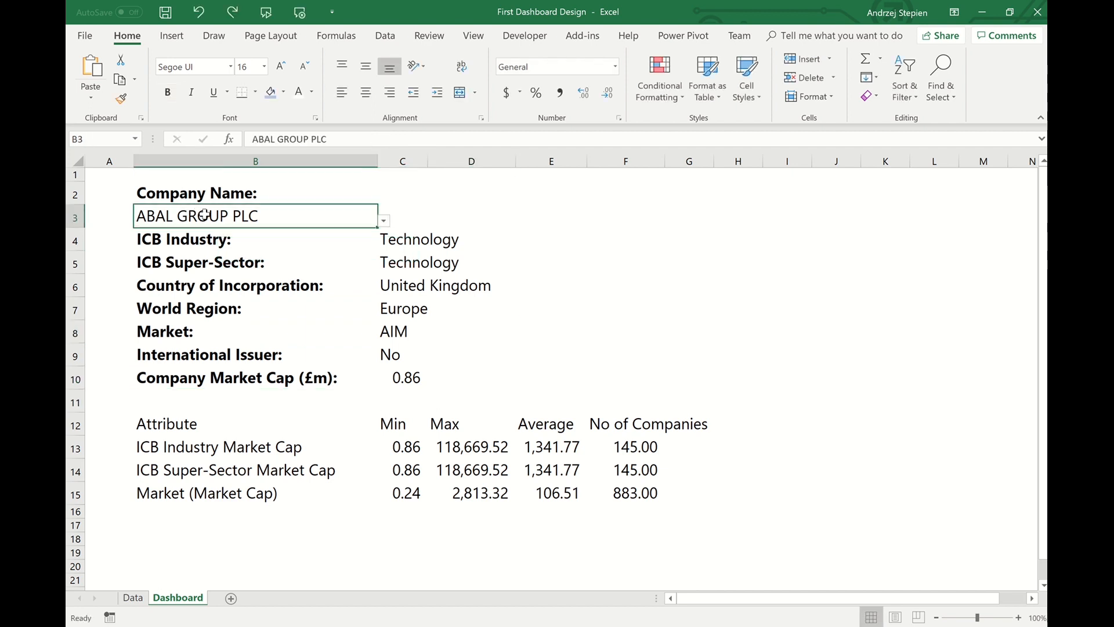
left_click_drag(208, 215, 429, 220)
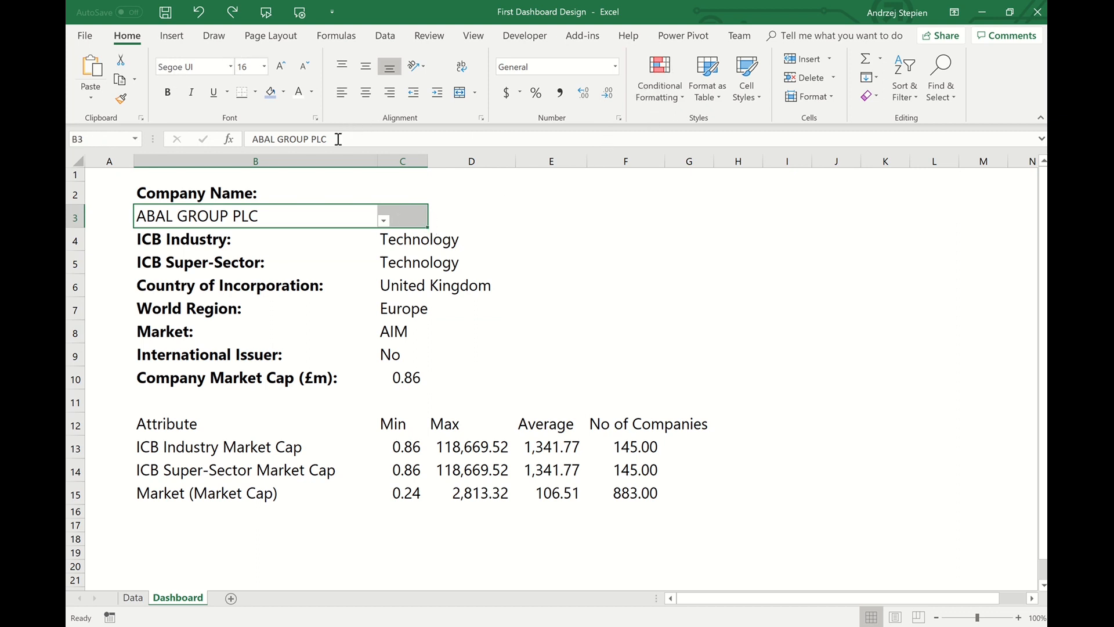
left_click(459, 94)
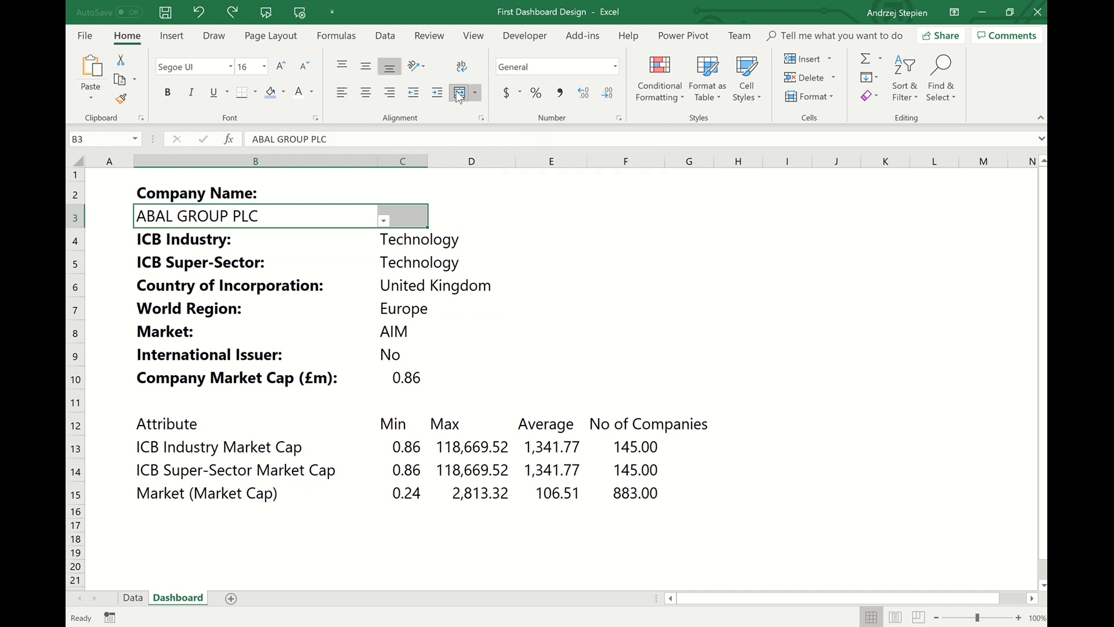
- Fill the merged company cell in row 3 with dark blue and set its text color to white
left_click(283, 93)
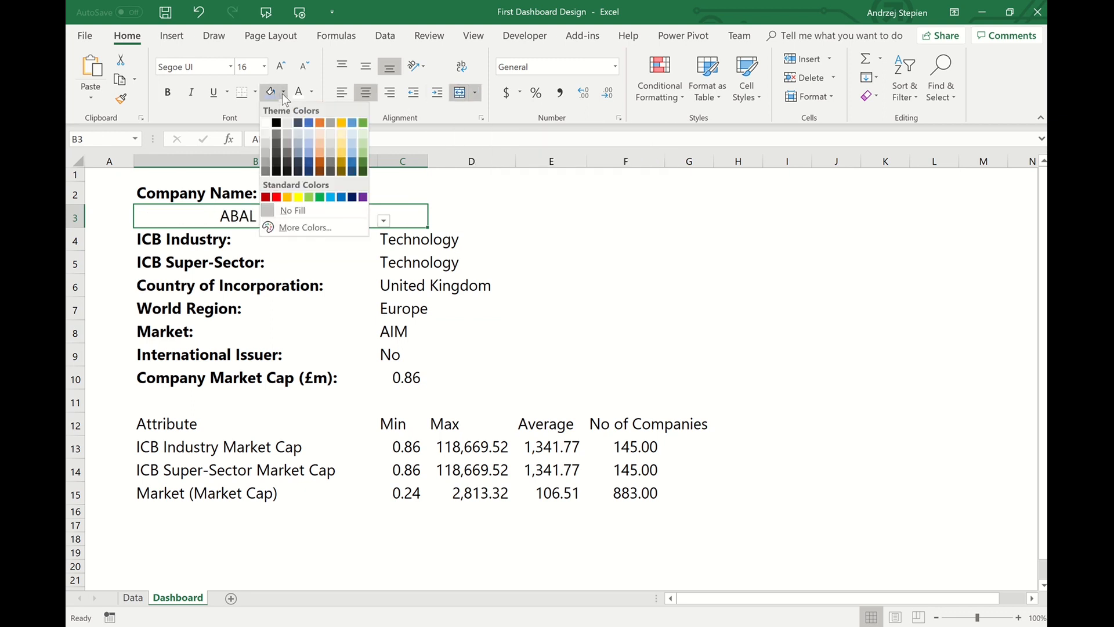
left_click(308, 168)
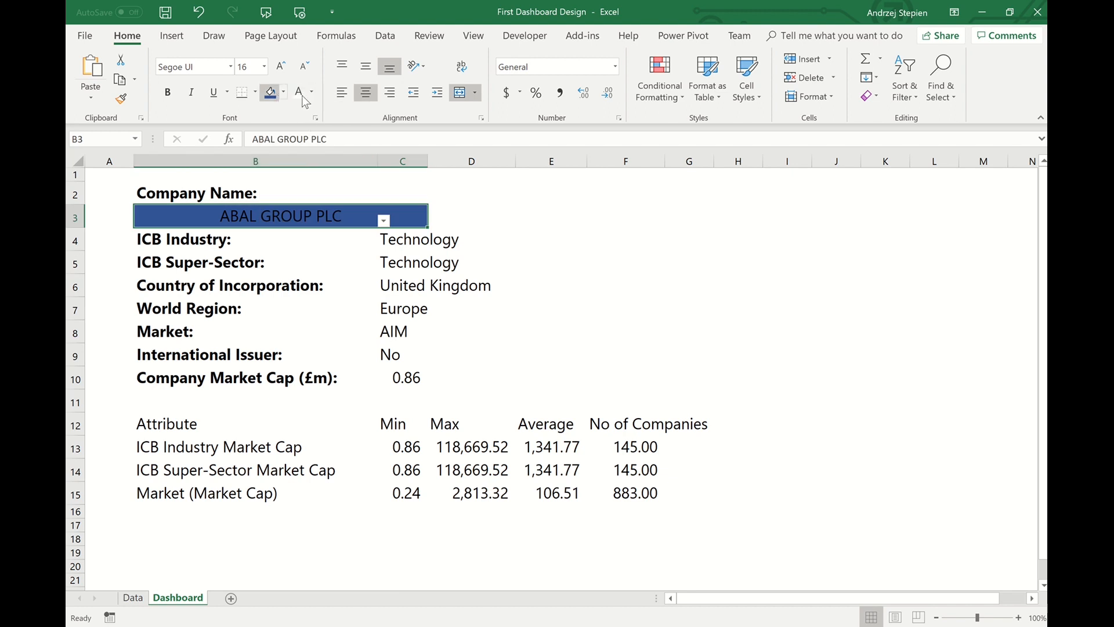
left_click(312, 93)
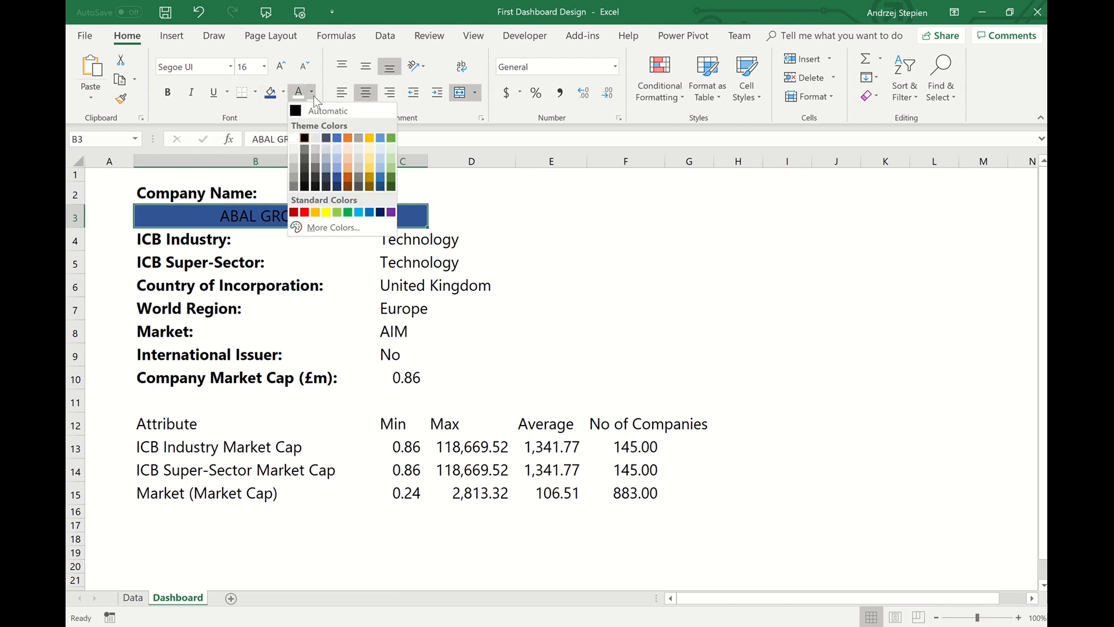
left_click(295, 139)
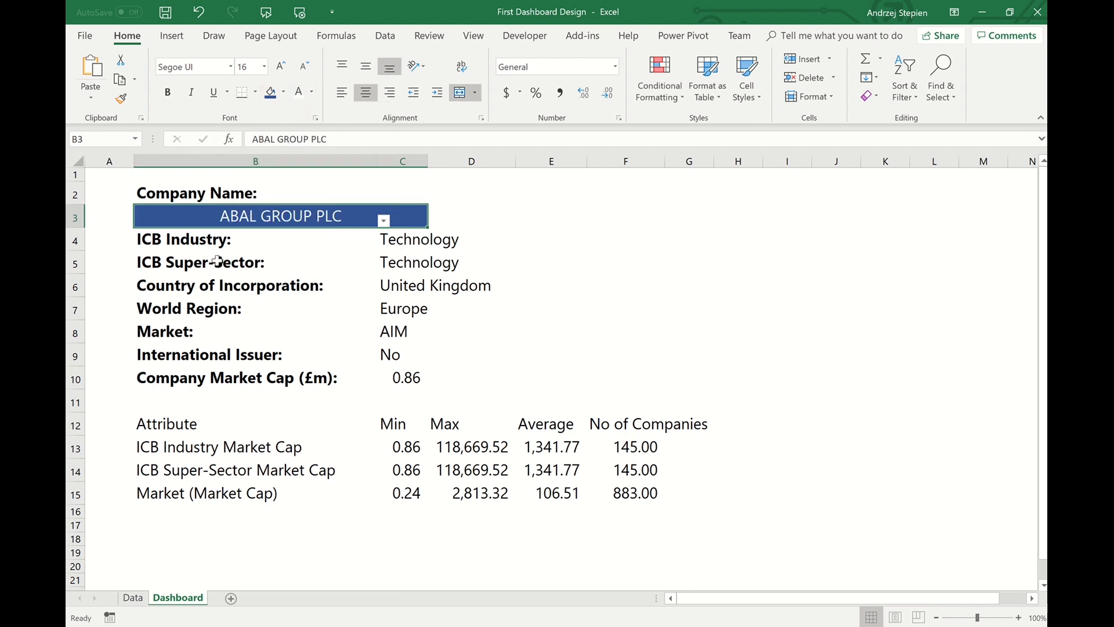
- Shade alternate rows B5:C5, B7:C7 and B9:C9 light blue, and widen column C until United Kingdom fits
left_click_drag(217, 261, 417, 258)
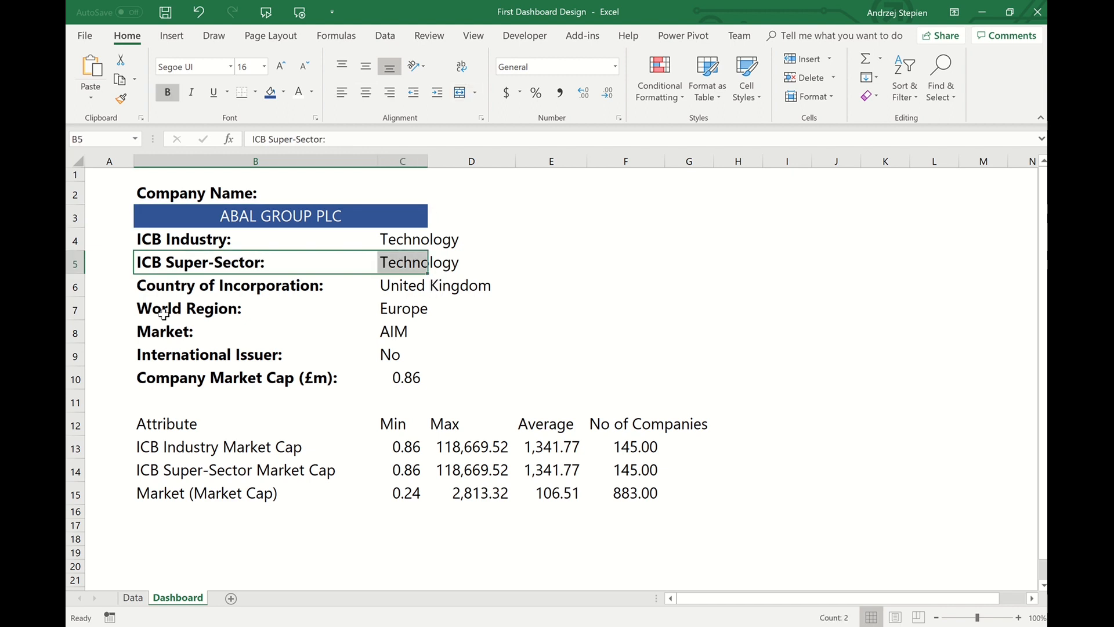
left_click_drag(169, 309, 406, 297)
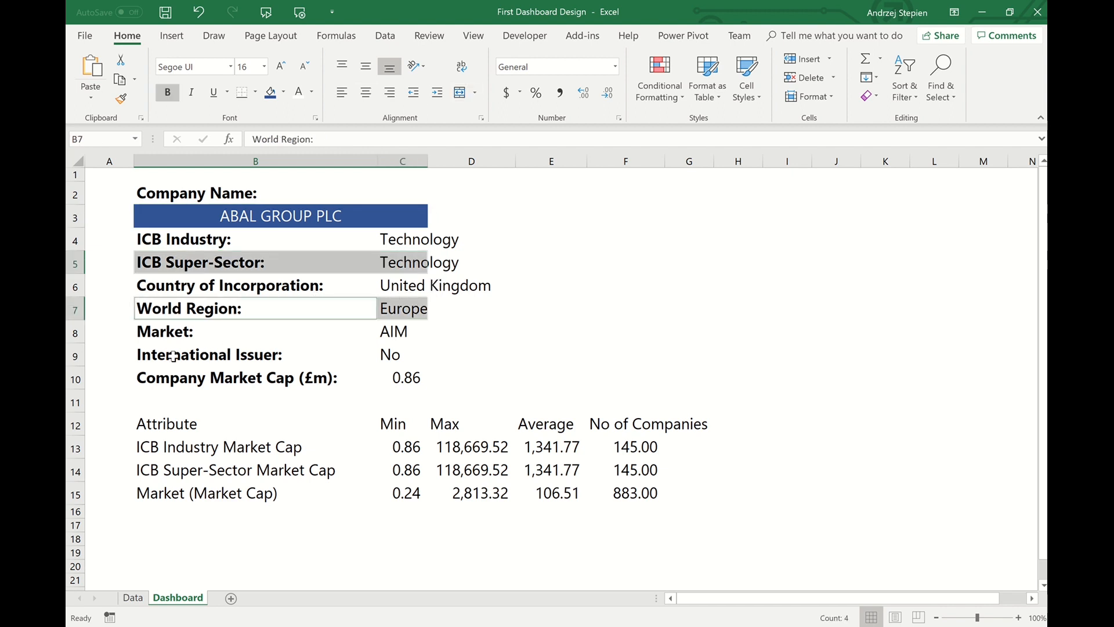
left_click(346, 350, "ctrl")
left_click_drag(346, 350, 389, 352)
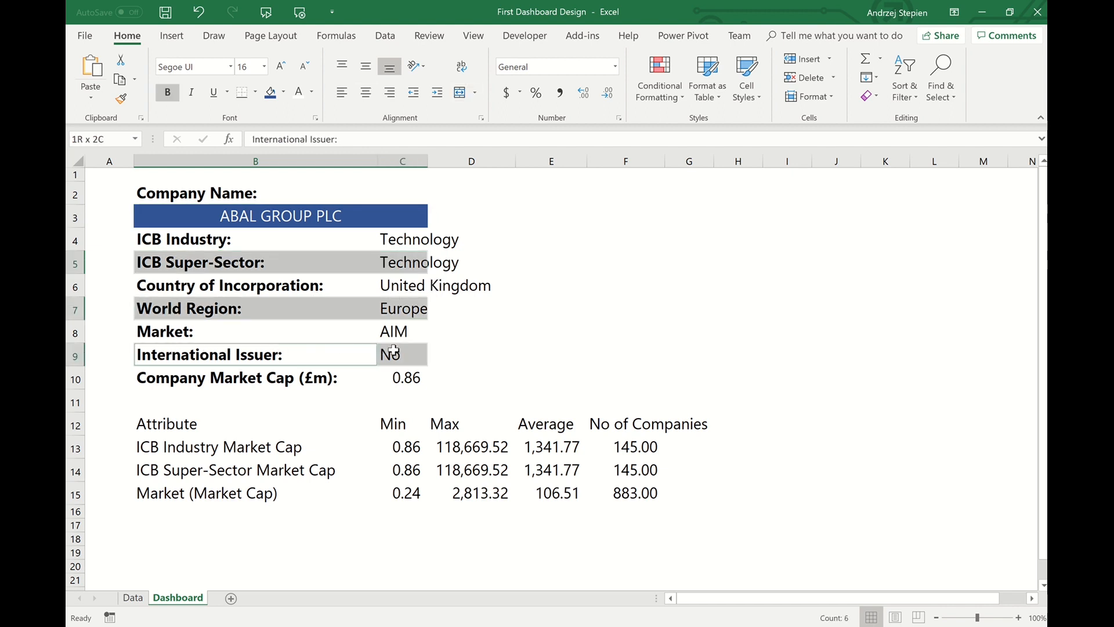
left_click(285, 96)
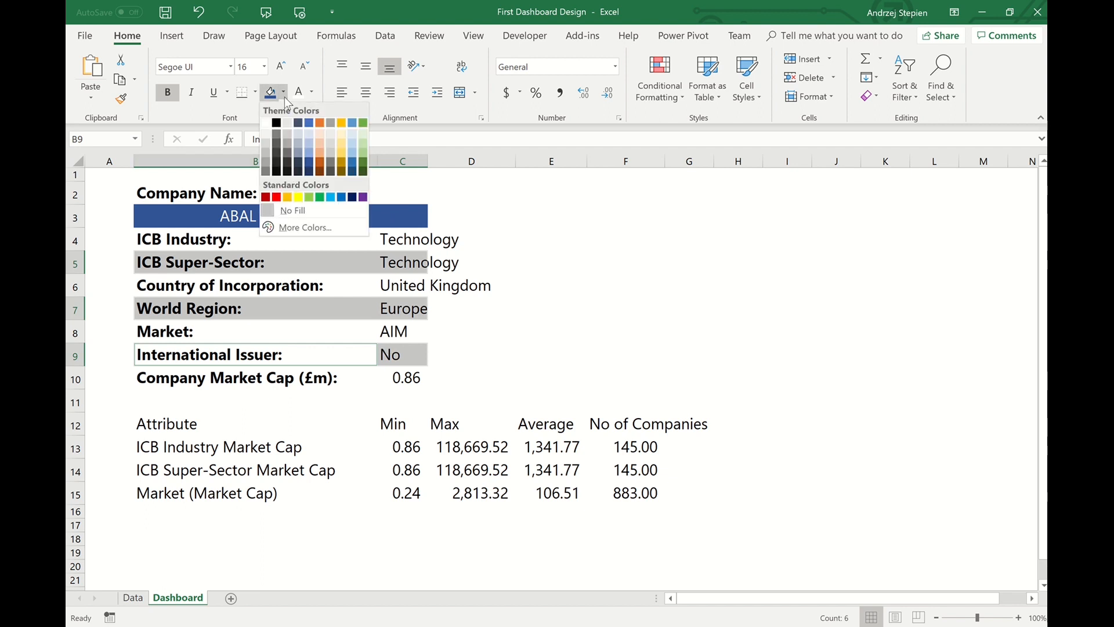
left_click(308, 140)
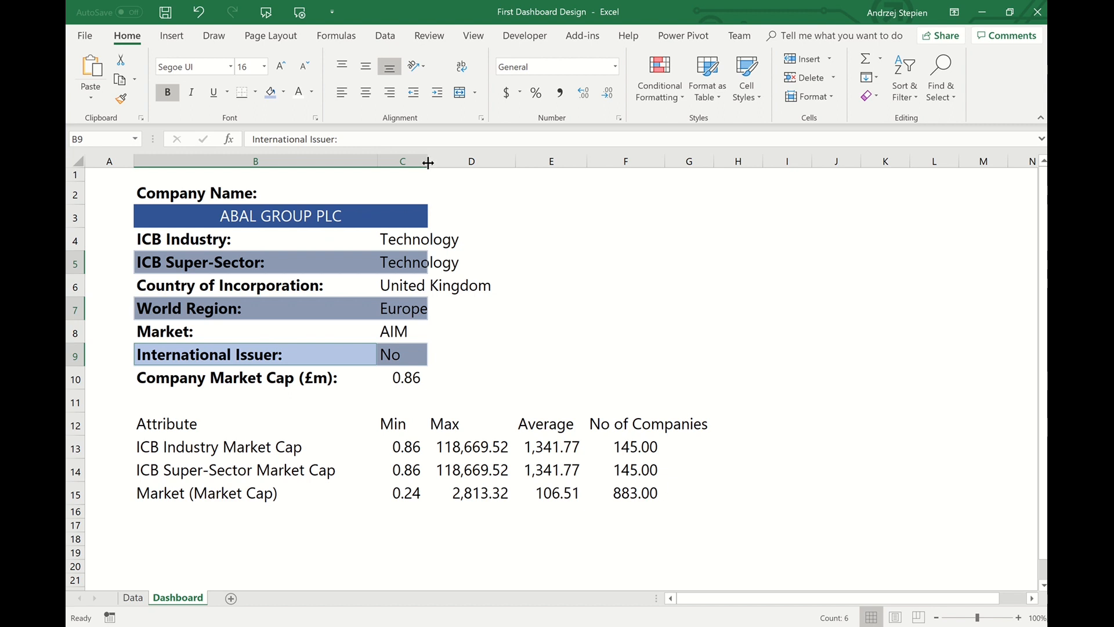
left_click_drag(427, 160, 497, 160)
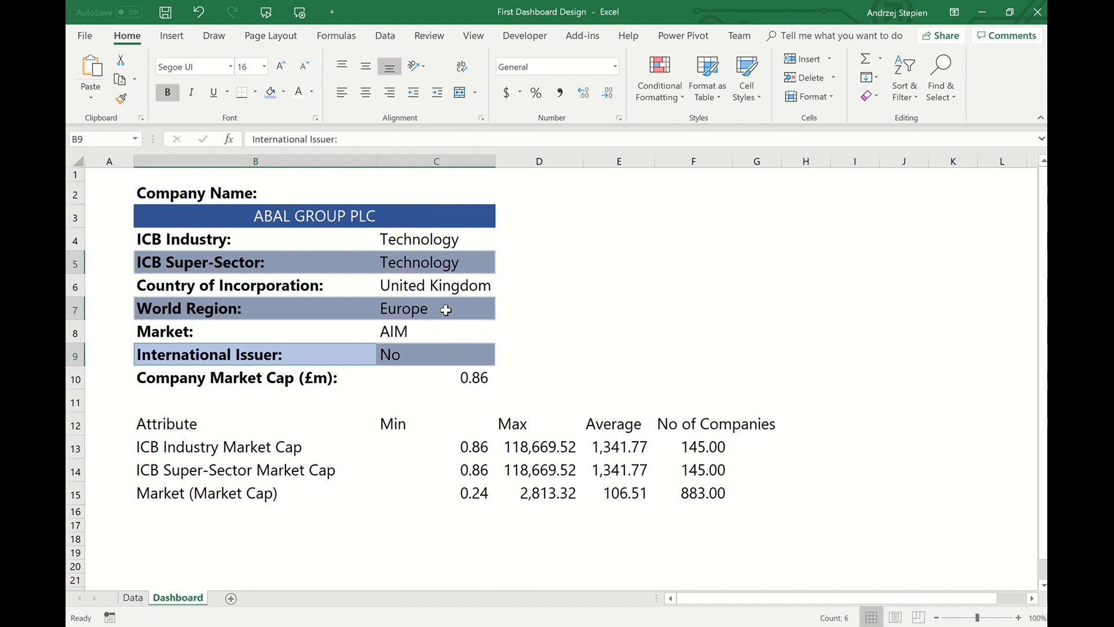
left_click(806, 216)
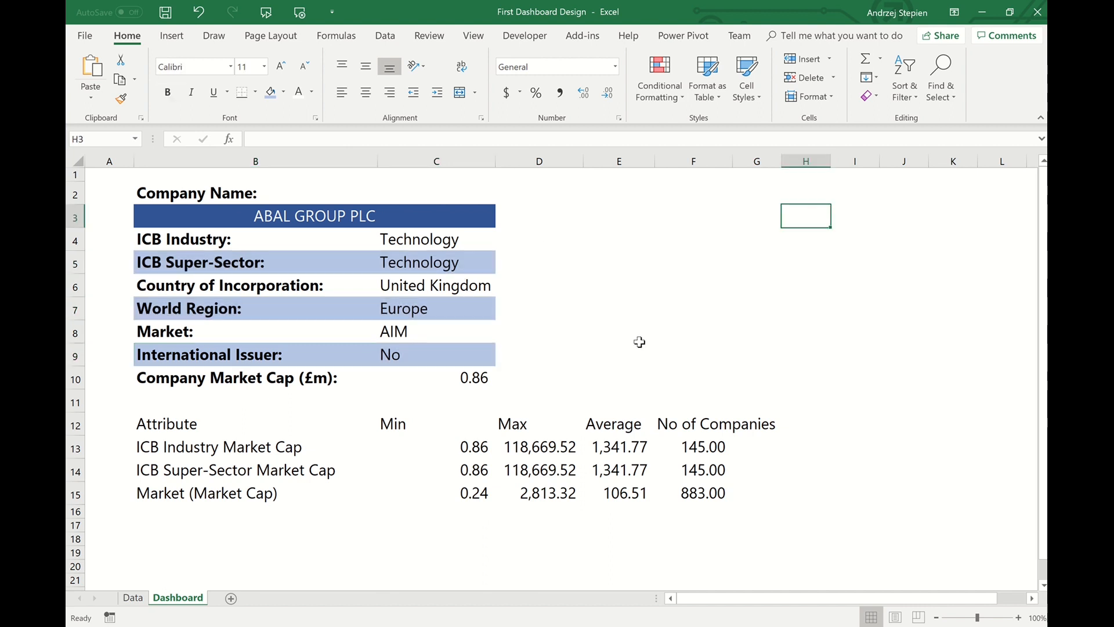
- Choose ABBEY PLC as the company in B3 and widen column C until Consumer Products and Services fits
left_click(394, 216)
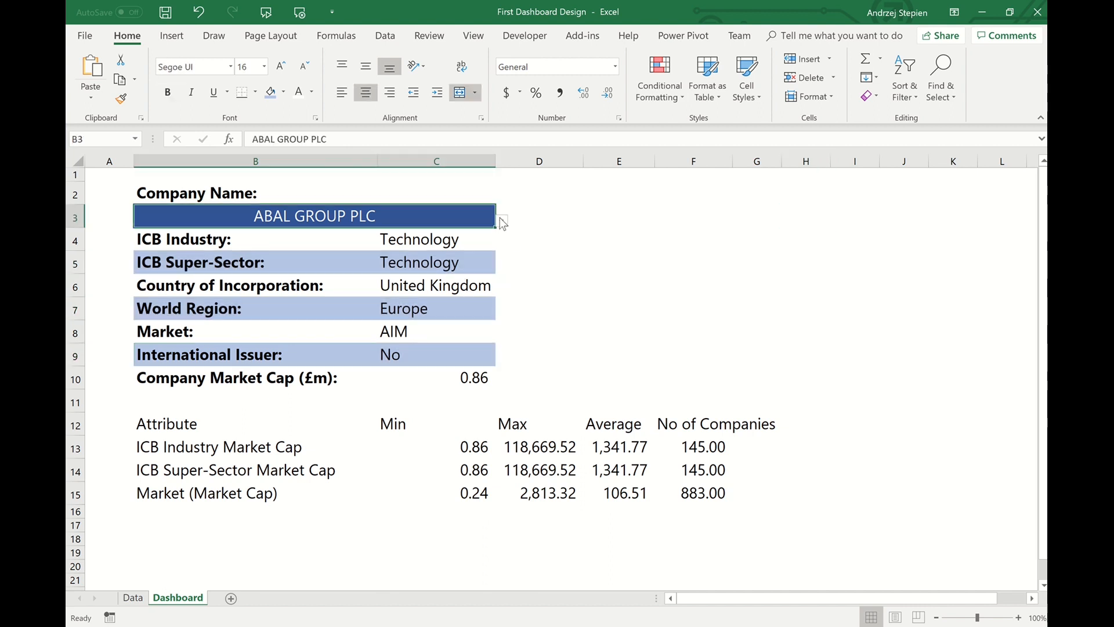
left_click(502, 221)
left_click(447, 244)
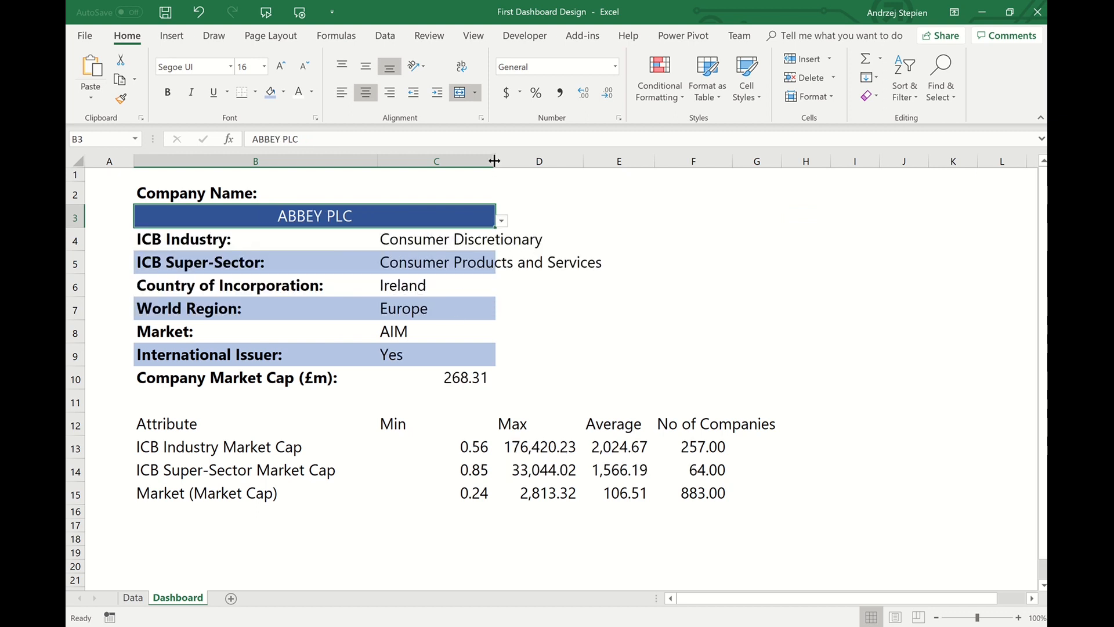
left_click_drag(495, 161, 608, 161)
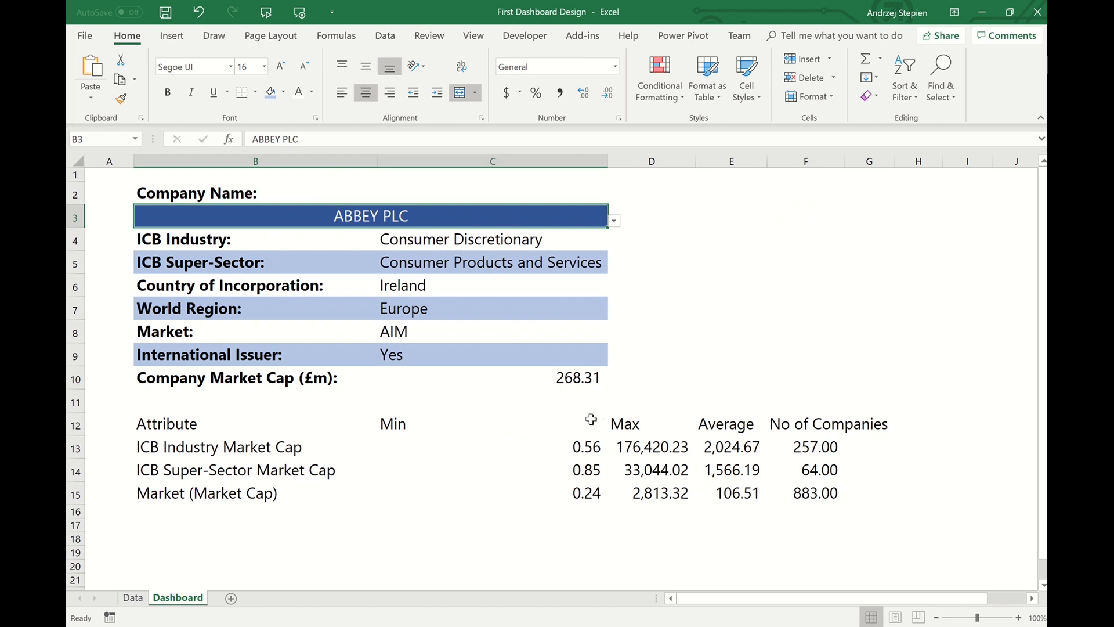
- Merge and center the Company Name heading across B2:C2
left_click(249, 192)
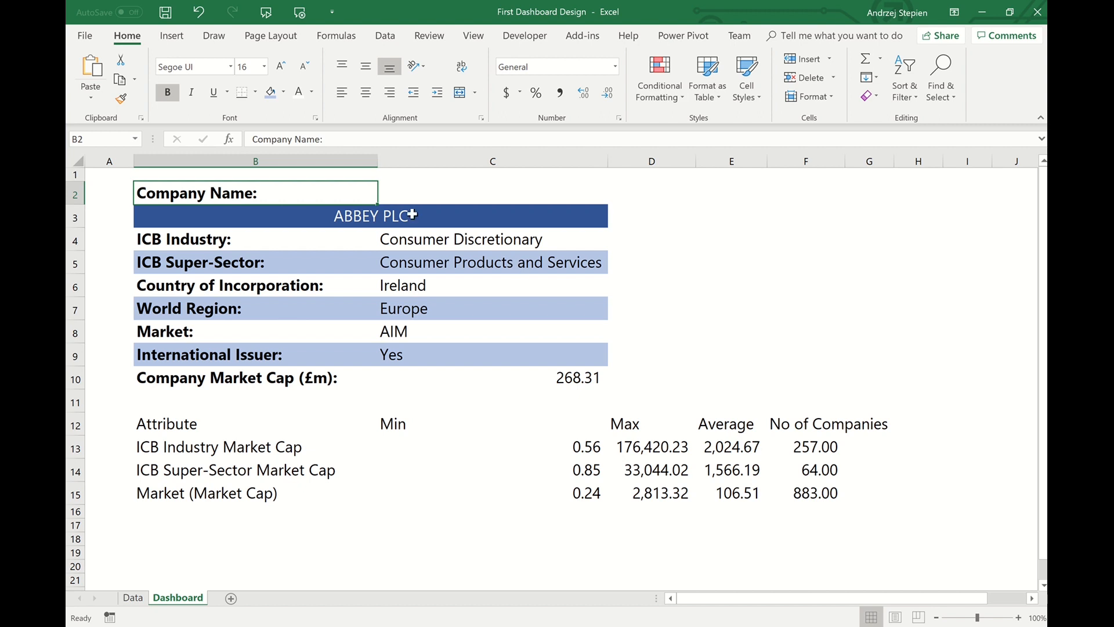
left_click_drag(456, 192, 342, 194)
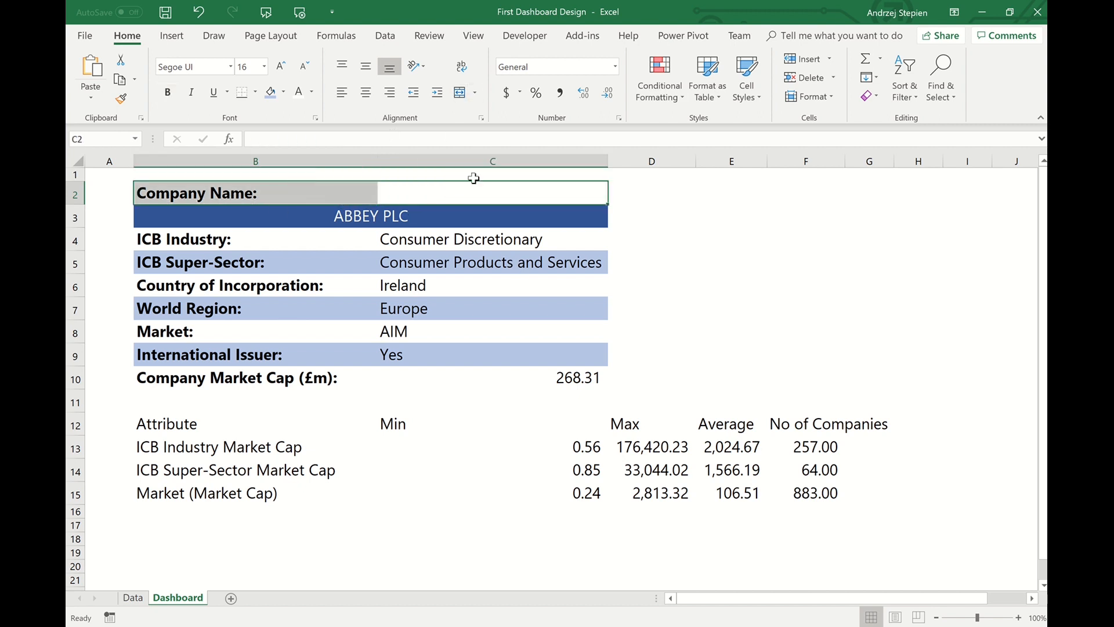
left_click(459, 95)
- Center the looked-up company details in C4:C9 both vertically and horizontally
left_click_drag(467, 238, 456, 357)
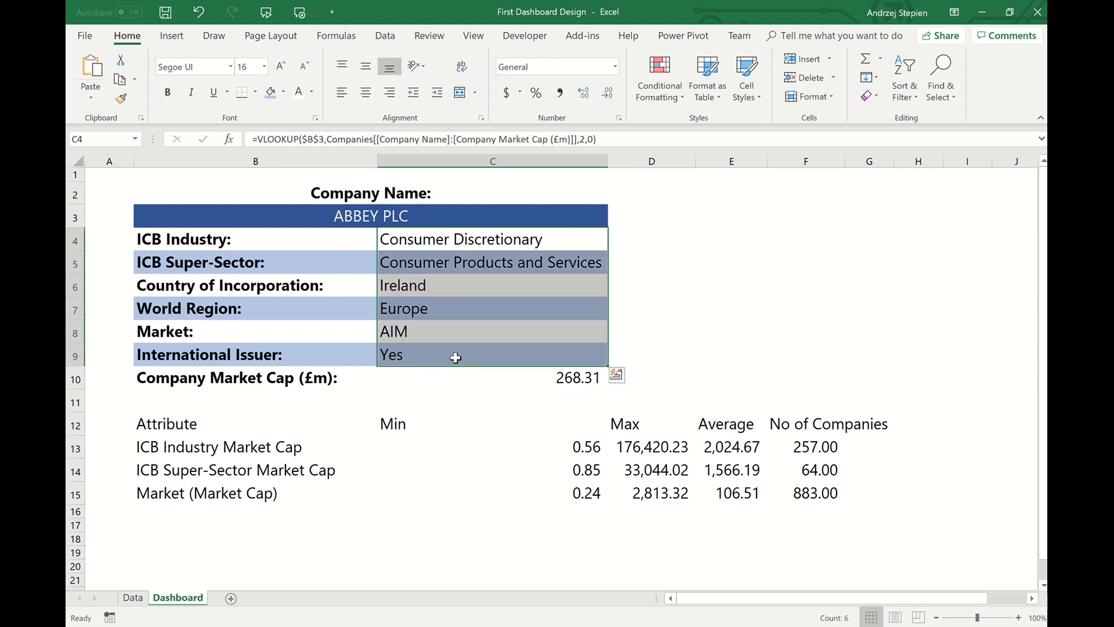
left_click(366, 66)
left_click(365, 92)
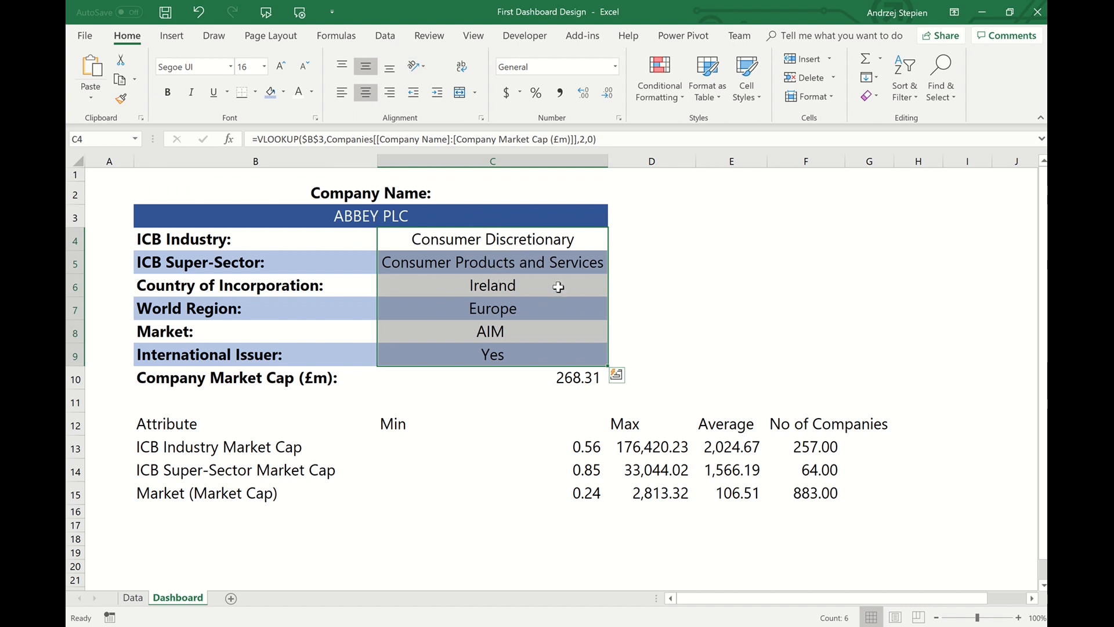
left_click(804, 308)
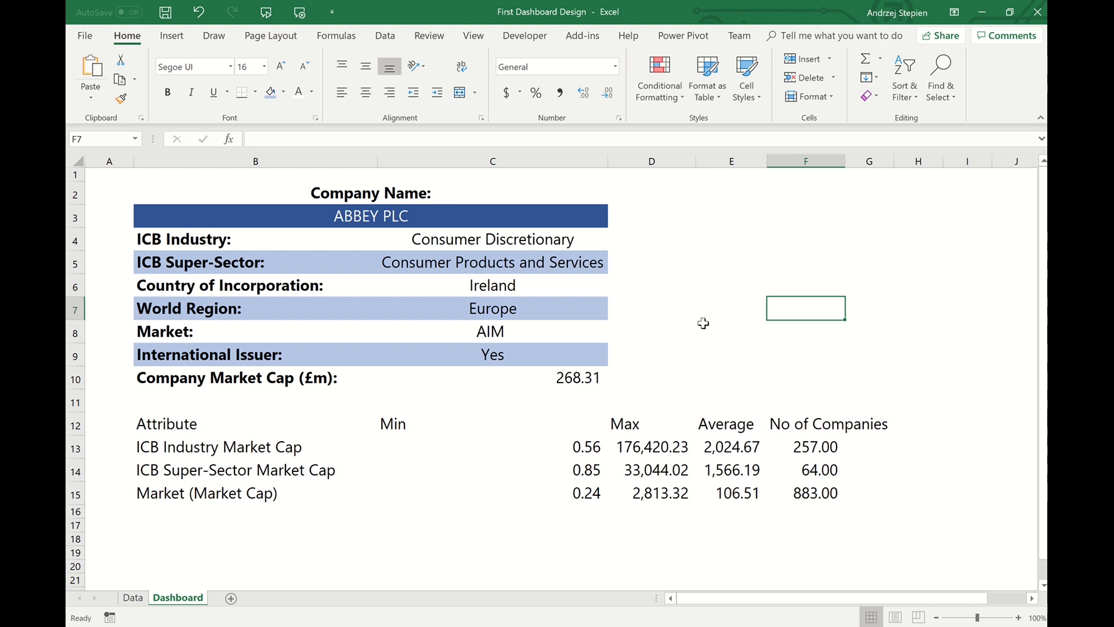
- Draw a rounded rectangle about 3" high and 6.85" wide over the company details block B2:C10
left_click(172, 37)
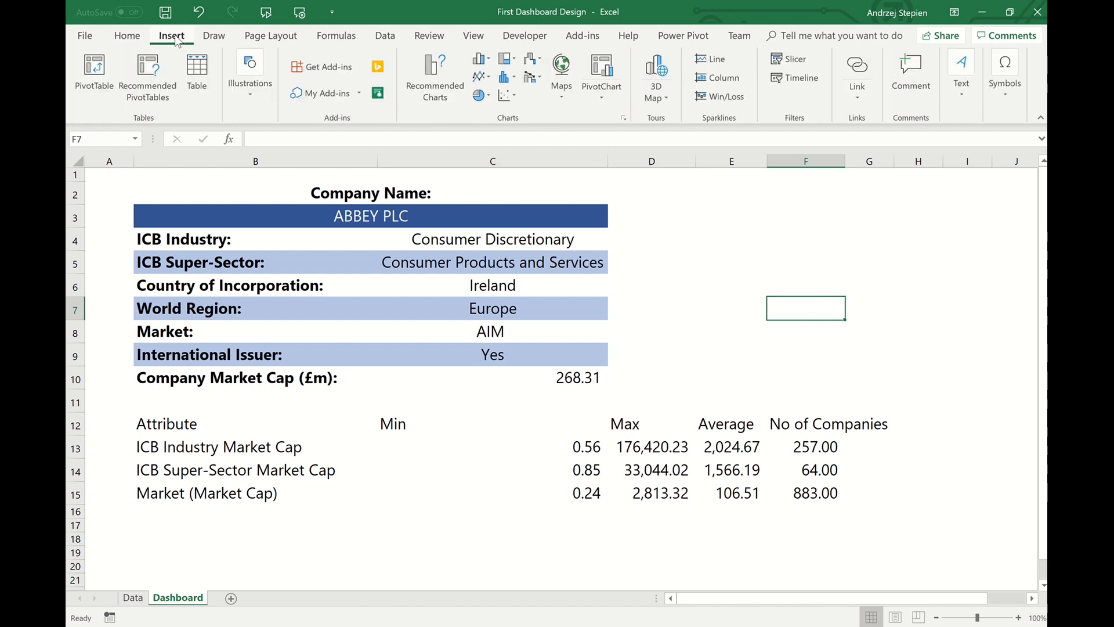
left_click(249, 105)
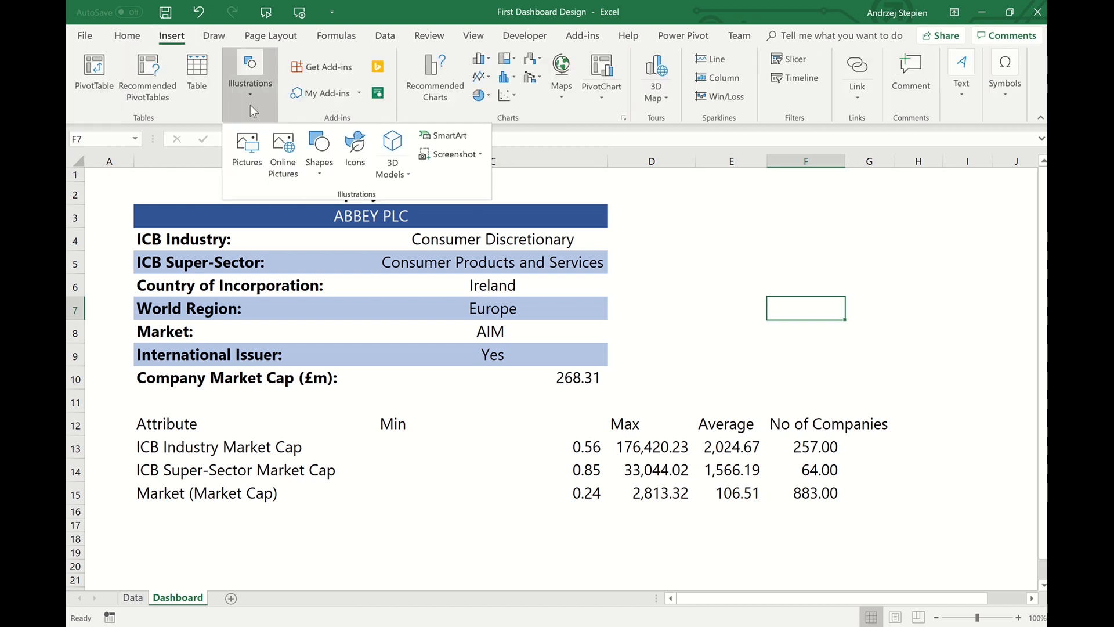
left_click(318, 179)
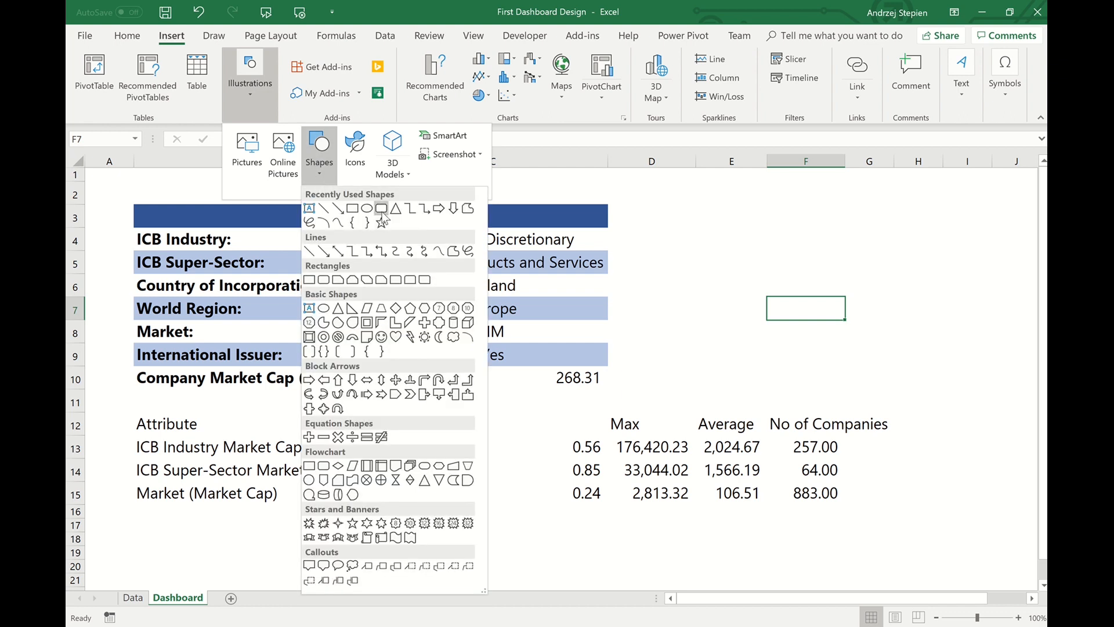
left_click(381, 210)
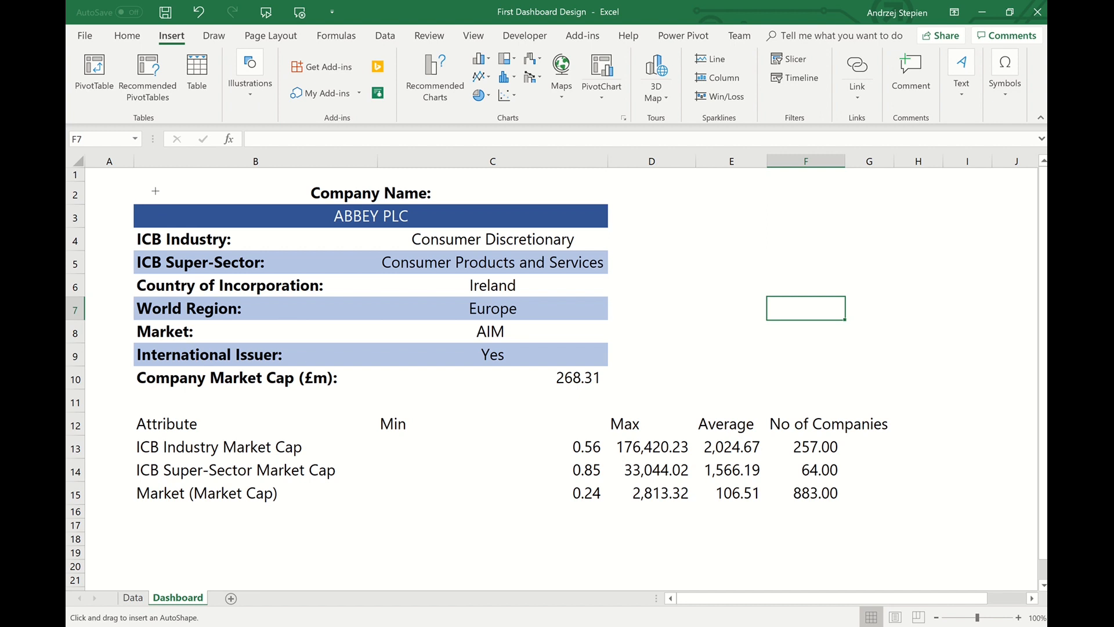
left_click_drag(134, 181, 600, 401)
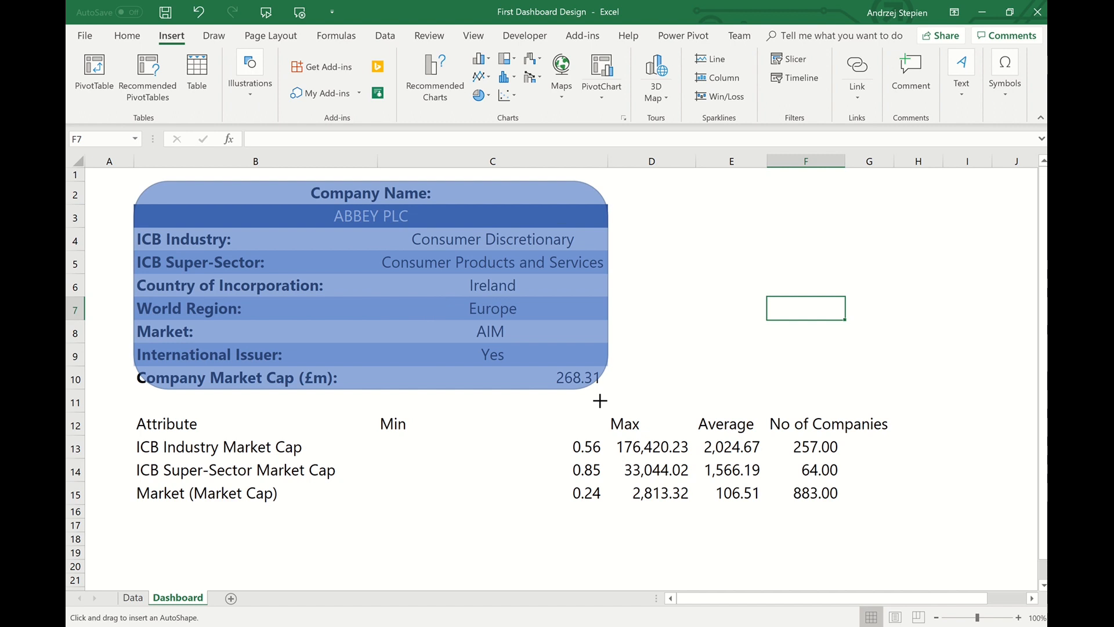
left_click_drag(600, 400, 598, 399)
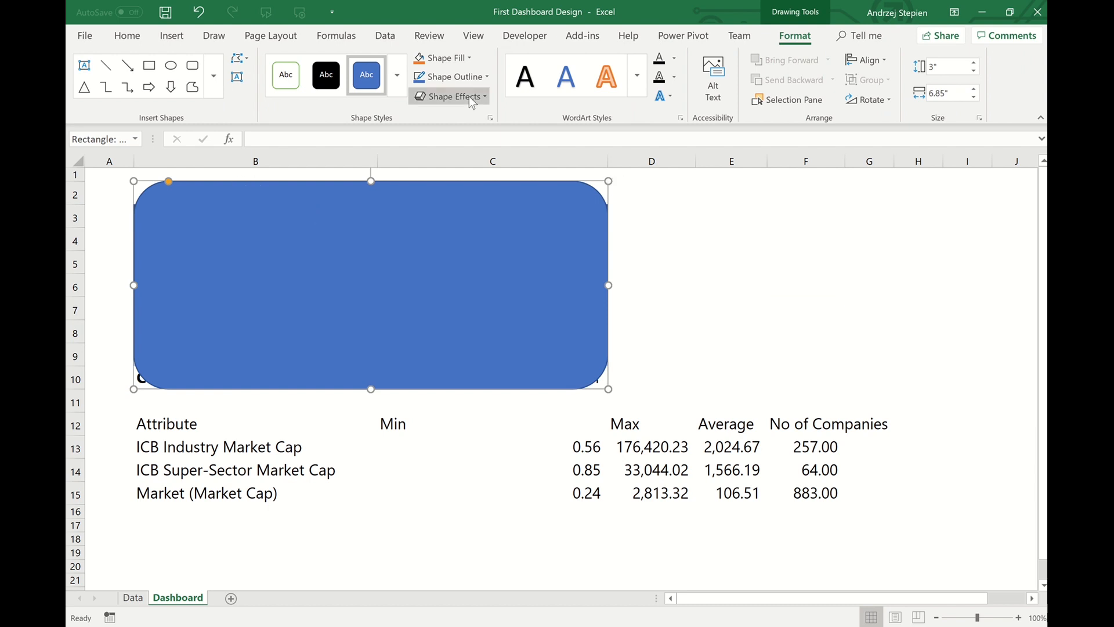
- Remove the rounded rectangle's fill and reduce its corner rounding so the frame clears the company detail text
left_click(470, 58)
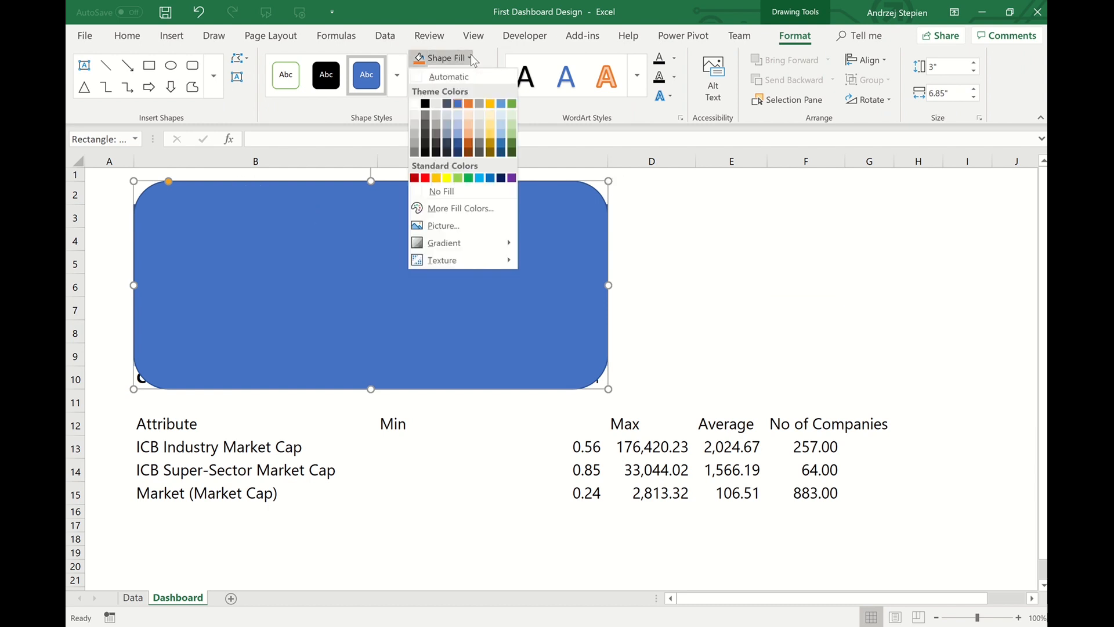
left_click(448, 193)
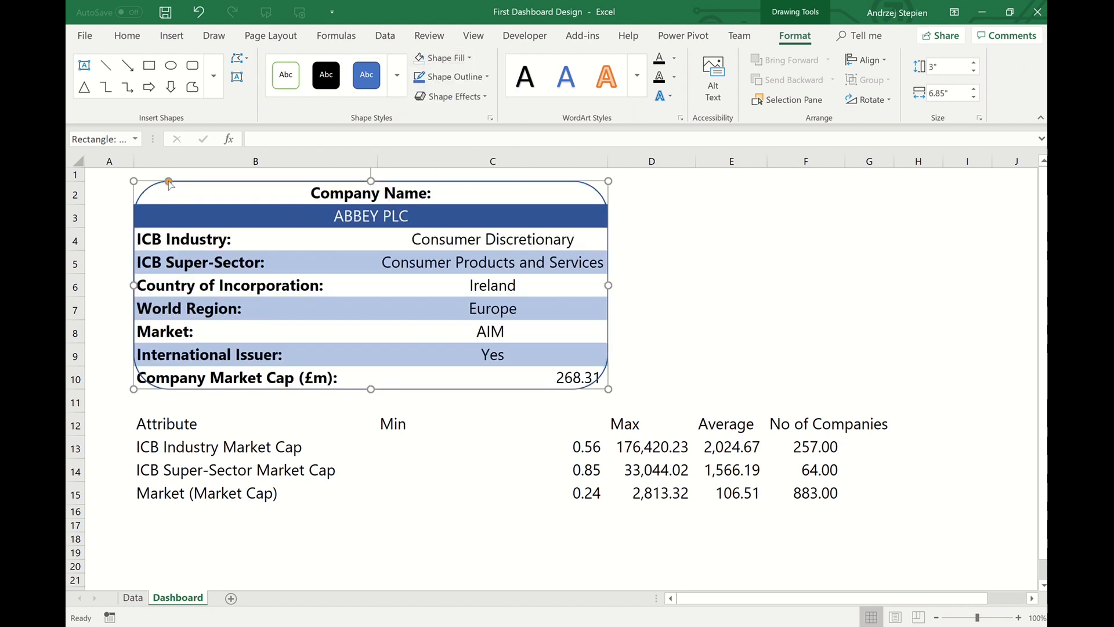
left_click_drag(169, 184, 144, 195)
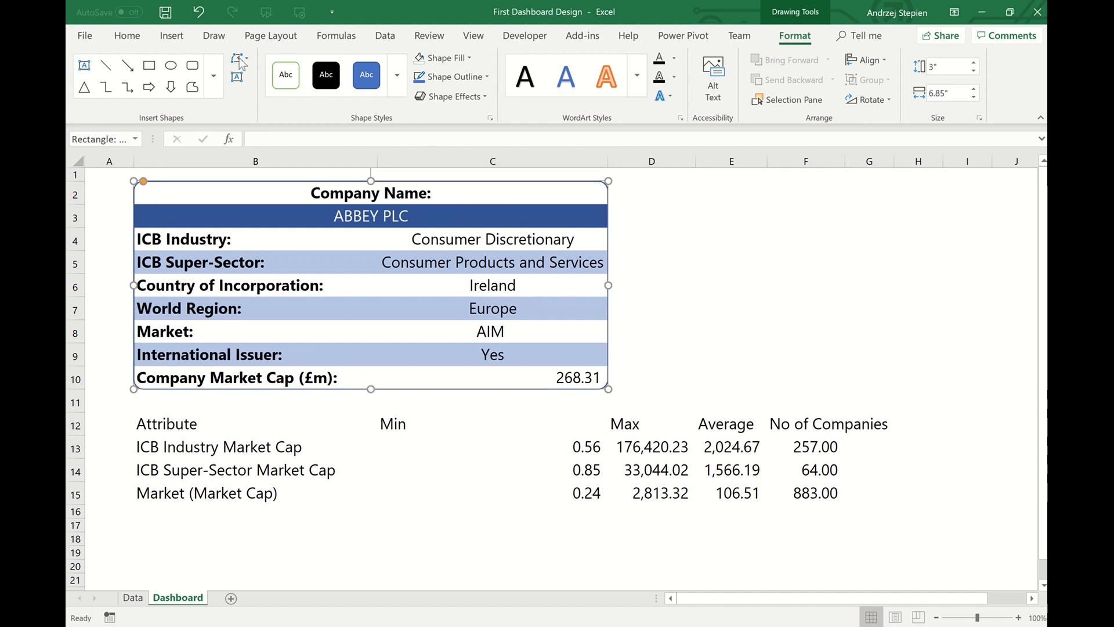
- Give the rounded frame around the company details a 3 pt light blue outline
left_click(482, 77)
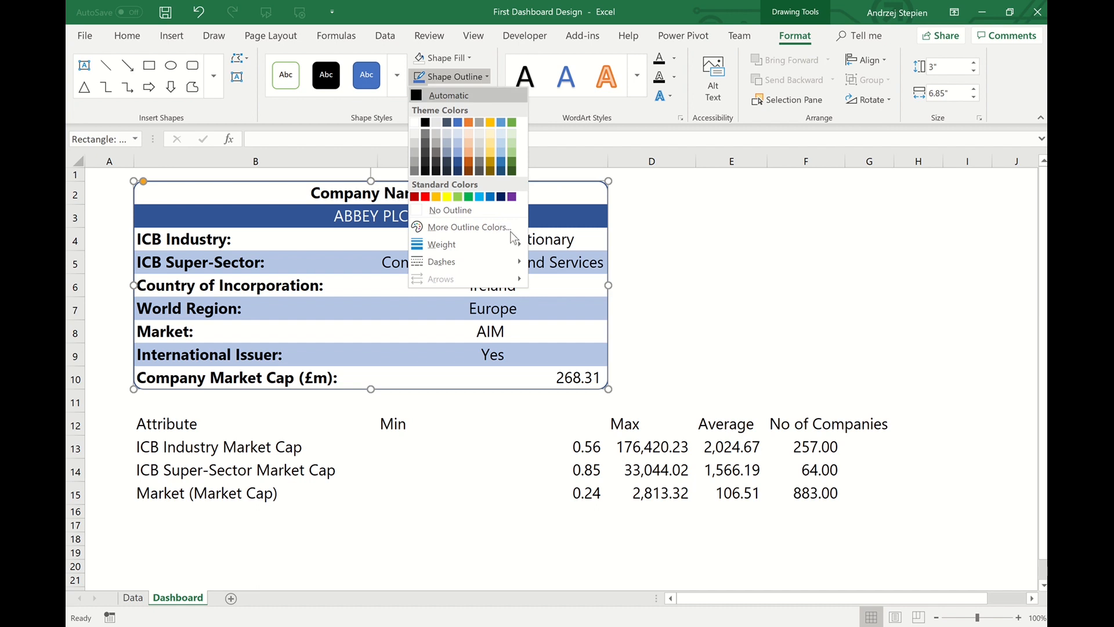
mouse_move(506, 250)
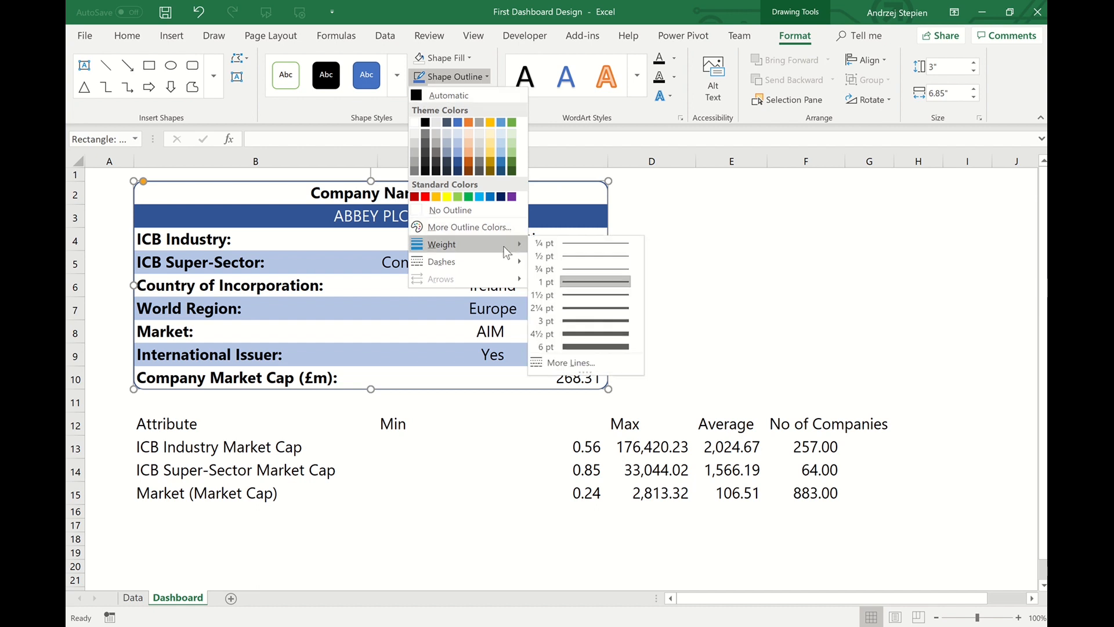
left_click(585, 322)
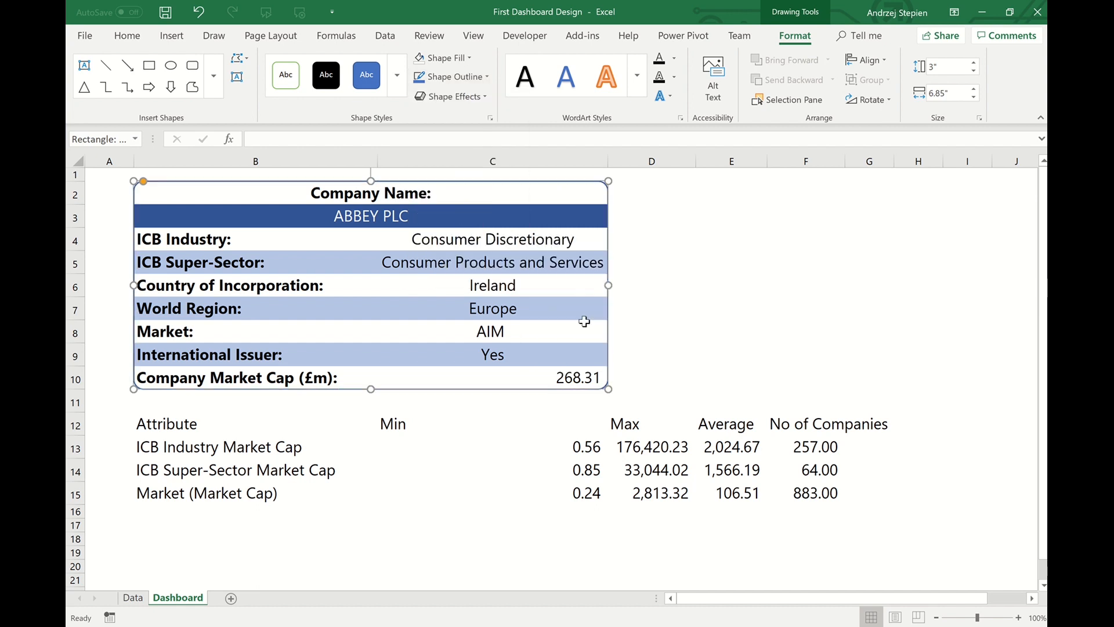
left_click(486, 79)
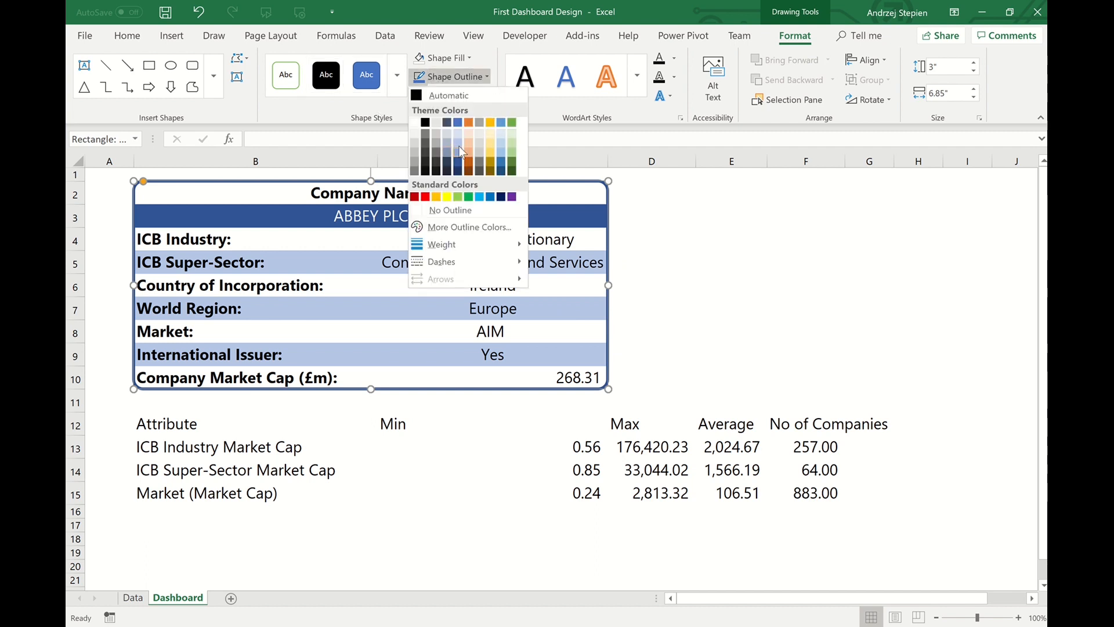
left_click(458, 145)
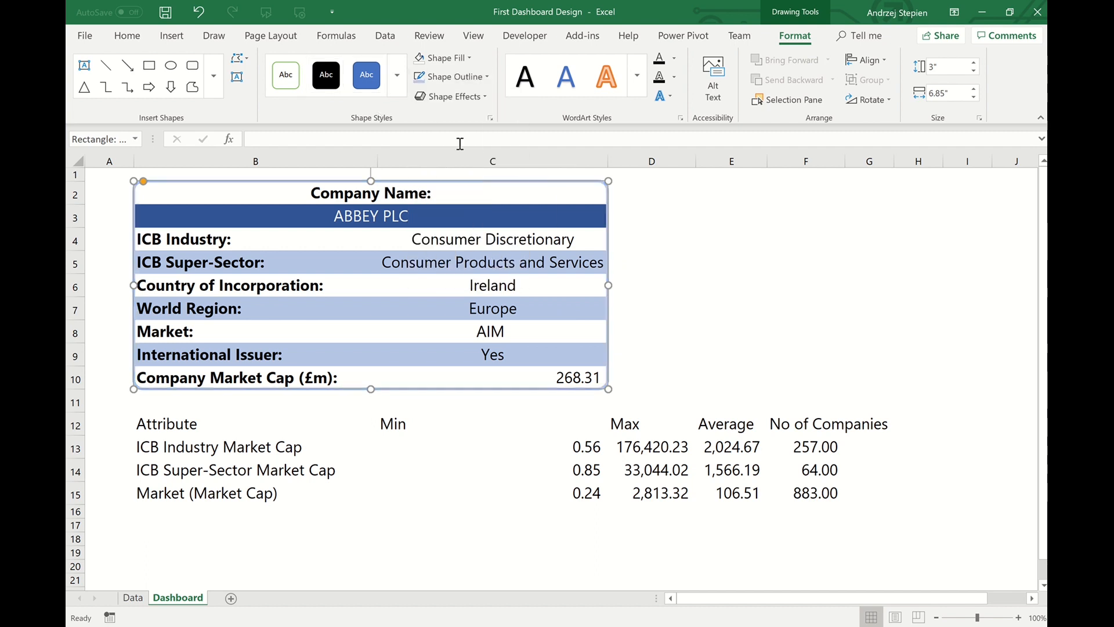
left_click(841, 300)
left_click(667, 539)
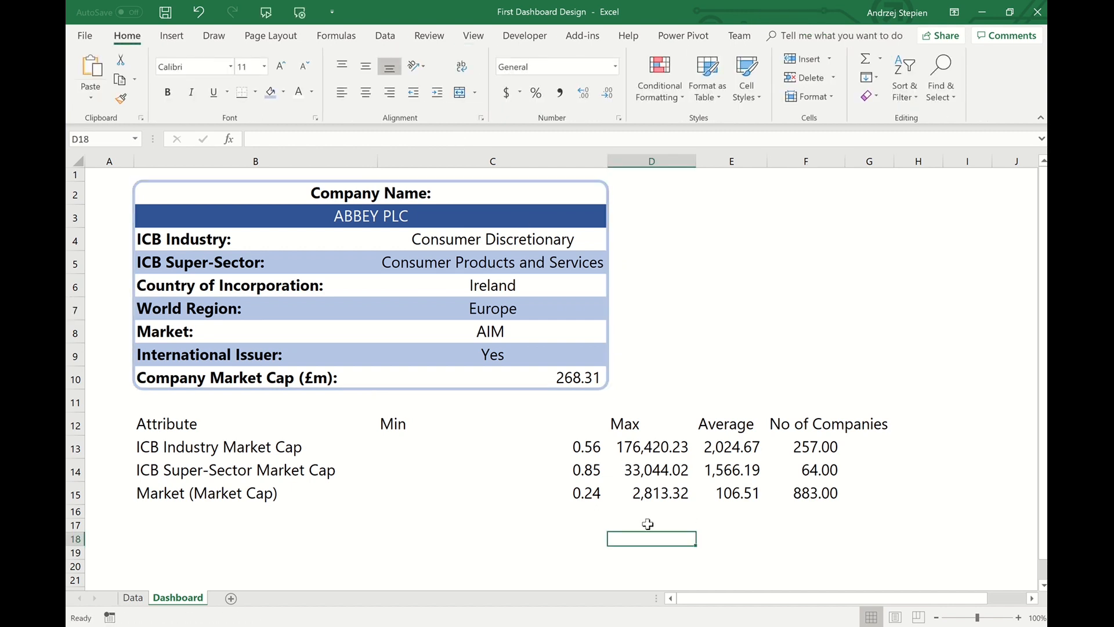
- Center the statistics headers in B12:F12 and make them bold
left_click_drag(200, 423, 823, 435)
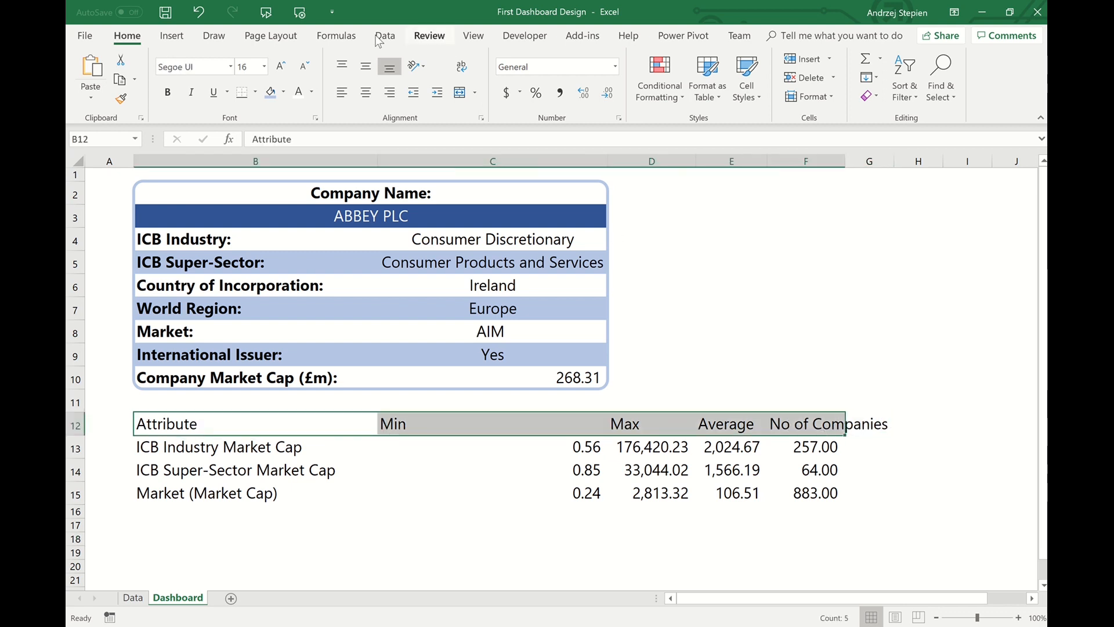
left_click(365, 93)
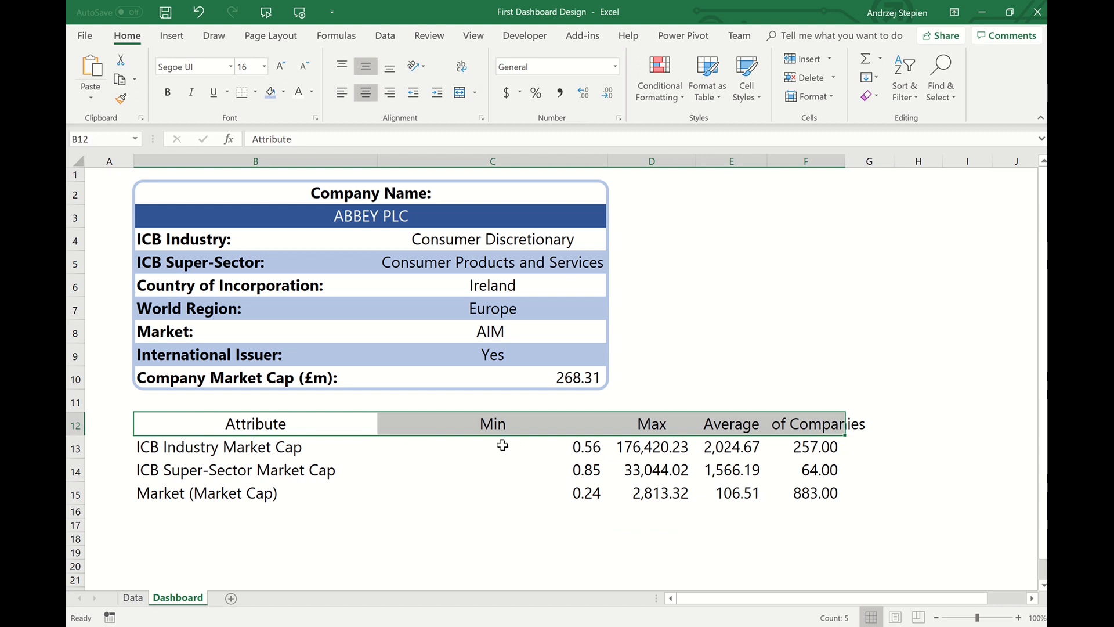
left_click_drag(504, 447, 816, 494)
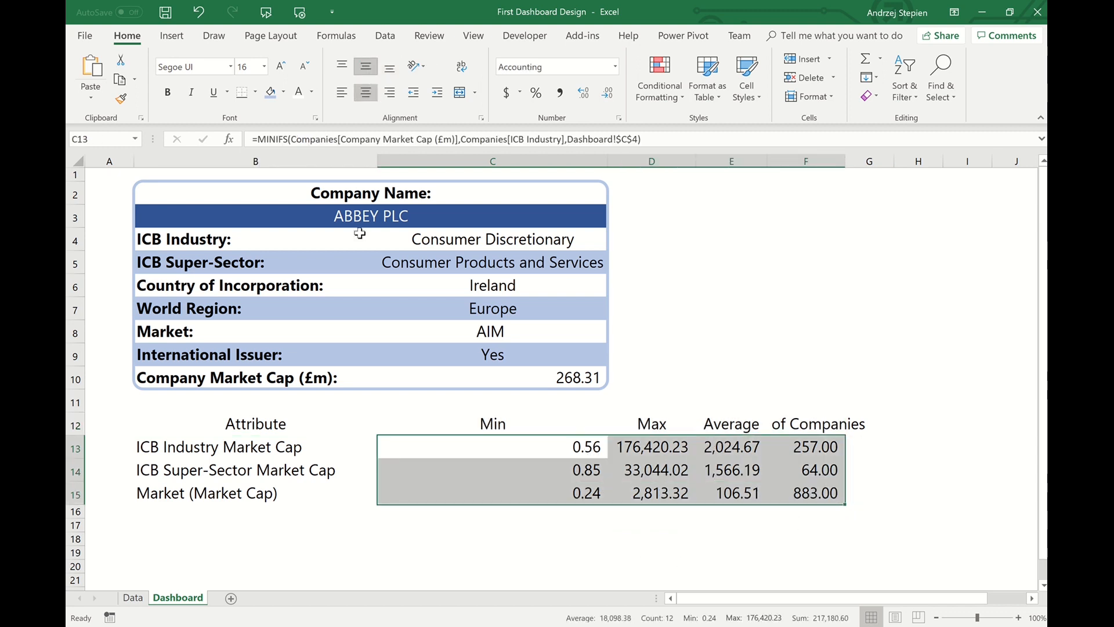
left_click_drag(217, 422, 847, 428)
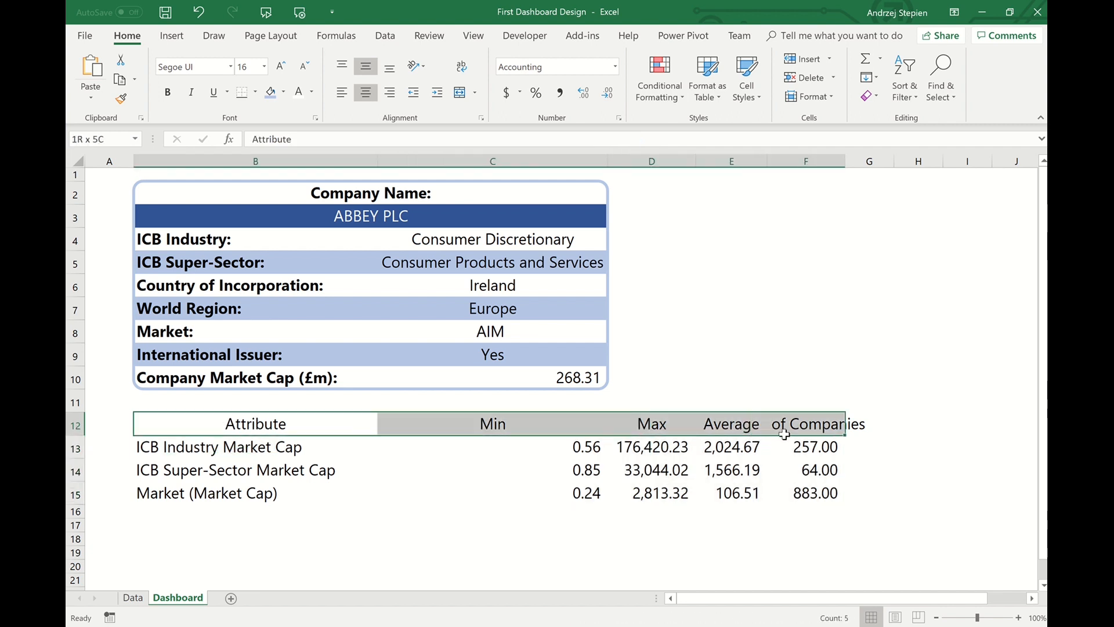
left_click(166, 94)
- Auto-fit column F to the No of Companies header
left_click(813, 427)
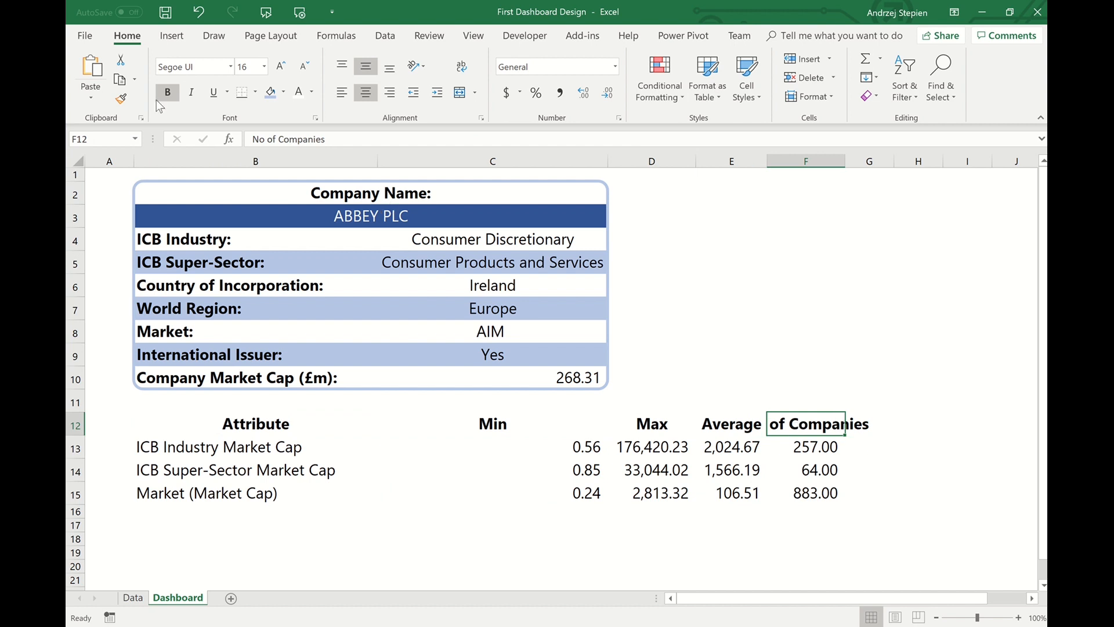
left_click(841, 157)
double_click(845, 156)
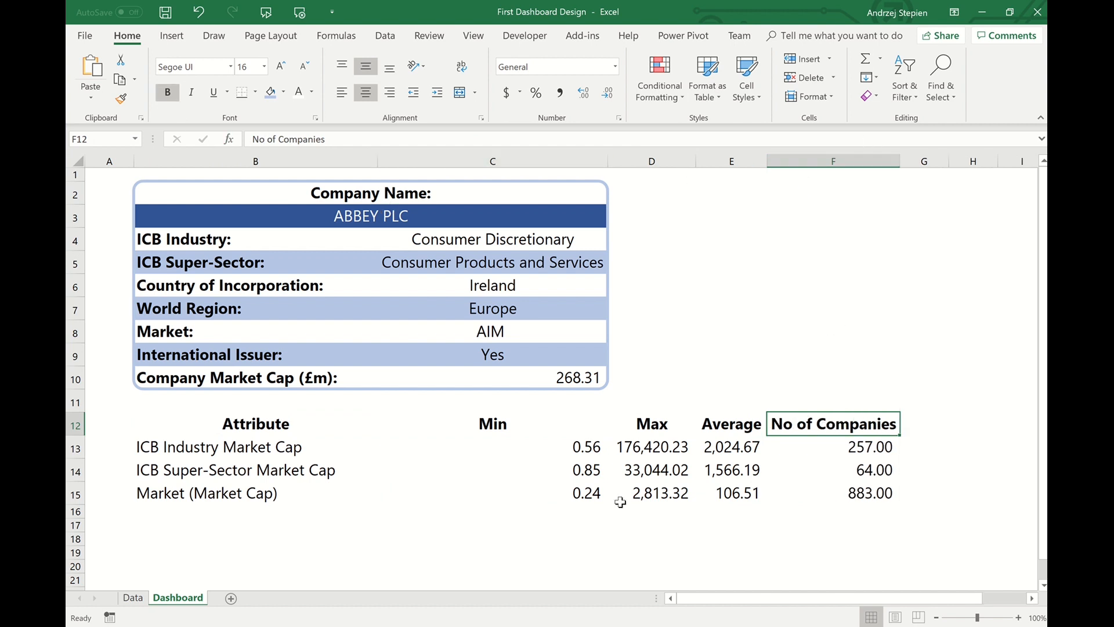
- Apply a thick bottom border to the statistics header row B12:F12
left_click_drag(226, 424, 841, 427)
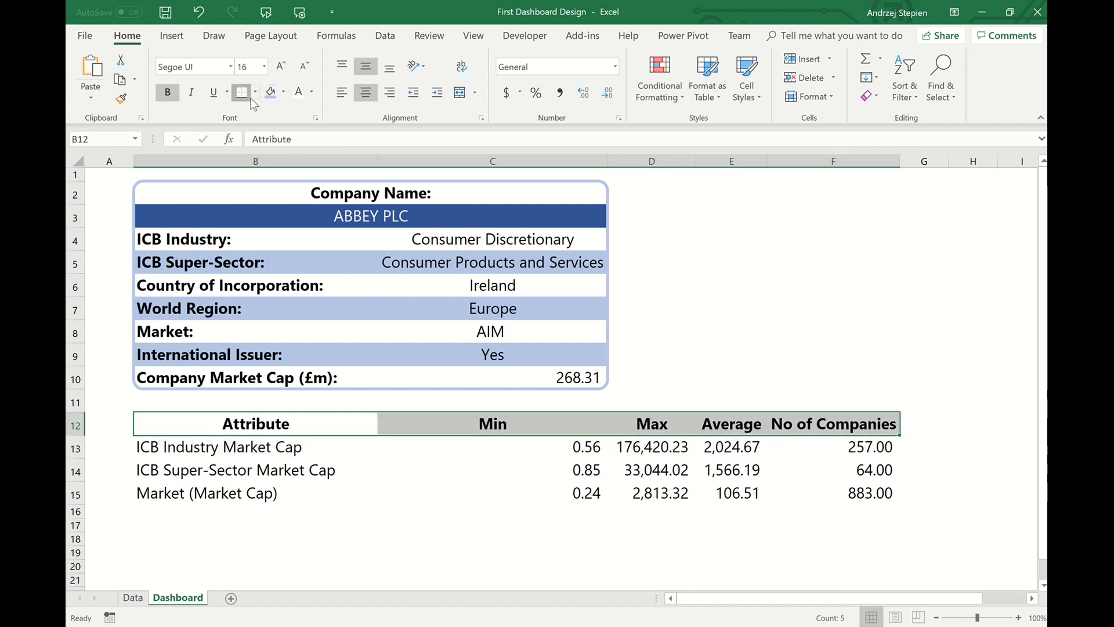
left_click(254, 93)
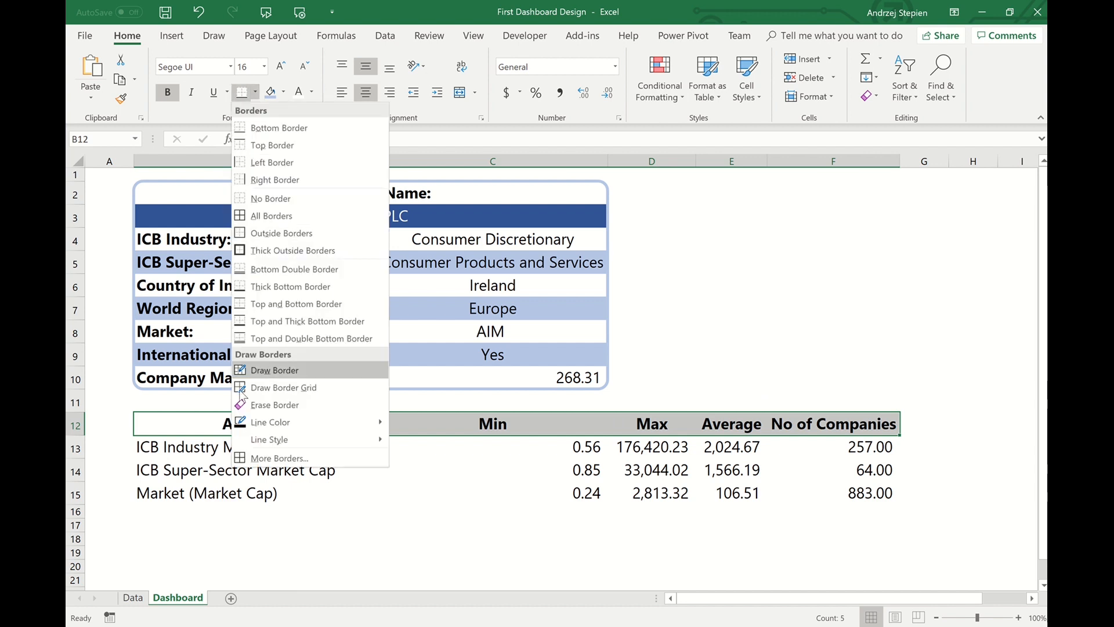
left_click(278, 457)
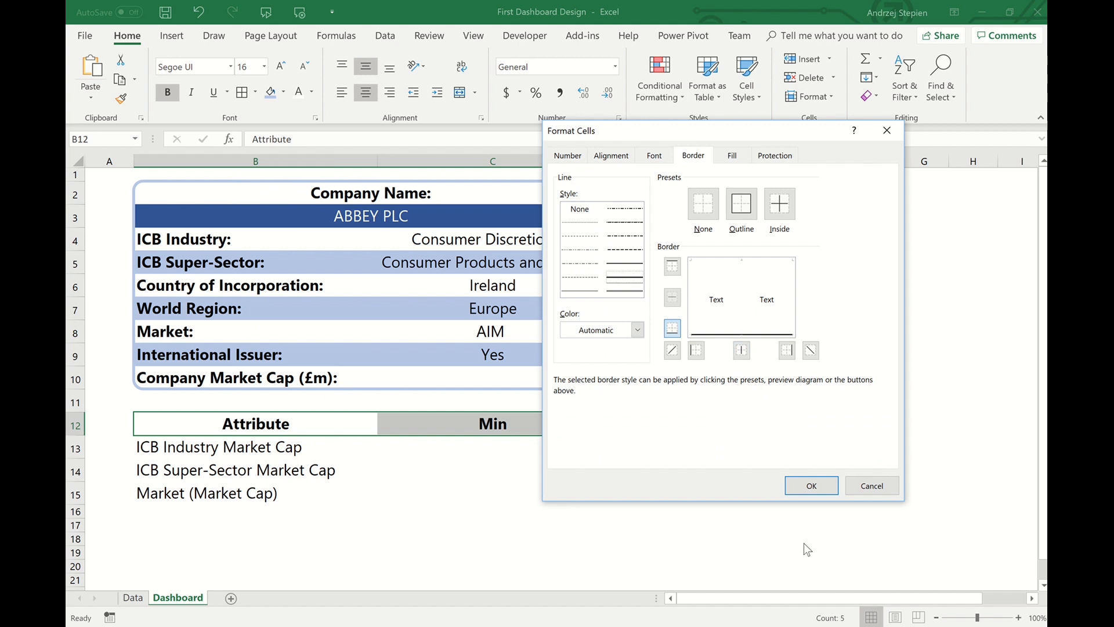
left_click(811, 486)
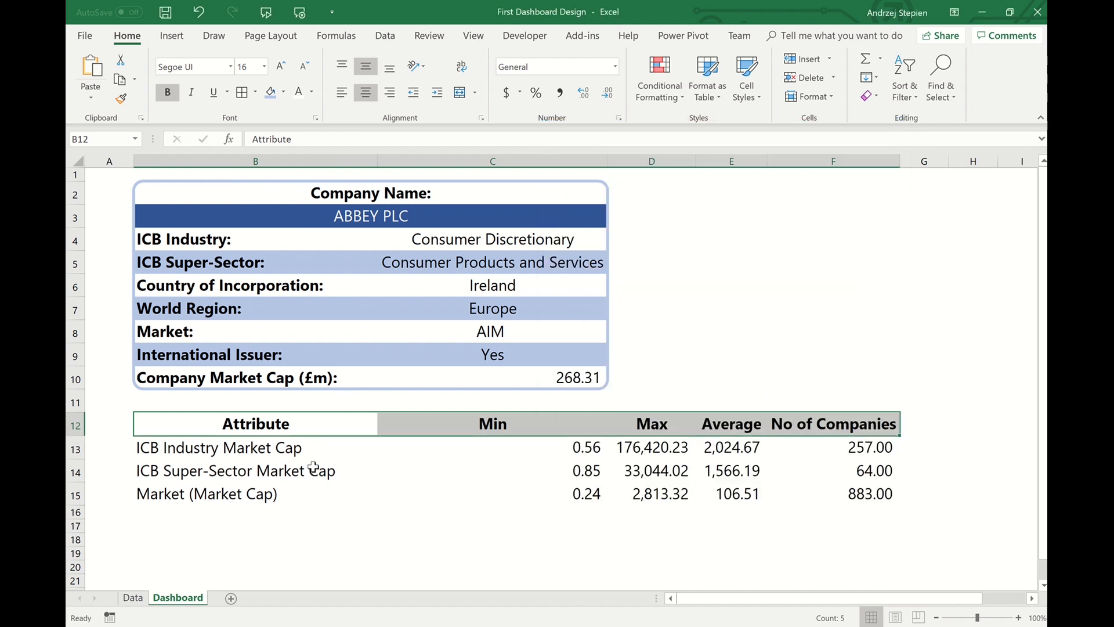
- Apply all borders to the statistics rows B13:F15
left_click_drag(300, 446, 835, 493)
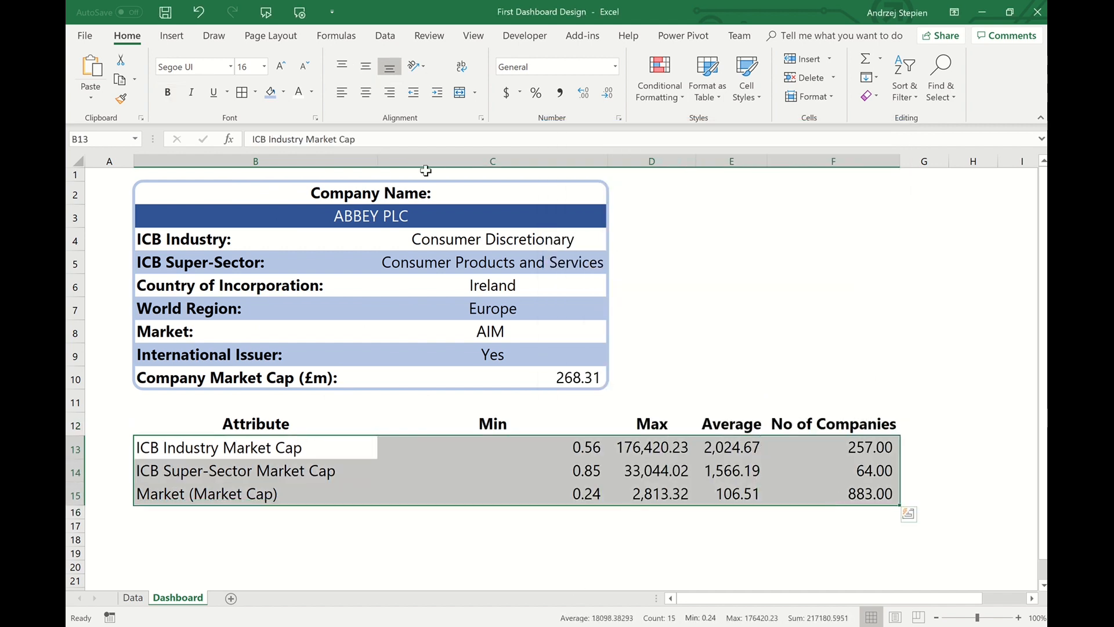
left_click(255, 93)
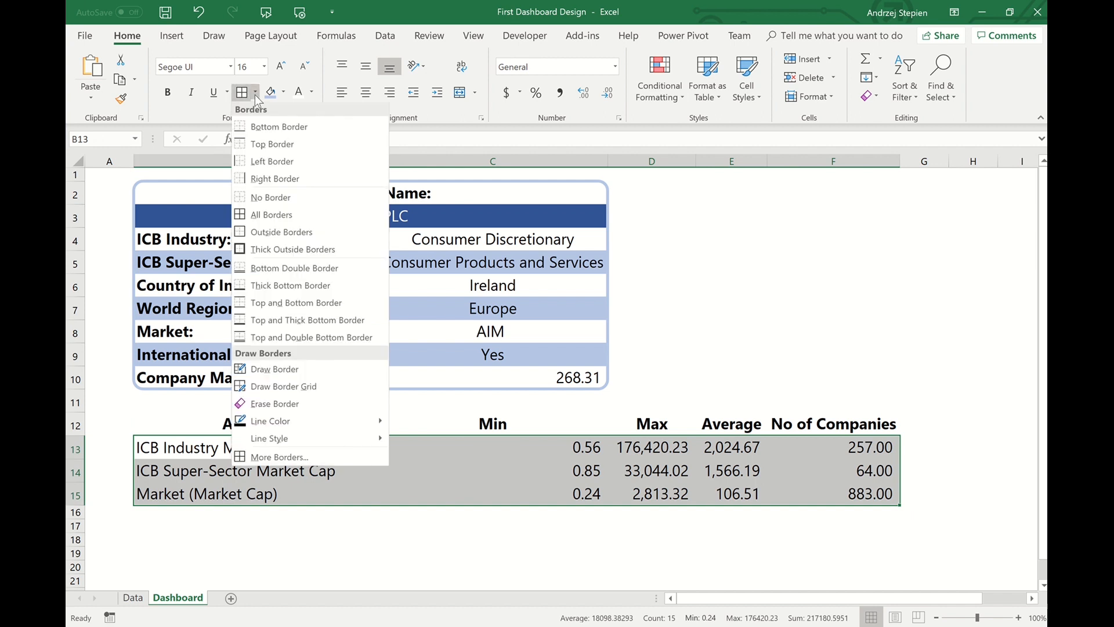
left_click(264, 217)
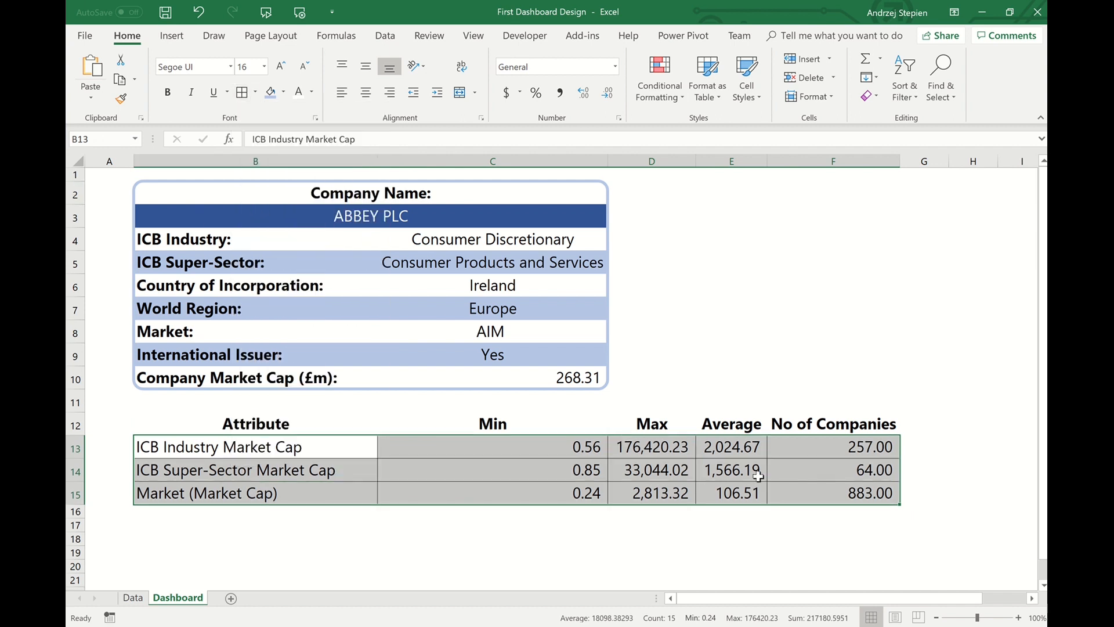
- Fill the Min cells C13:C15 and the Average cells E13:E15 with light blue
left_click(617, 456)
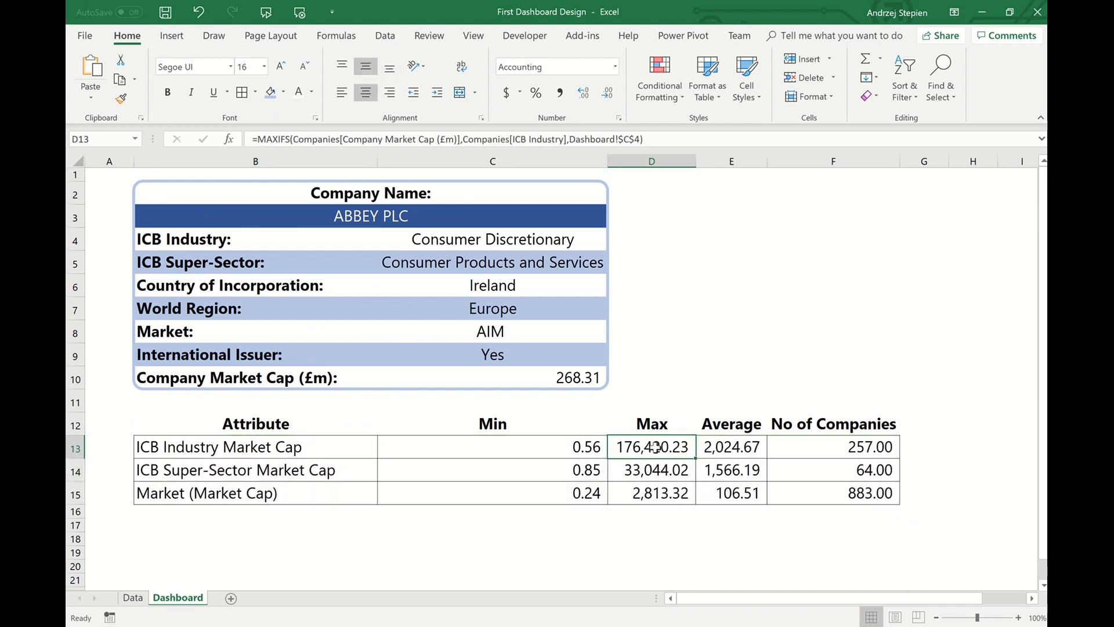
left_click_drag(535, 452, 511, 490)
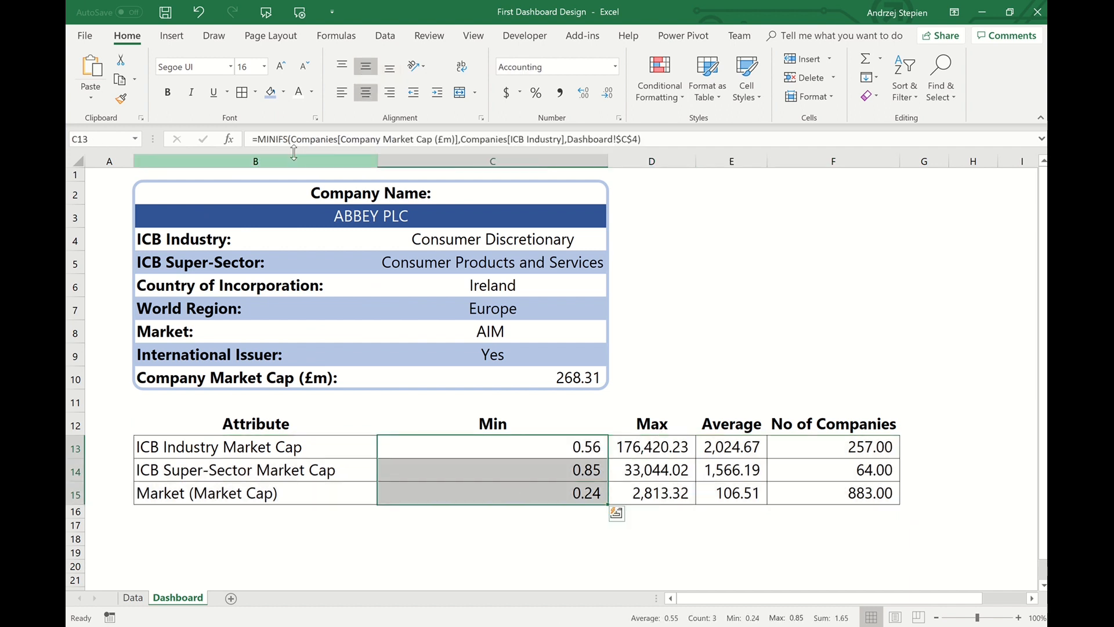
left_click(269, 93)
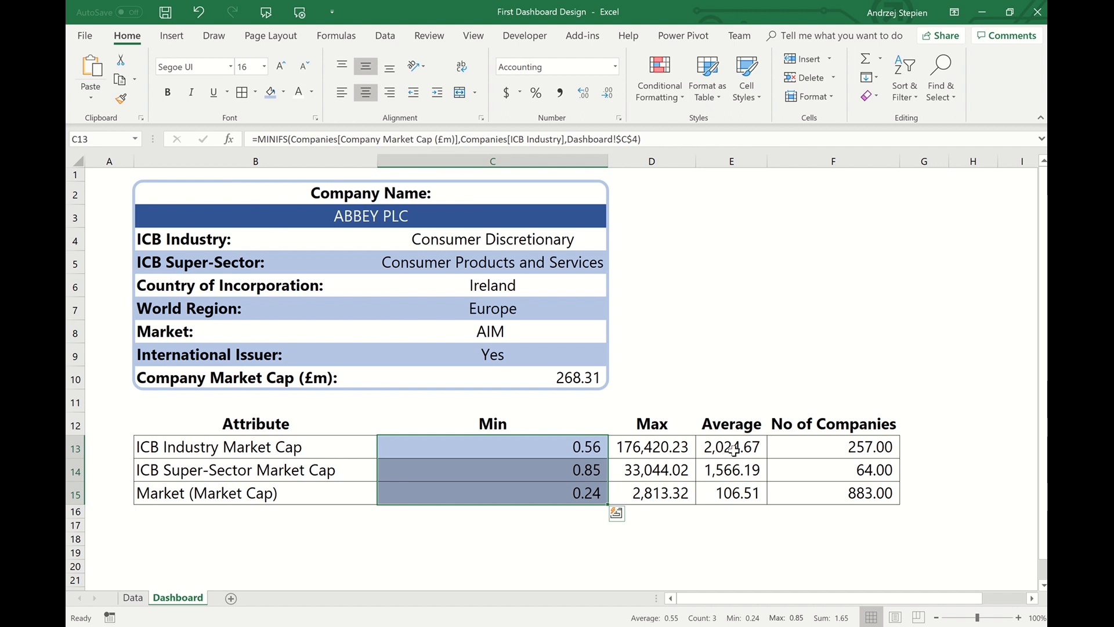
left_click_drag(726, 450, 729, 494)
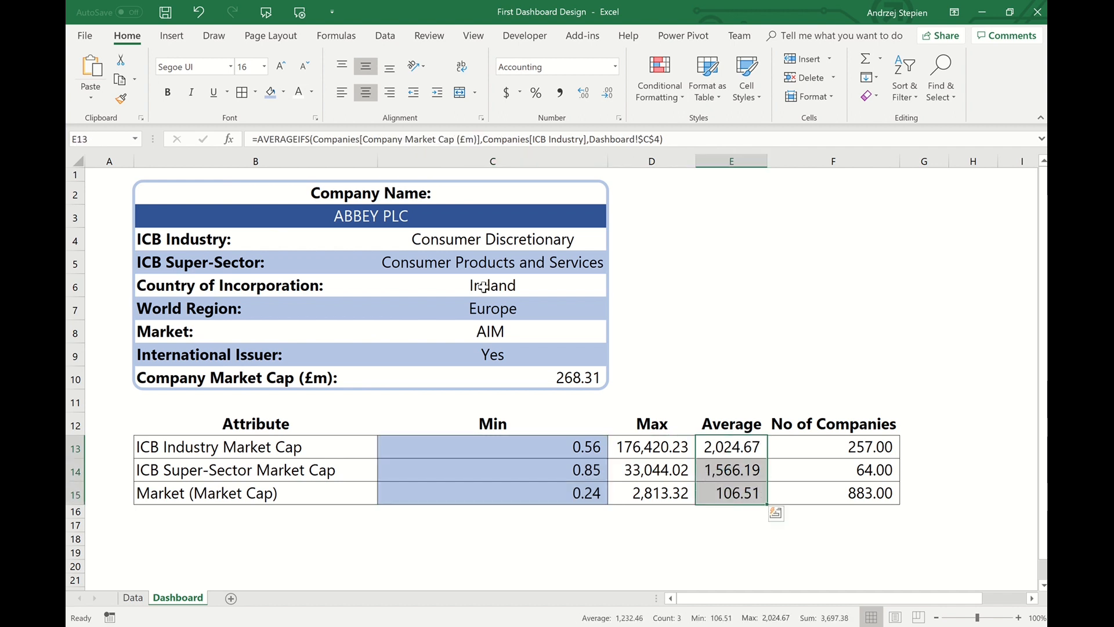
left_click(270, 93)
left_click(771, 335)
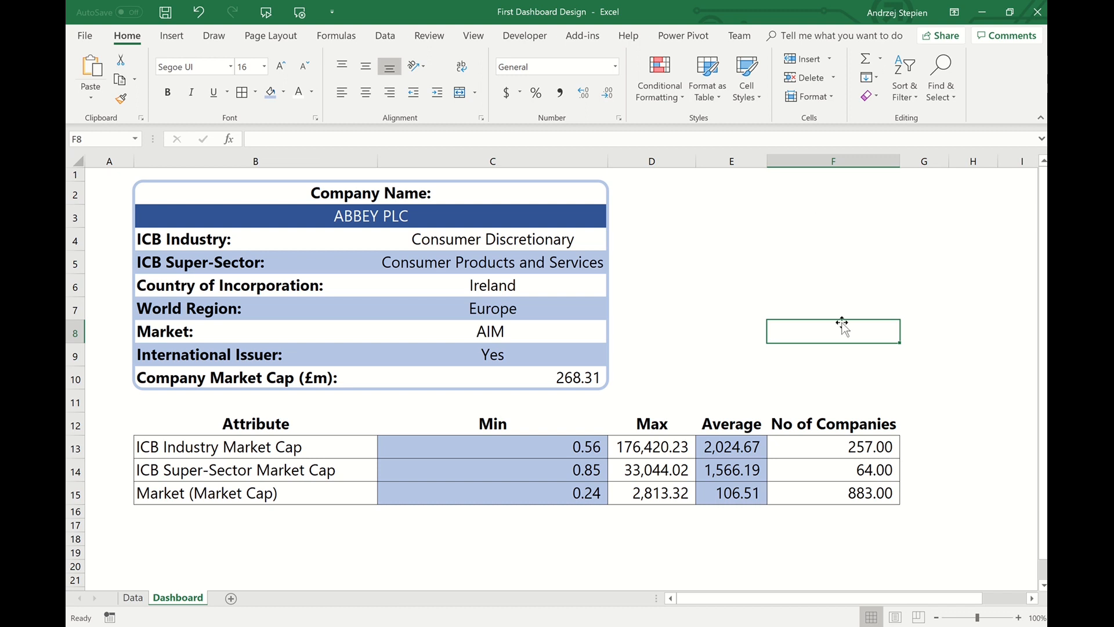
- Duplicate the rounded frame, move the copy onto the statistics table and resize it to fit B12:F15
left_click(580, 183)
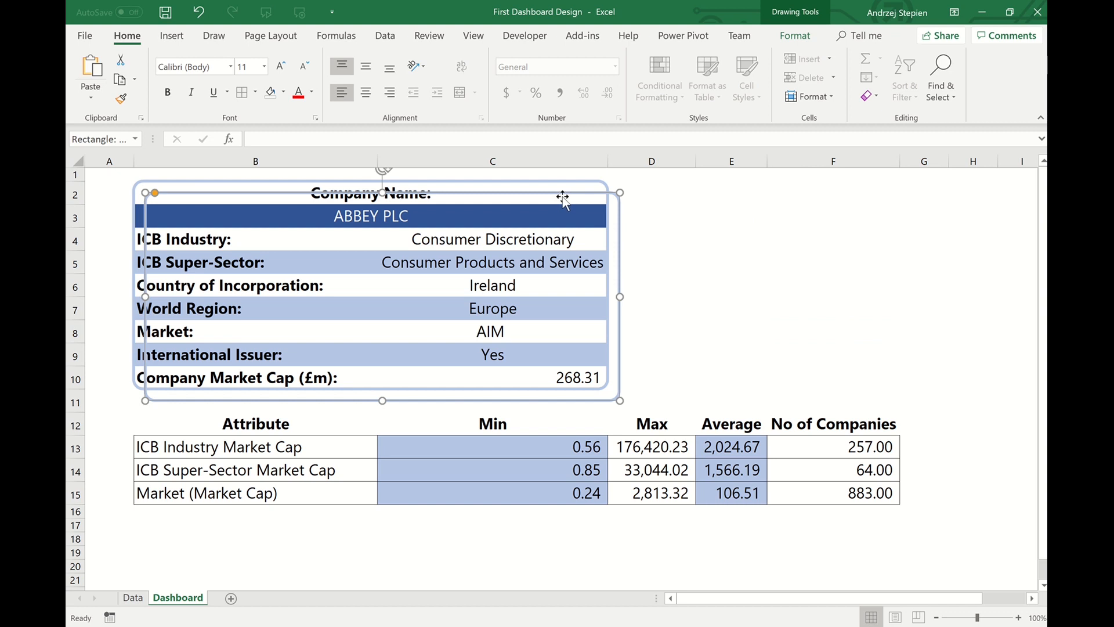
left_click_drag(562, 190, 575, 418)
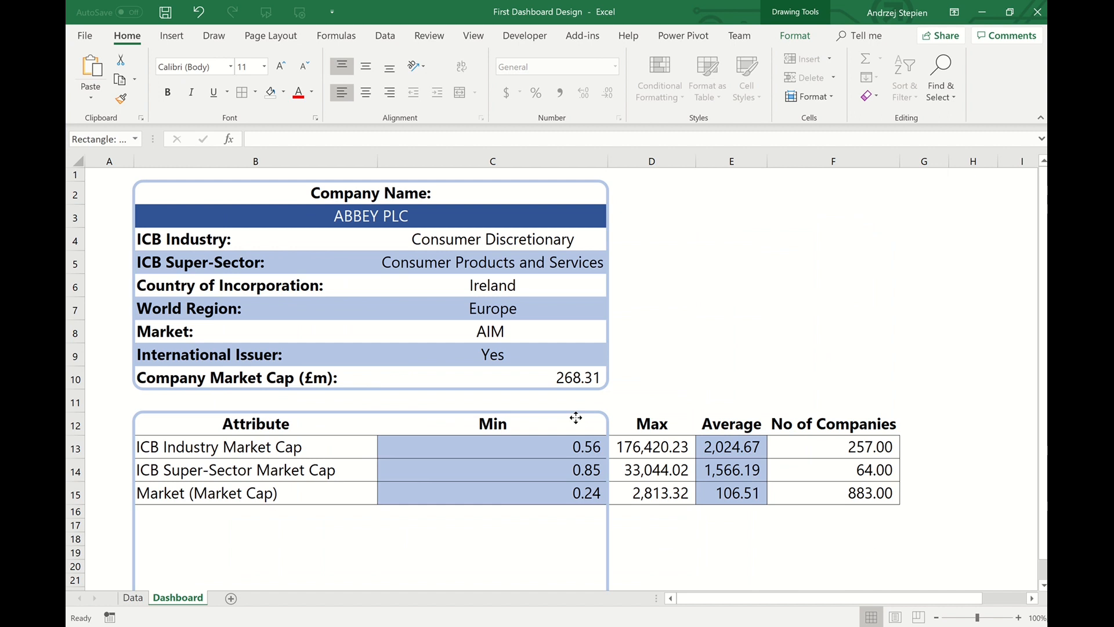
left_click(575, 417)
scroll(748, 366, "down", 1)
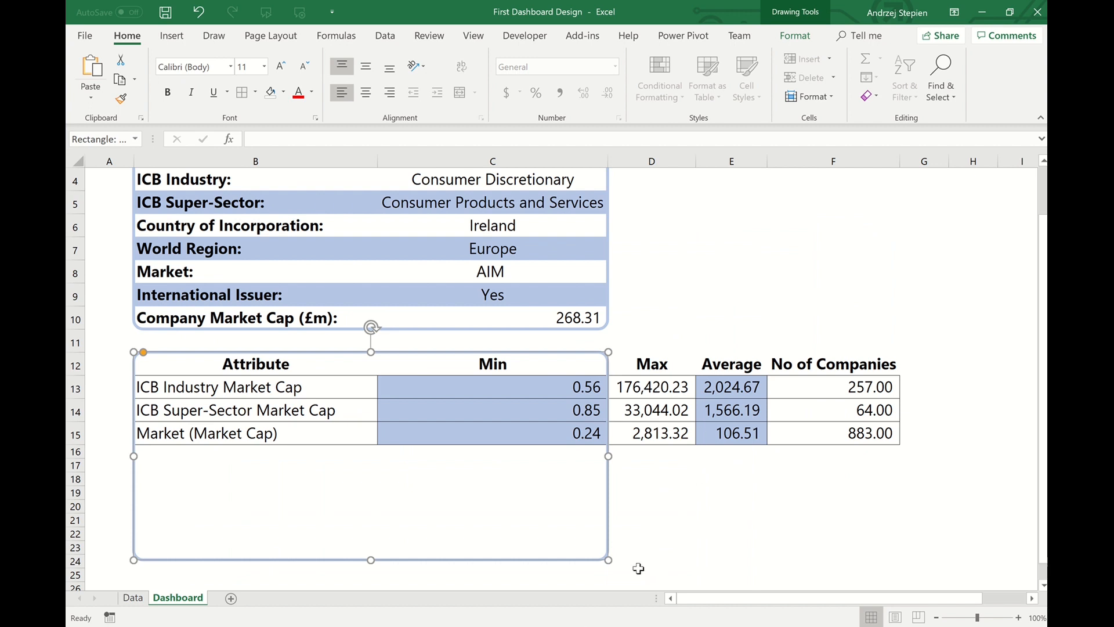
left_click_drag(634, 549, 900, 446)
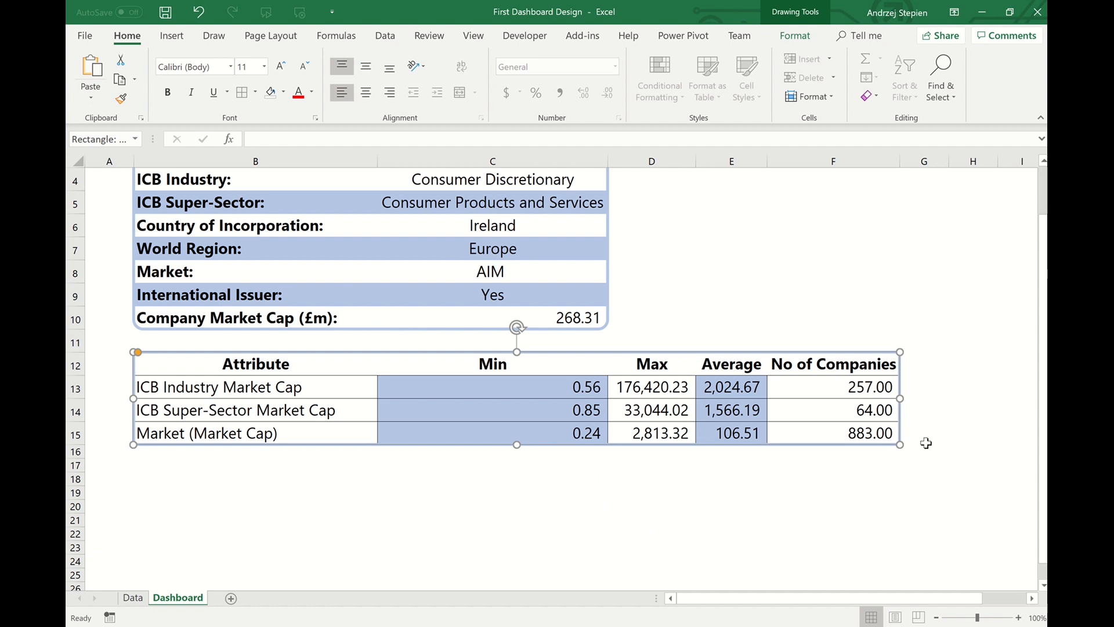
left_click(654, 505)
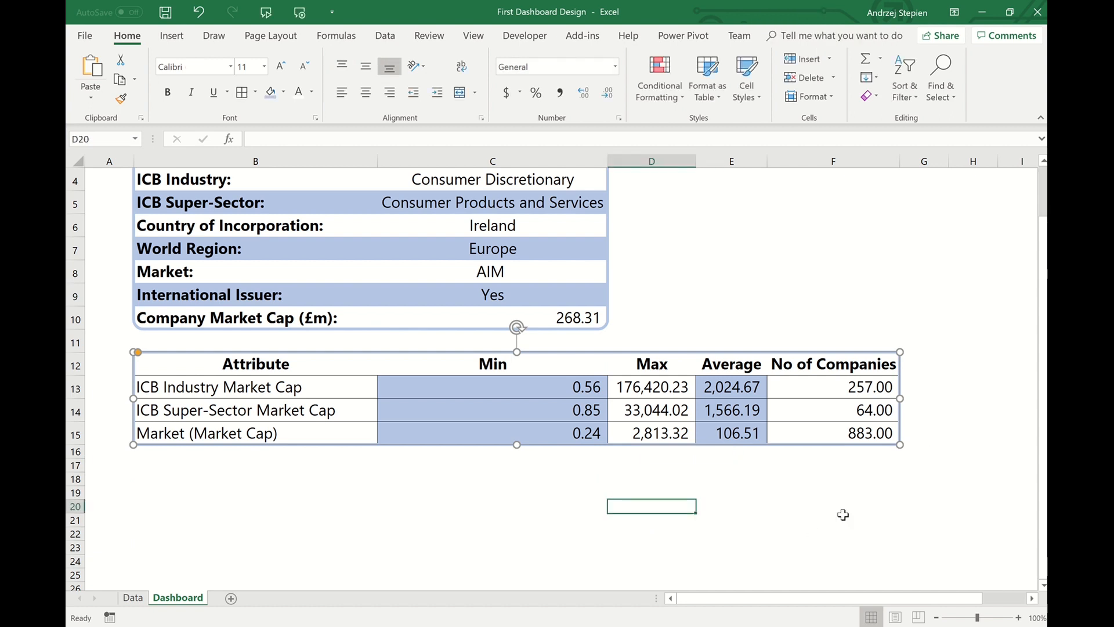
left_click(934, 272)
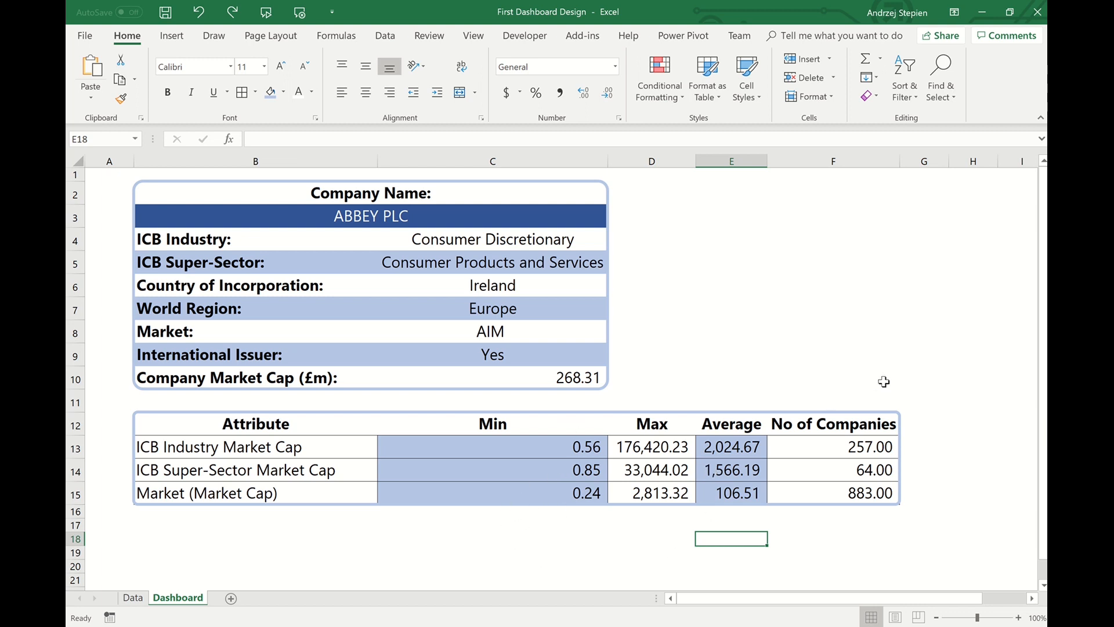
- Apply the Number format to the statistics in C13:F15 and the company market cap in C10
left_click_drag(572, 446, 879, 501)
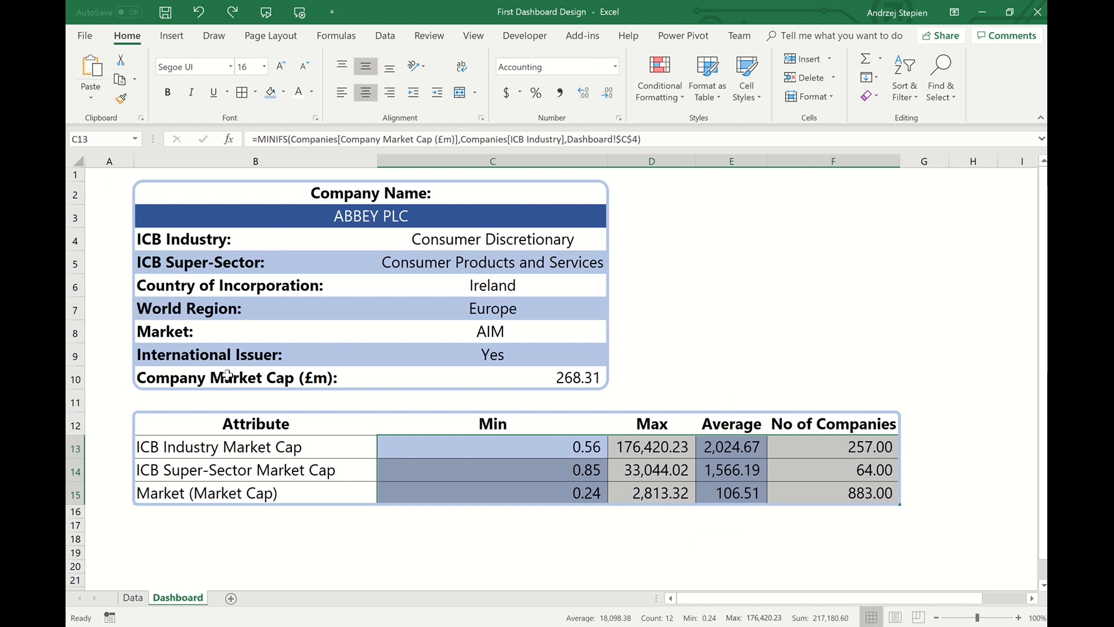
left_click(545, 379)
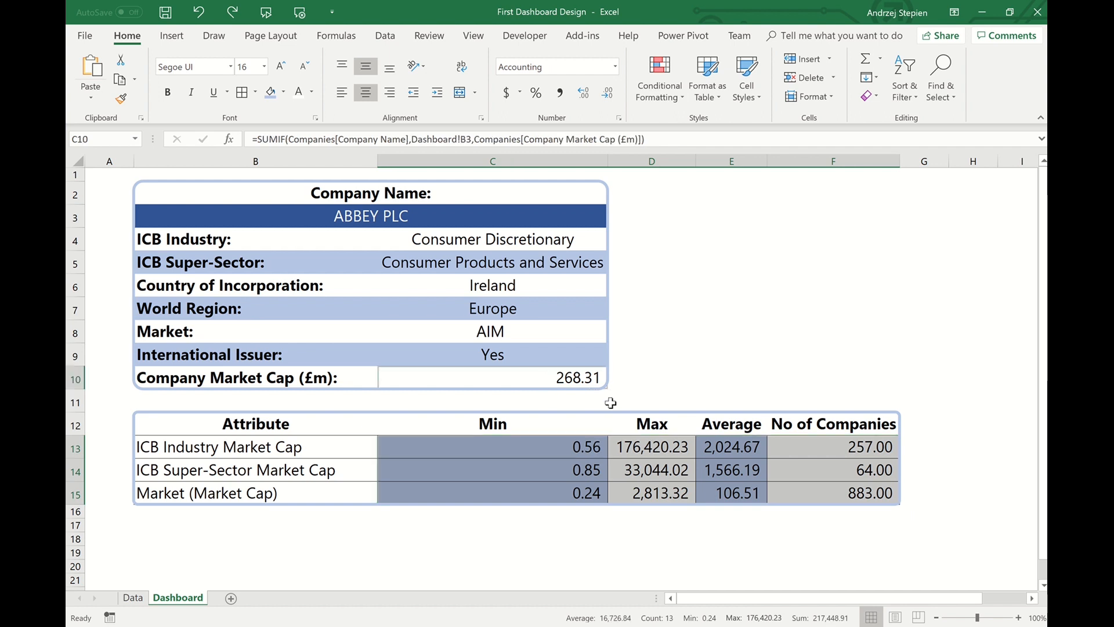
left_click(616, 67)
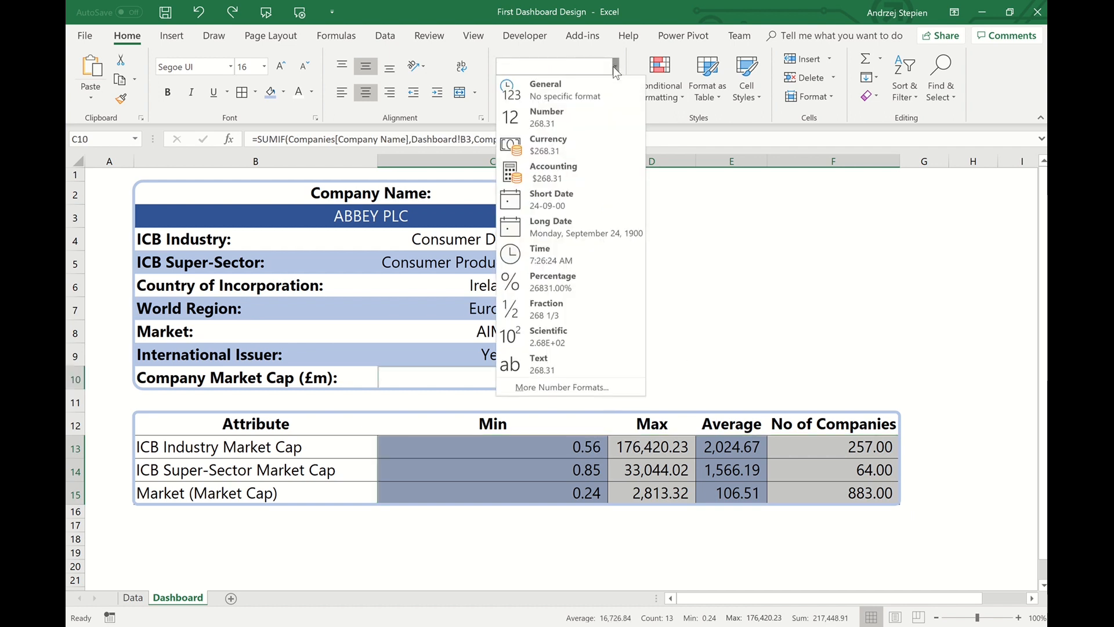
left_click(589, 116)
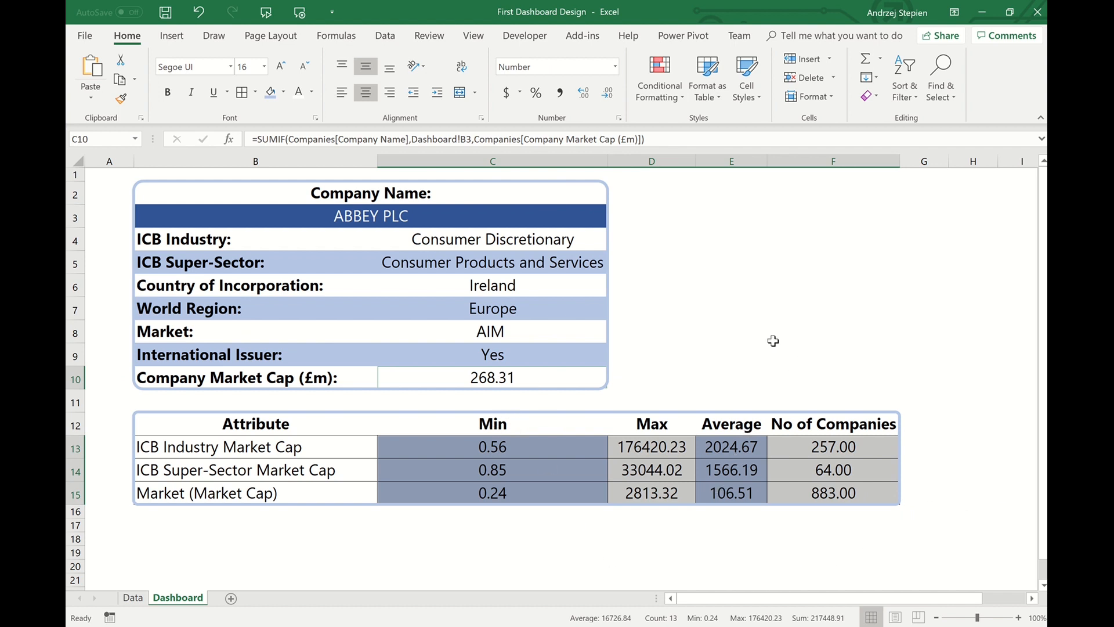
left_click(810, 338)
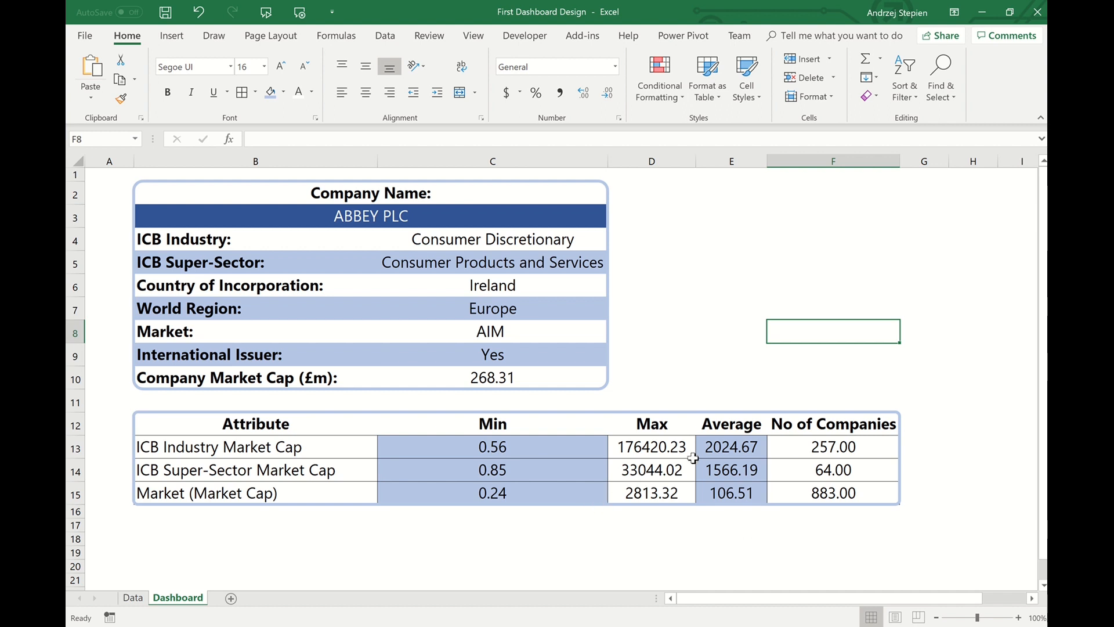
key("ctrl+z")
- Add a conditional-formatting icon set of three coloured directional arrows to the market-cap statistics C13:E15
left_click_drag(541, 451, 719, 492)
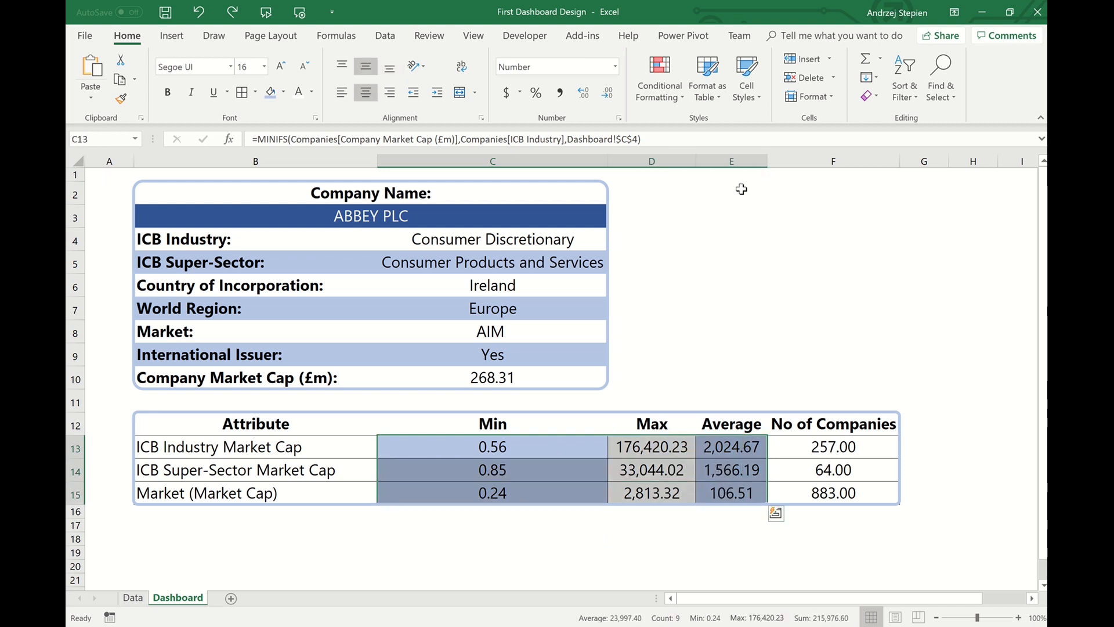
left_click(666, 103)
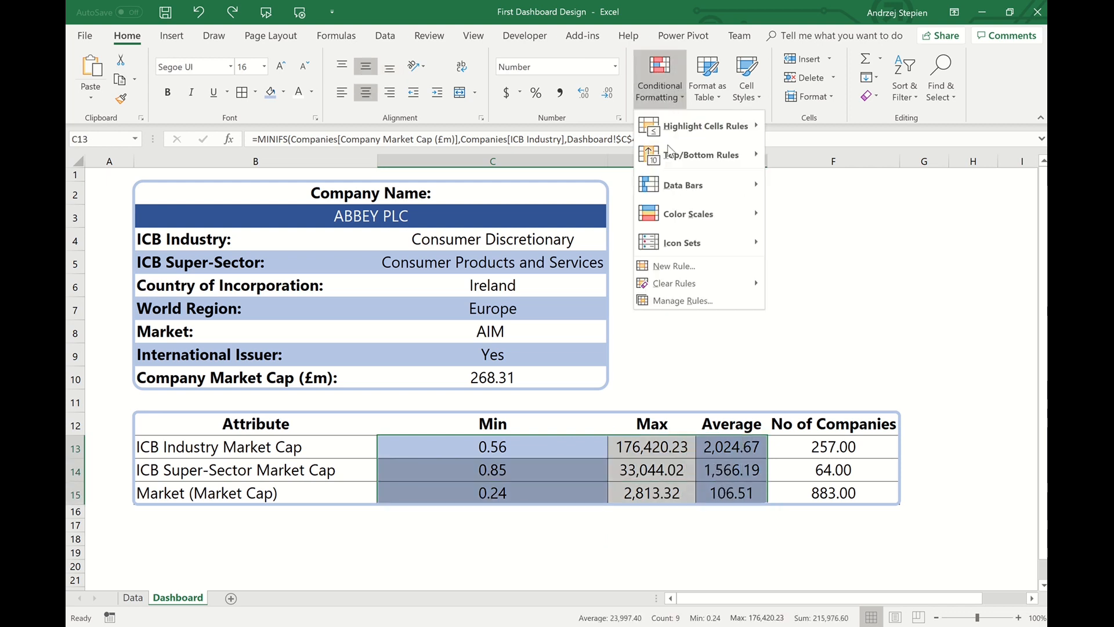
mouse_move(702, 239)
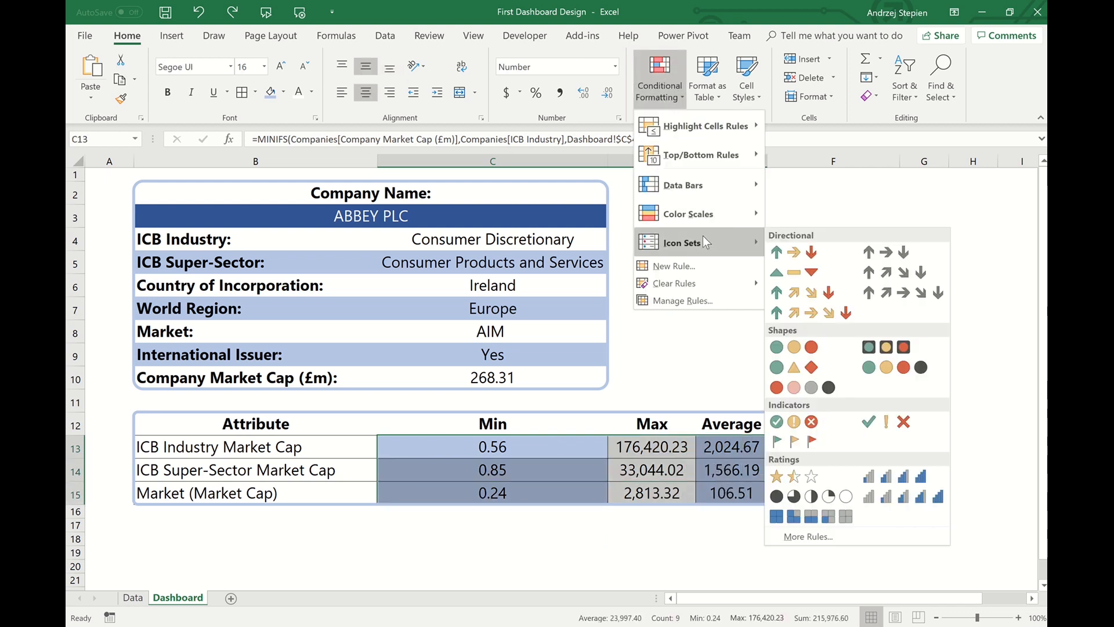
left_click(805, 254)
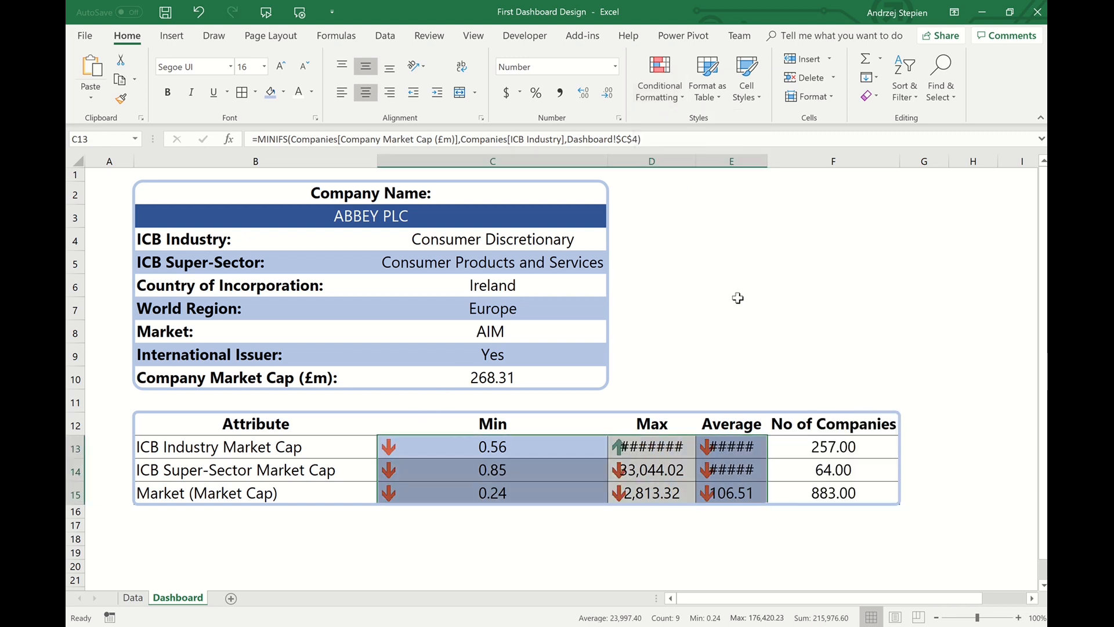
- Open the Icon Set rule for C13:E15 for editing and reverse its icon order
left_click(665, 99)
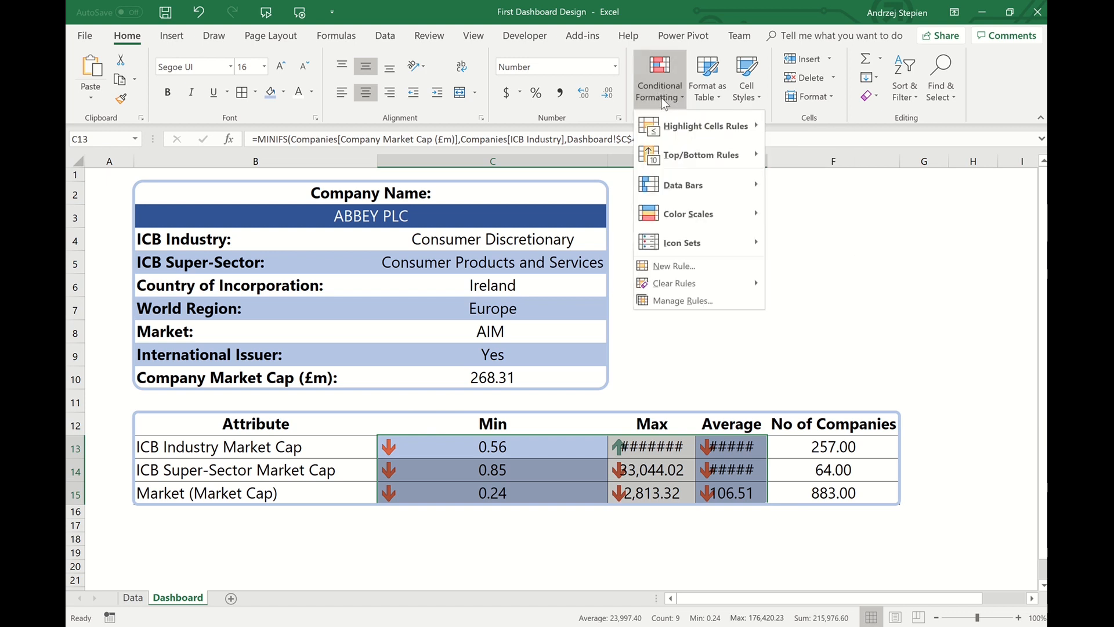
left_click(699, 301)
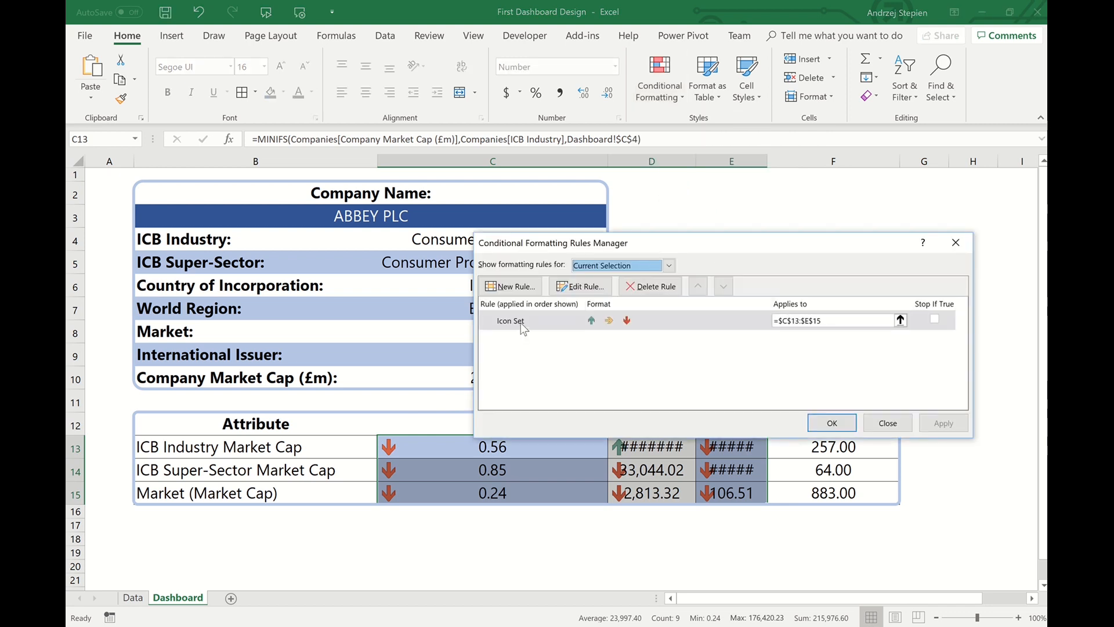
left_click(525, 321)
left_click(582, 286)
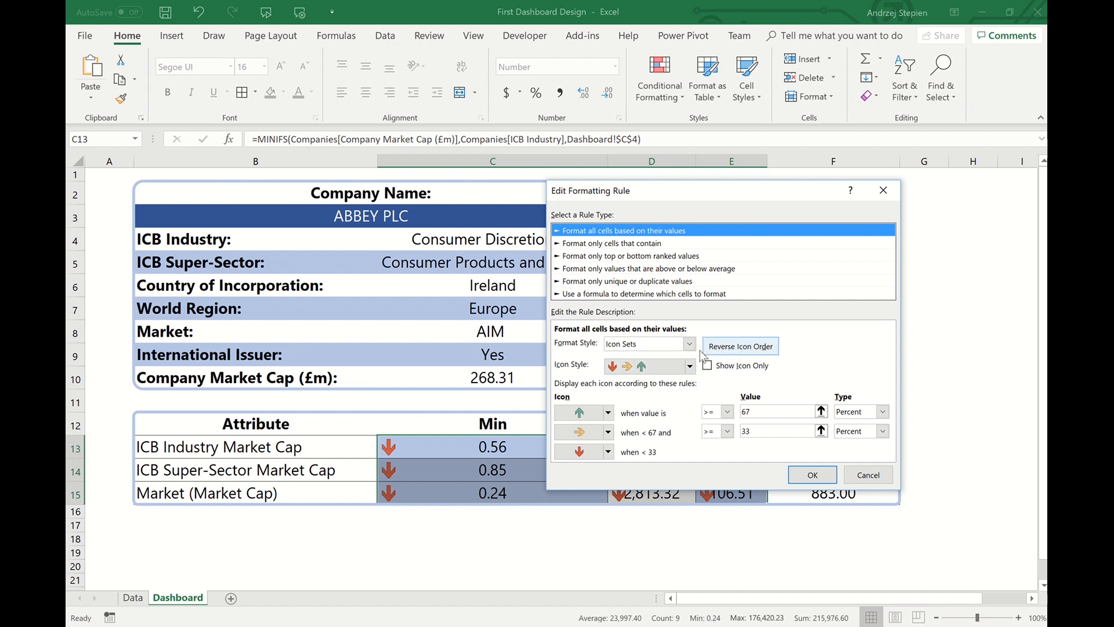
left_click(734, 348)
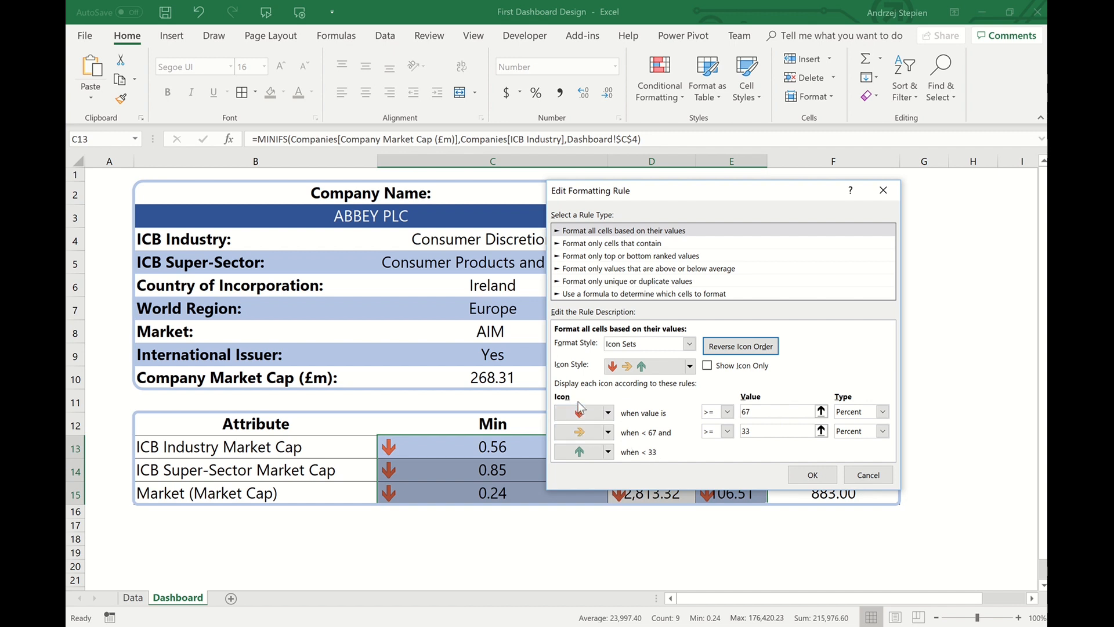
- Set the type of both icon thresholds to Number
left_click(882, 412)
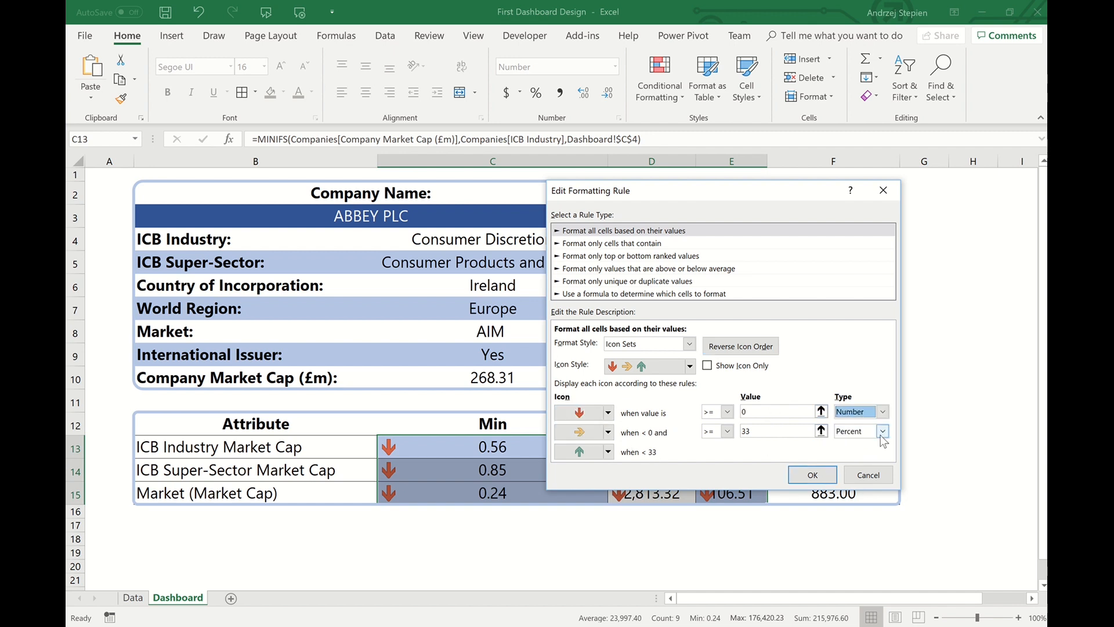
left_click(883, 431)
left_click(868, 444)
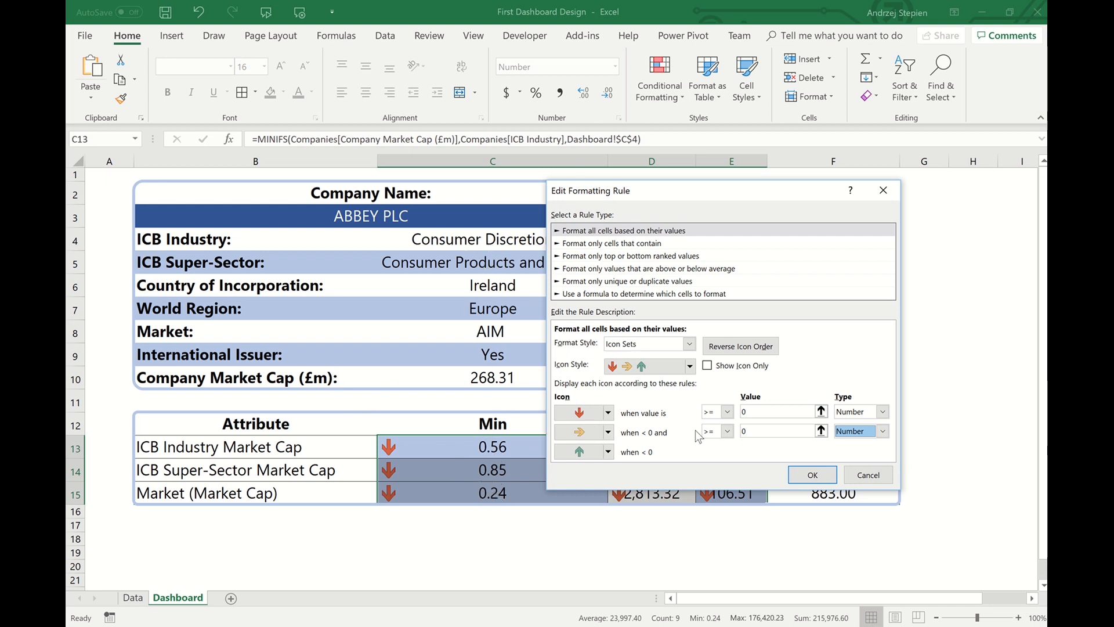
- Make the red down arrow apply when the value is greater than the company market cap, =$C$10
left_click(723, 412)
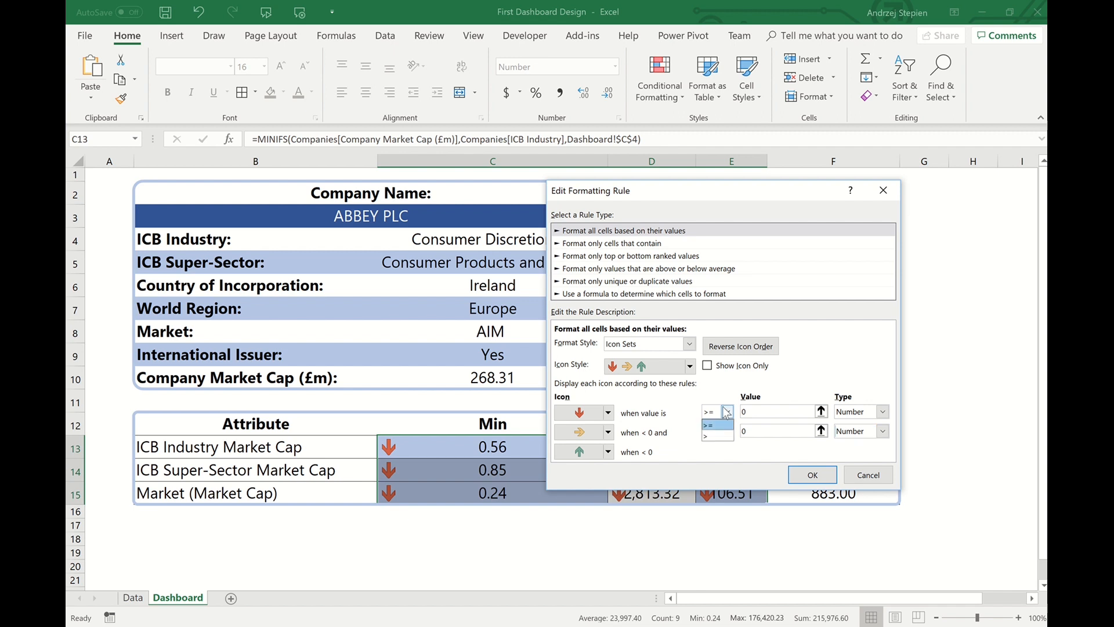
left_click(711, 434)
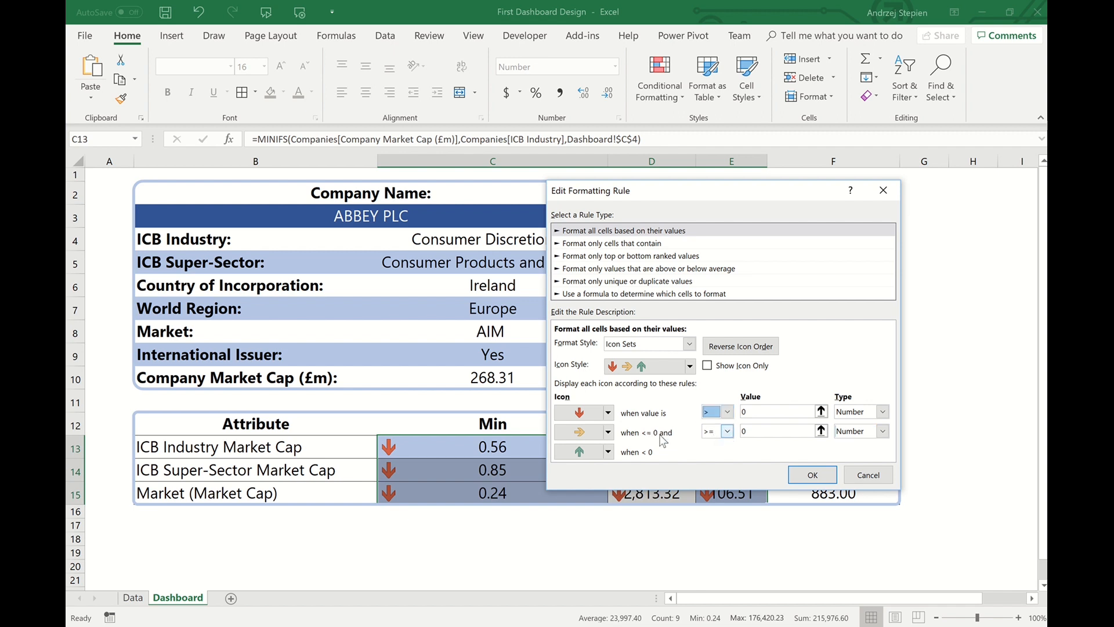
left_click(821, 411)
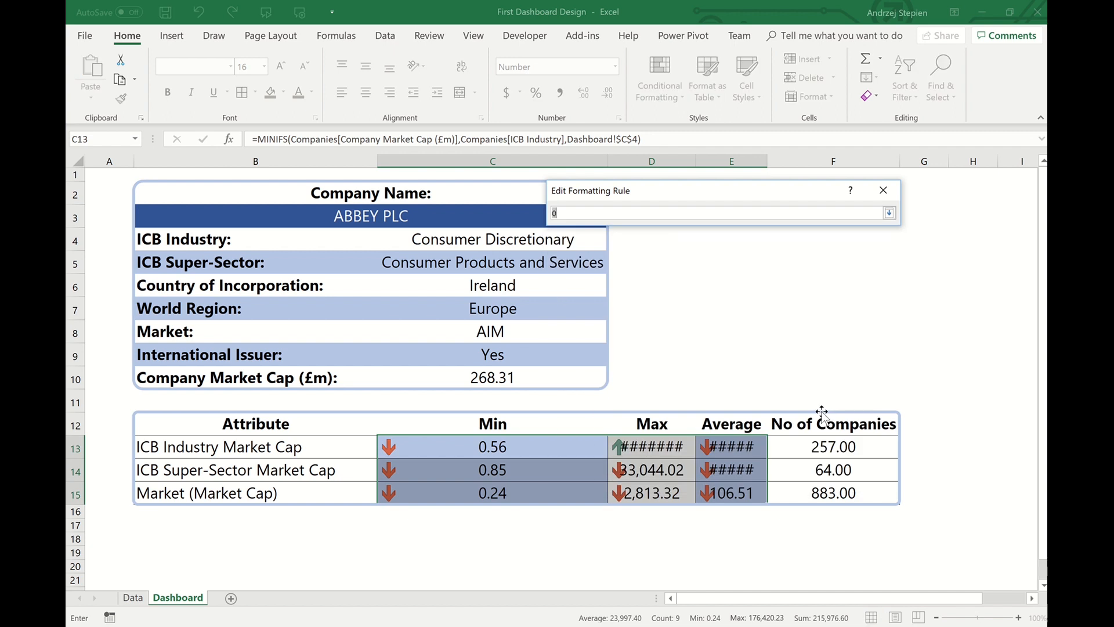
left_click(498, 375)
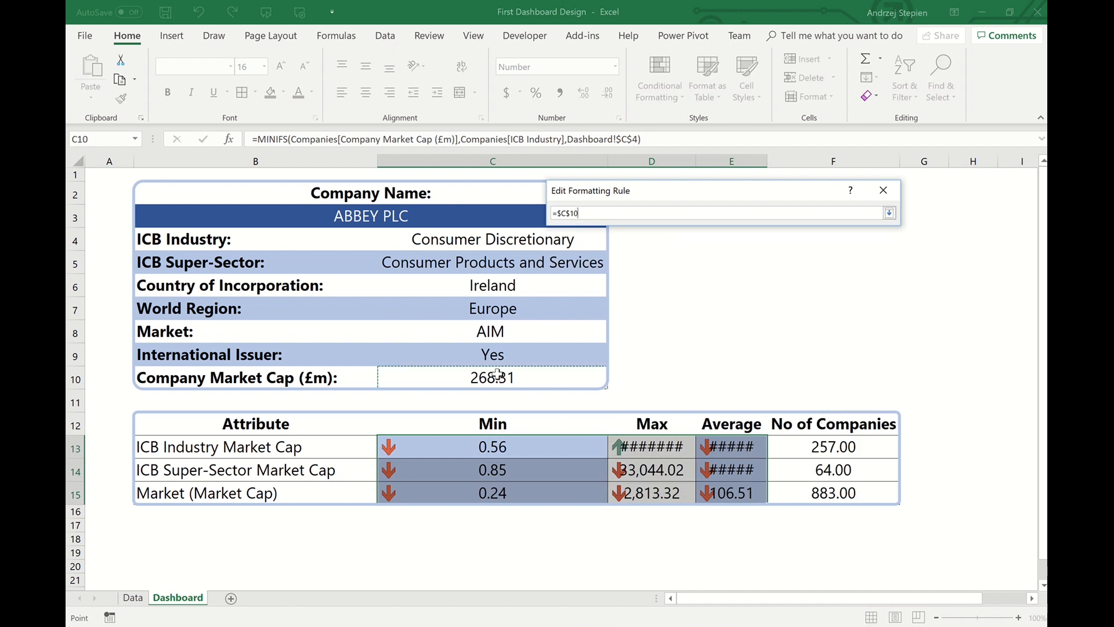
left_click(889, 213)
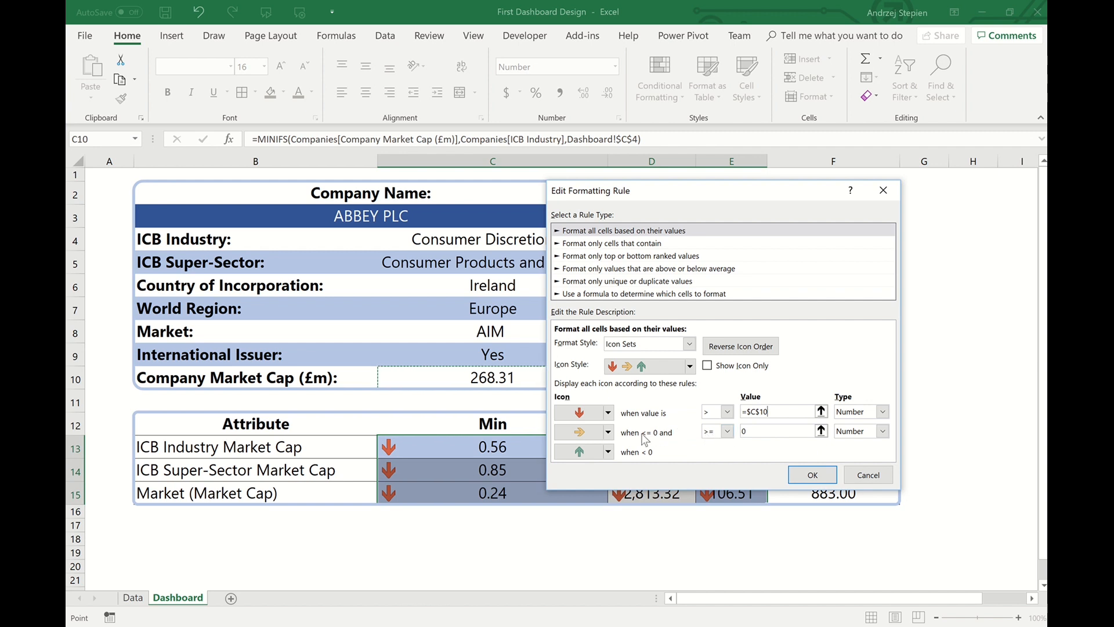
- Set the yellow arrow's threshold to greater than or equal to the company market cap, =$C$10, and apply the icon rule
left_click(820, 431)
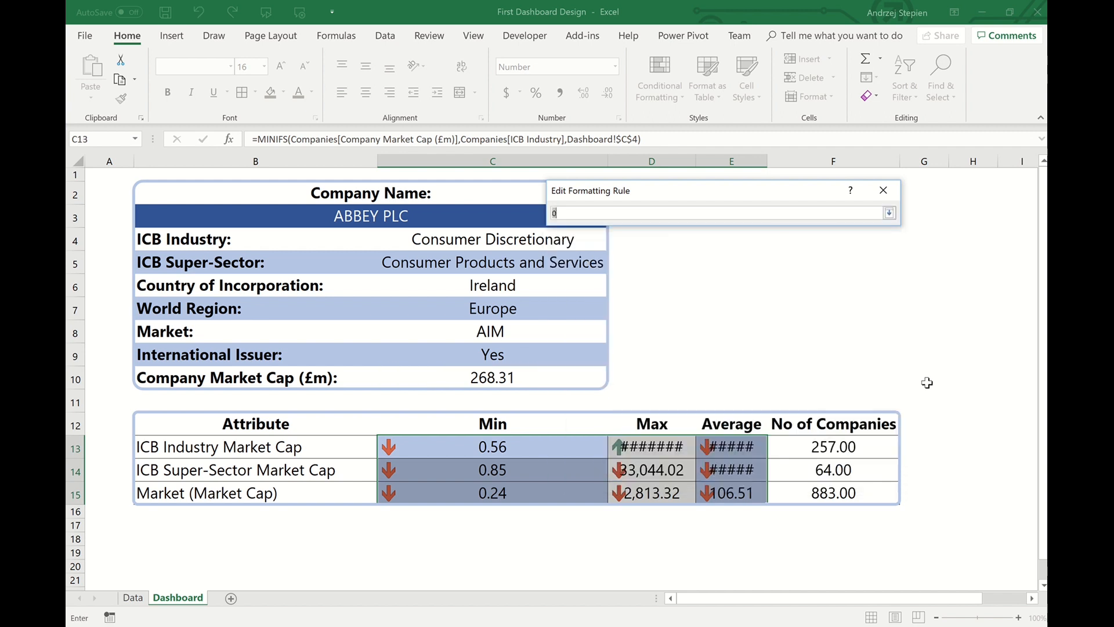
left_click(551, 374)
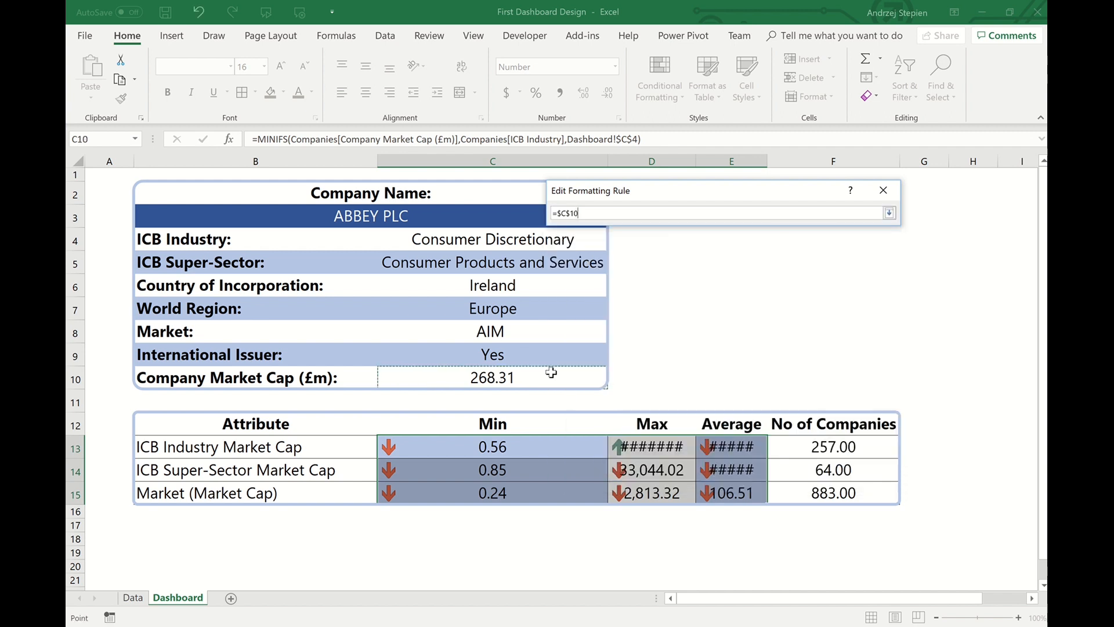
left_click(888, 213)
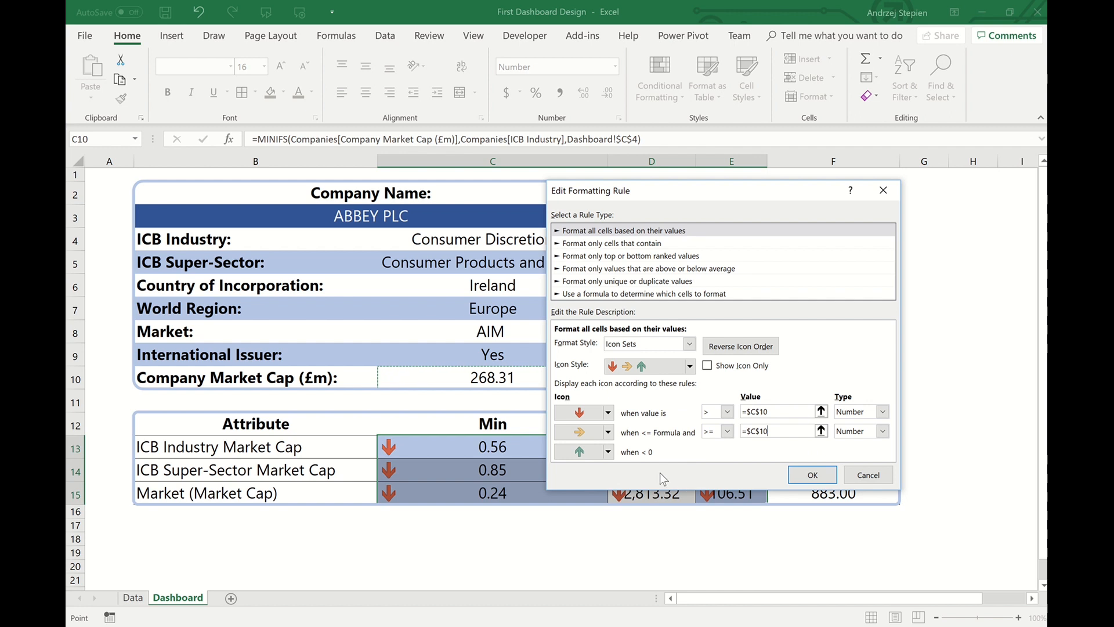
left_click(812, 474)
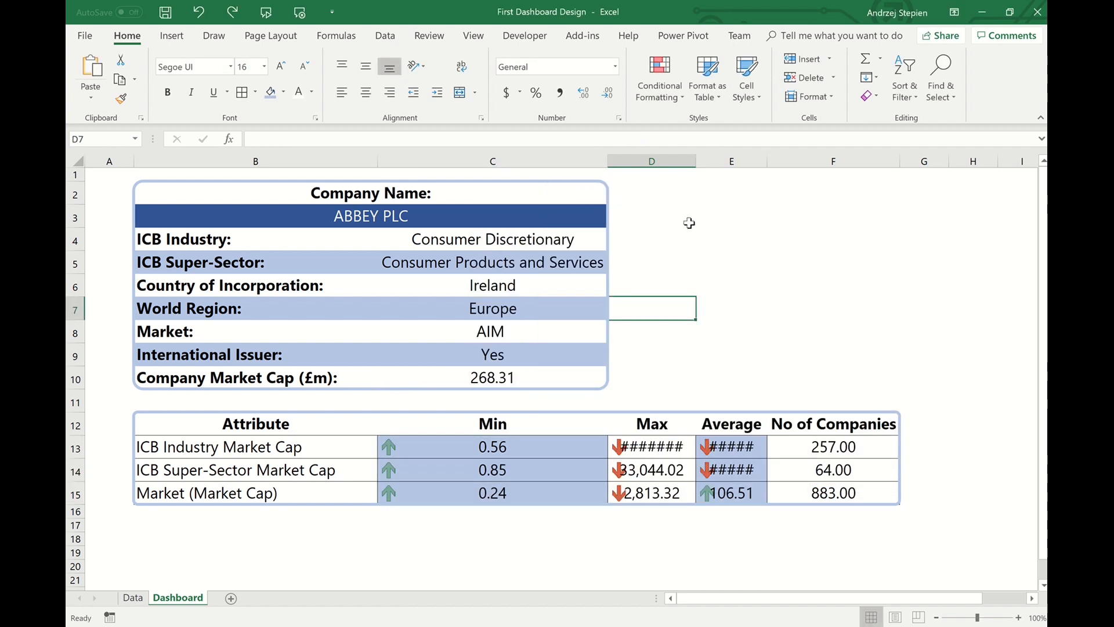
- Widen columns D and E together so the Max and Average figures fit beside their arrows
left_click_drag(652, 160, 732, 161)
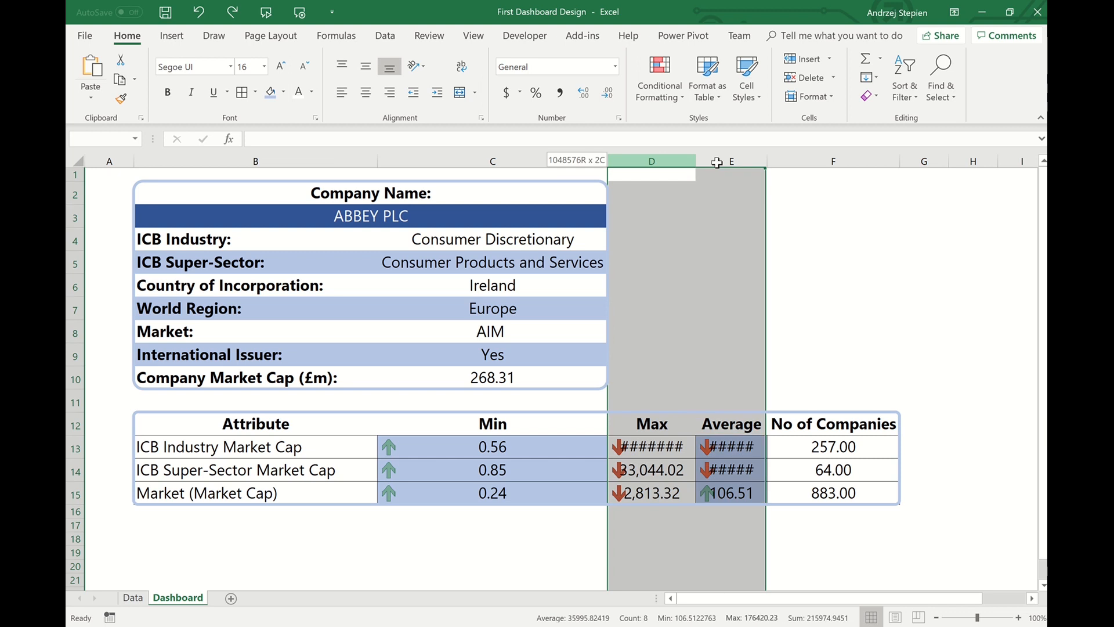
double_click(767, 160)
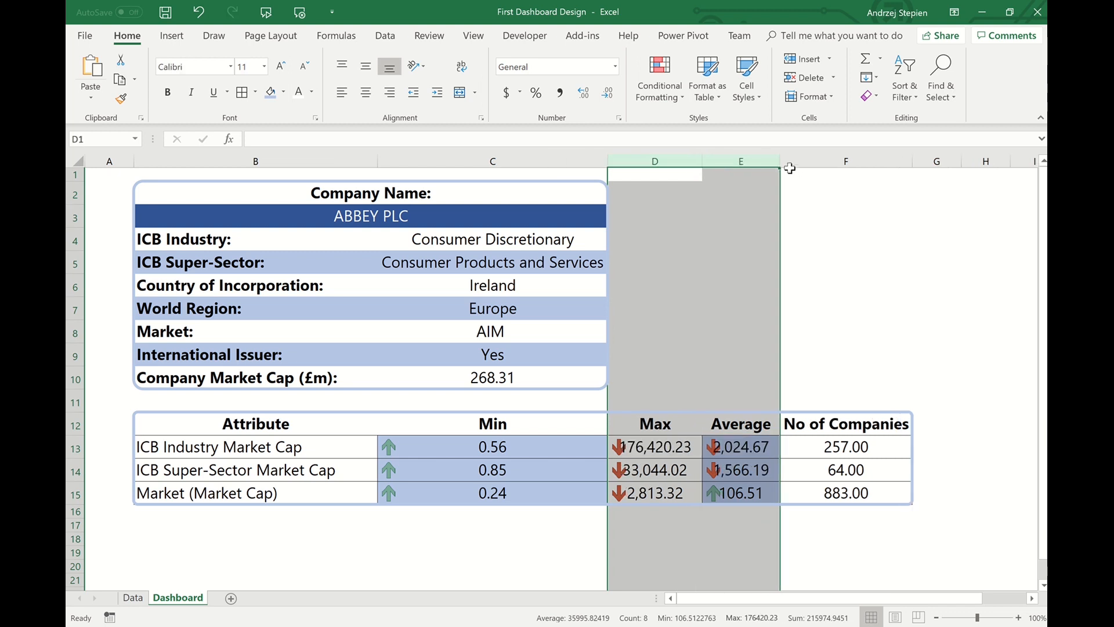
left_click_drag(776, 158, 812, 157)
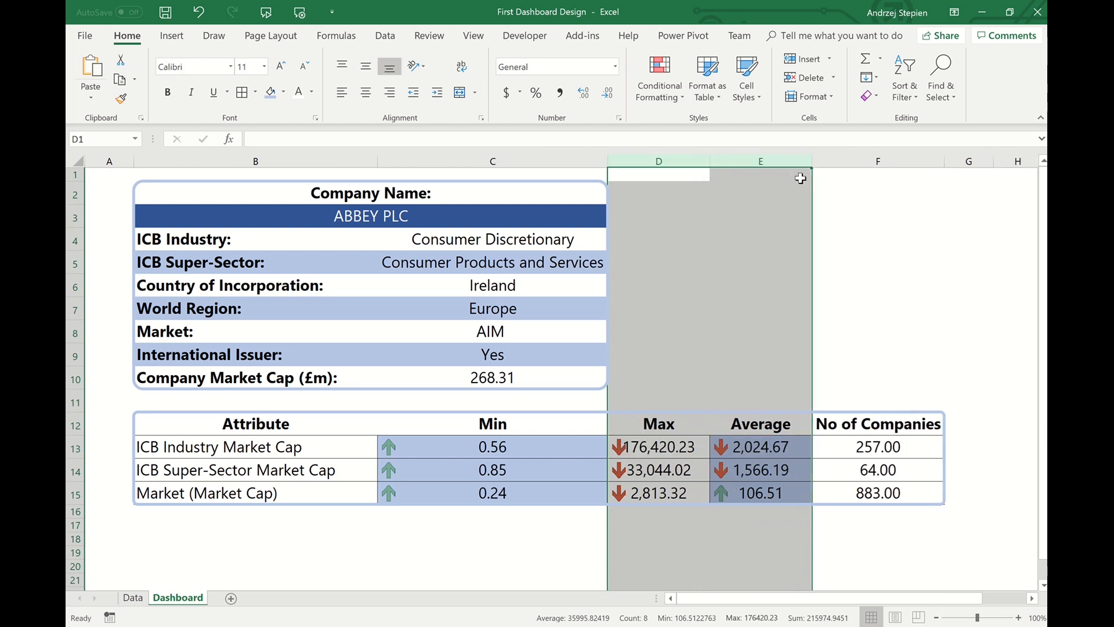
left_click(699, 339)
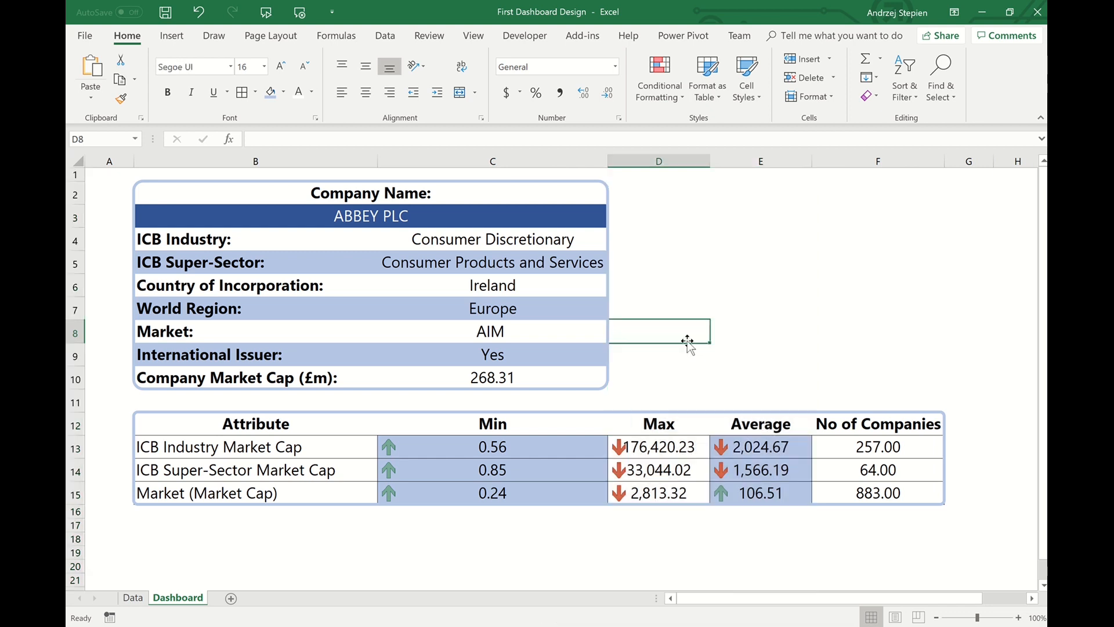
- Choose ABAL GROUP PLC as the dashboard's company in B3
left_click(586, 218)
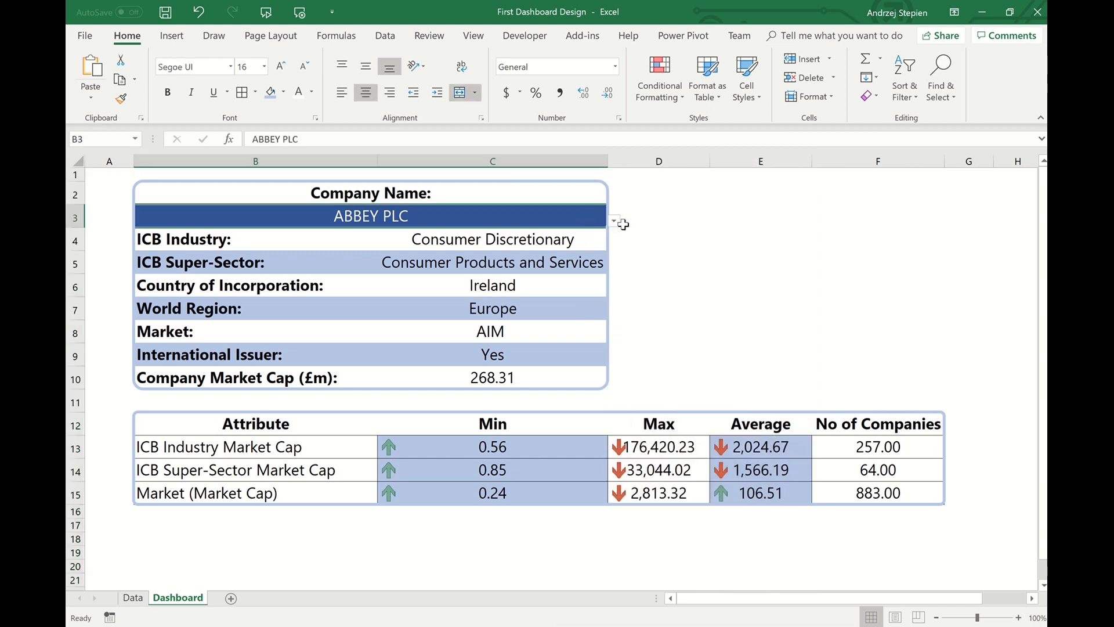
left_click(614, 221)
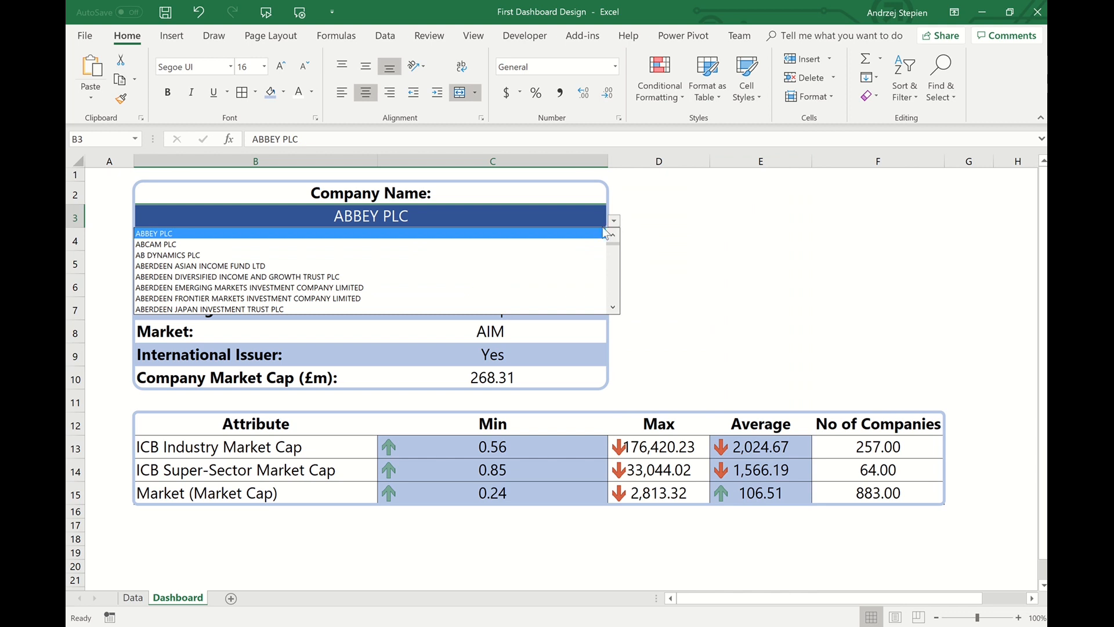
double_click(612, 235)
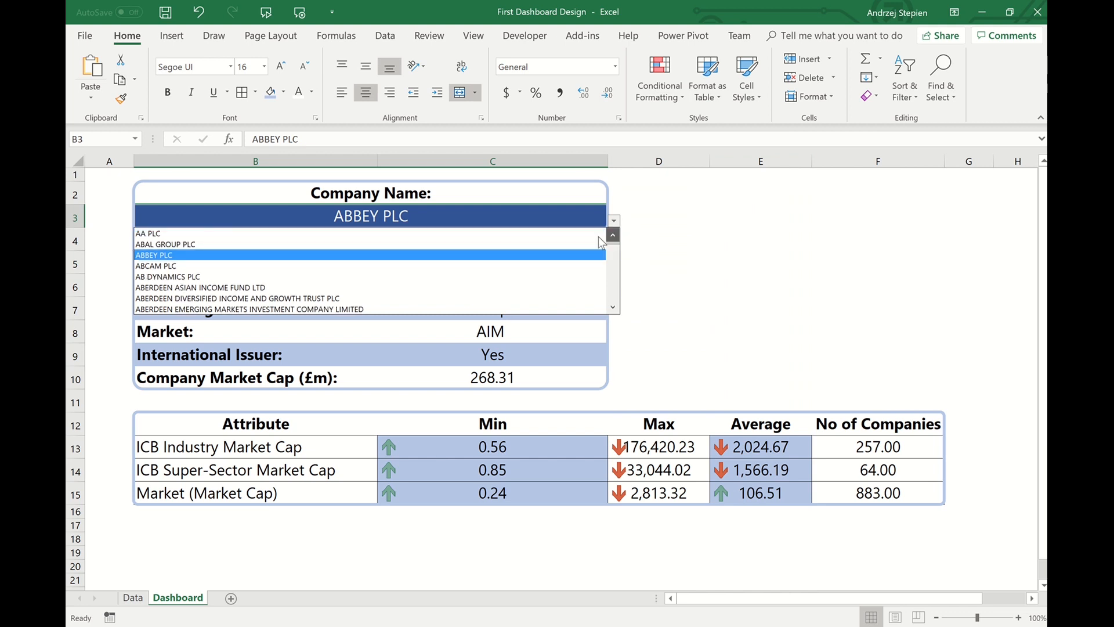
left_click(562, 245)
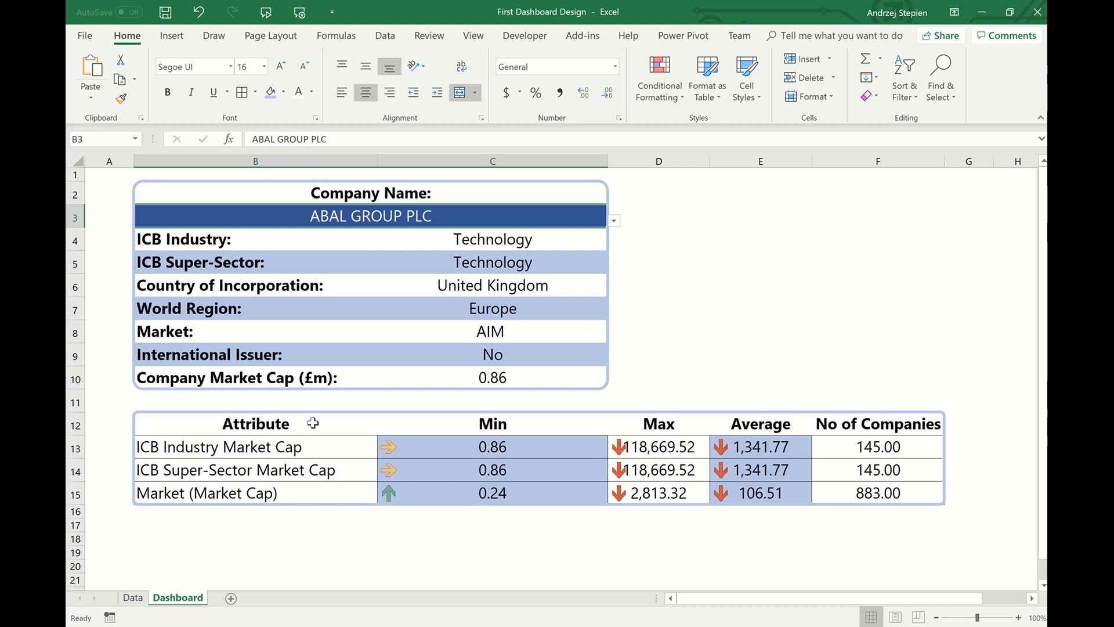
- Insert a clustered column chart of the Average market caps by attribute, using B12:B15 and E12:E15
left_click_drag(313, 423, 309, 494)
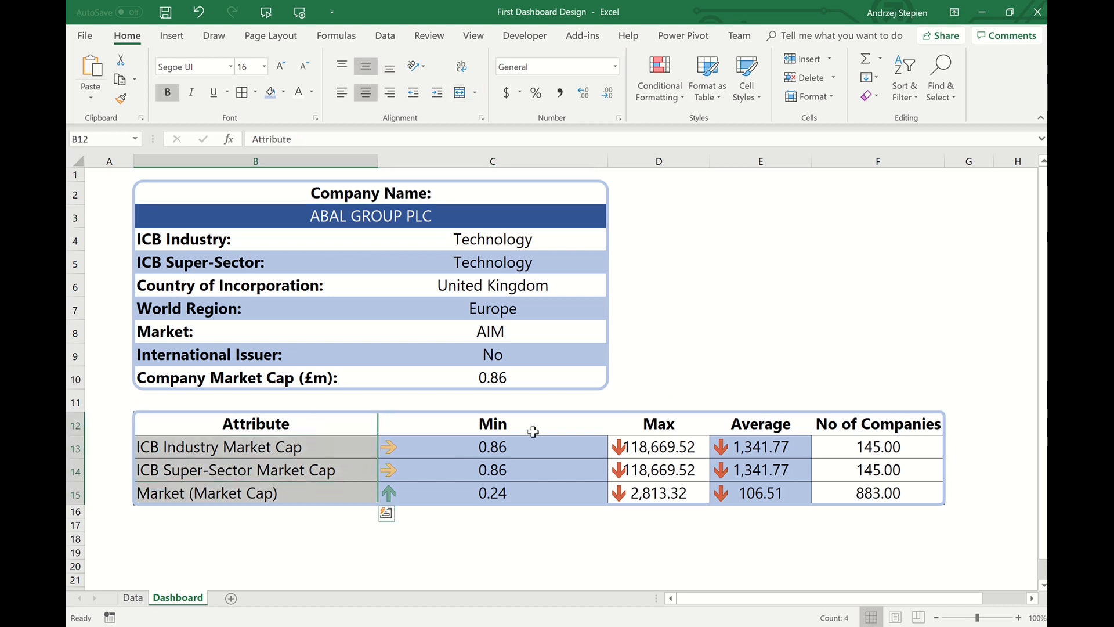
left_click_drag(761, 424, 755, 496)
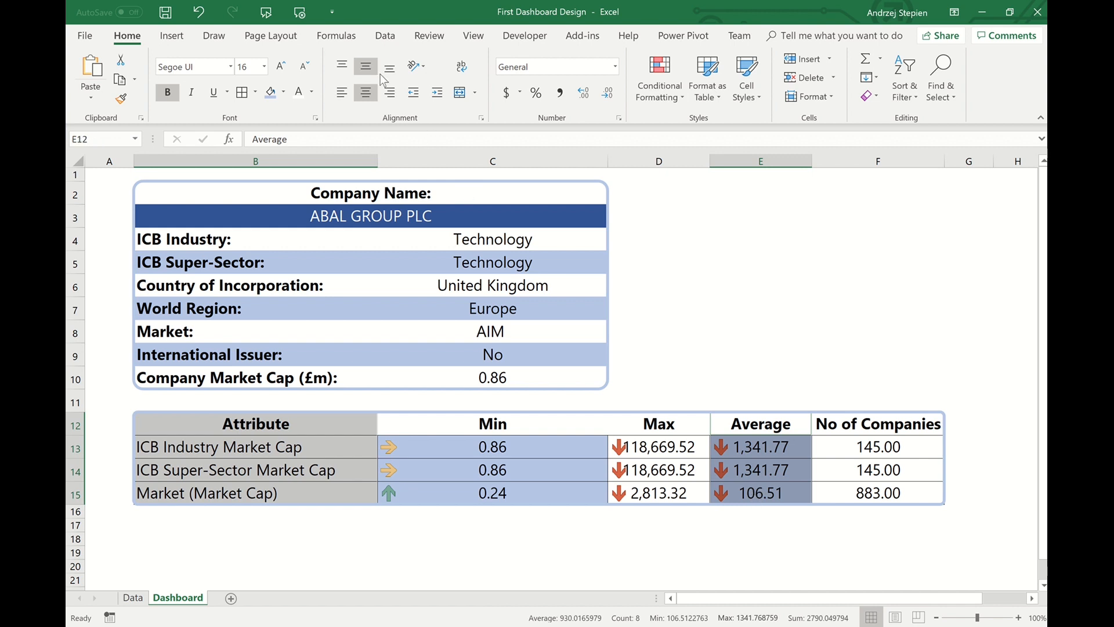
left_click(173, 36)
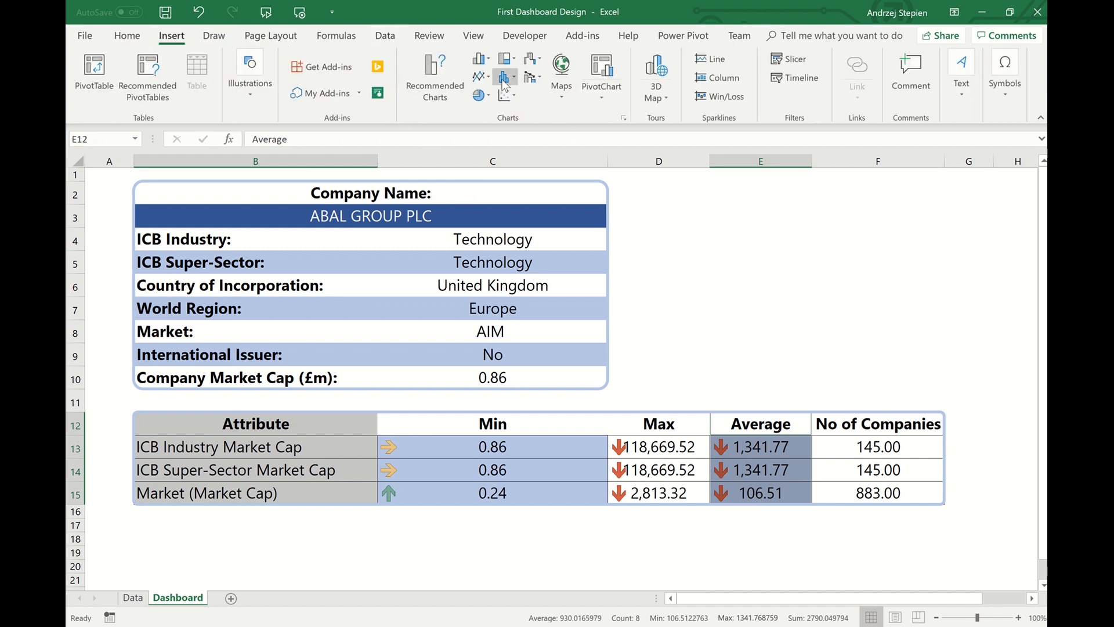
left_click(451, 82)
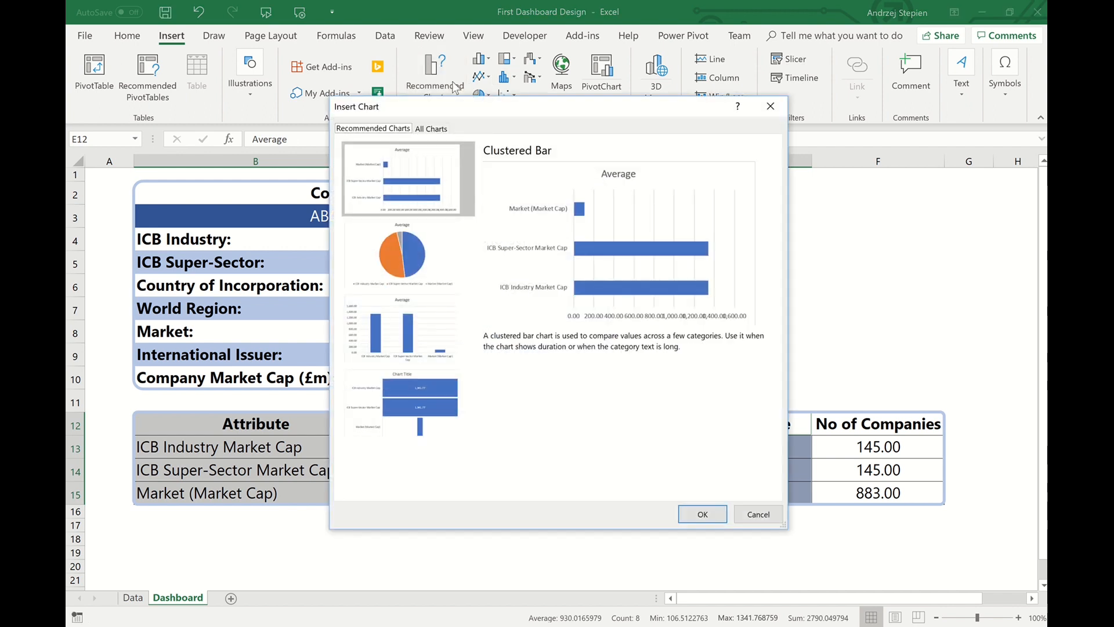
left_click(422, 317)
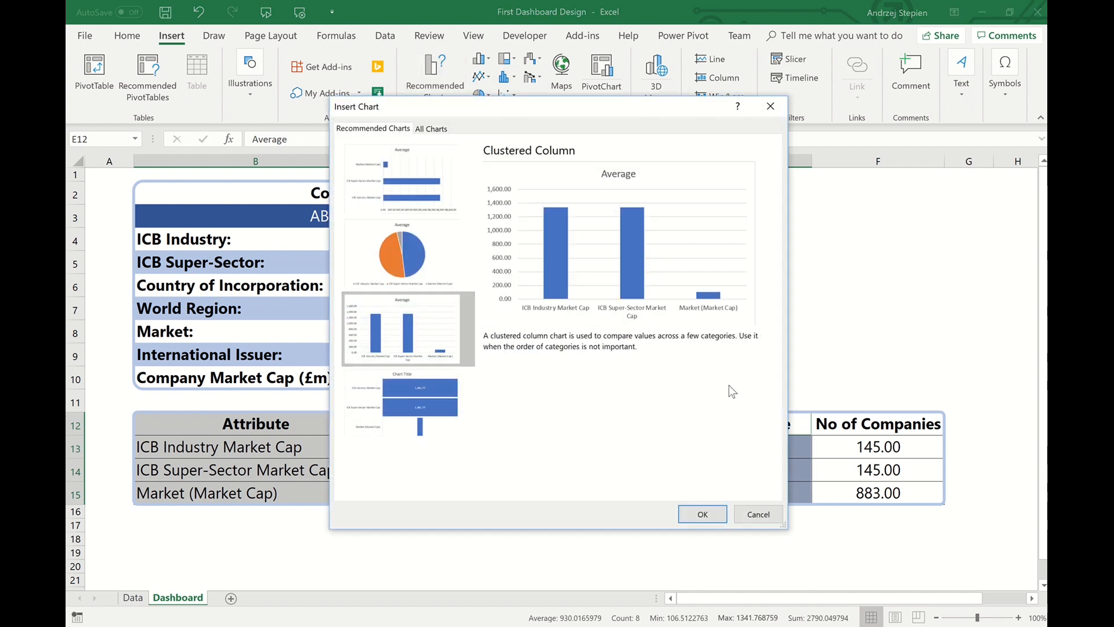
left_click(710, 517)
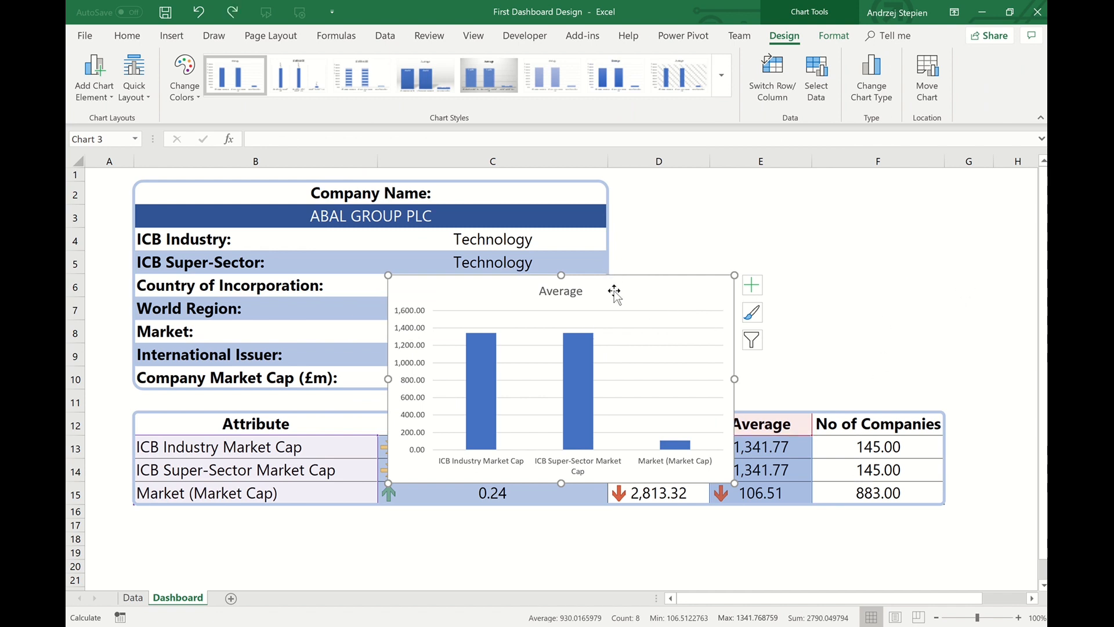
- Place the Average chart beside the company details table and resize it to align with the statistics table's outer edge, leaving a small gap
left_click_drag(615, 290, 833, 194)
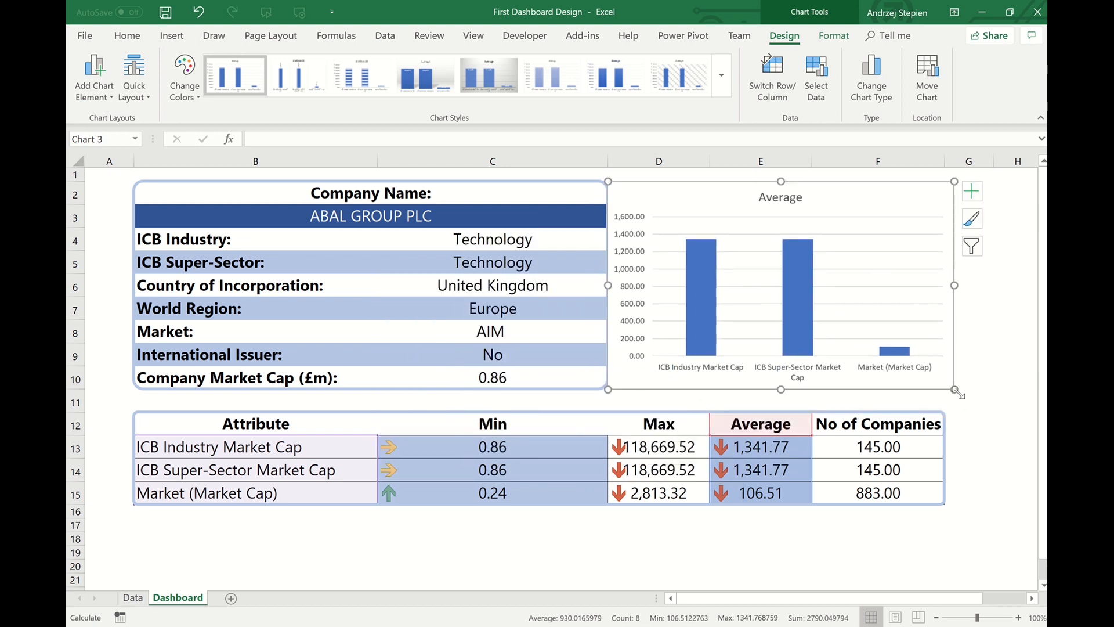
left_click_drag(955, 389, 938, 390)
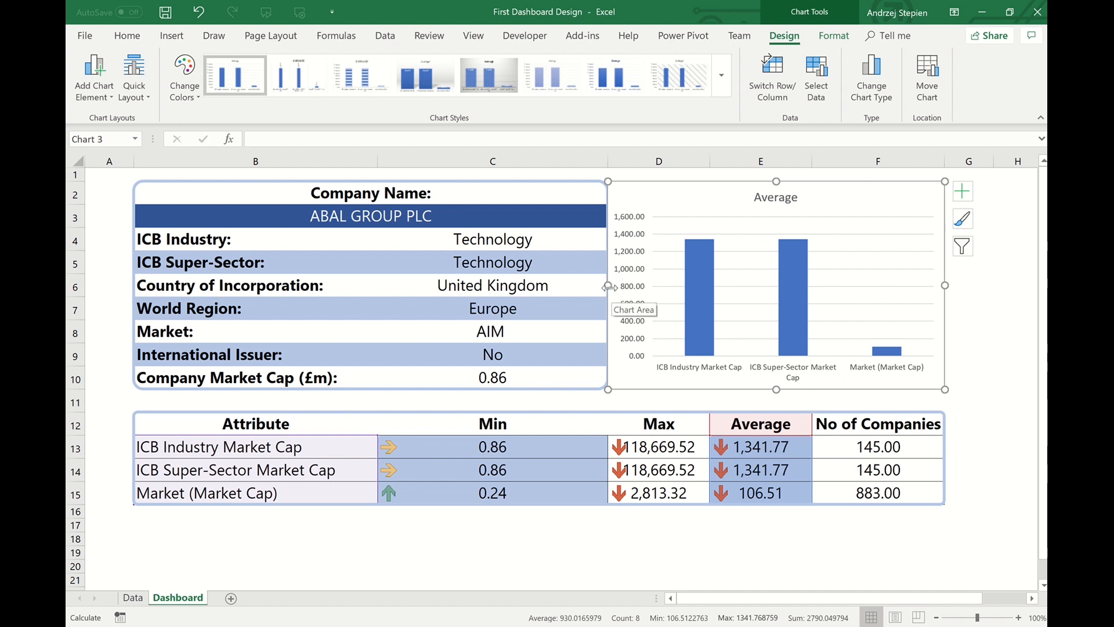
left_click_drag(607, 285, 618, 285)
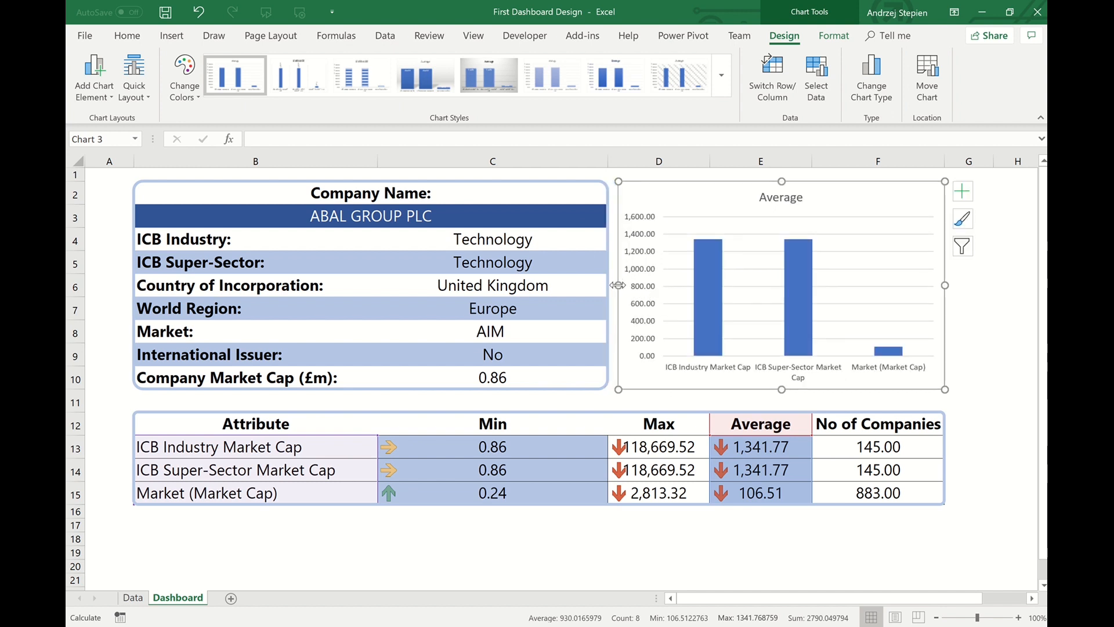
- Set the gap width of the chart's Average series to 30%
right_click(810, 272)
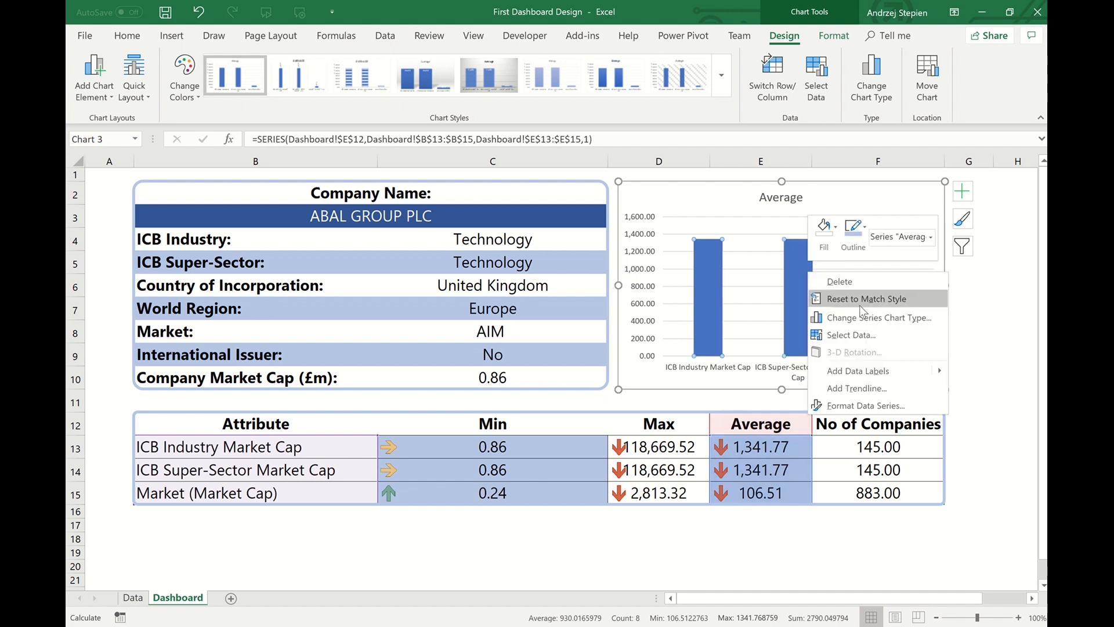
left_click(862, 405)
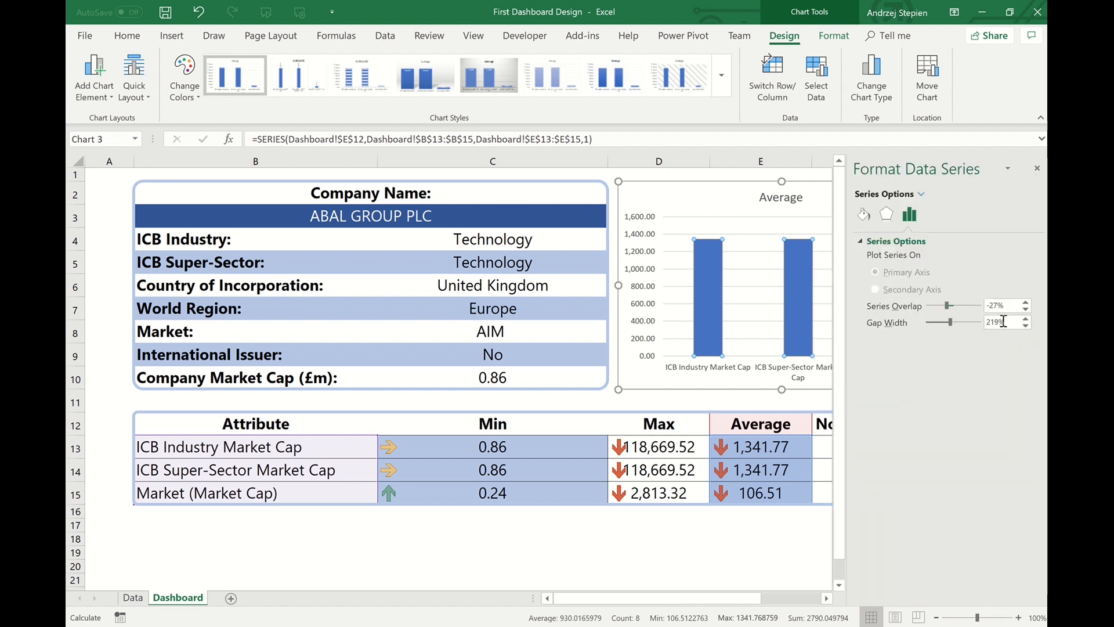
left_click_drag(1012, 323, 965, 322)
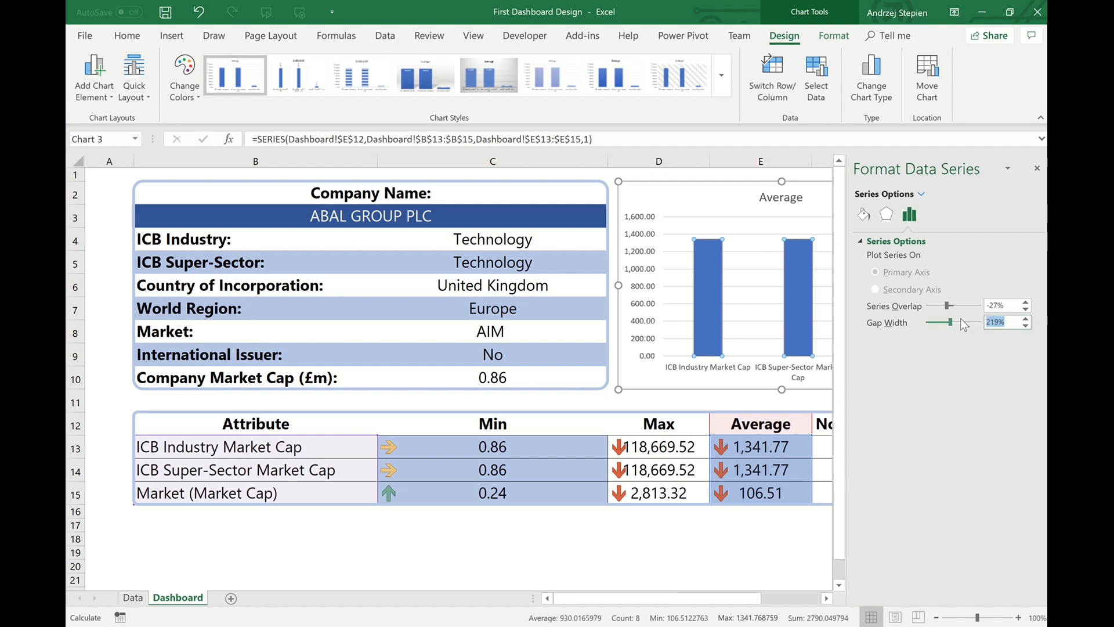
type("30")
key("Return")
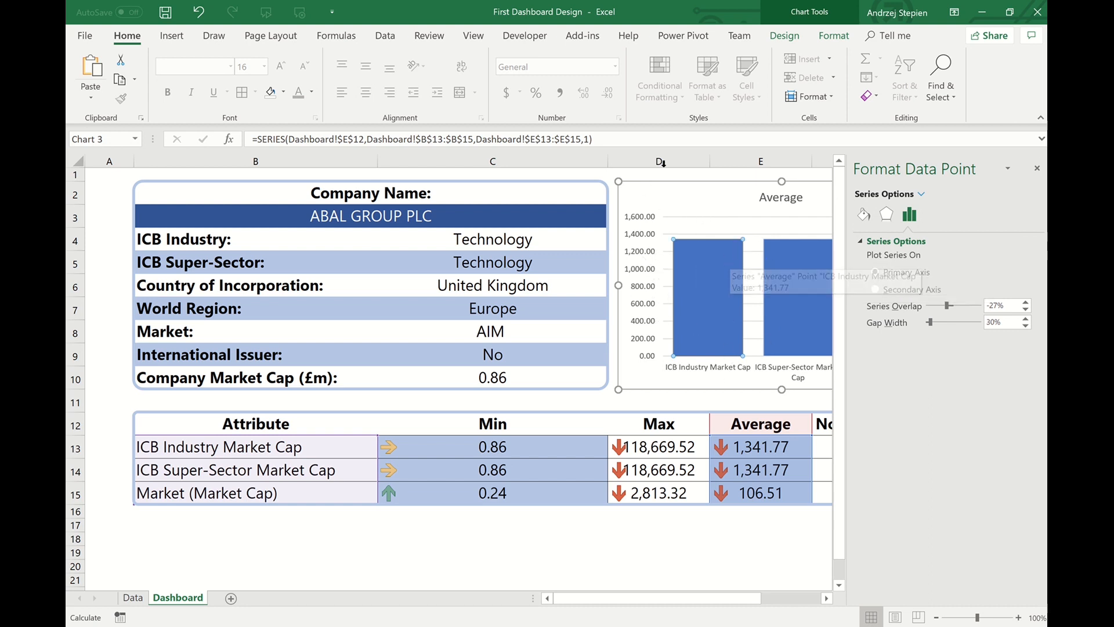
- Give the chart area a solid border in a blue theme colour with rounded corners
left_click(686, 195)
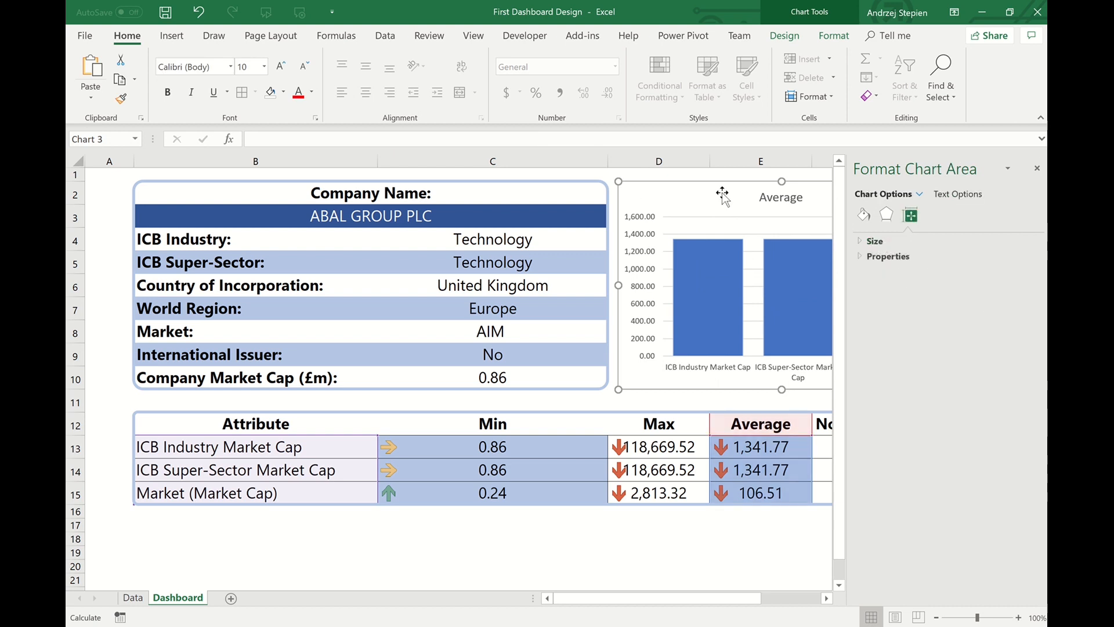
left_click(863, 215)
left_click(880, 256)
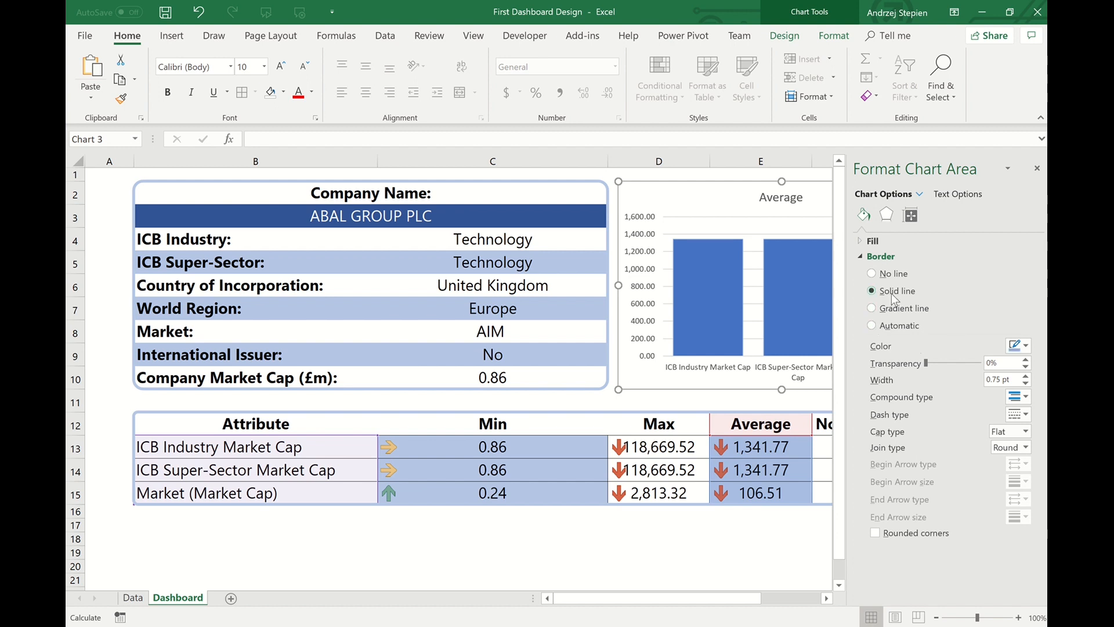
left_click(1019, 345)
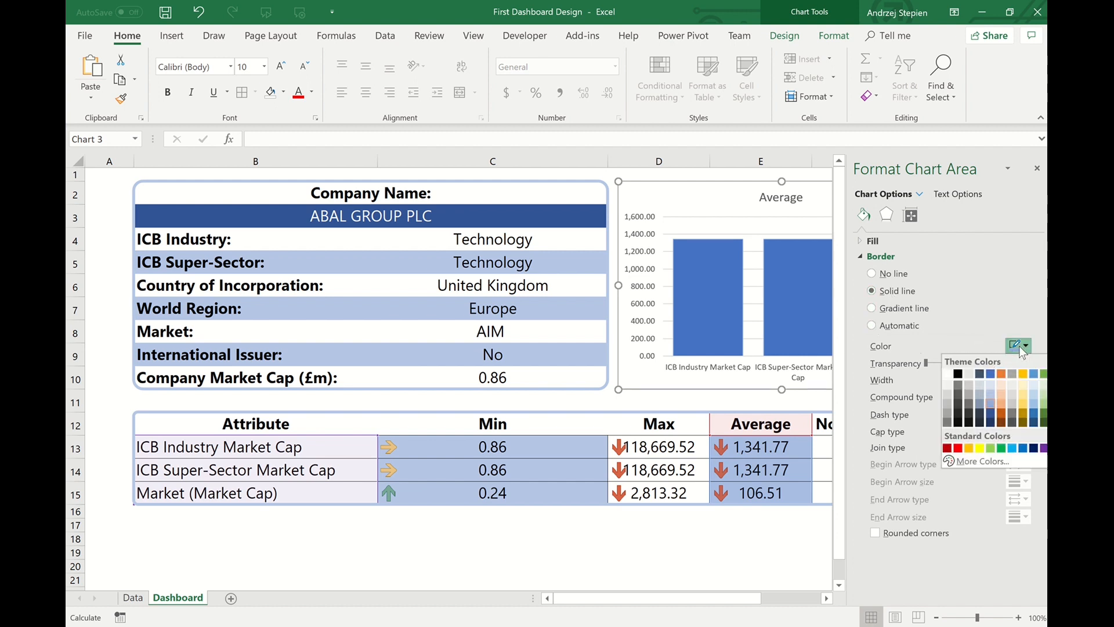
left_click(990, 404)
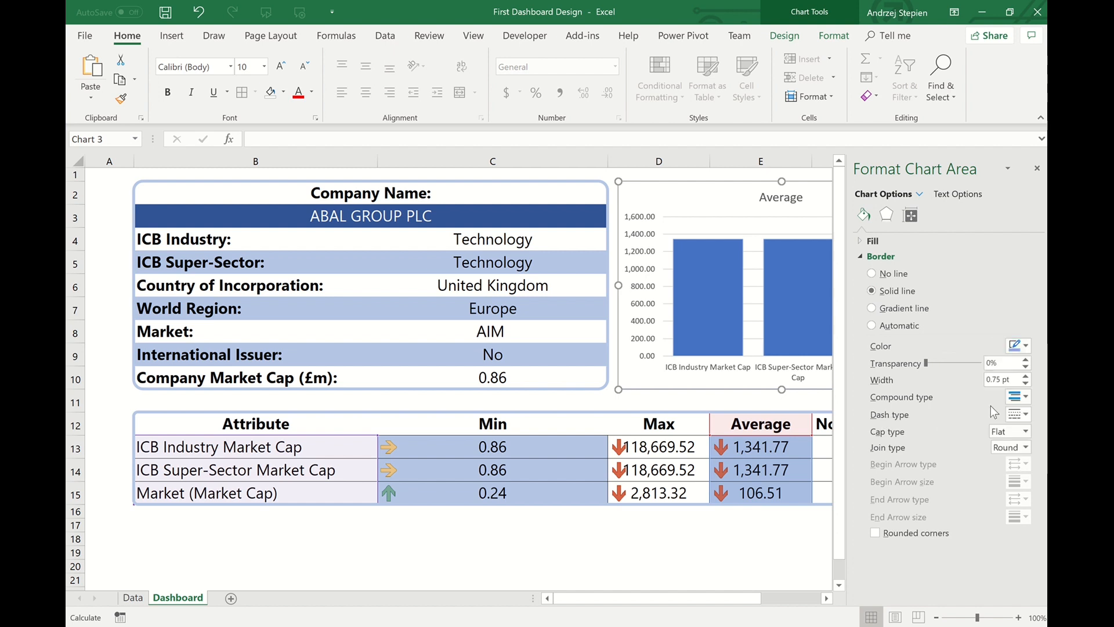
left_click(1023, 450)
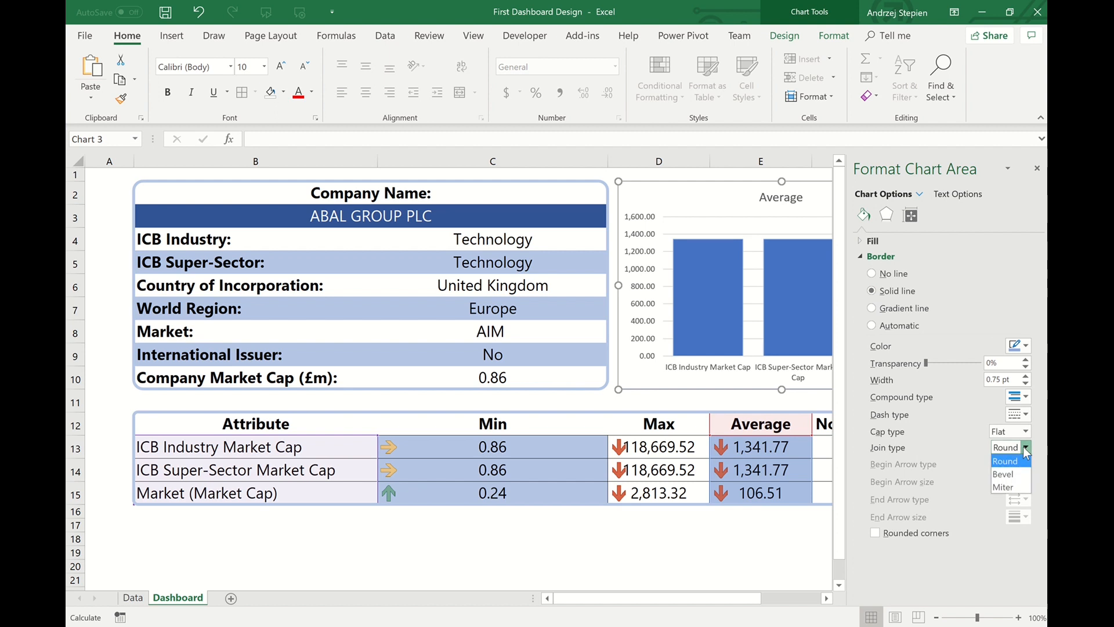
left_click(1024, 448)
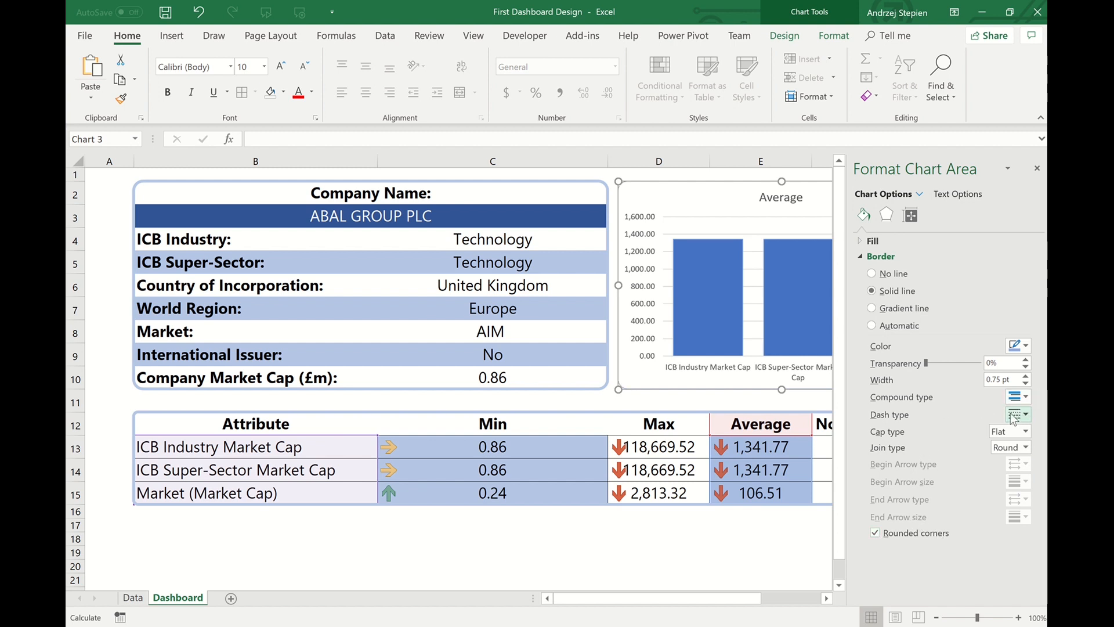
- Increase the chart border's width to 2.75 pt
left_click(1026, 376)
left_click(1026, 376)
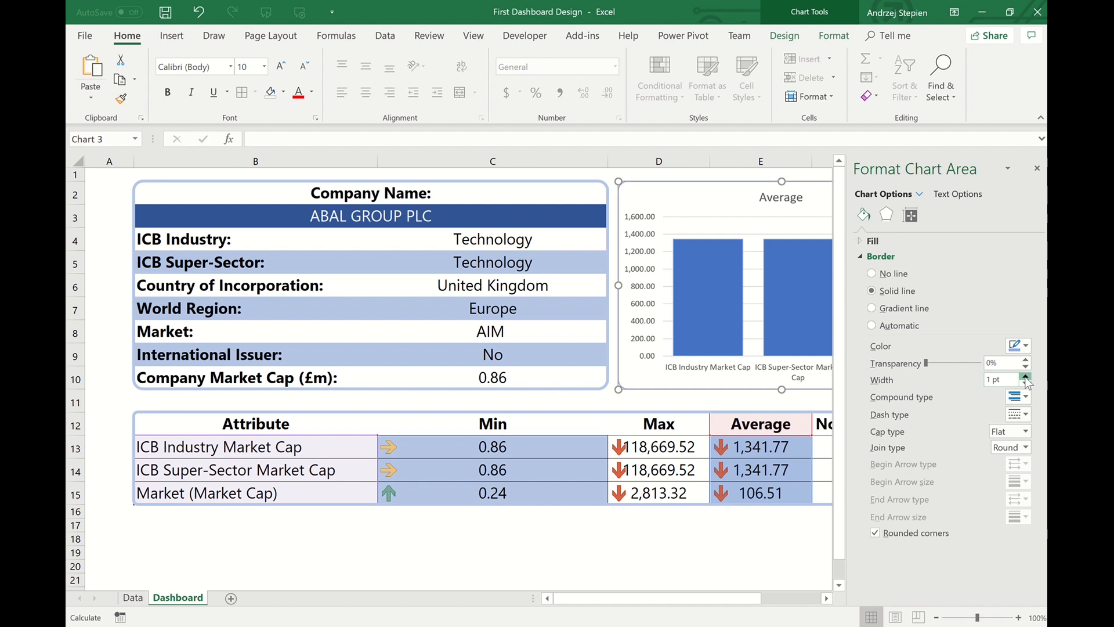
left_click(1026, 376)
left_click(1026, 376)
left_click(1026, 376)
left_click(1026, 376)
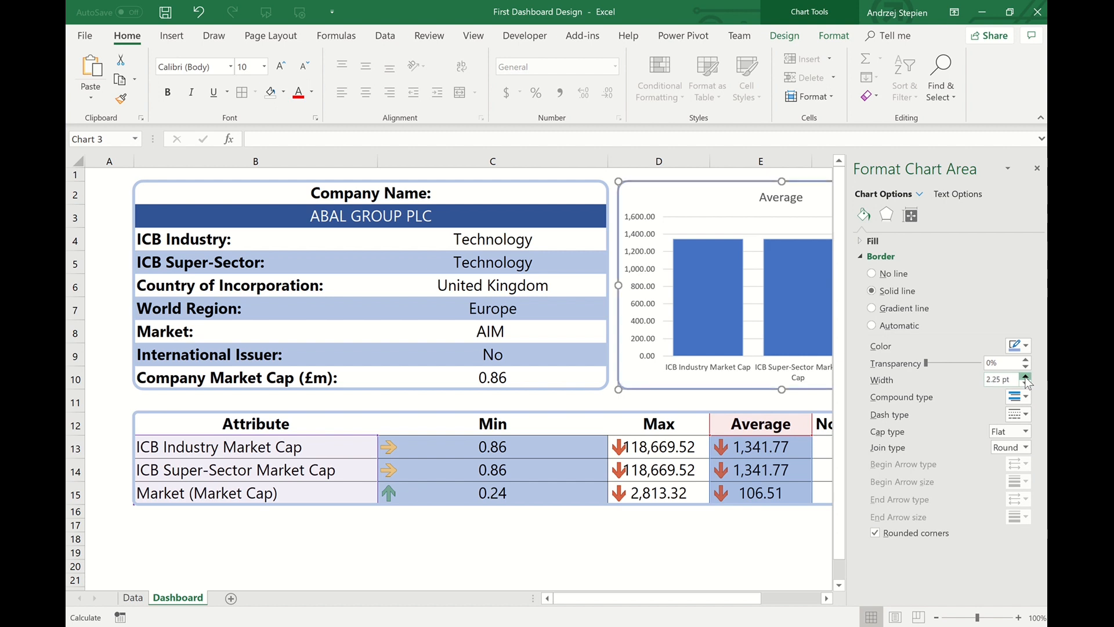
left_click(1026, 376)
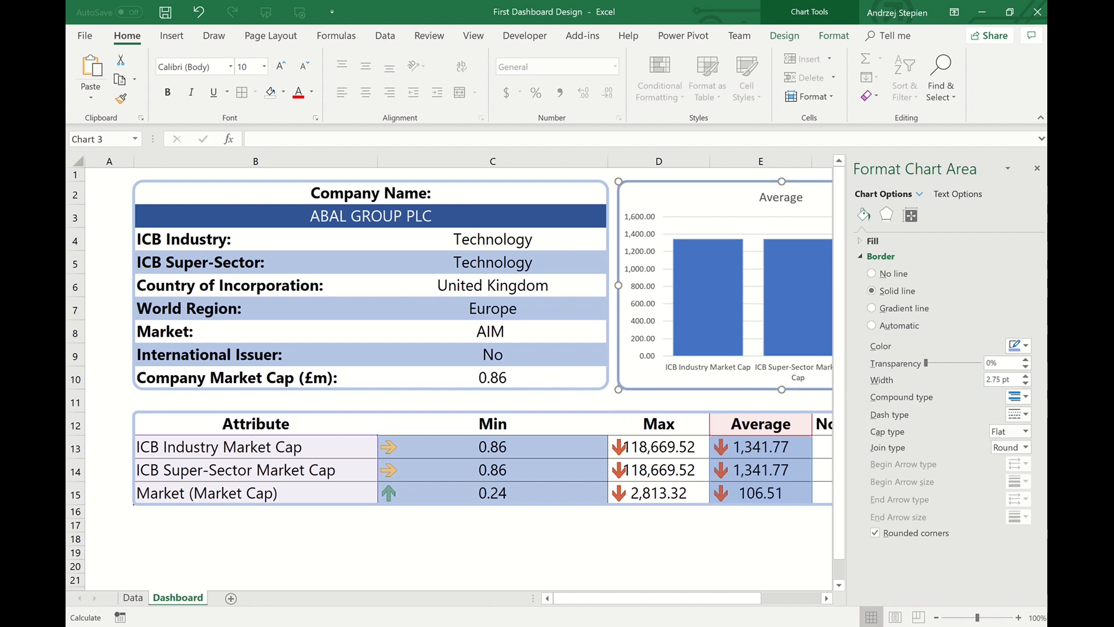
- Recolour the chart border to a lighter blue theme colour matching the tables' outlines, and close the chart formatting options
left_click(1026, 347)
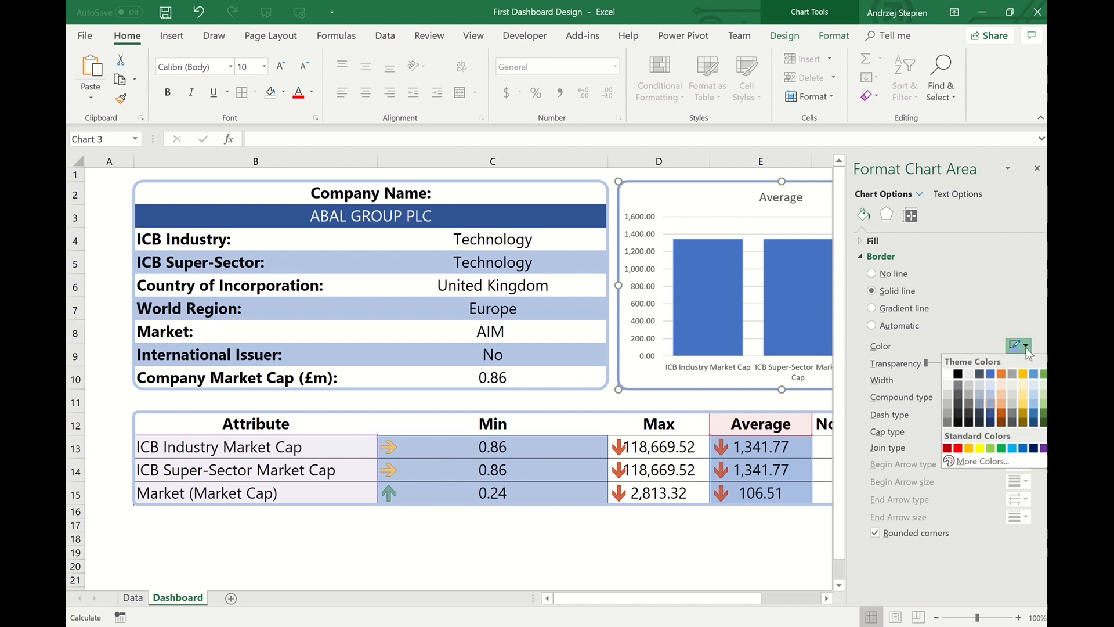
left_click(992, 396)
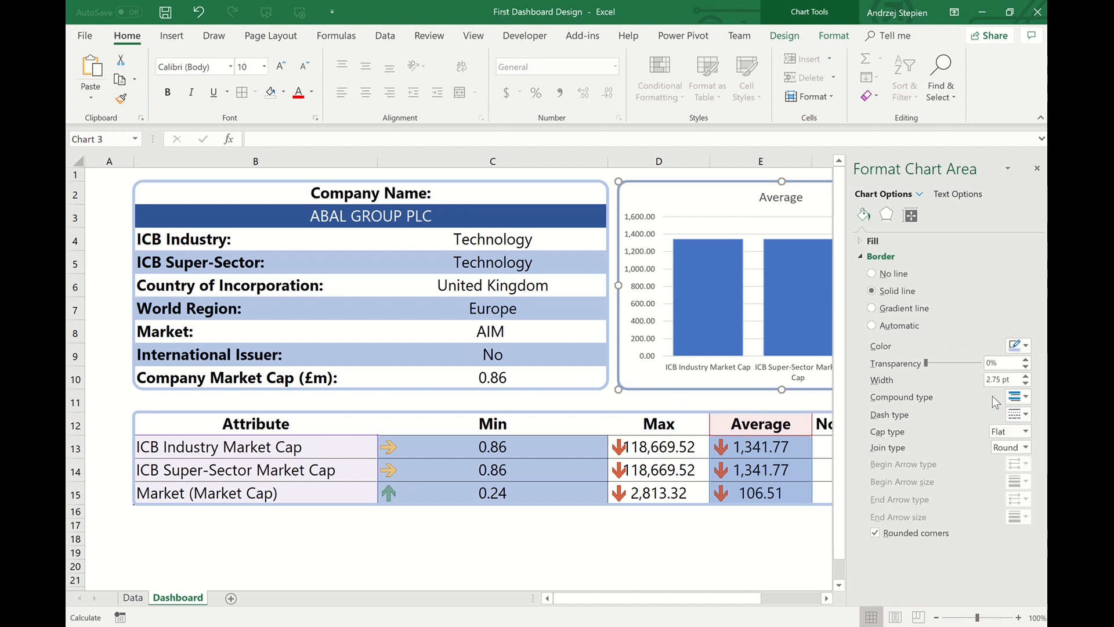
left_click(1035, 169)
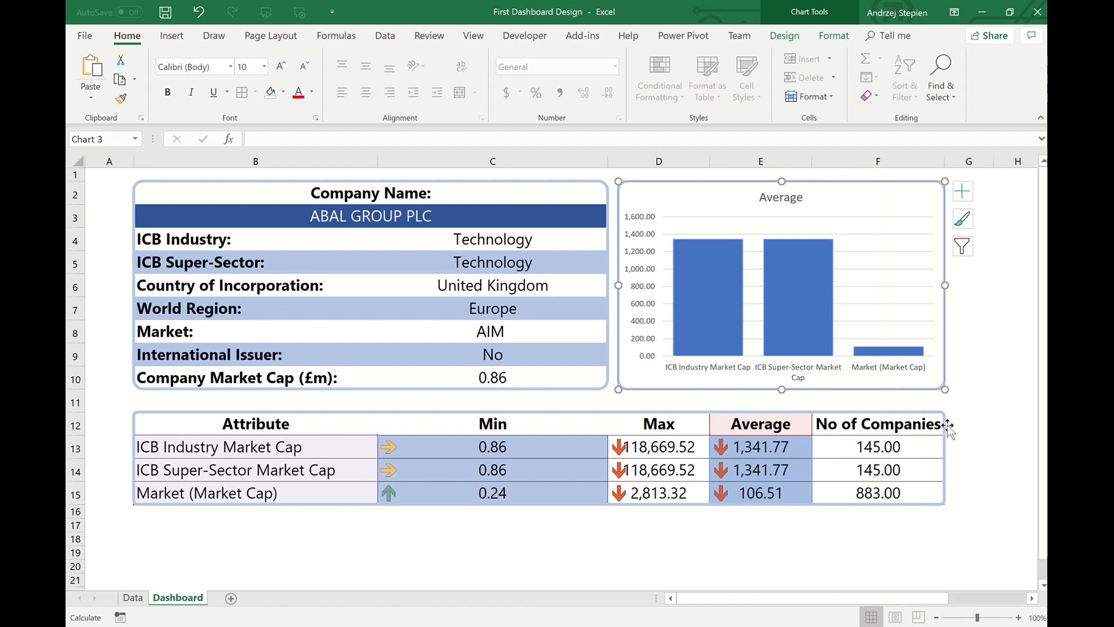
left_click(991, 417)
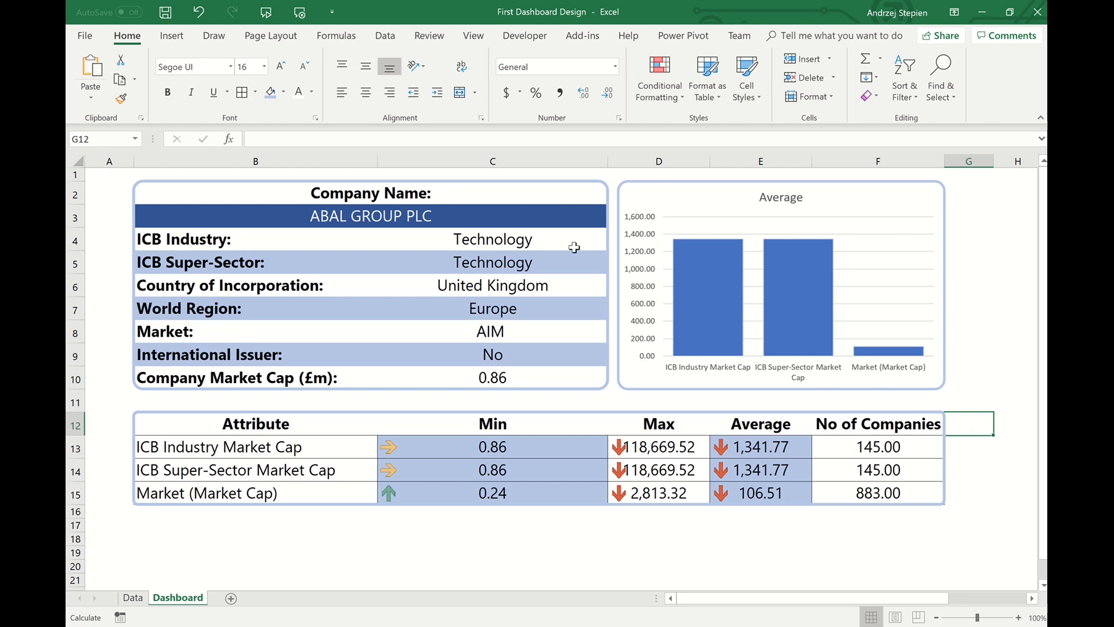
- Add data labels to the chart's Average series and make the labels bold
right_click(701, 284)
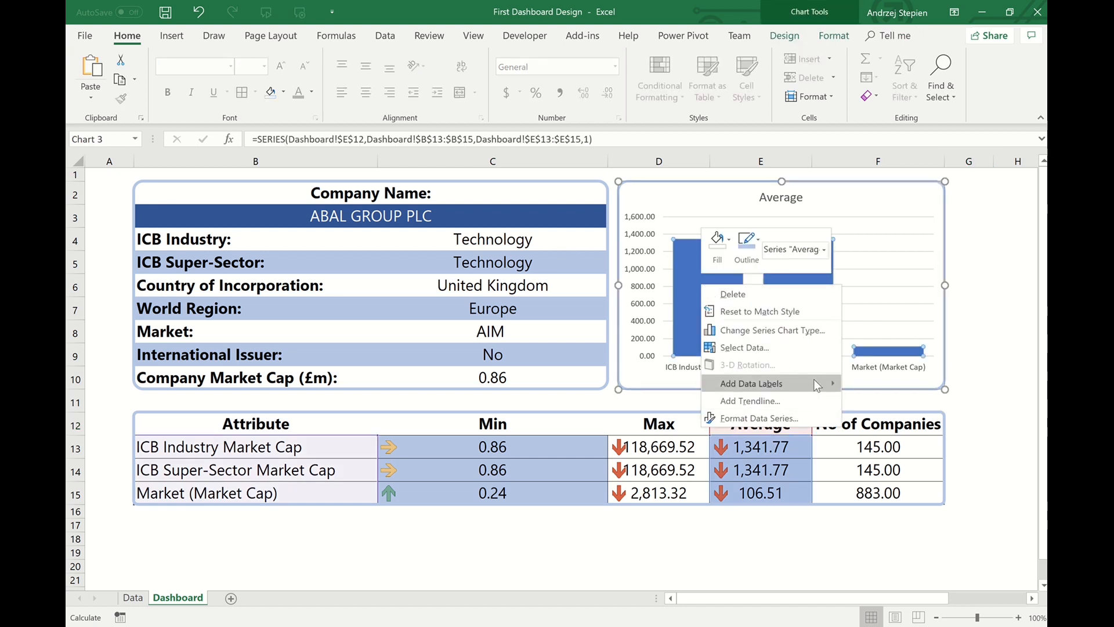
mouse_move(810, 378)
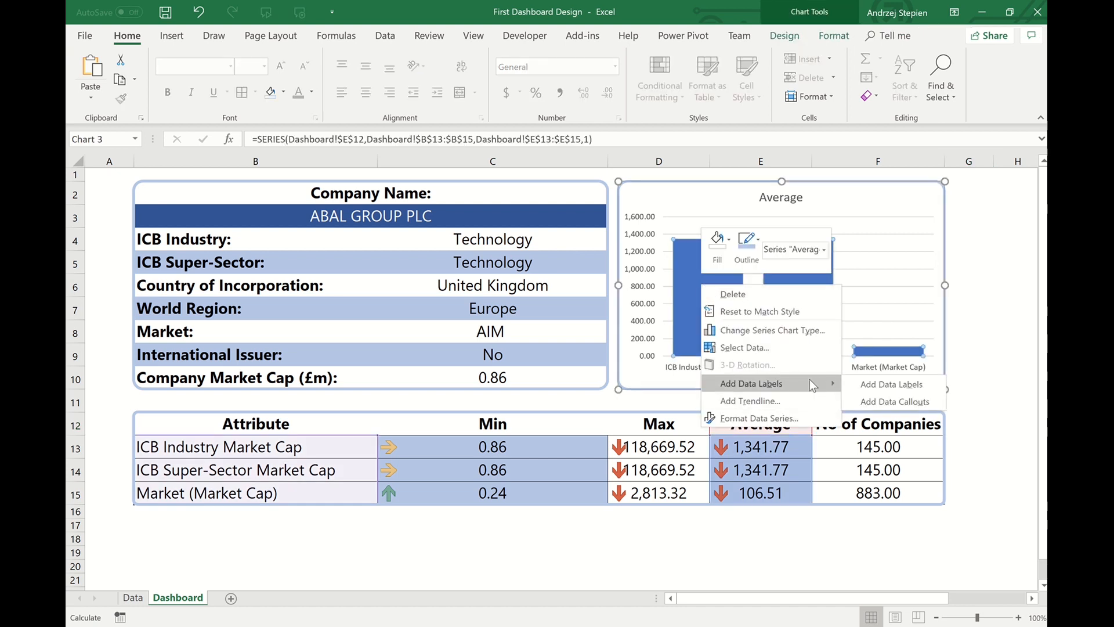
left_click(909, 386)
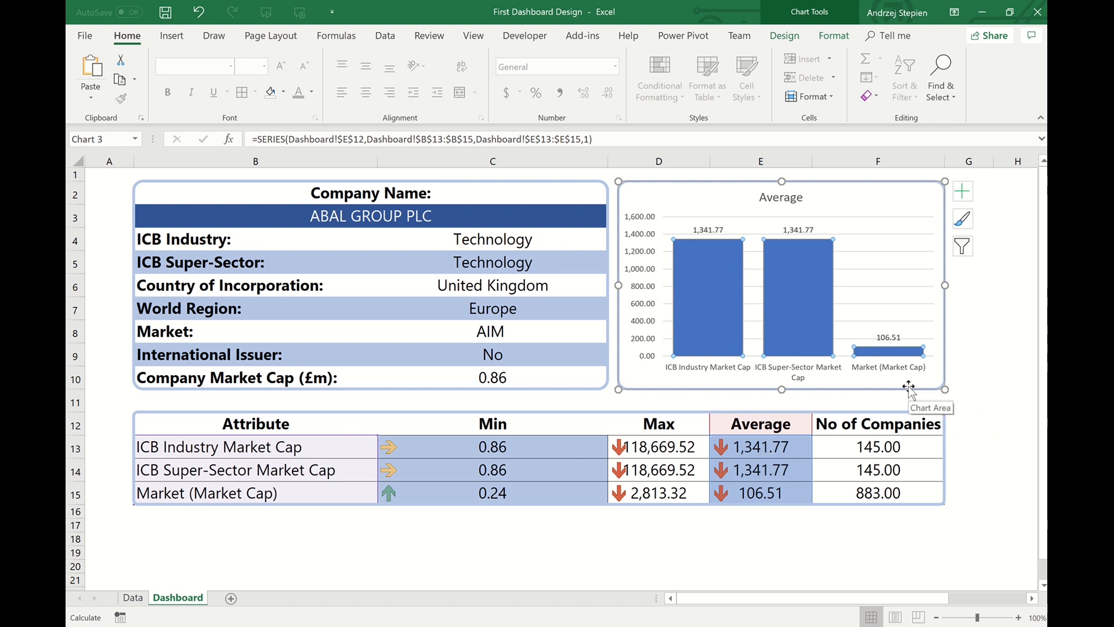
left_click(789, 229)
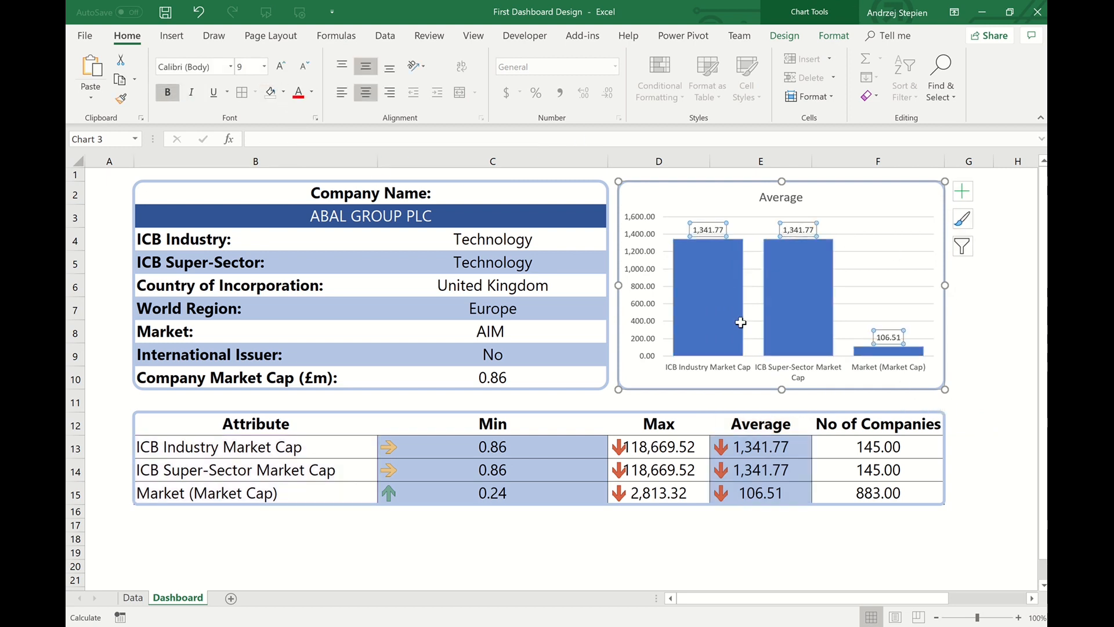
left_click(983, 328)
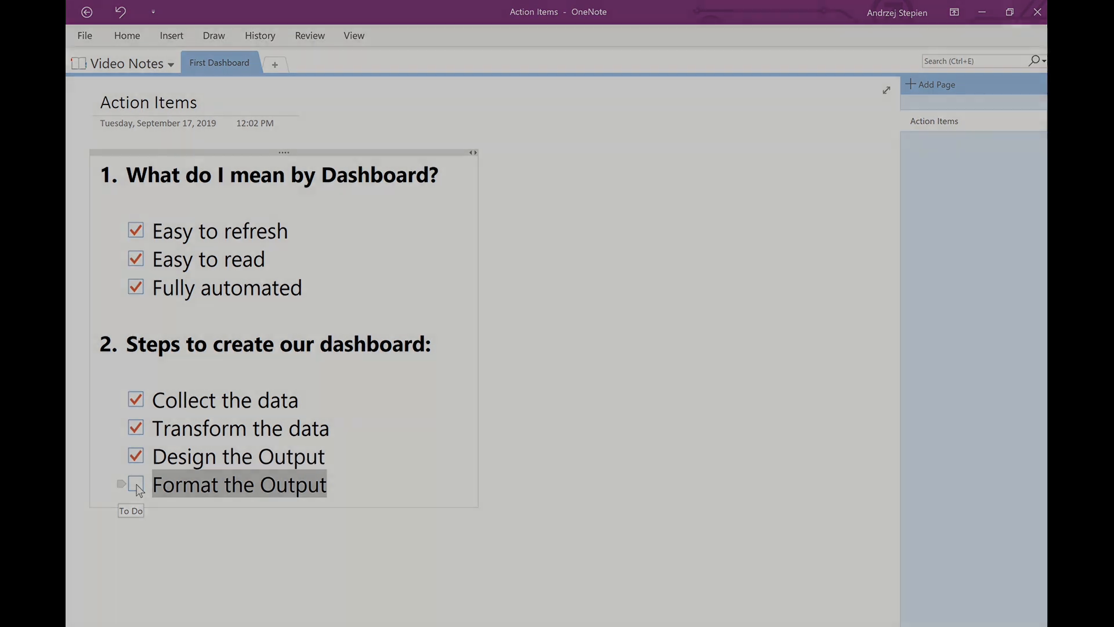
- Switch to OneNote and mark the "Format the Output" action item as completed
left_click(136, 483)
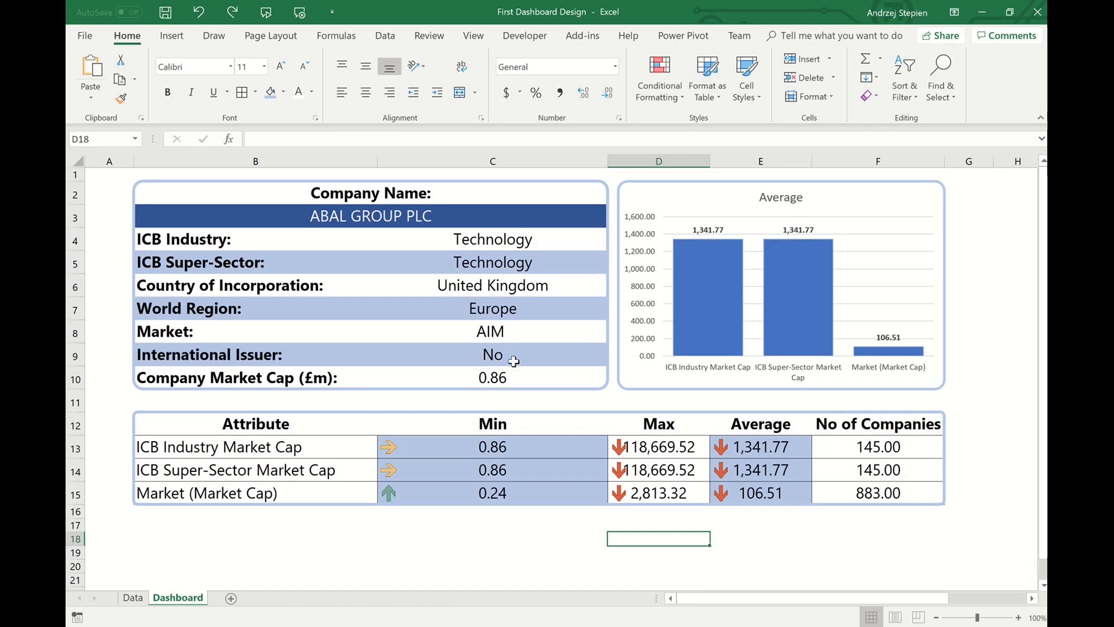
- Back in the Excel dashboard, choose ABCAM PLC as the company name in cell B3
left_click(574, 219)
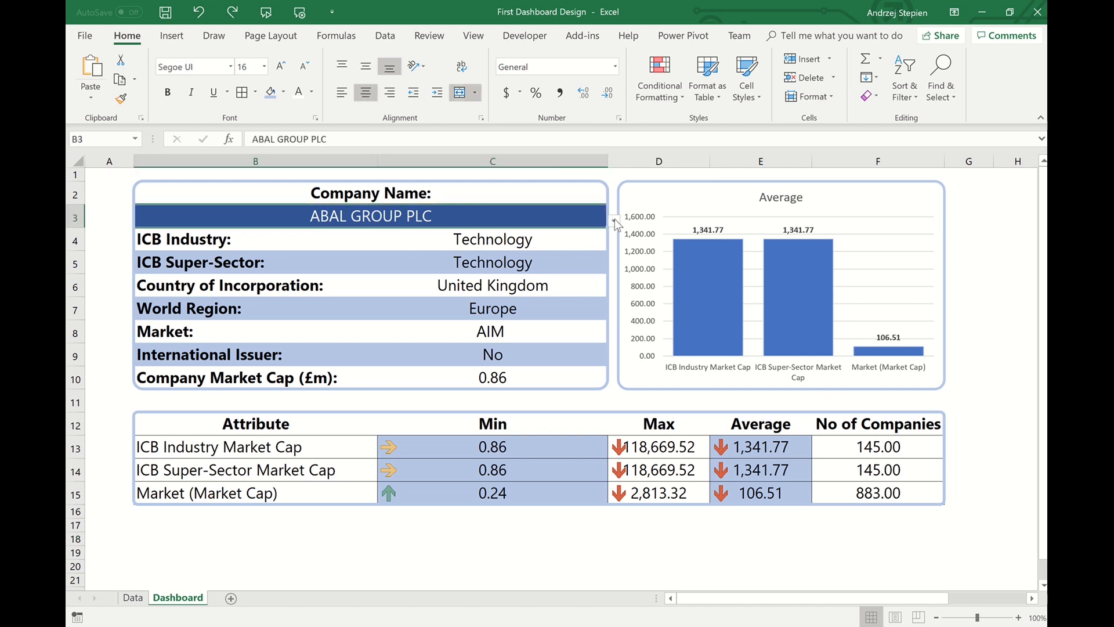
left_click(613, 220)
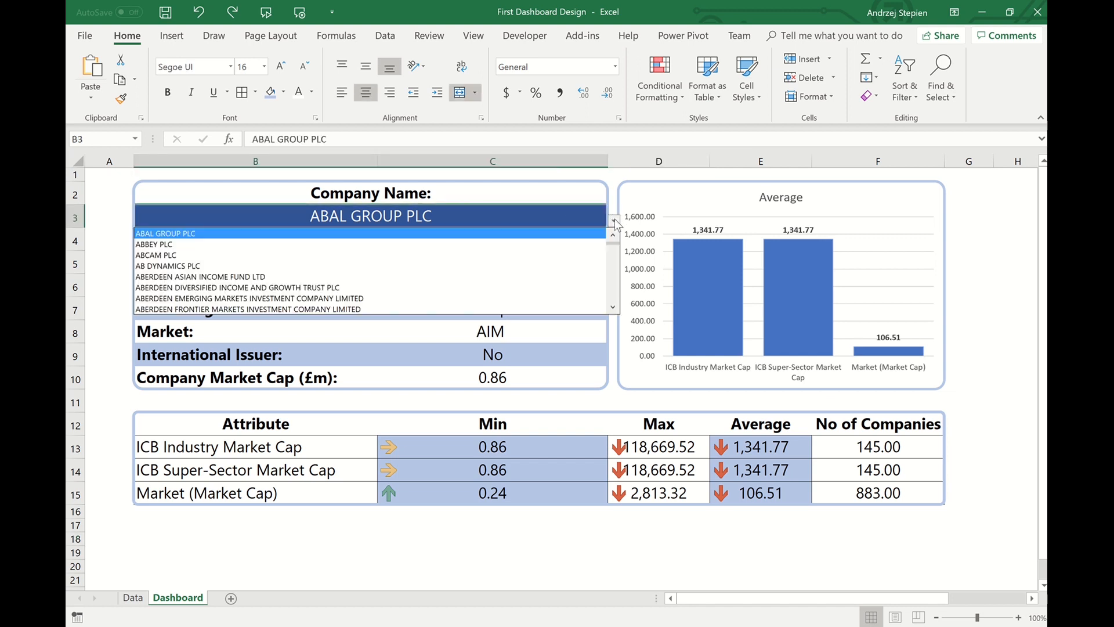
left_click(565, 255)
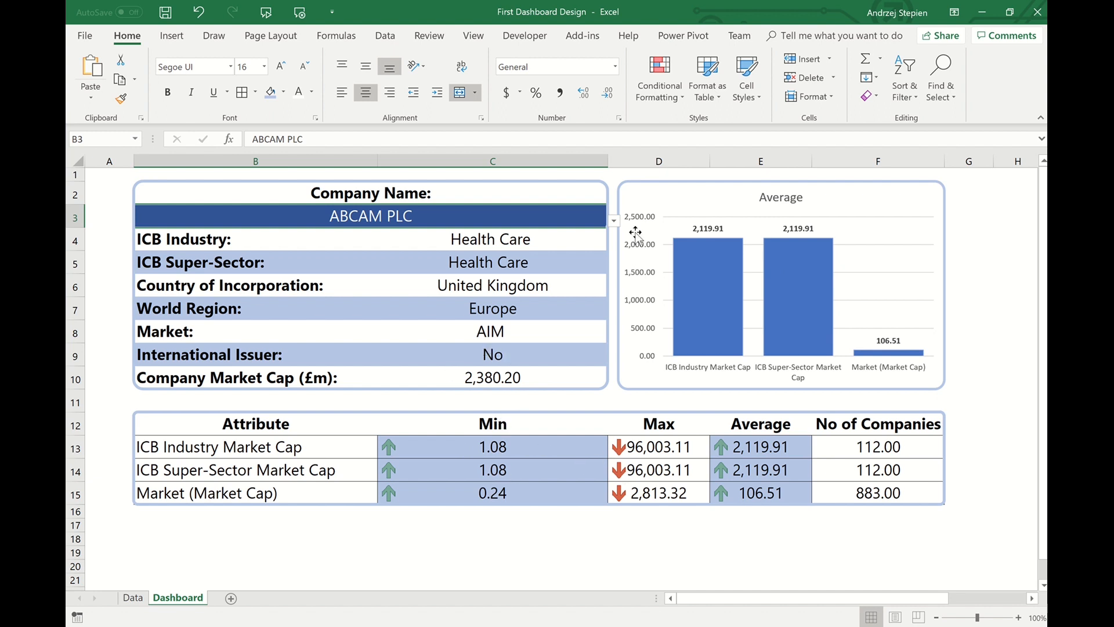
left_click(614, 221)
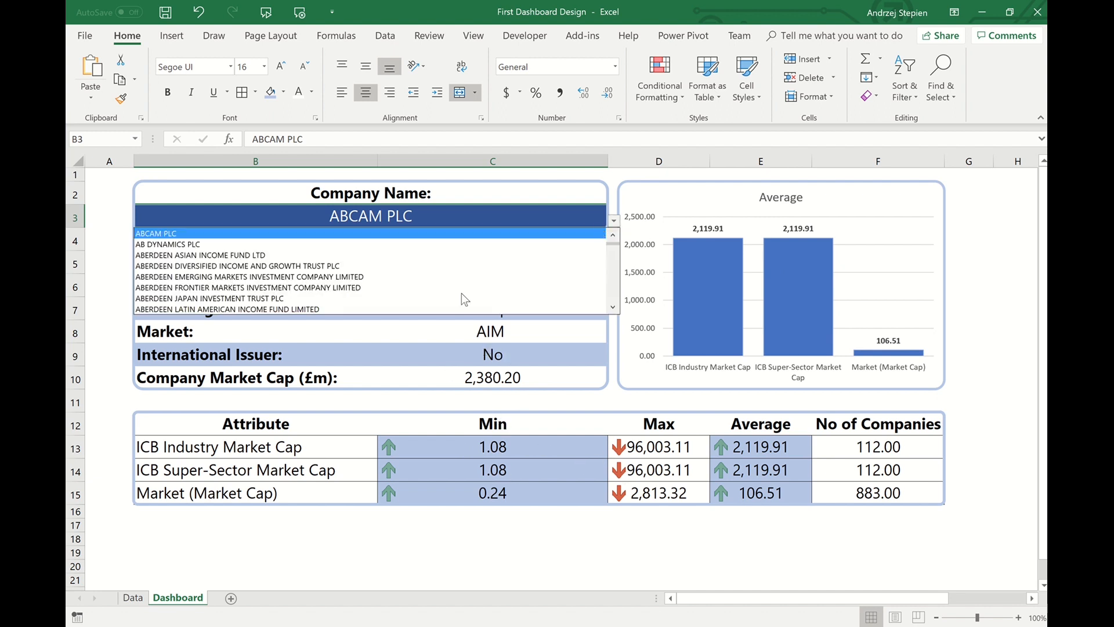
left_click(407, 237)
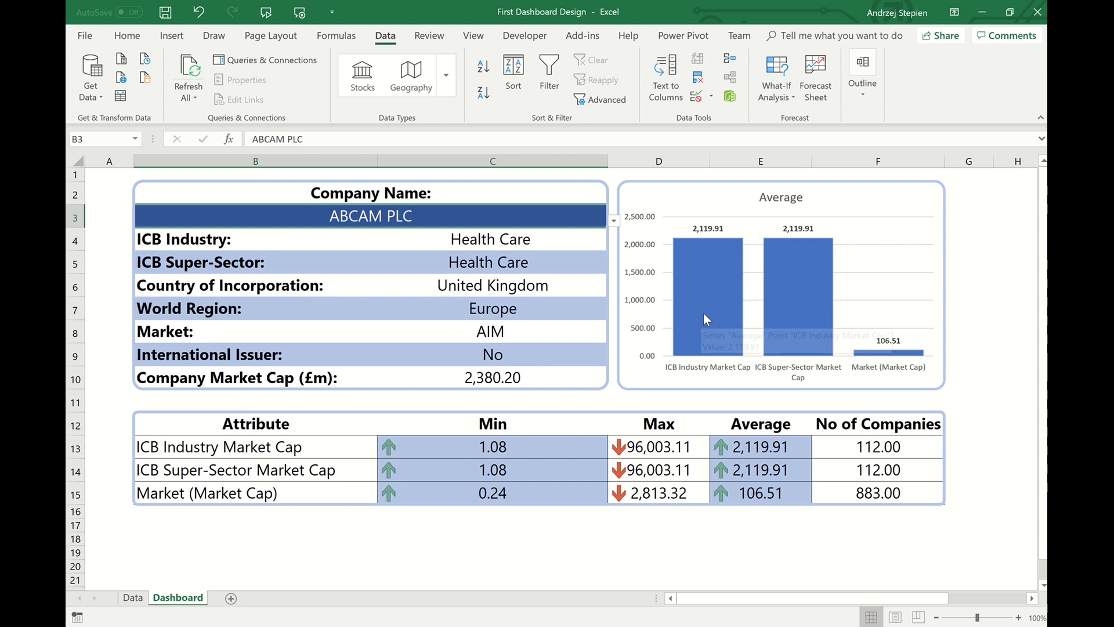
- Refresh the Companies query from its web source, return to the Dashboard sheet and close the queries list
mouse_move(691, 319)
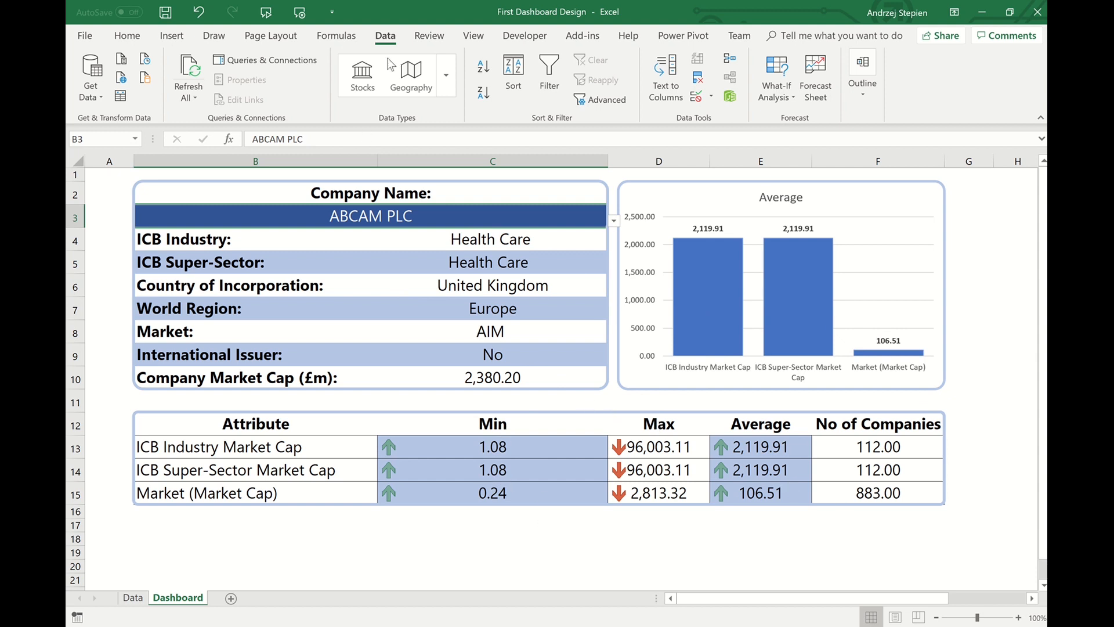
left_click(276, 60)
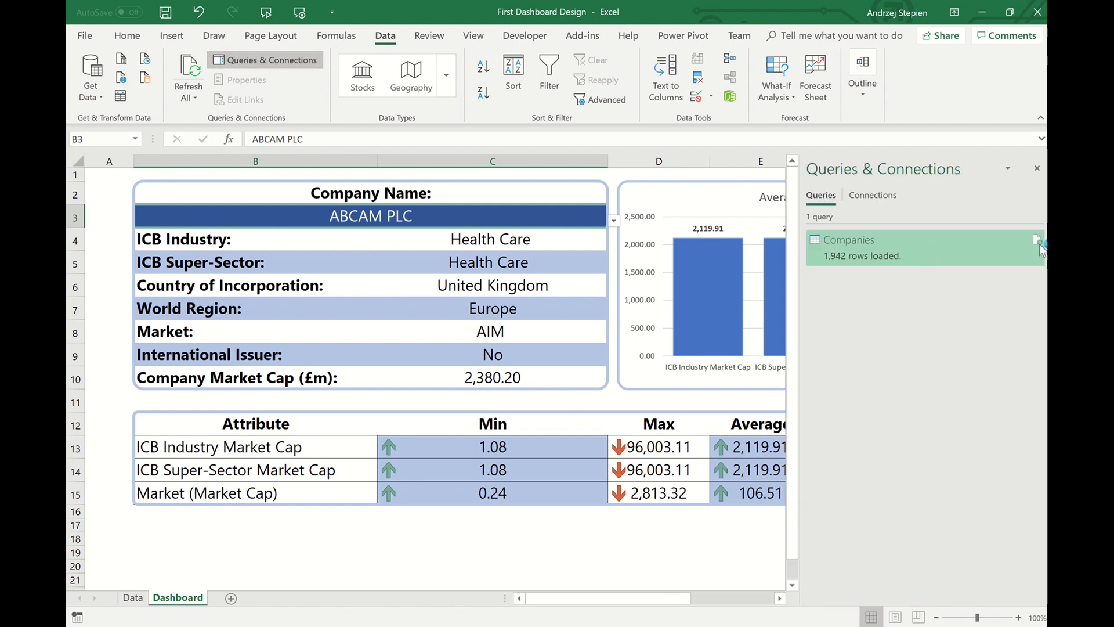
mouse_move(1040, 239)
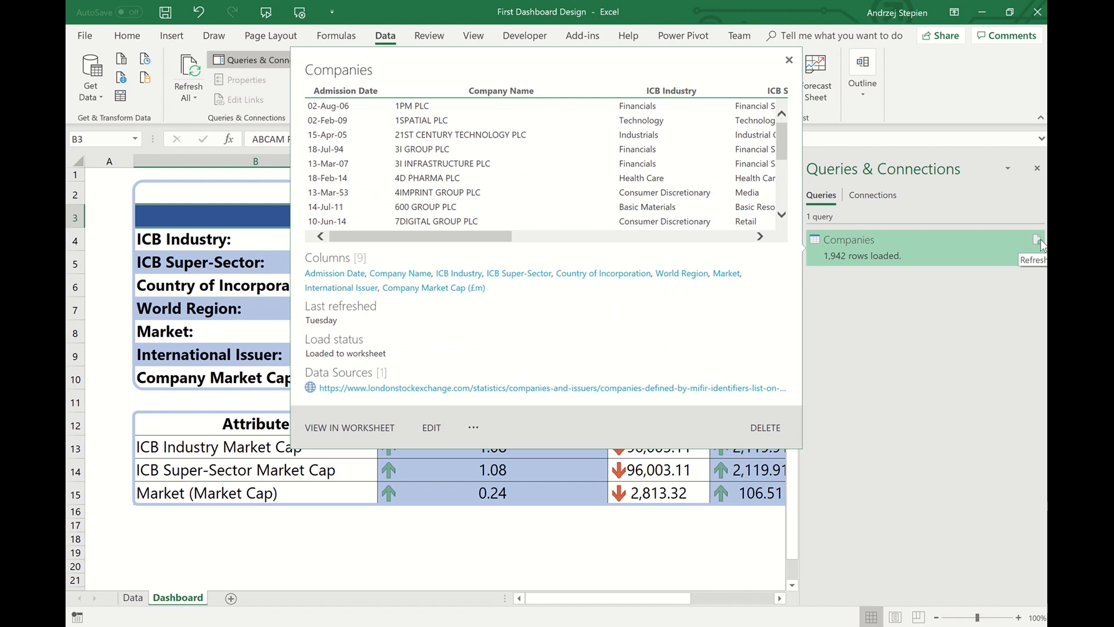
left_click(1040, 239)
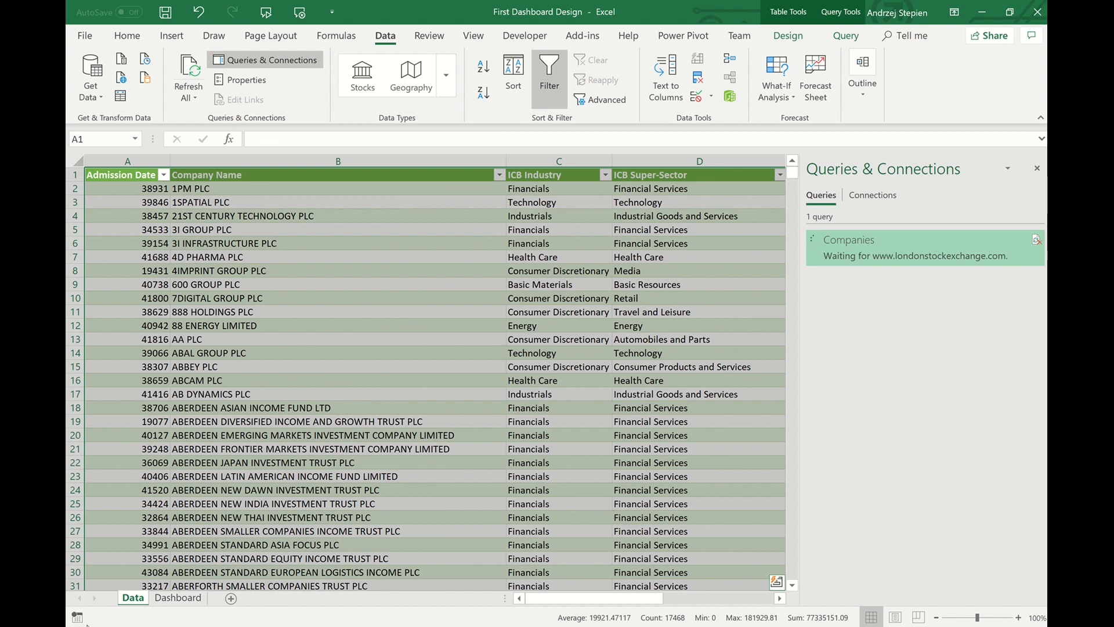
left_click(176, 597)
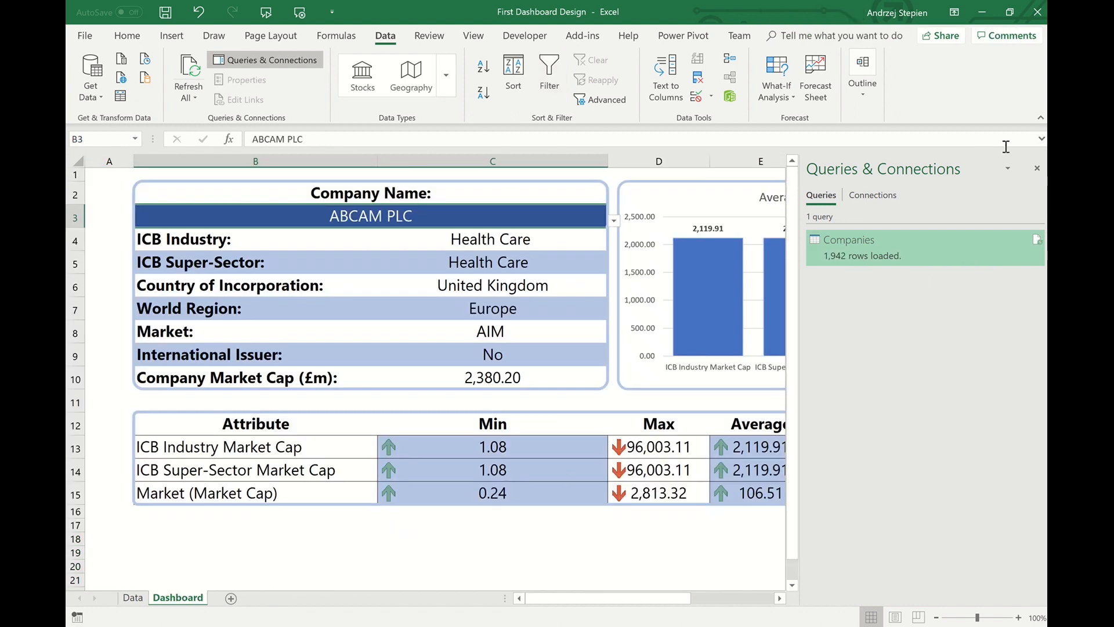
left_click(1037, 168)
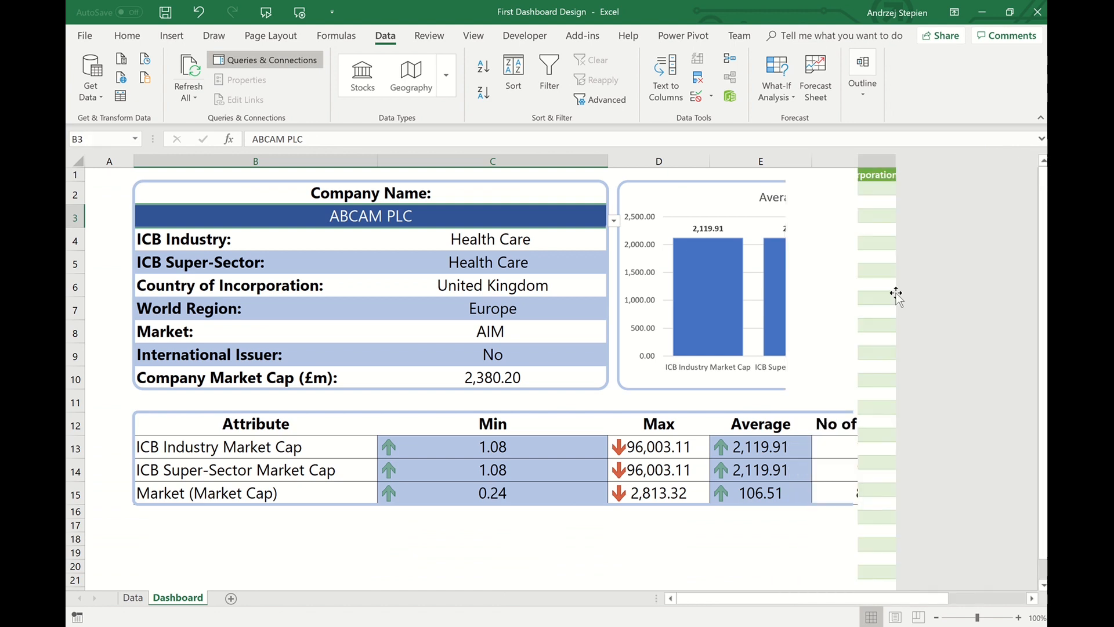
- Choose AB DYNAMICS PLC as the company name in cell B3 of the dashboard
left_click(612, 222)
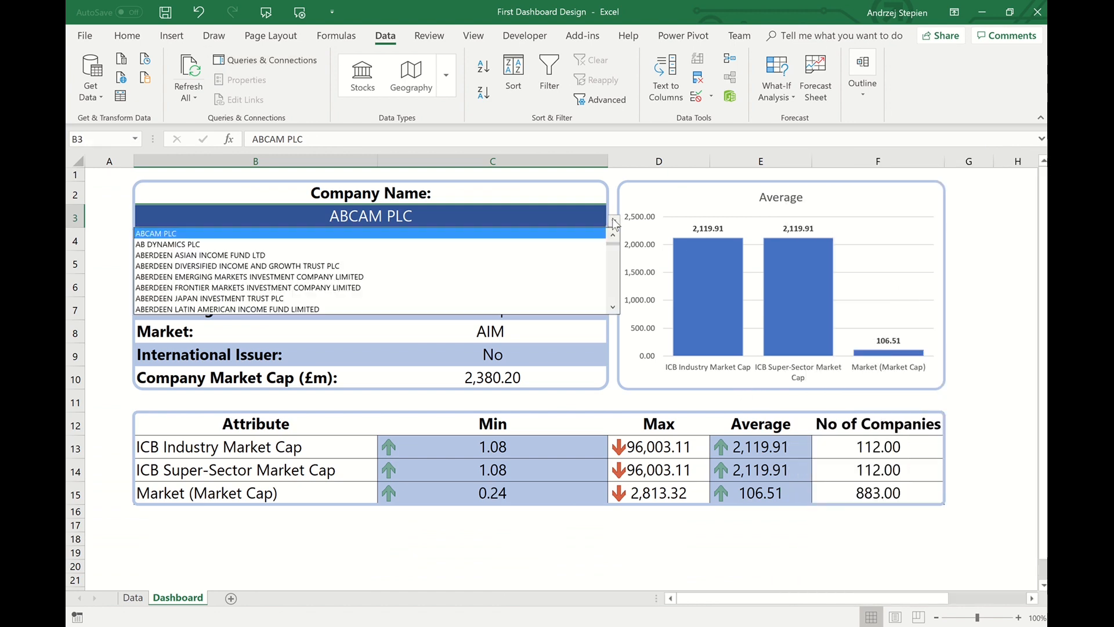
left_click(531, 246)
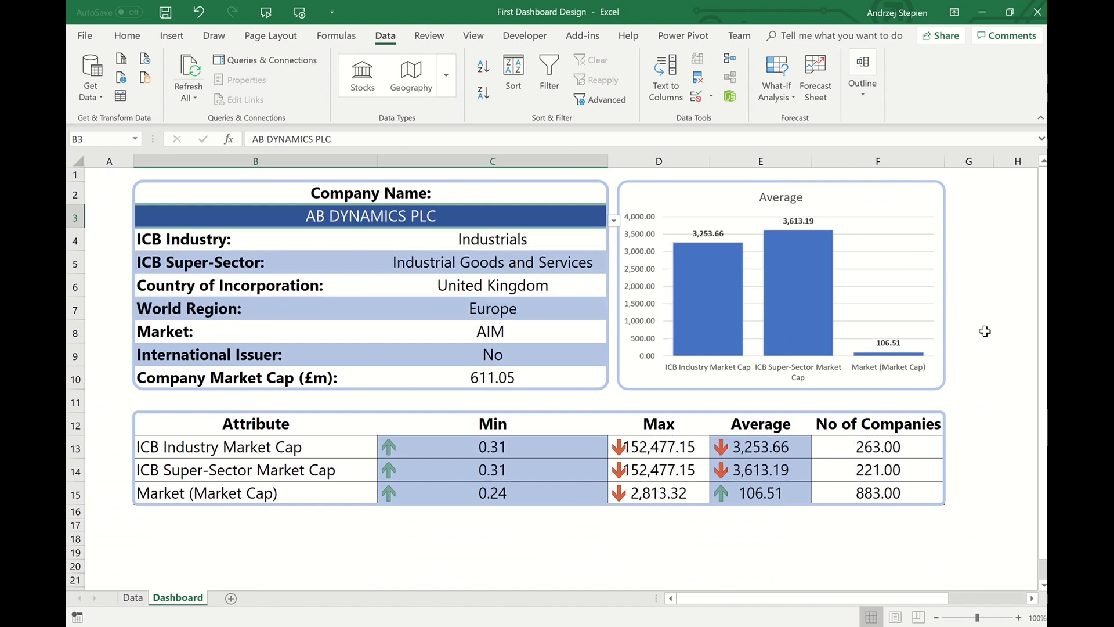